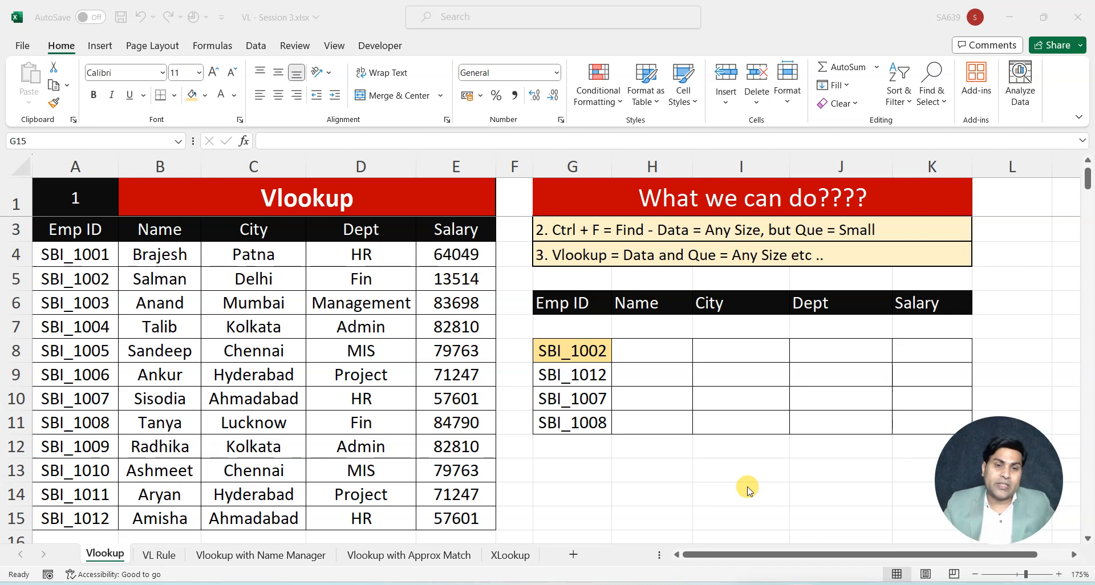
Examine the employee data table and its Emp ID, Name, City, Dept and Salary column headings
click(610, 478)
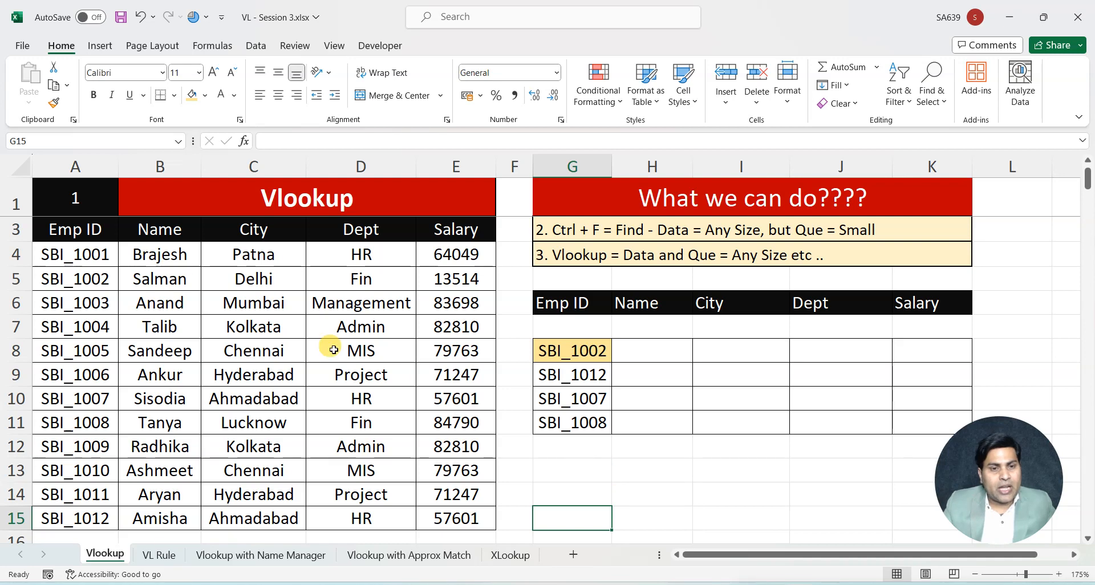
click(279, 199)
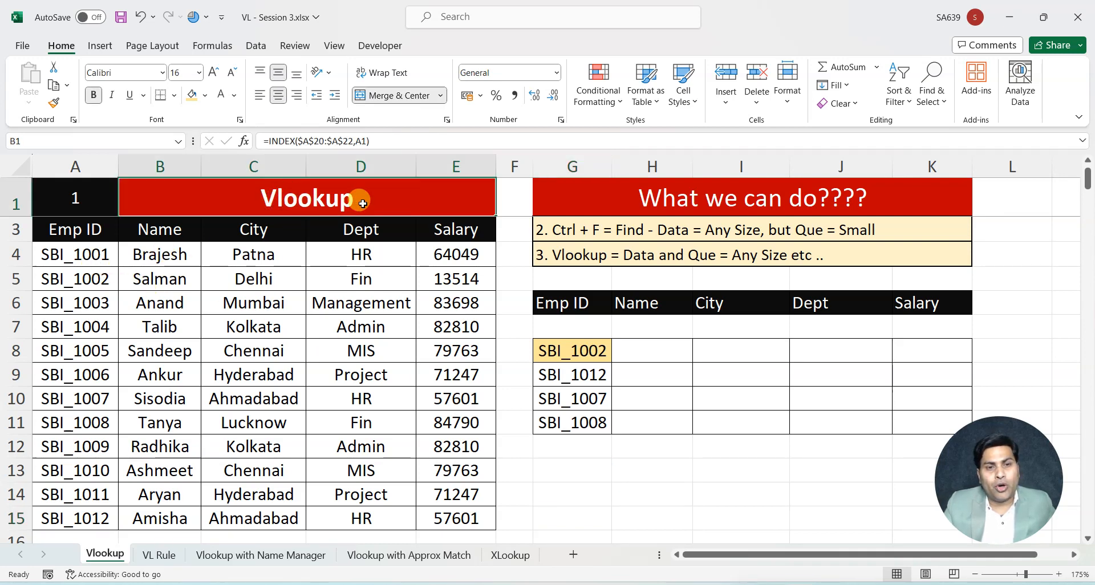
click(633, 465)
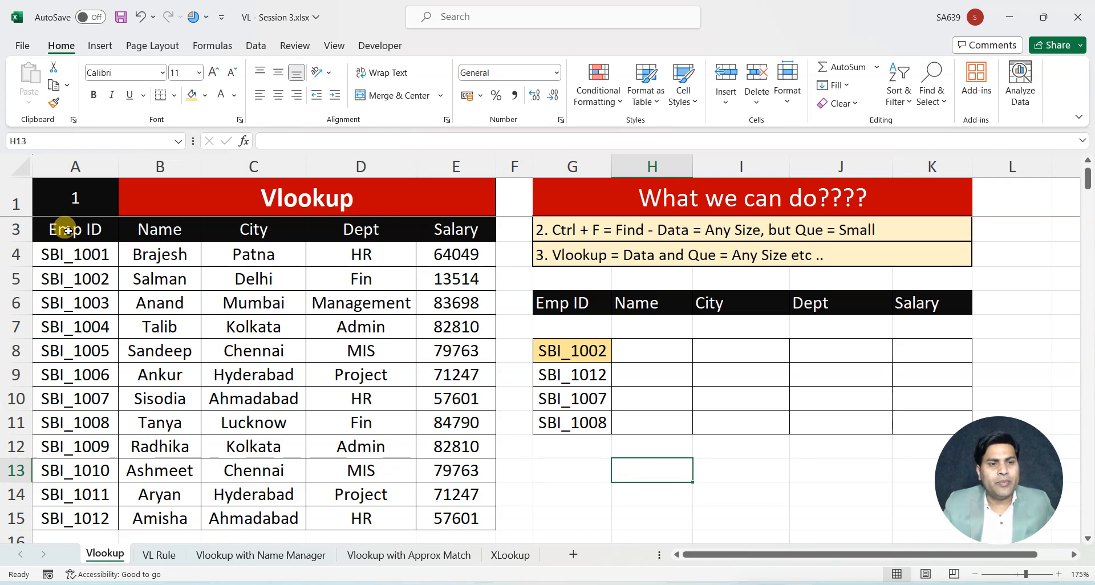
scroll(108, 256, up, 1)
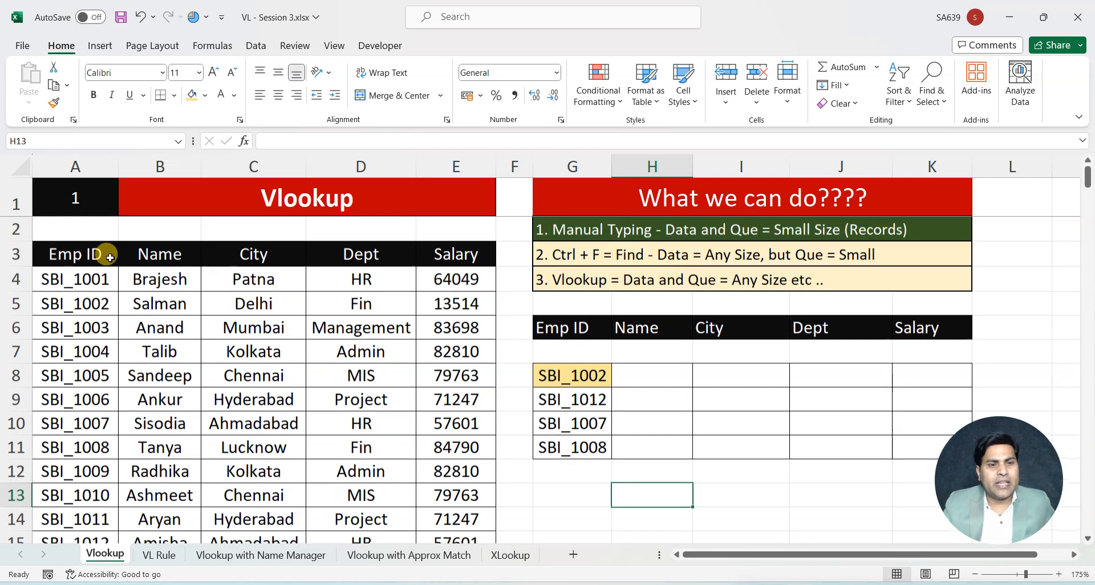
click(77, 258)
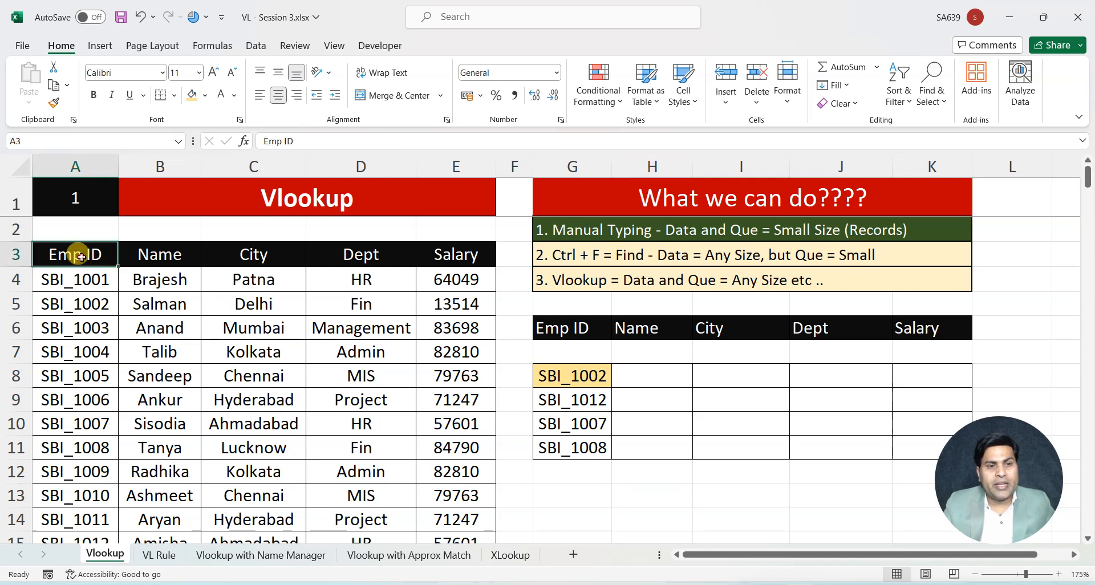
click(171, 254)
click(260, 253)
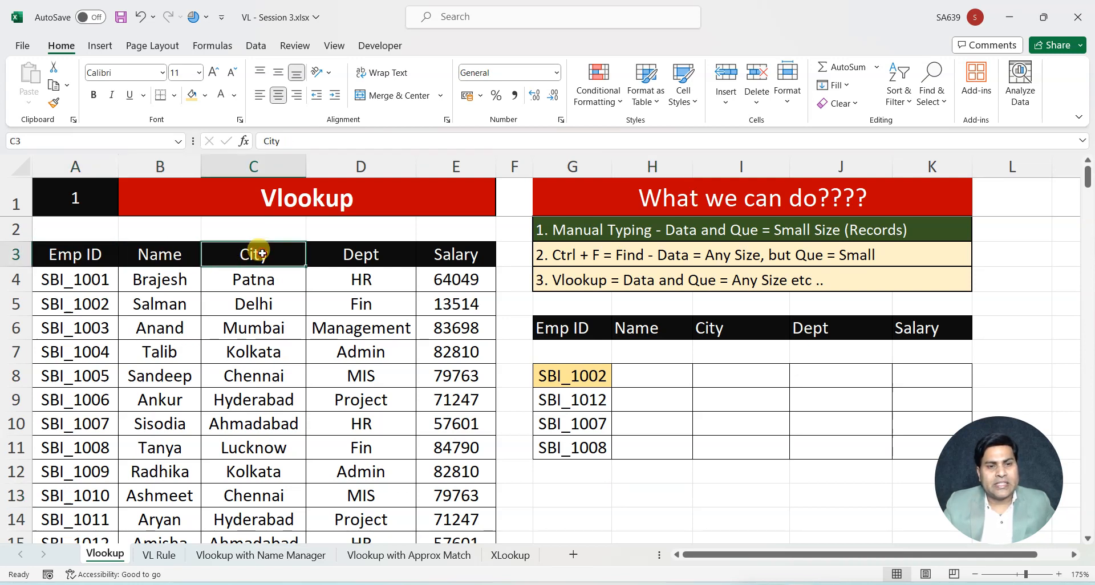
click(364, 253)
click(451, 256)
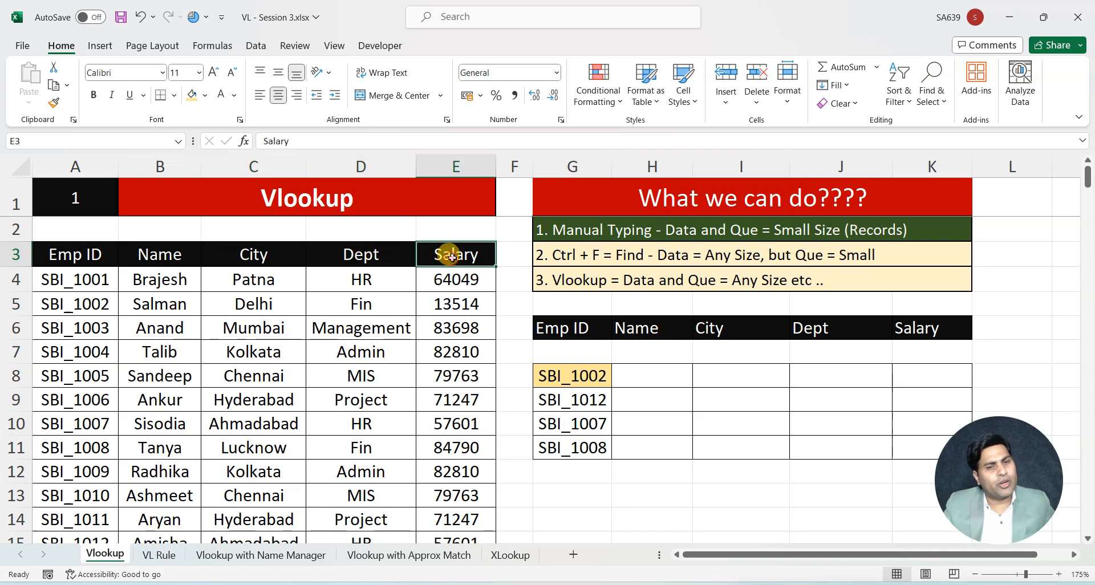
drag(92, 252, 469, 477)
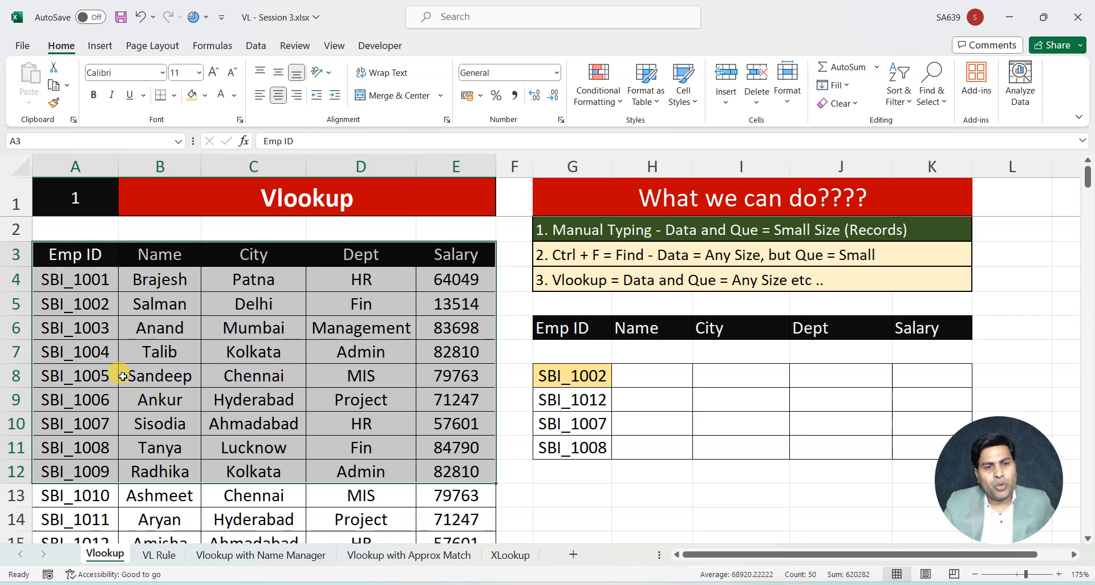
click(68, 252)
Review the four employee IDs in the lookup table and the empty City cells I8:I11 beside them
drag(570, 327, 584, 452)
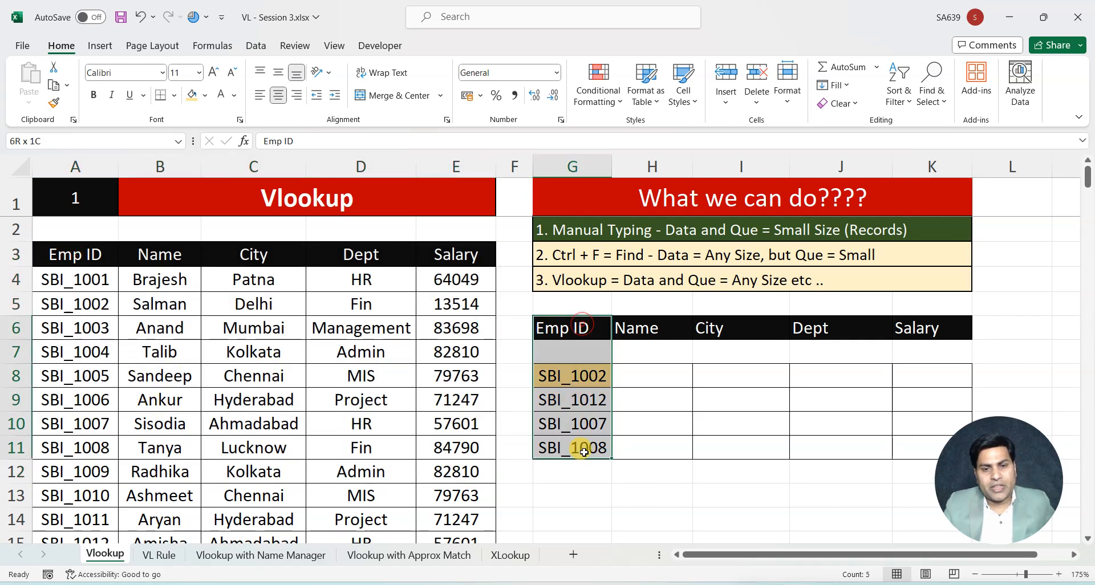
click(632, 422)
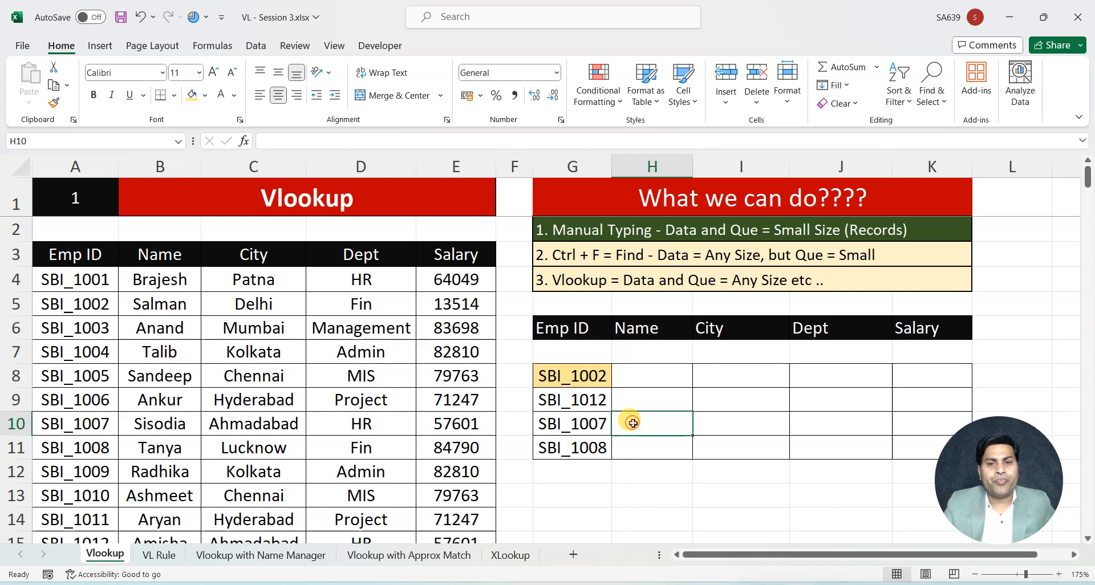
click(589, 377)
click(586, 399)
click(588, 424)
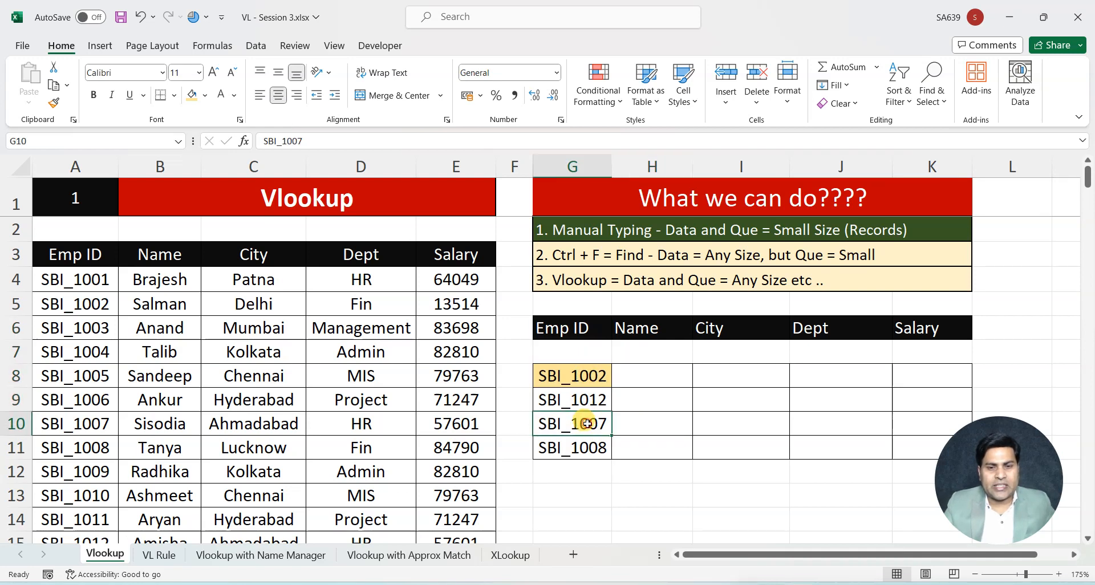
click(587, 448)
click(590, 375)
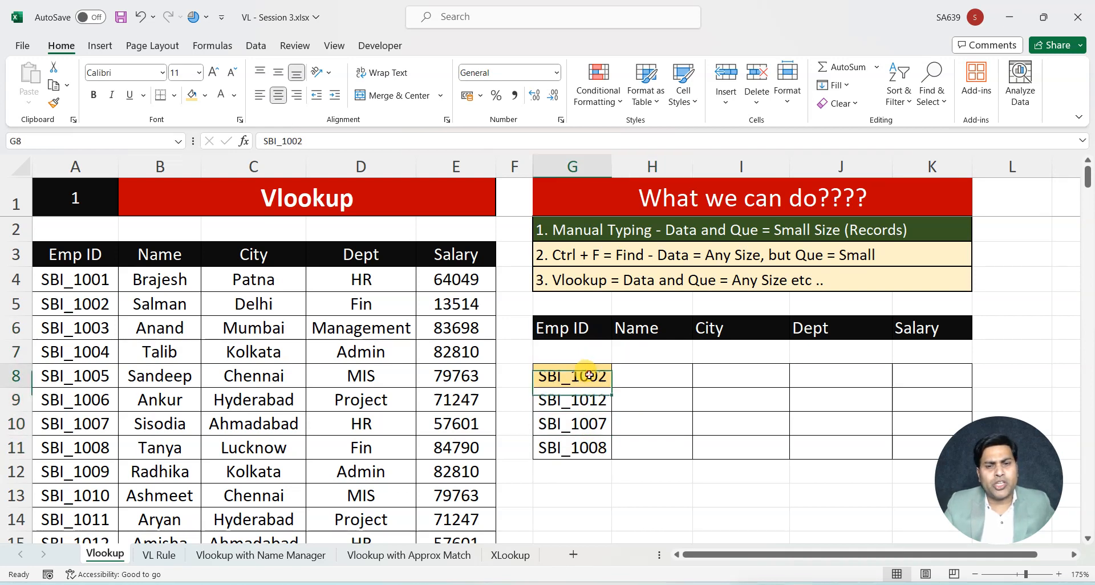
drag(589, 375, 581, 449)
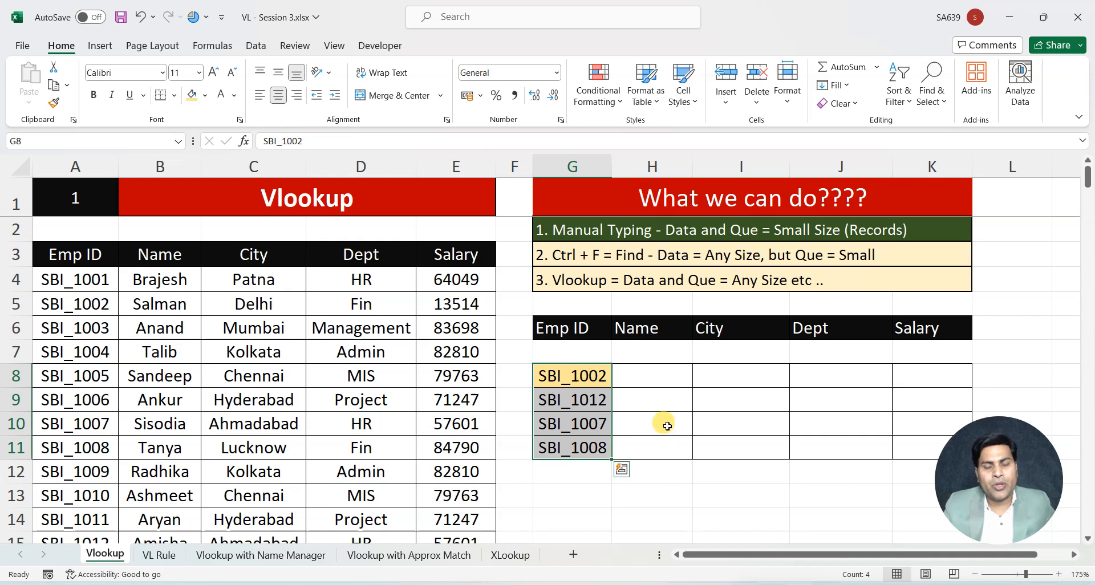
click(575, 375)
drag(574, 376, 575, 449)
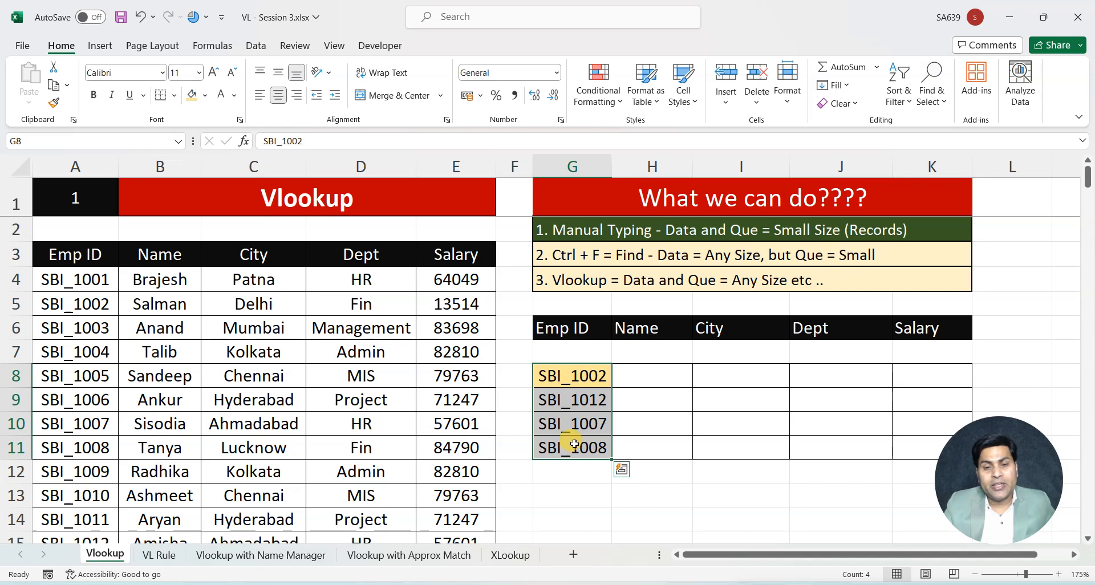
drag(711, 374, 713, 448)
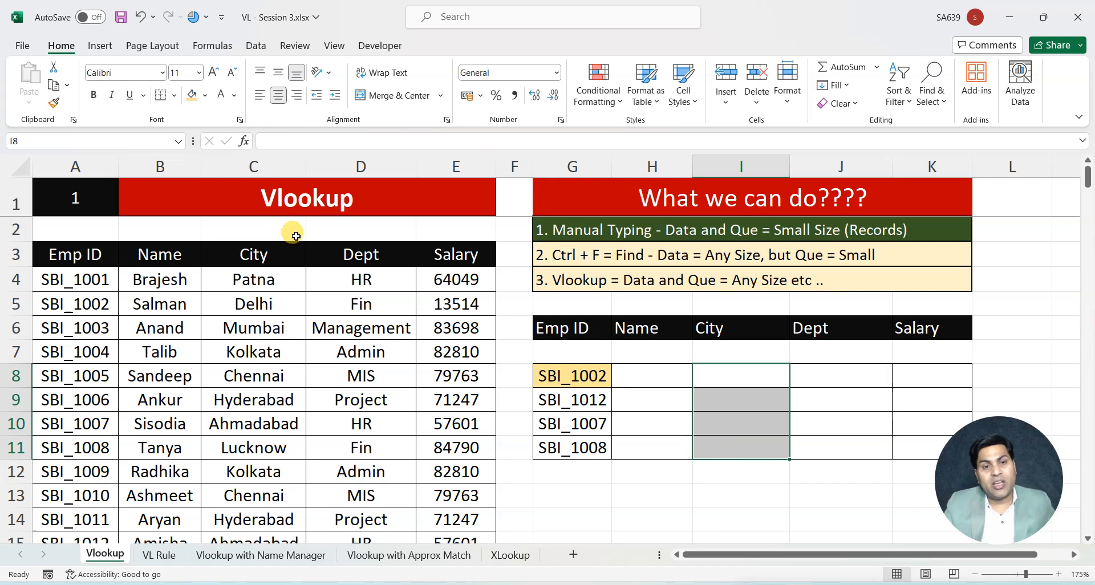
click(743, 380)
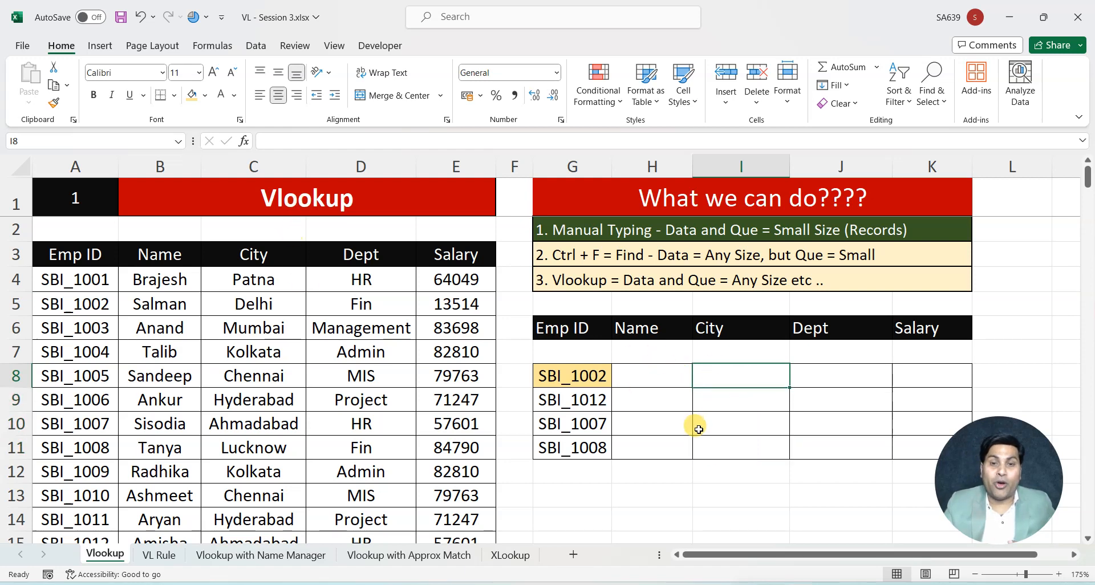
Find the first lookup ID in the employee data and copy its city, Delhi, from C5 into cell I8
click(599, 228)
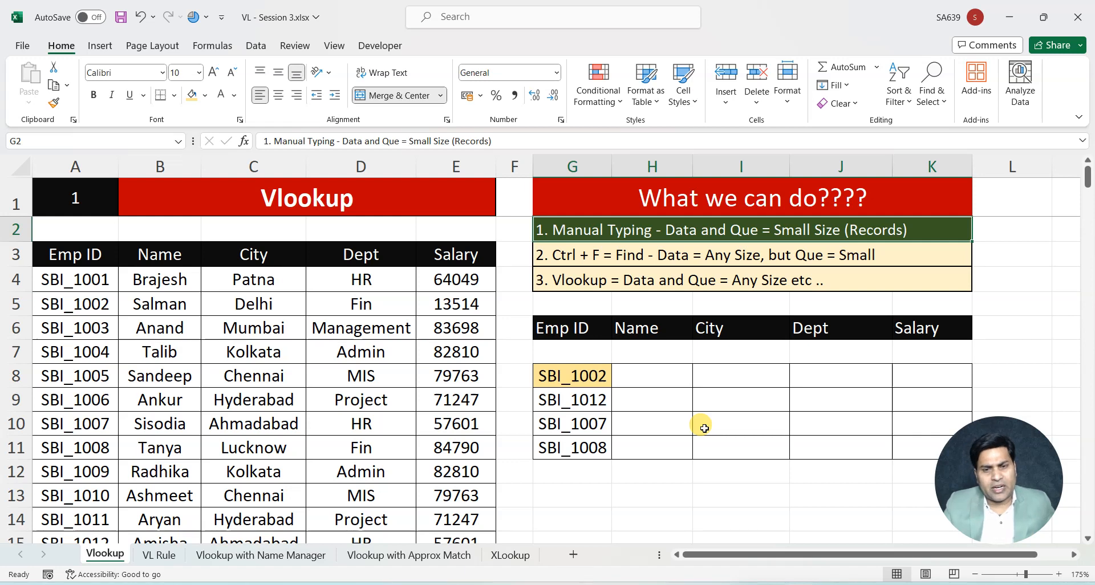
click(565, 378)
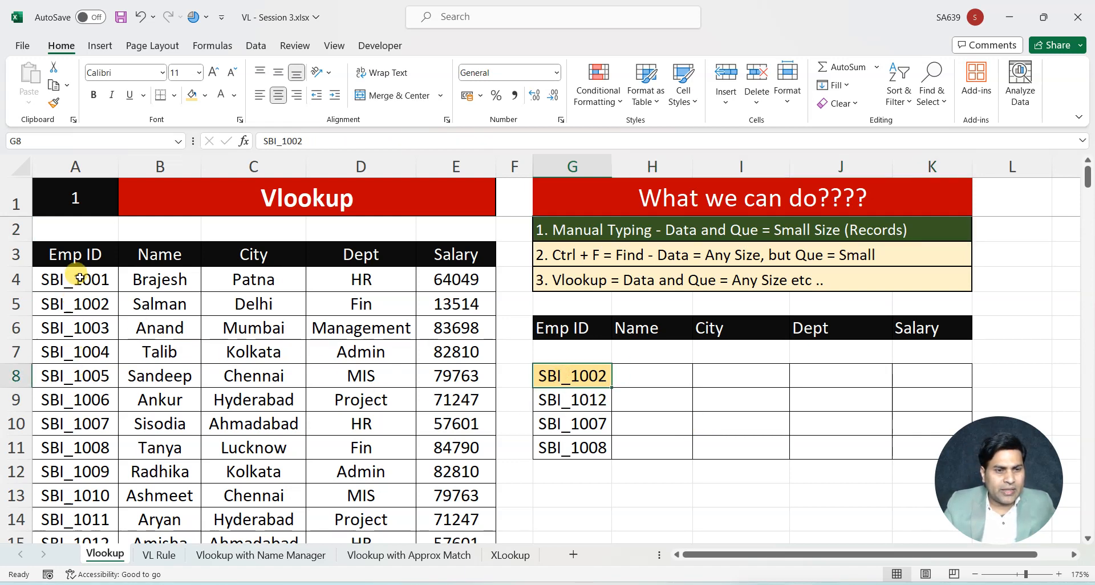
drag(77, 261, 81, 315)
click(77, 305)
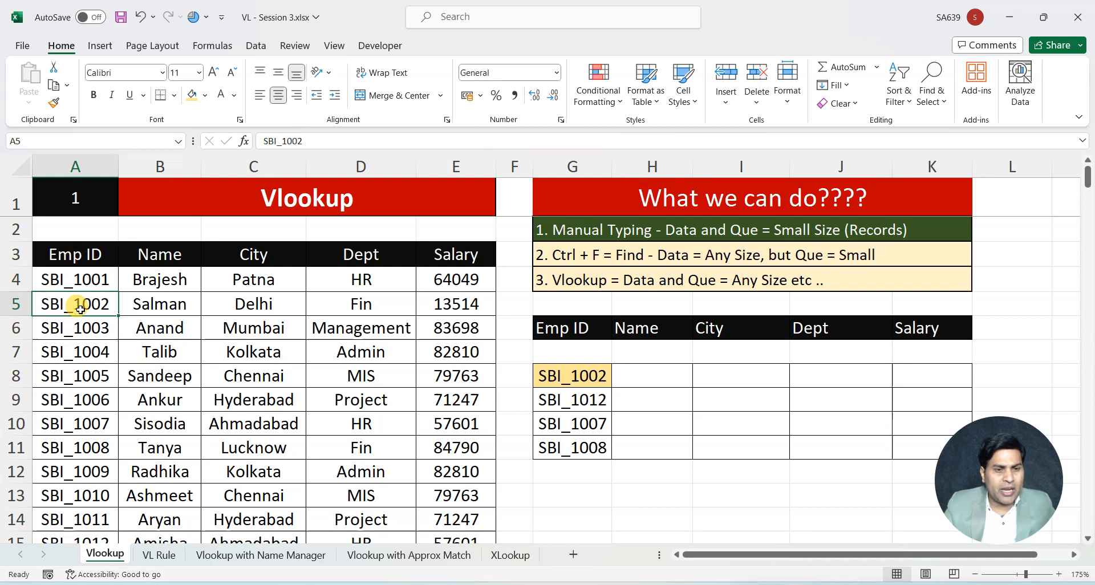
click(274, 304)
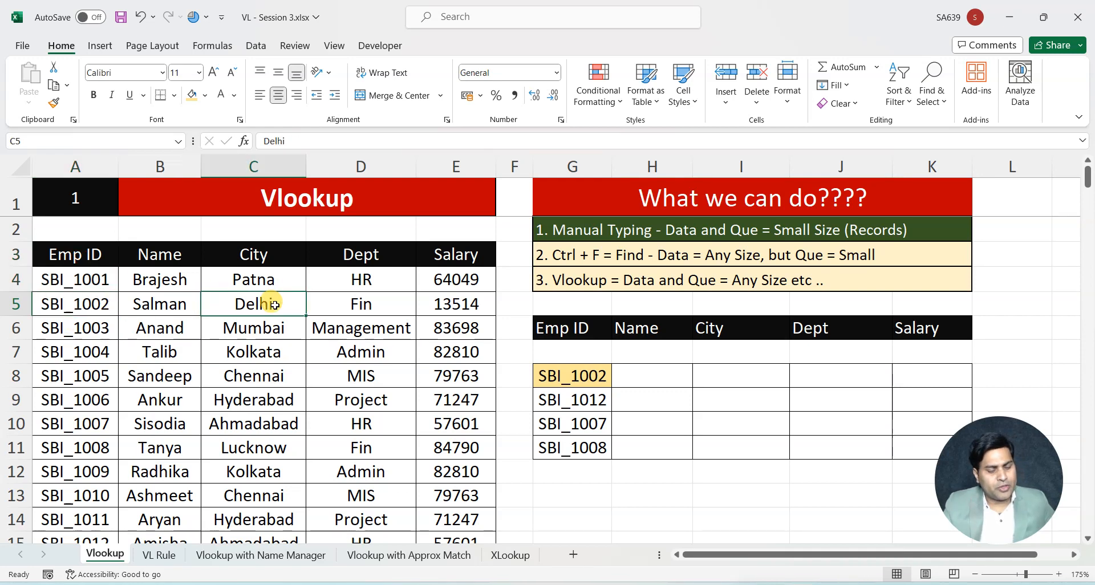
key(ctrl+c)
click(718, 378)
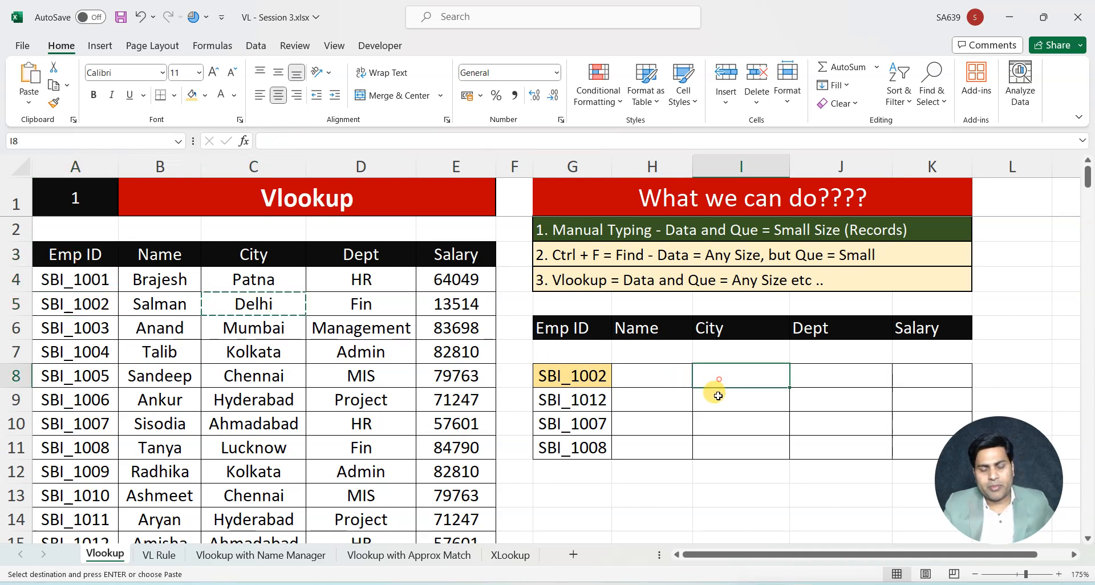
key(ctrl+v)
Find the second lookup ID in the employee data and copy its city, Ahmadabad, from C15 into cell I9
click(565, 402)
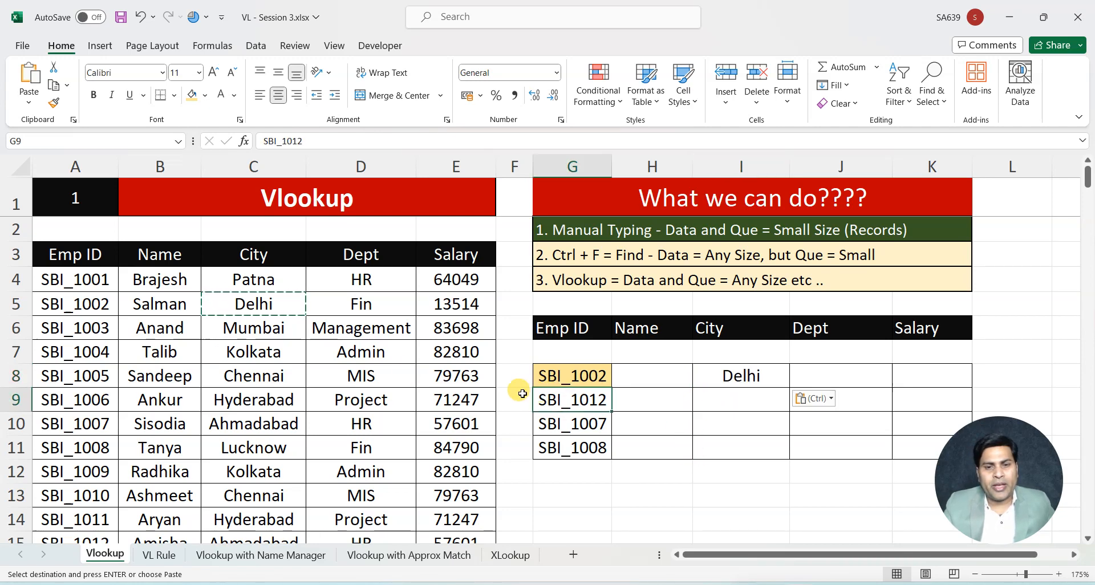
scroll(86, 311, down, 1)
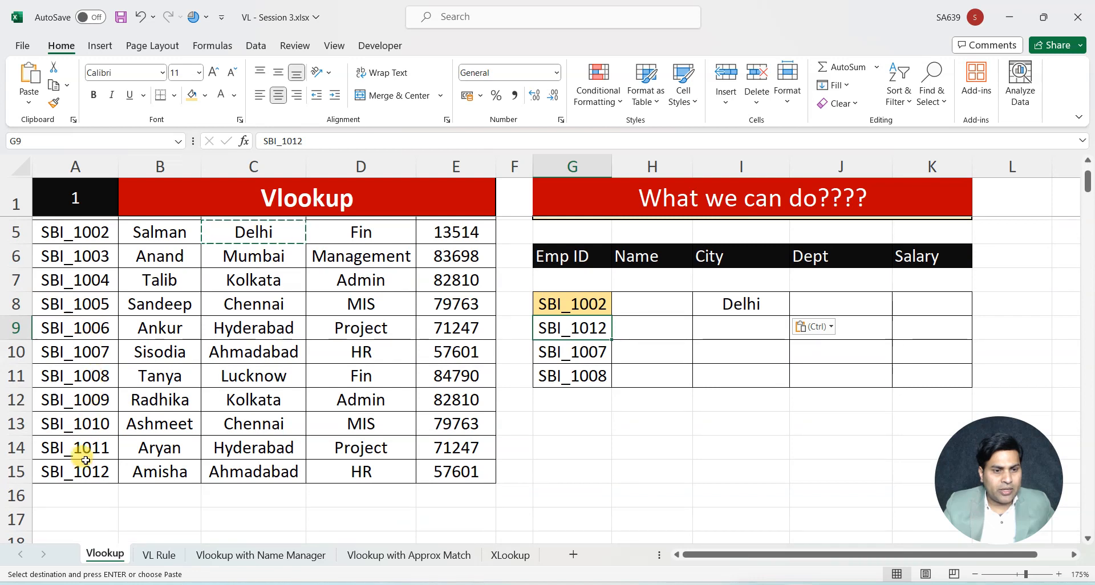
click(246, 469)
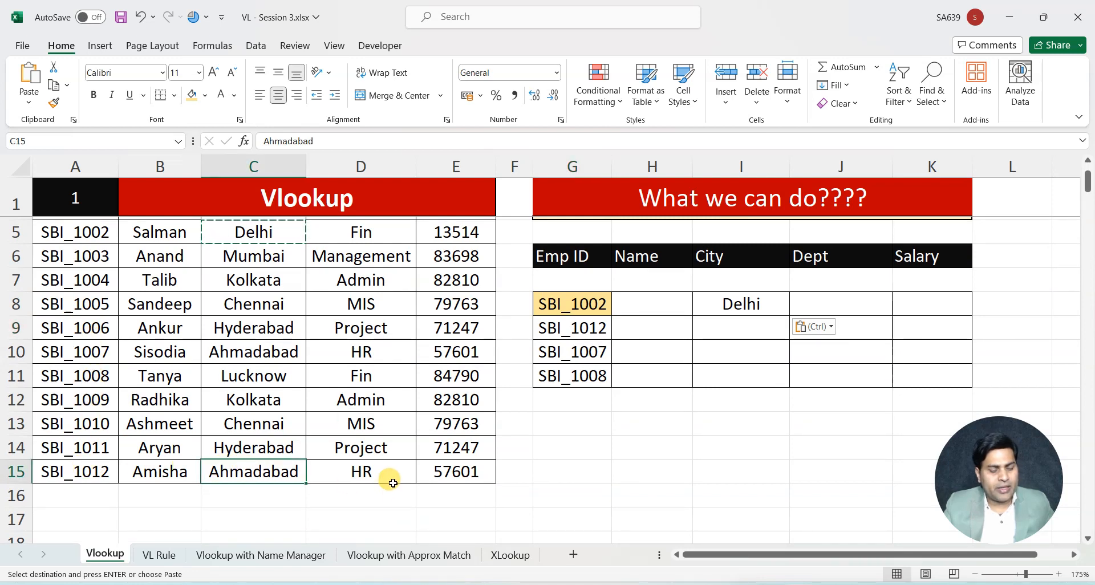
key(ctrl+c)
scroll(624, 465, up, 1)
click(742, 399)
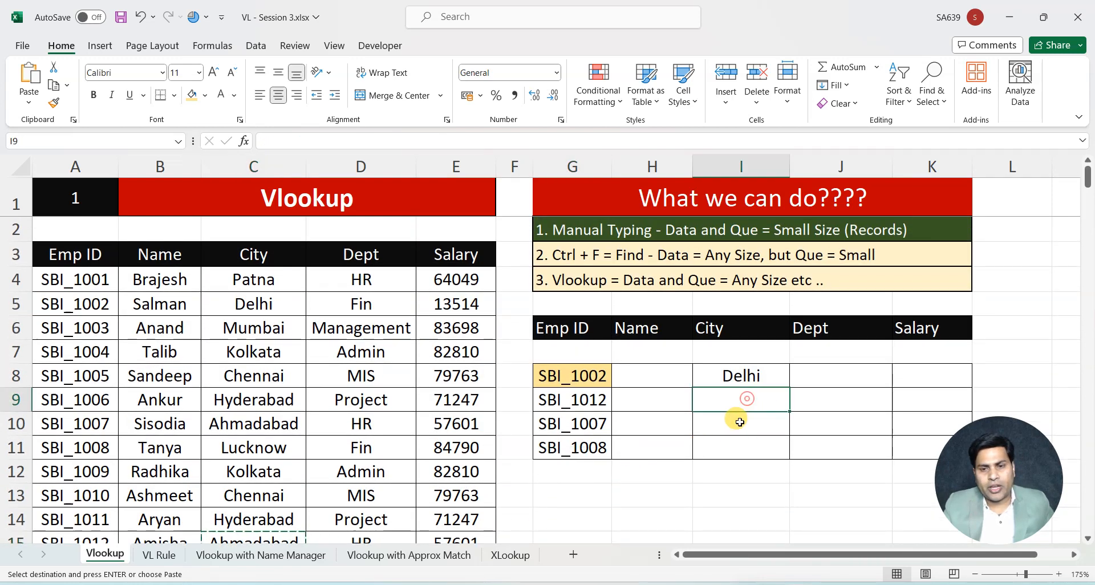
key(ctrl+v)
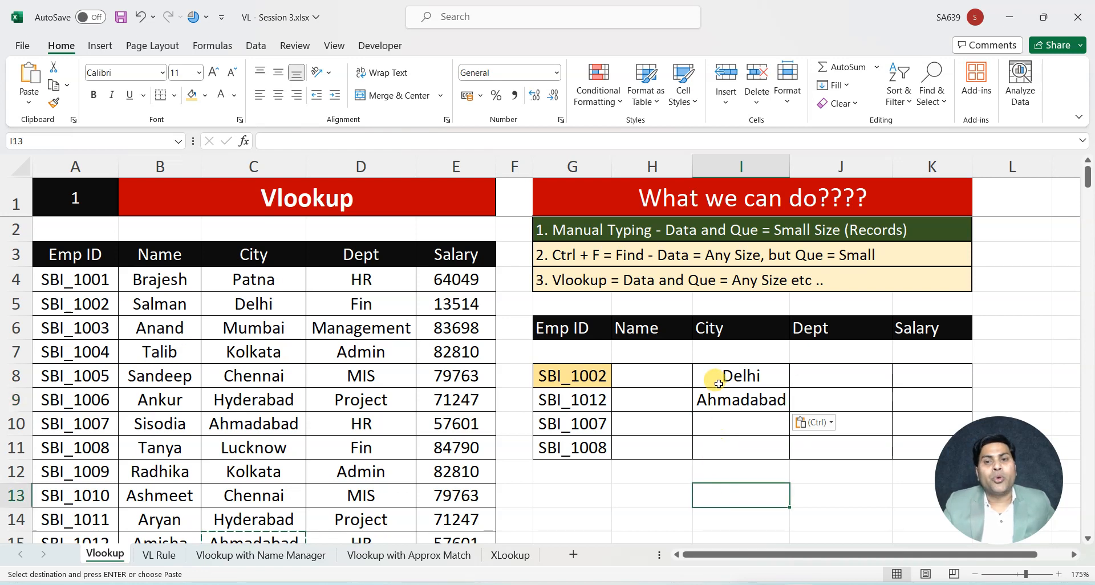
Review the manual typing note against the extent of the data in columns A to E and the lookup ID list
click(662, 233)
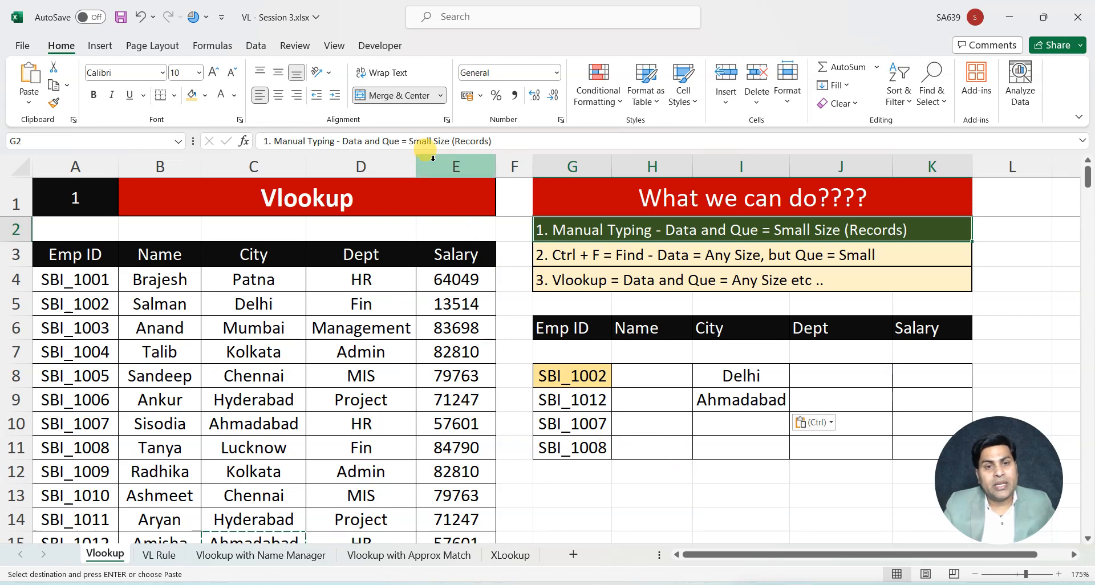
drag(434, 162, 29, 166)
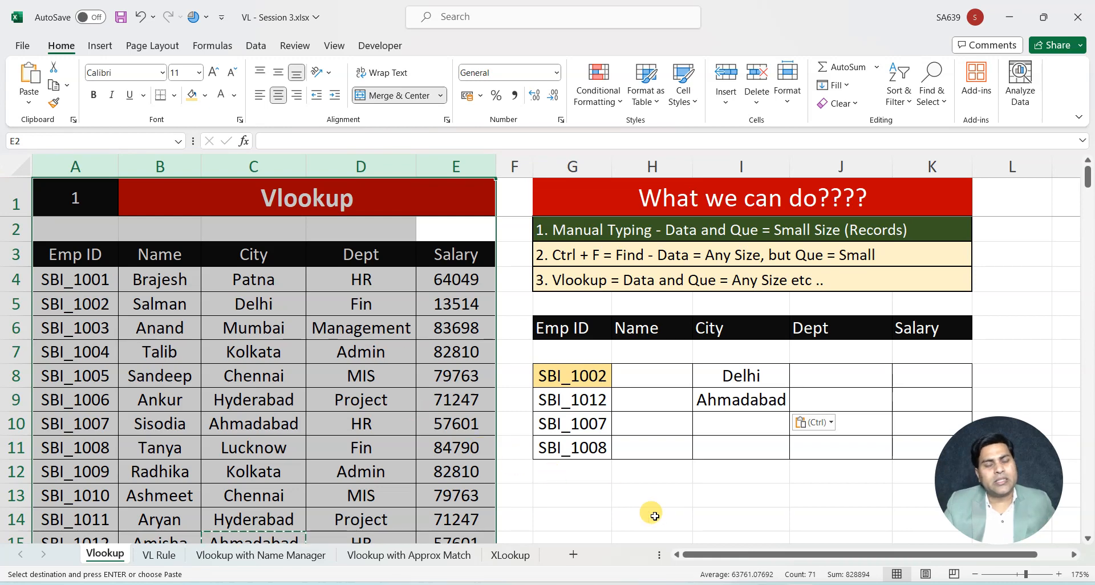
click(628, 493)
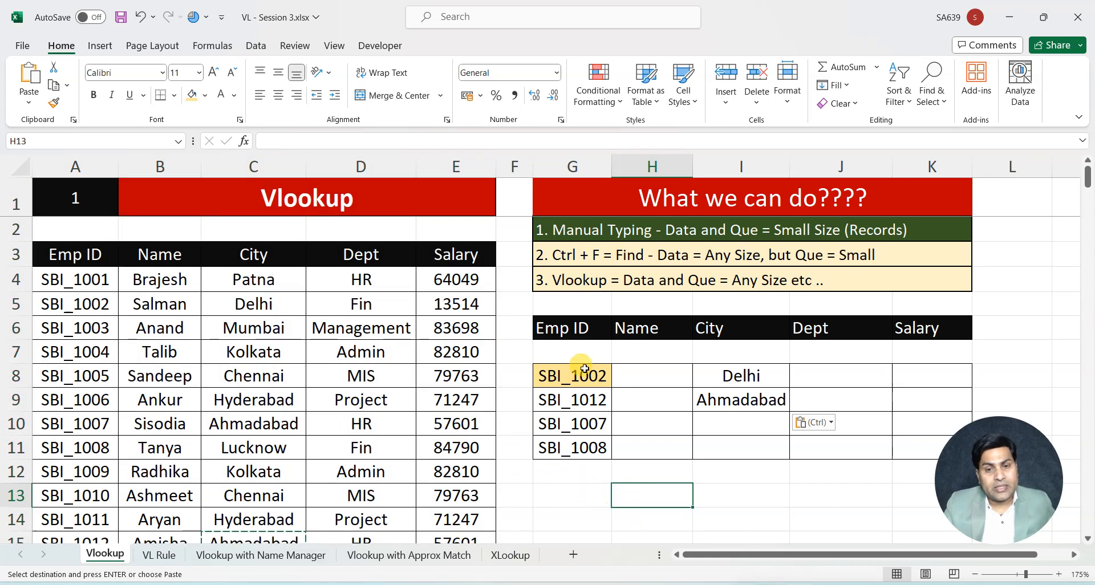
drag(577, 372, 575, 454)
click(586, 506)
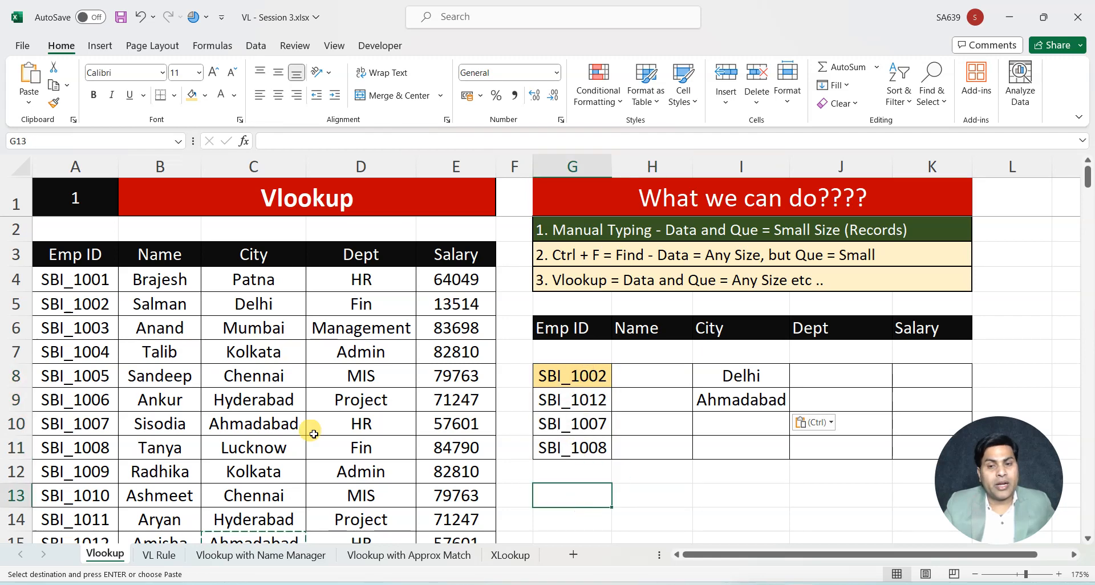
scroll(97, 414, down, 4)
scroll(97, 419, down, 4)
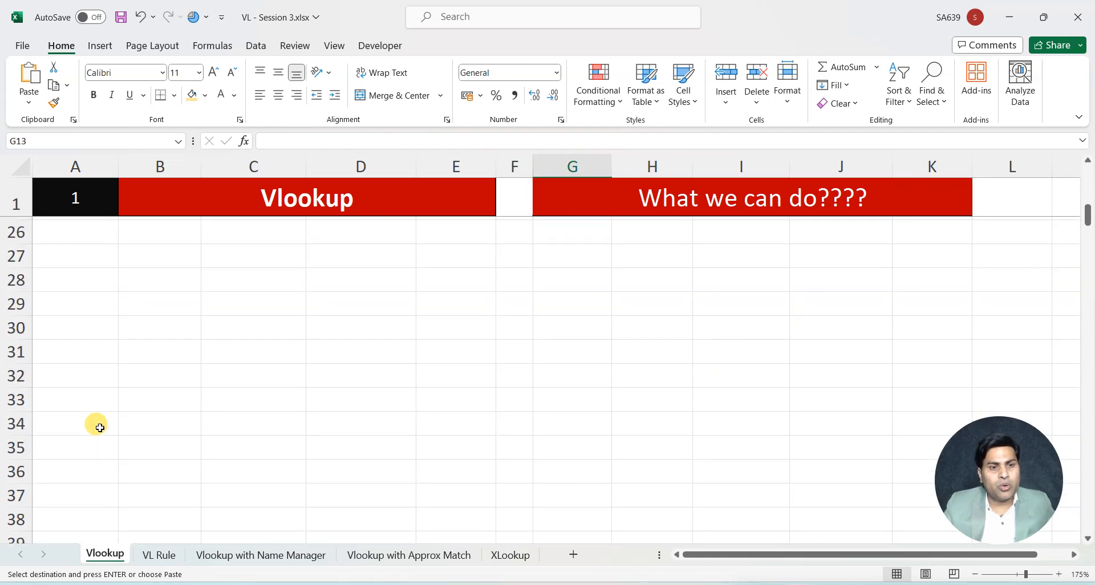
scroll(97, 421, up, 8)
Fill the "2. Ctrl + F = Find" note in G3 with the 25% darker theme green
click(594, 254)
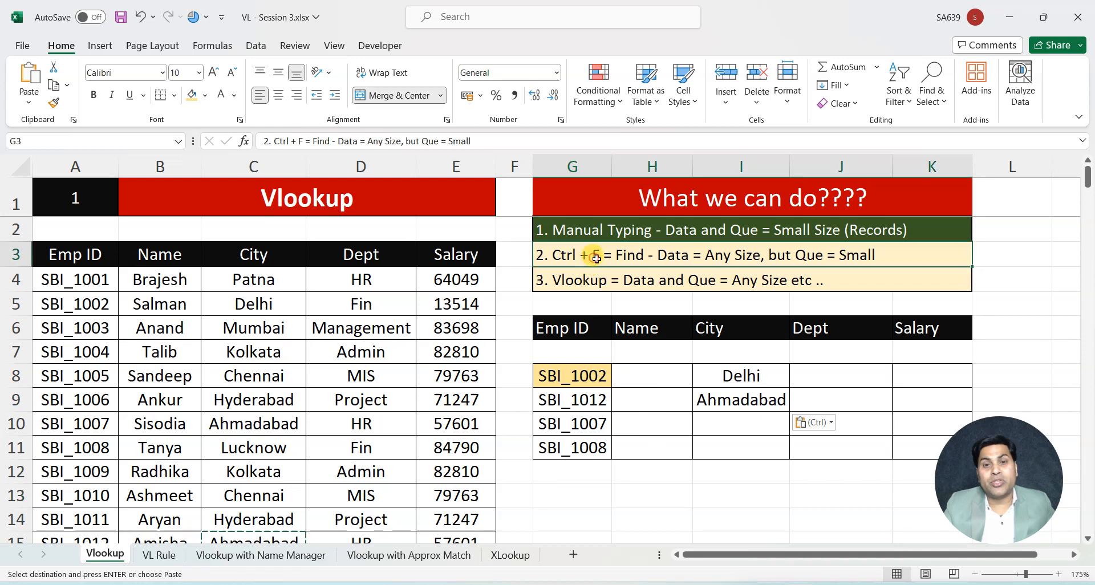
click(204, 95)
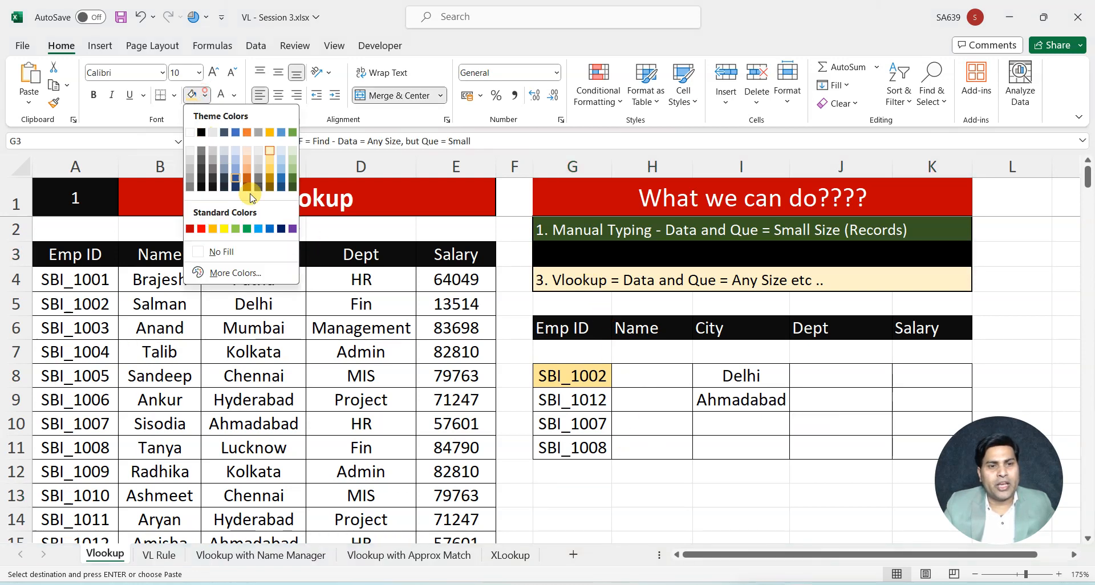
click(293, 179)
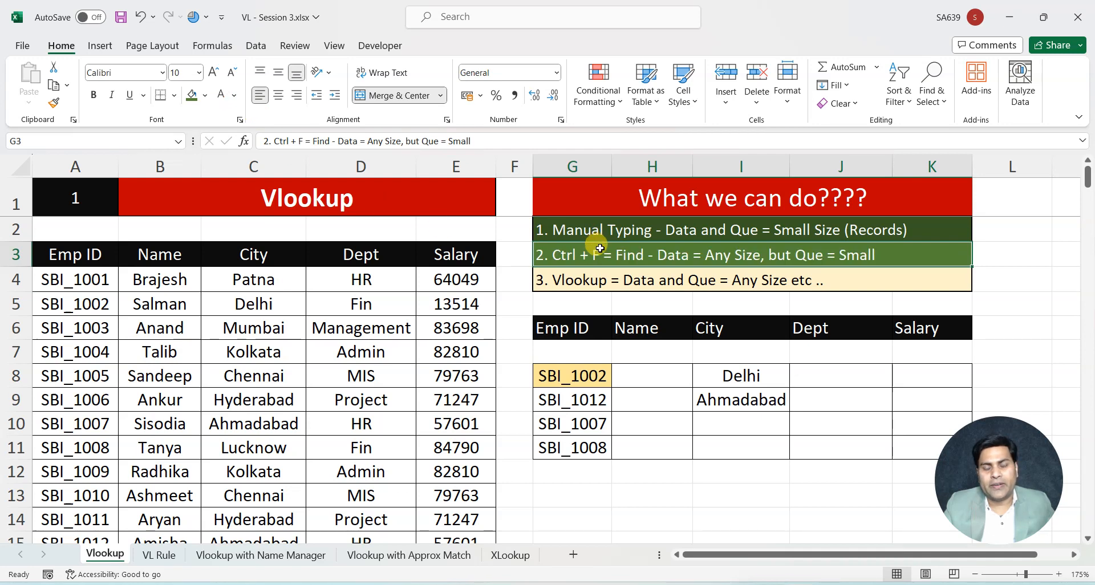
click(578, 432)
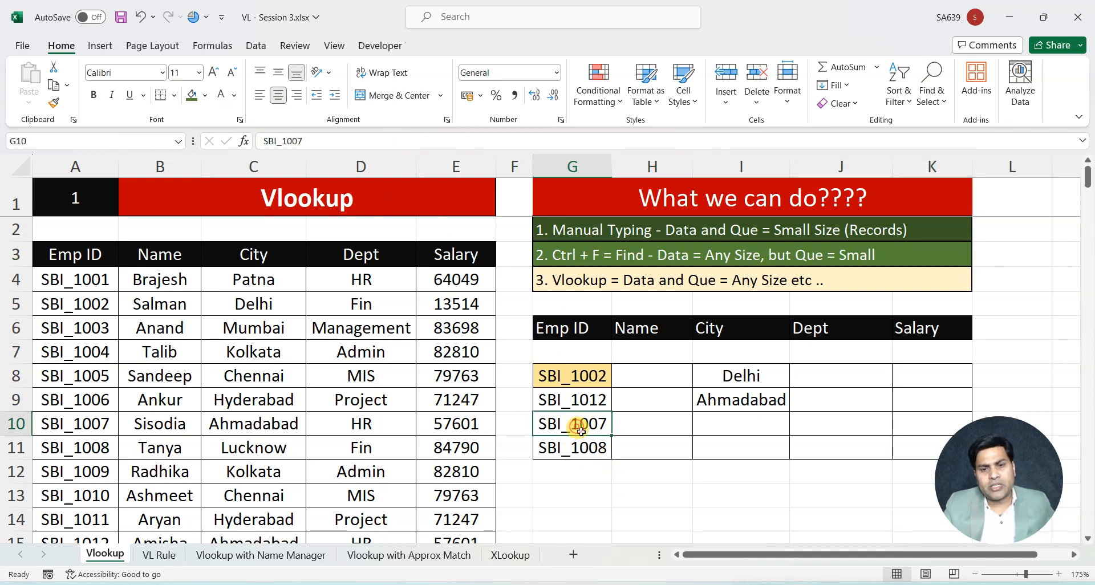
Copy the third lookup ID from G10 and search for it in column A with Find
key(ctrl+c)
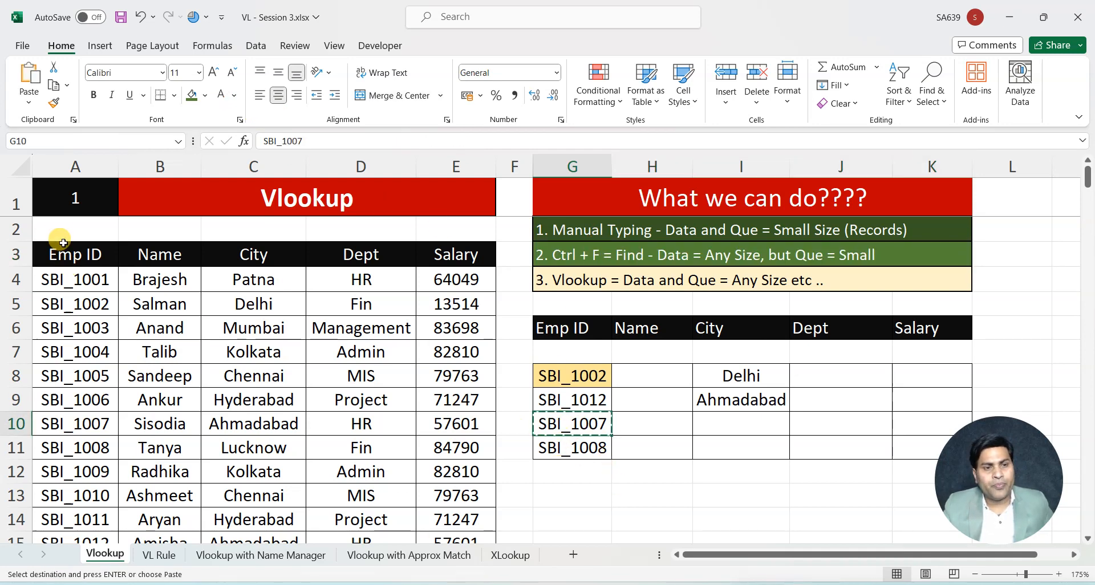
click(92, 166)
click(78, 209)
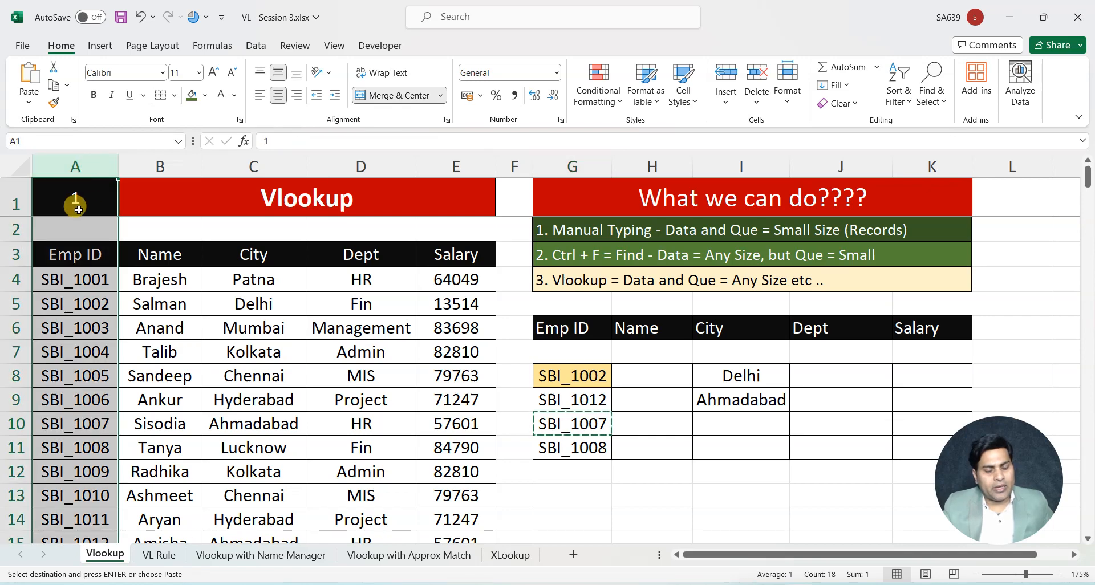
key(ctrl+f)
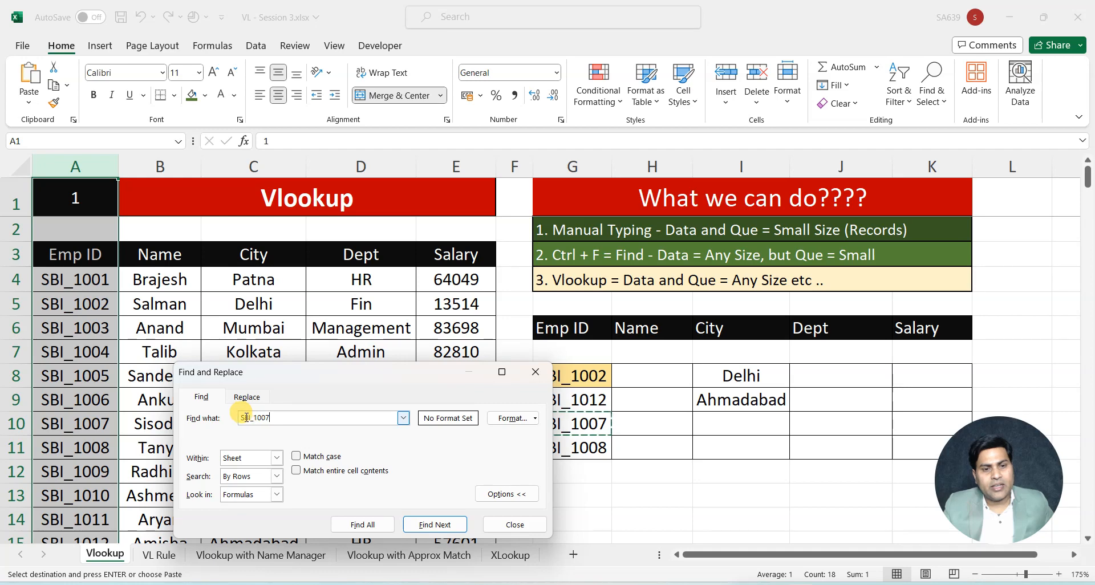
click(429, 525)
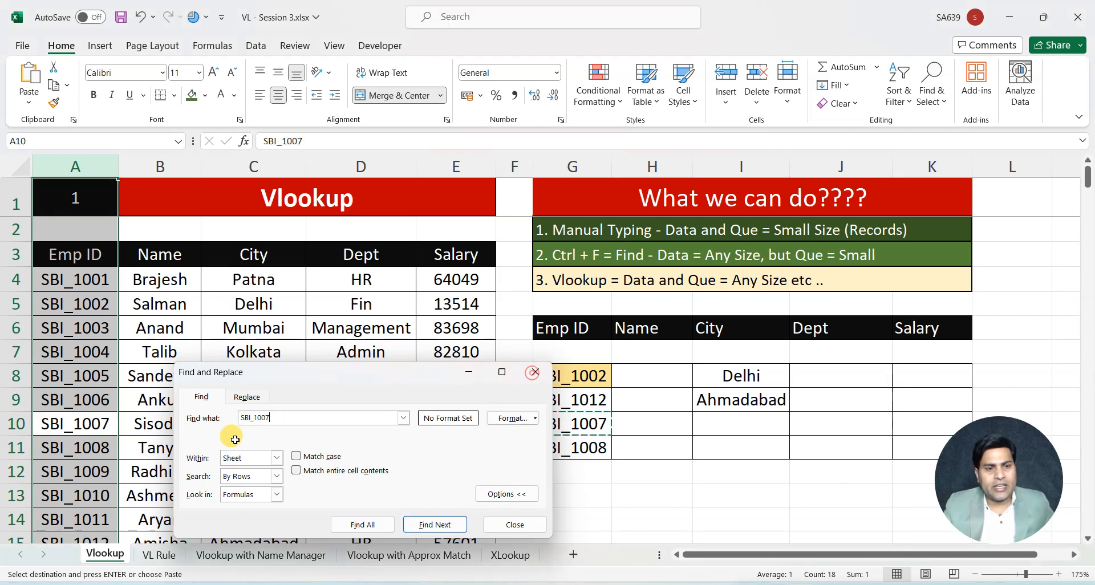
key(Escape)
click(71, 422)
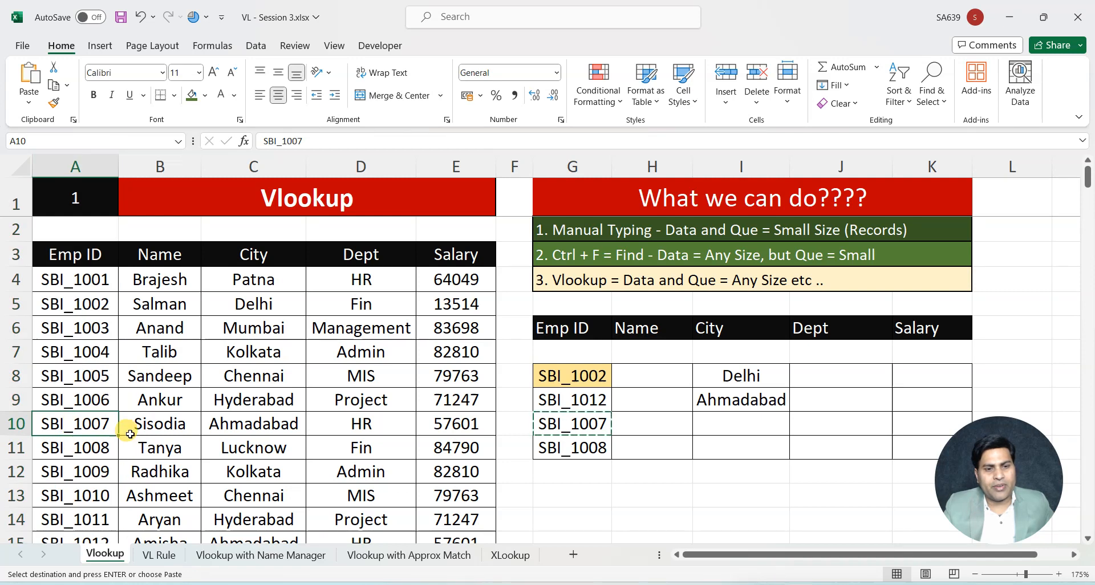
Copy the third lookup ID's city, Ahmadabad, from C10 into cell I10
click(245, 422)
key(ctrl+c)
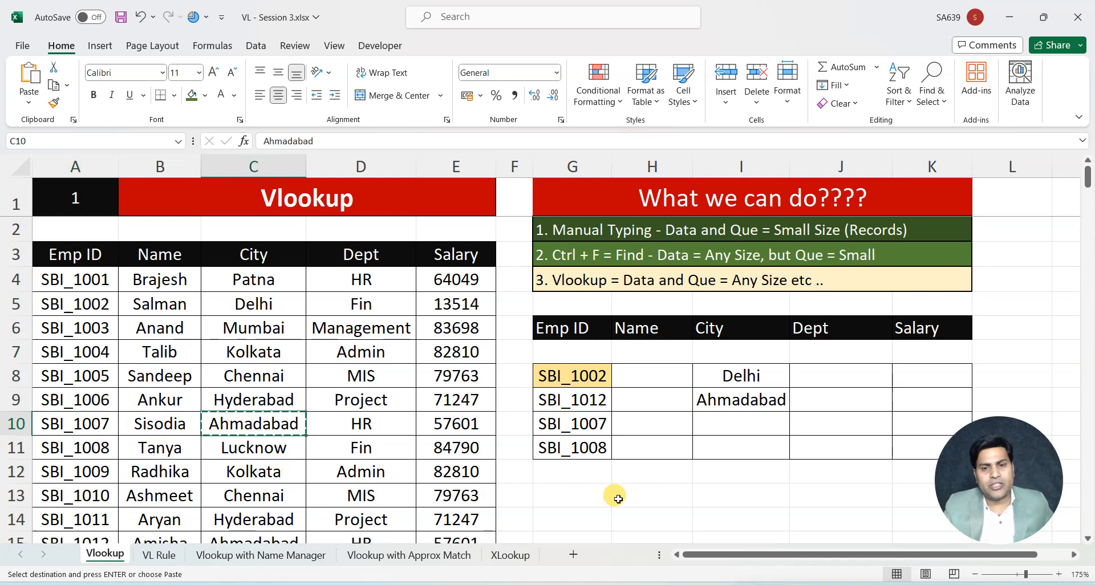
click(726, 422)
key(ctrl+v)
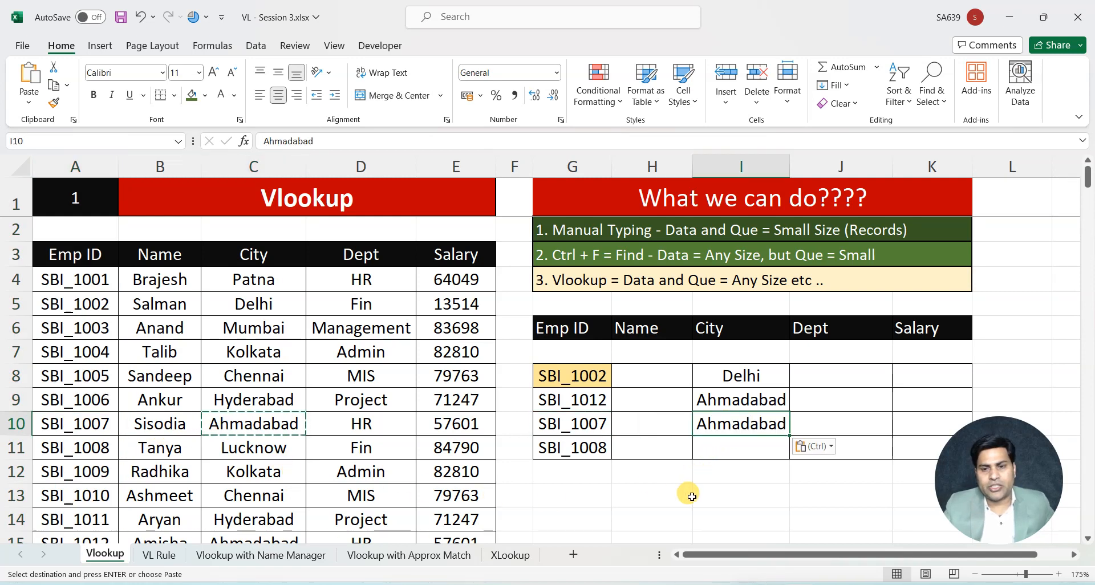
Locate the fourth lookup ID in column A and copy its city, Lucknow, from C11 into cell I11
click(581, 448)
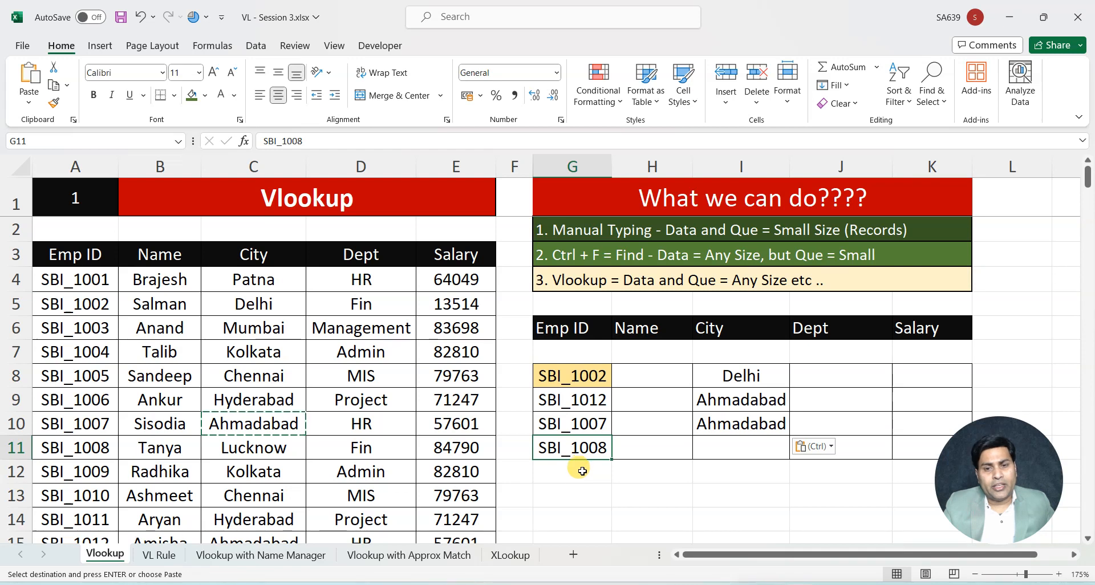
click(84, 450)
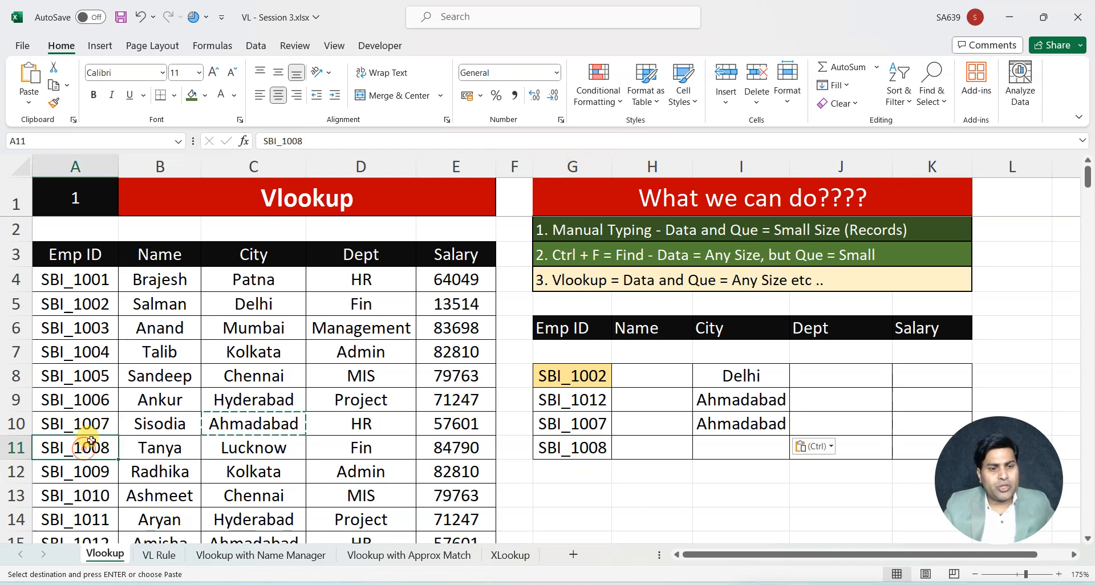
click(230, 448)
key(ctrl+c)
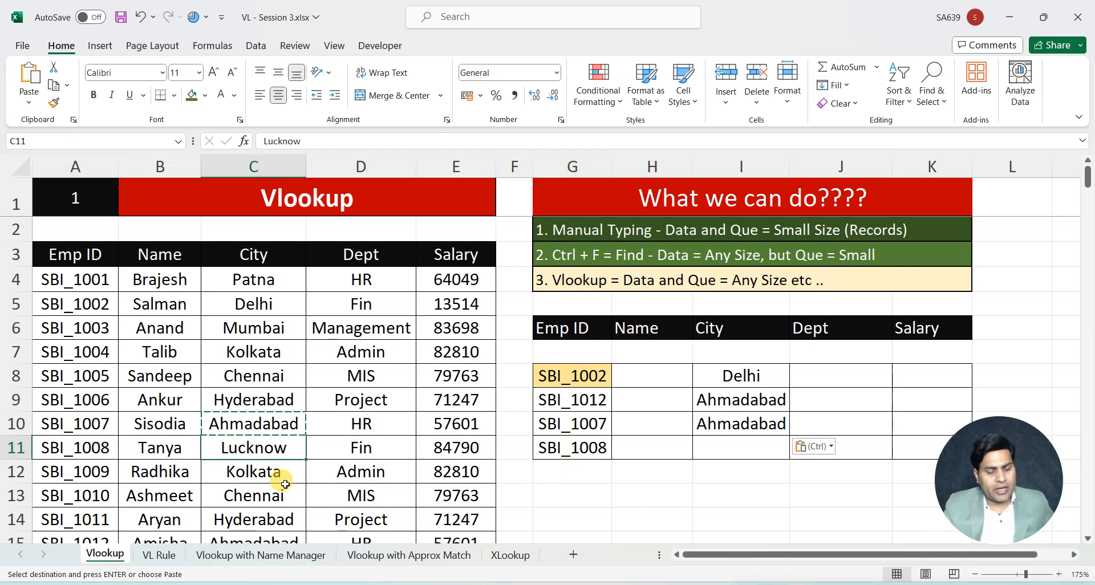
click(724, 443)
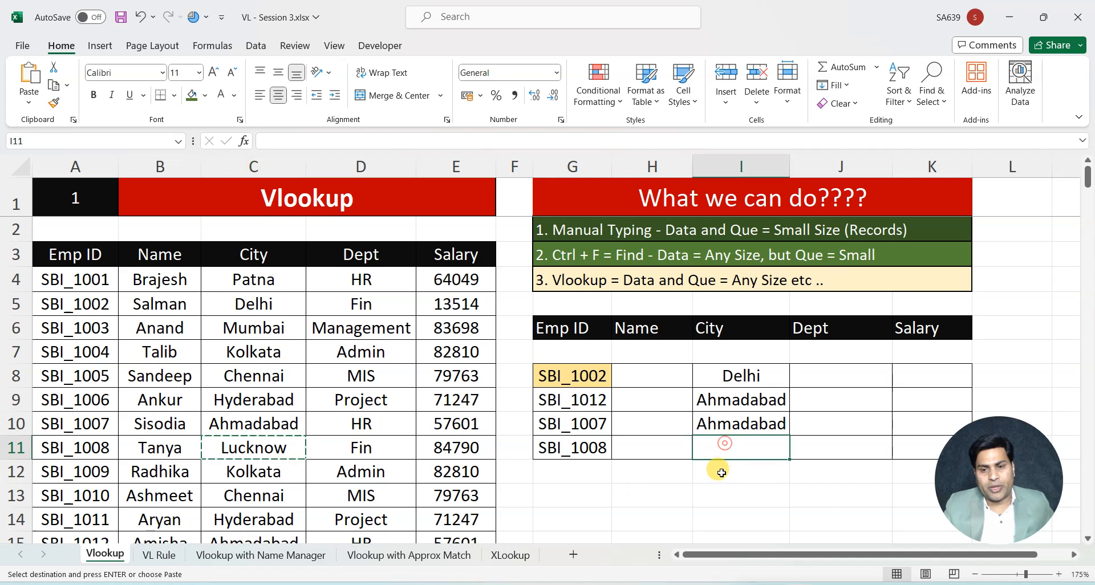
key(ctrl+v)
click(697, 493)
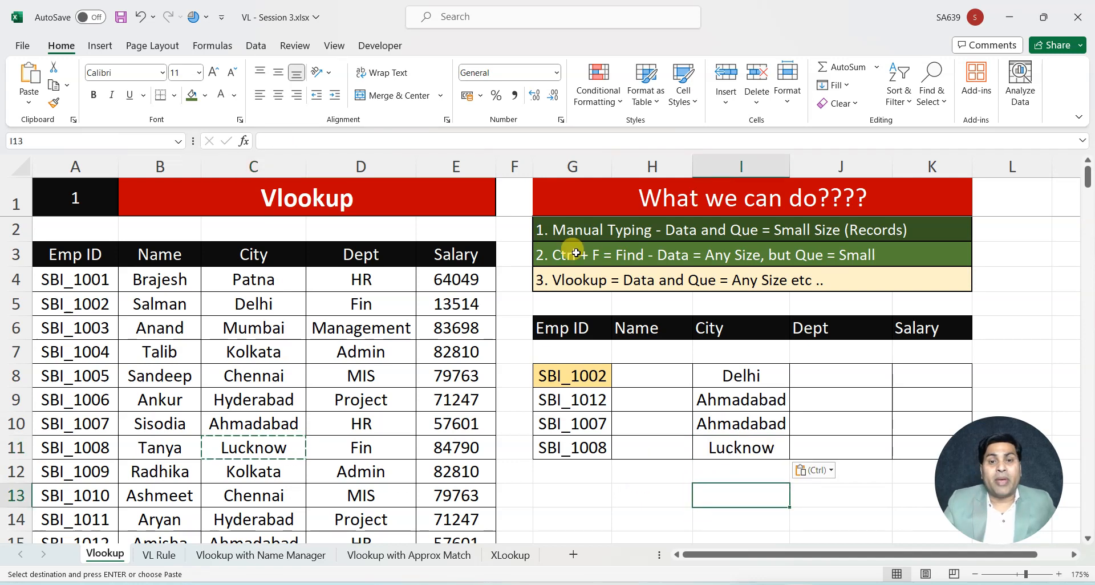
click(577, 230)
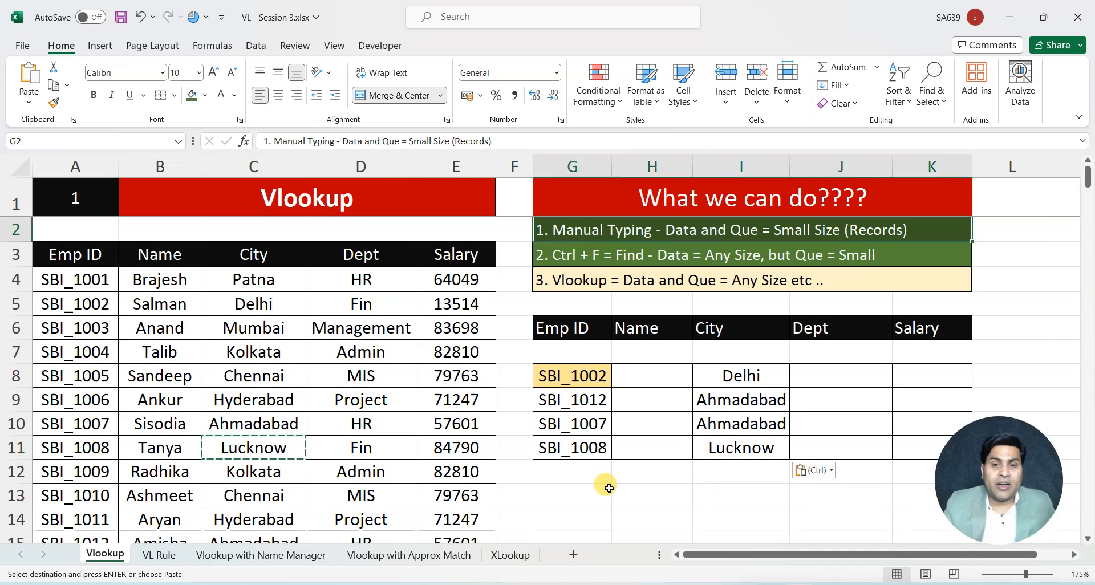
click(569, 253)
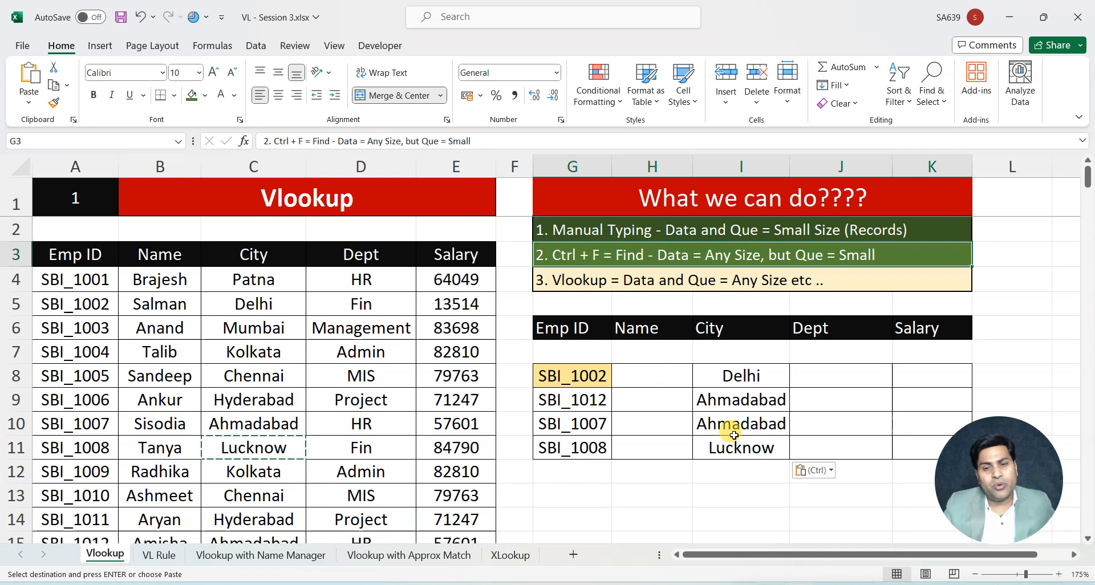
drag(753, 375, 750, 446)
click(683, 478)
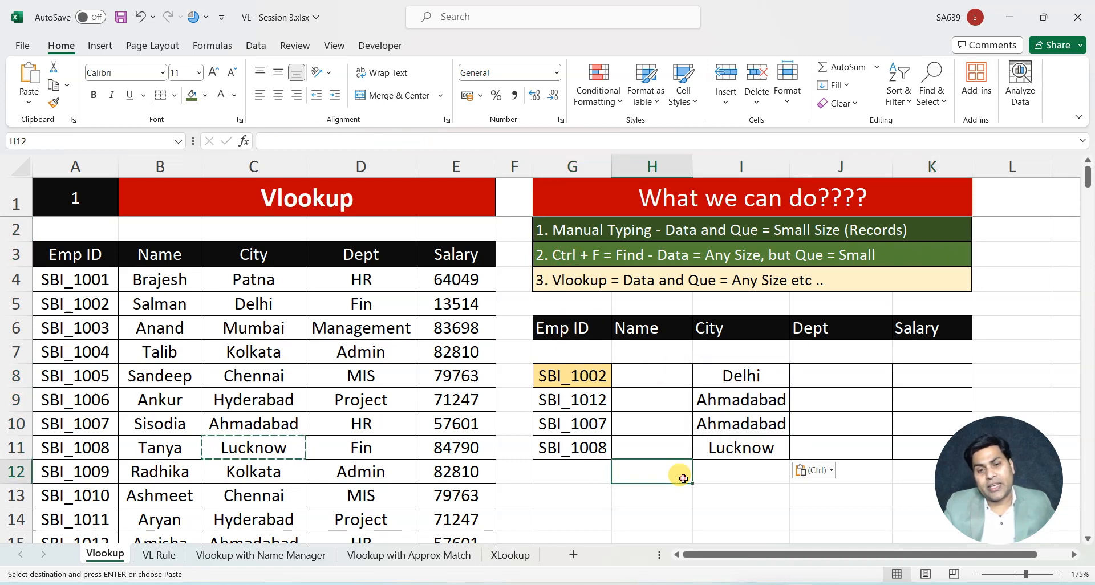
Change the last digit of the lookup ID in G11 to 1
click(601, 448)
double_click(602, 448)
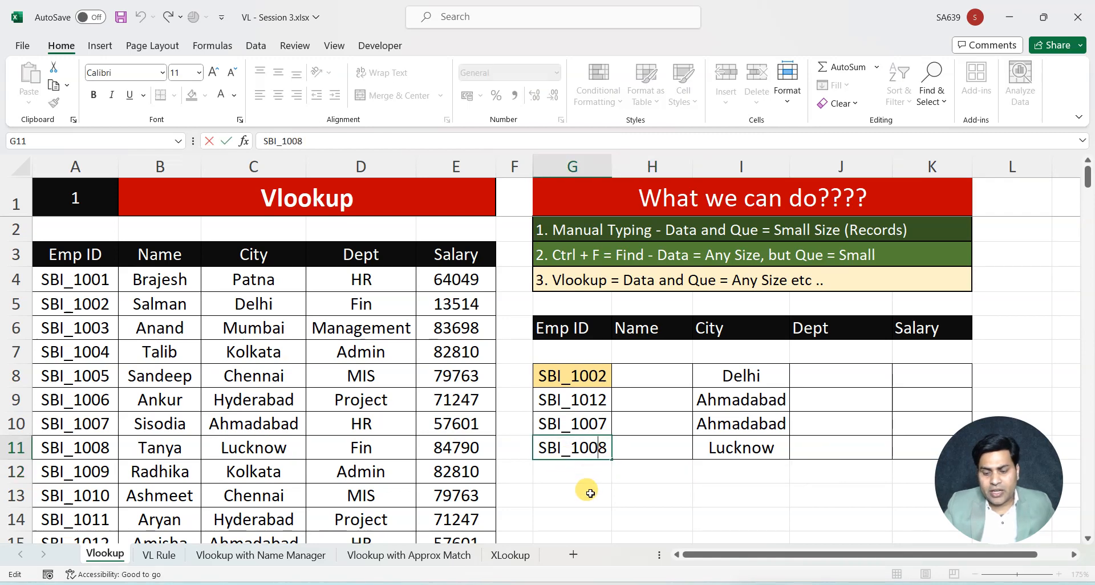
key(Delete)
text(1)
click(590, 493)
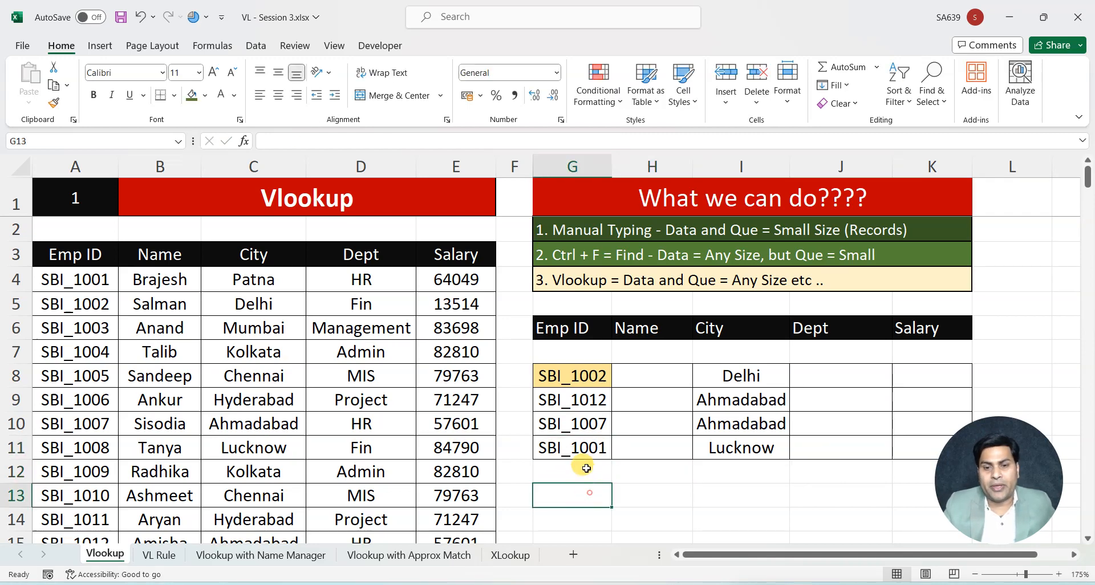
Check whether the pasted city in I11 follows the edited lookup ID in G11
click(588, 453)
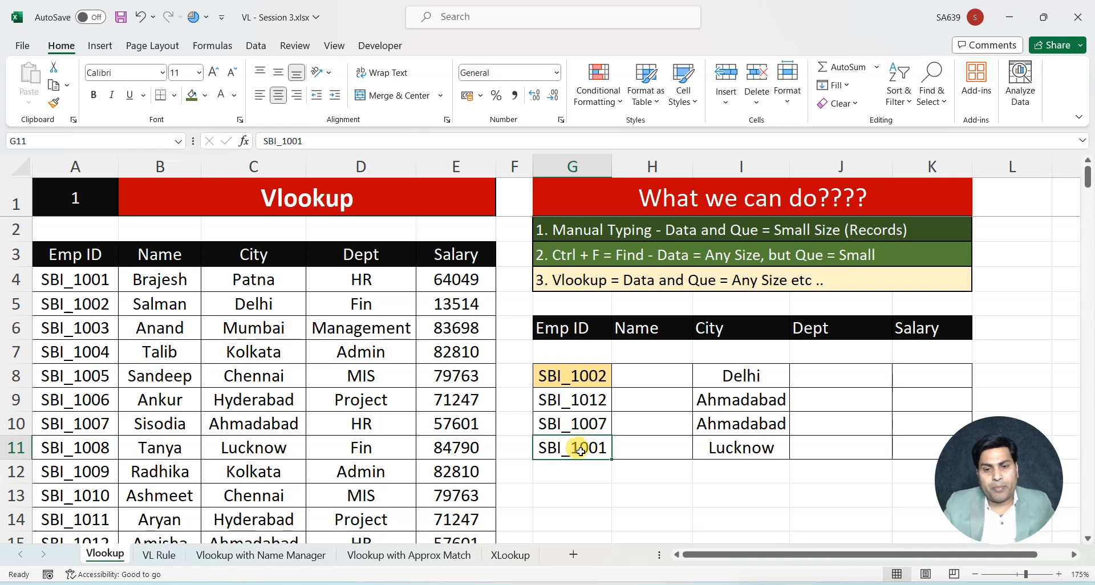
click(740, 454)
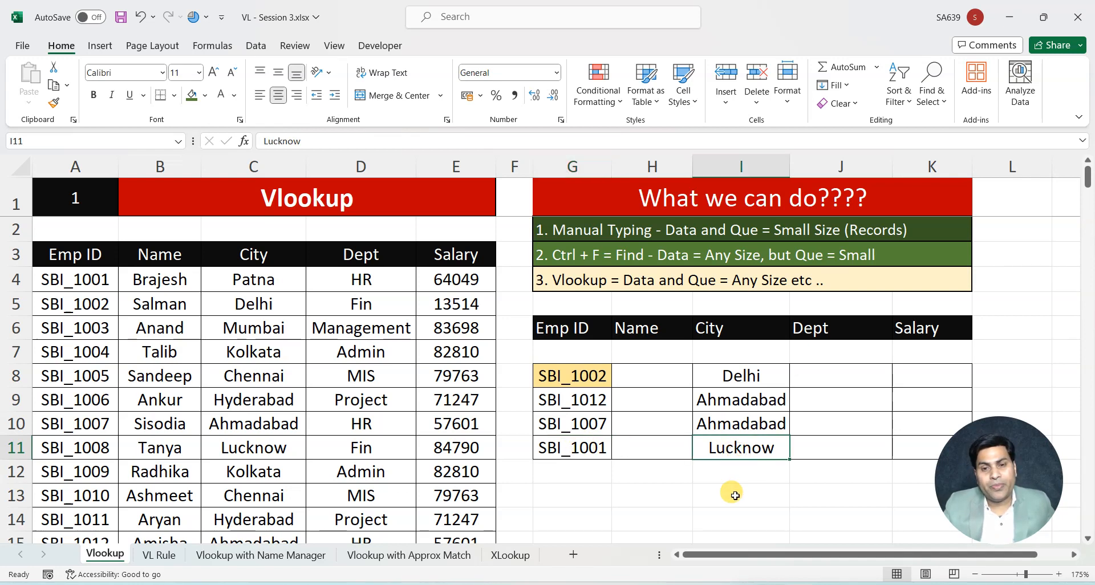
drag(579, 371, 723, 446)
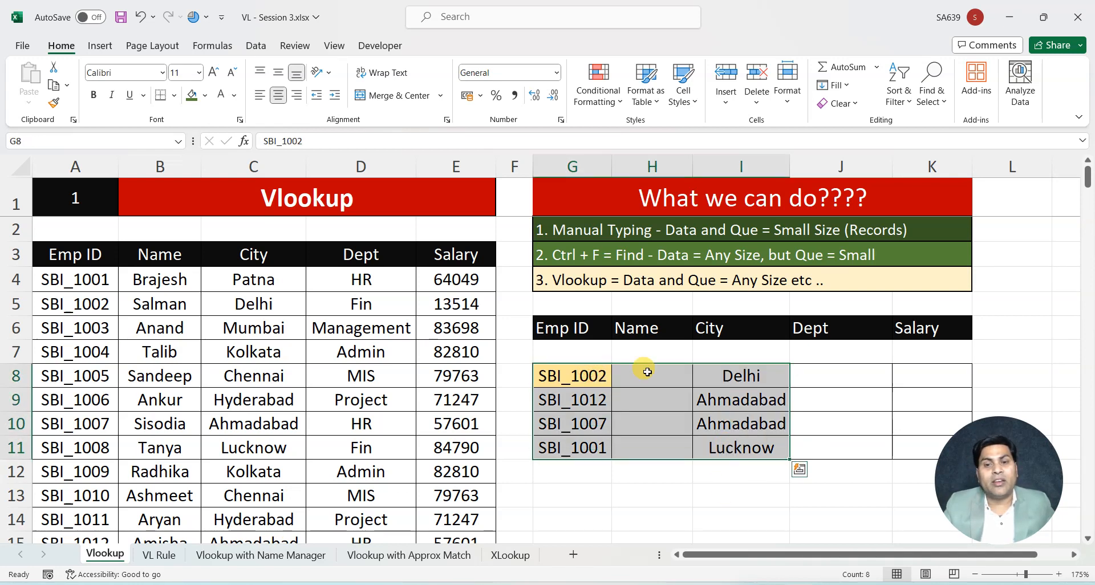
click(703, 491)
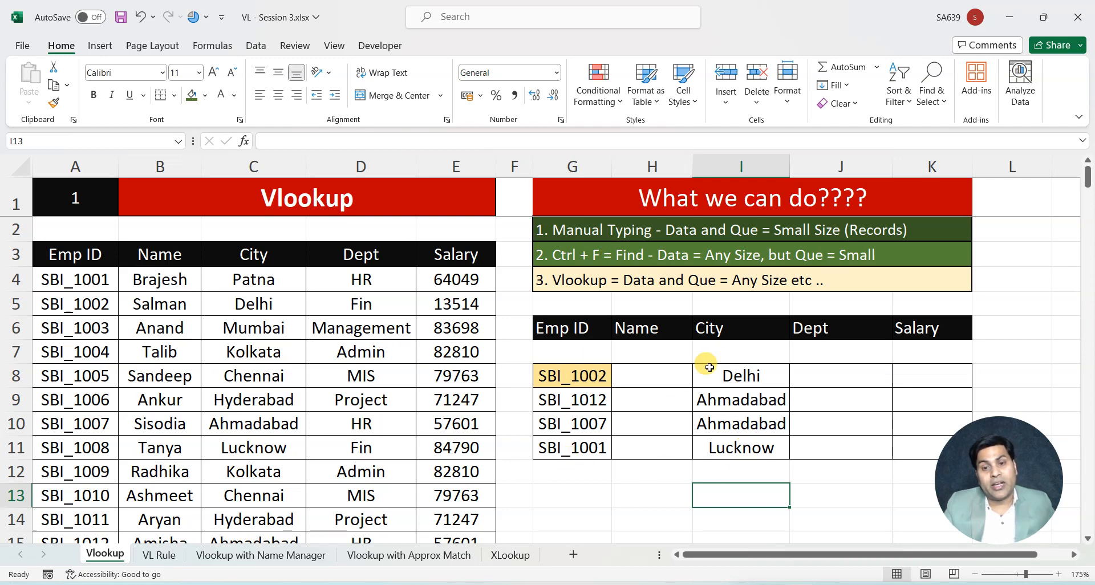
click(645, 477)
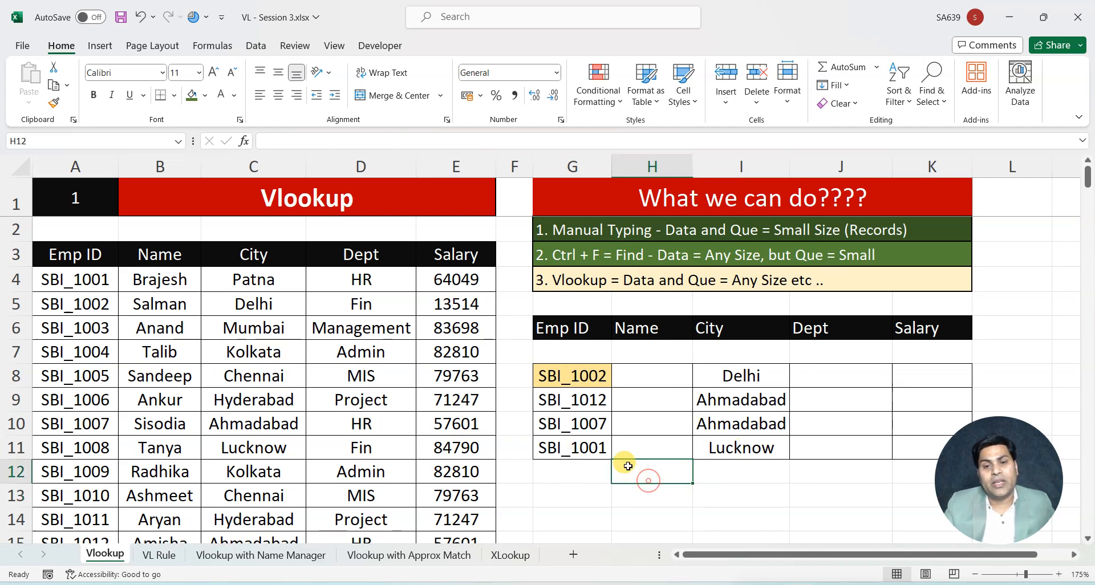
click(580, 449)
click(763, 448)
Clear the manually pasted cities from I8:I11
drag(757, 371, 760, 449)
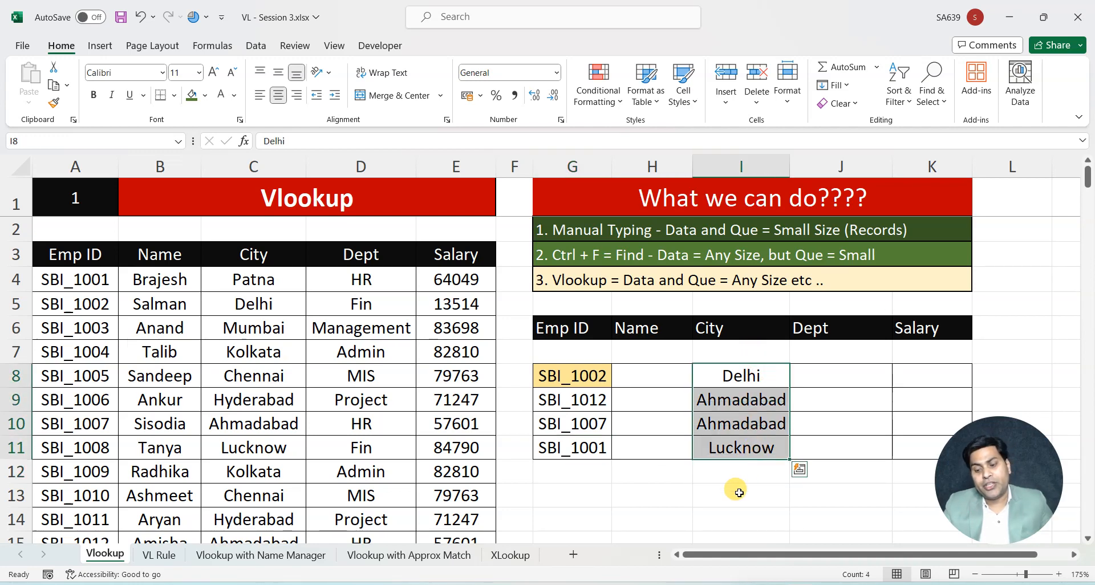
key(Delete)
click(741, 381)
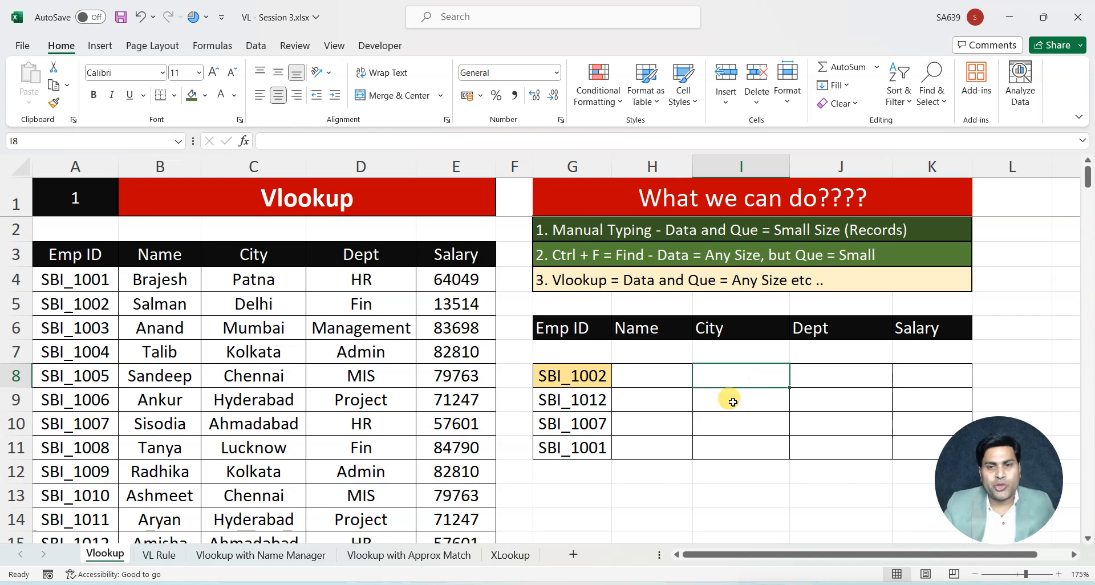
Start a VLOOKUP formula in I8 with the lookup ID in G8 as its lookup value
click(655, 282)
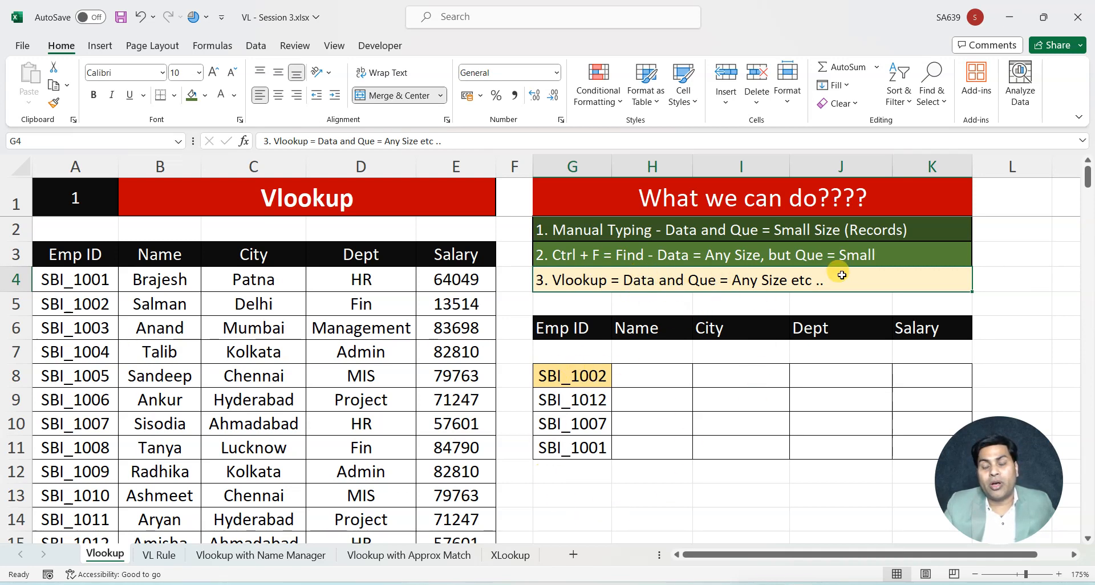
click(689, 424)
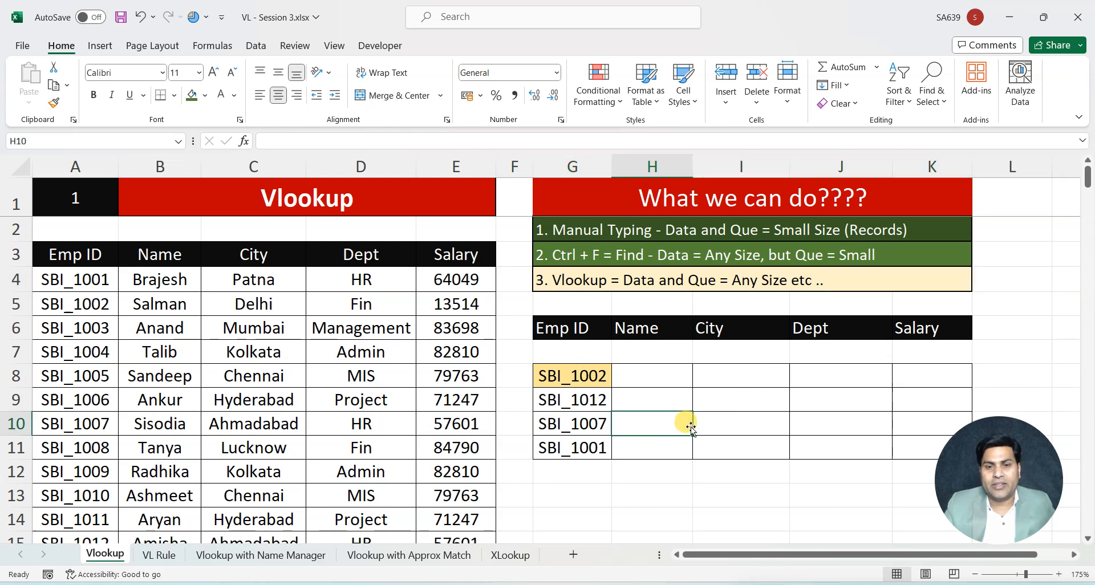
click(739, 378)
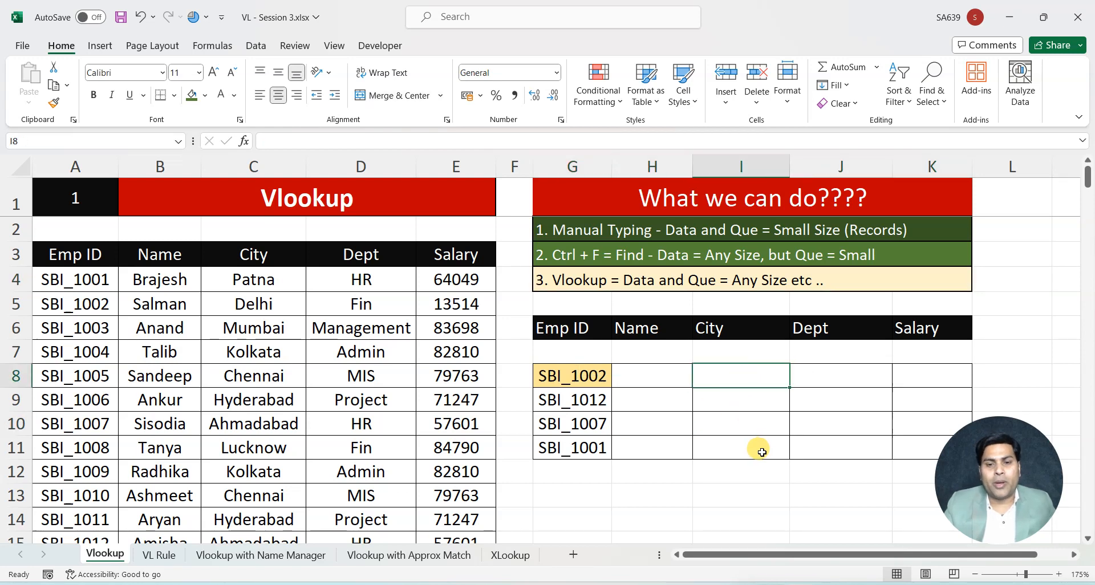
text(=)
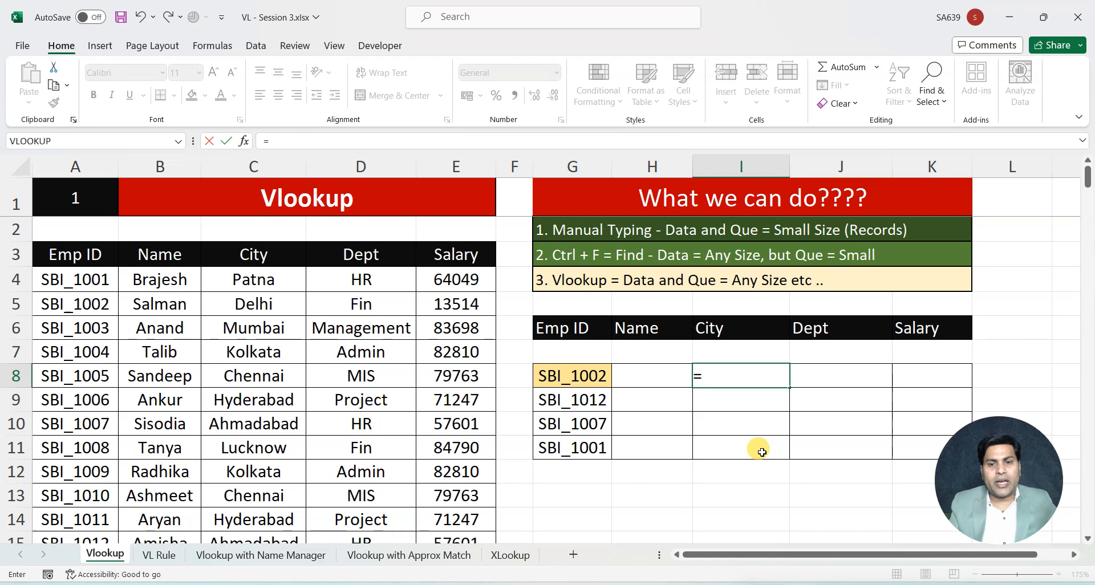
text(Vl)
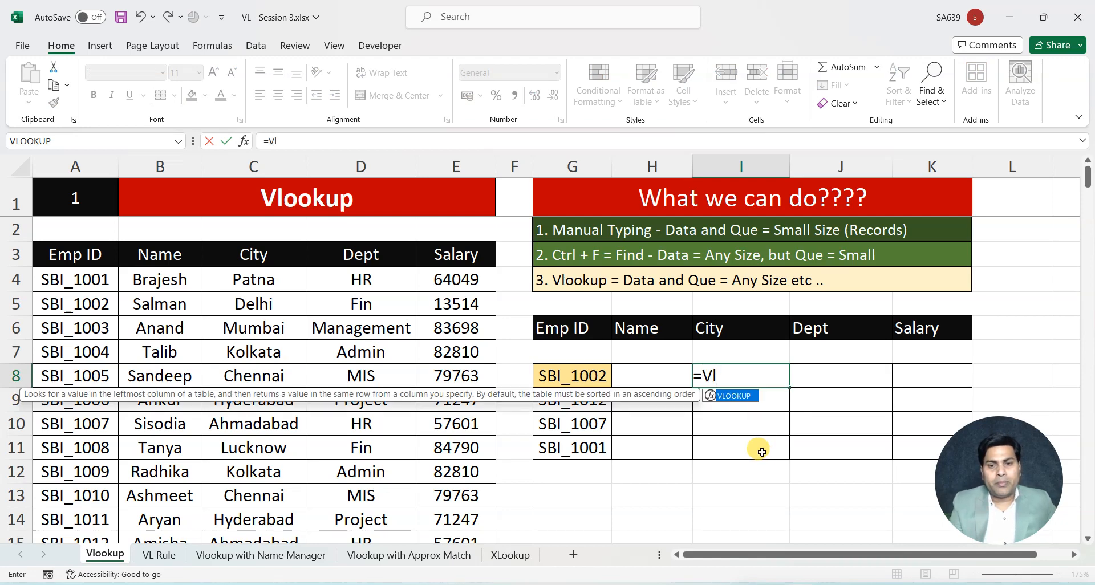
double_click(734, 395)
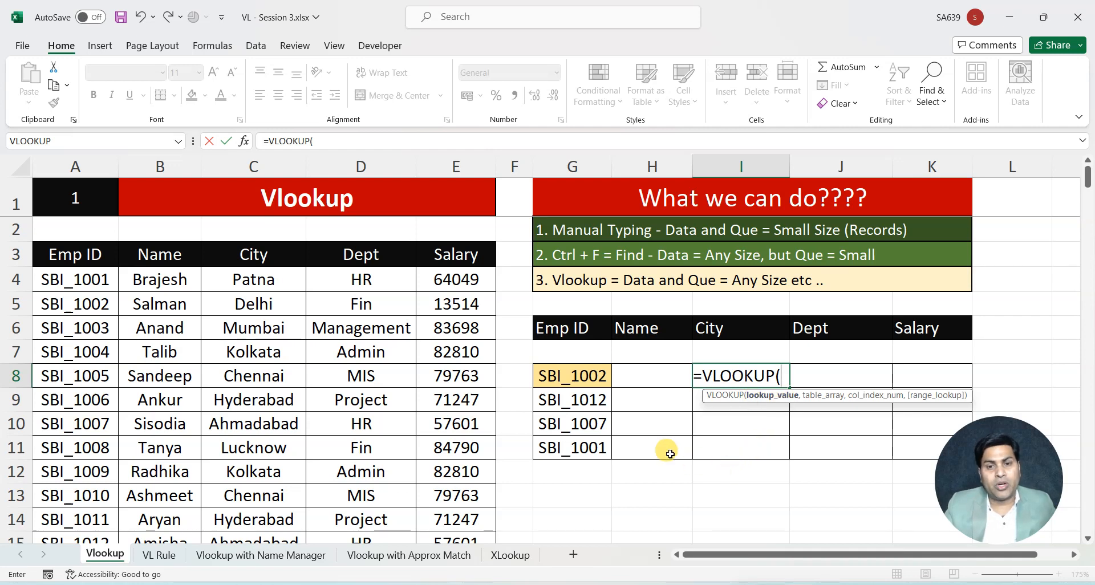
click(585, 378)
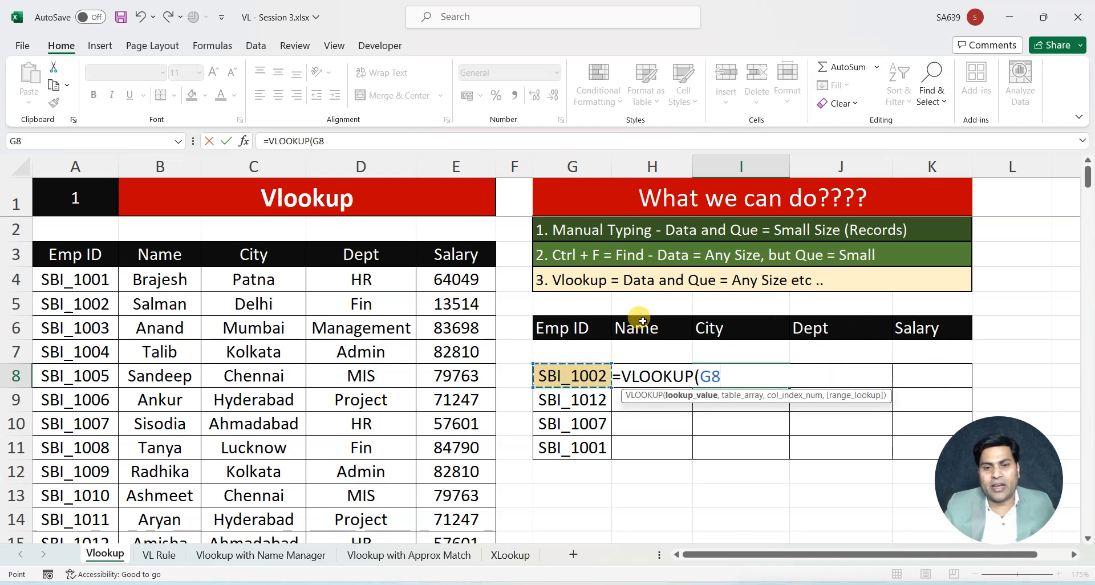
text(,)
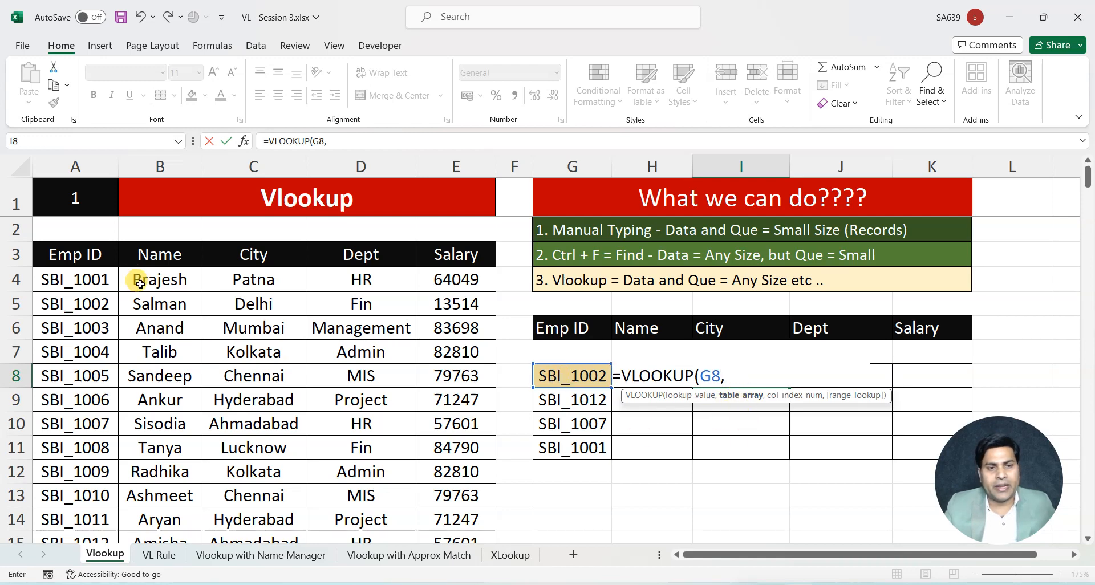
Set the VLOOKUP table array to the employee data with the absolute range $A$3:$E$15
click(72, 254)
drag(127, 280, 442, 494)
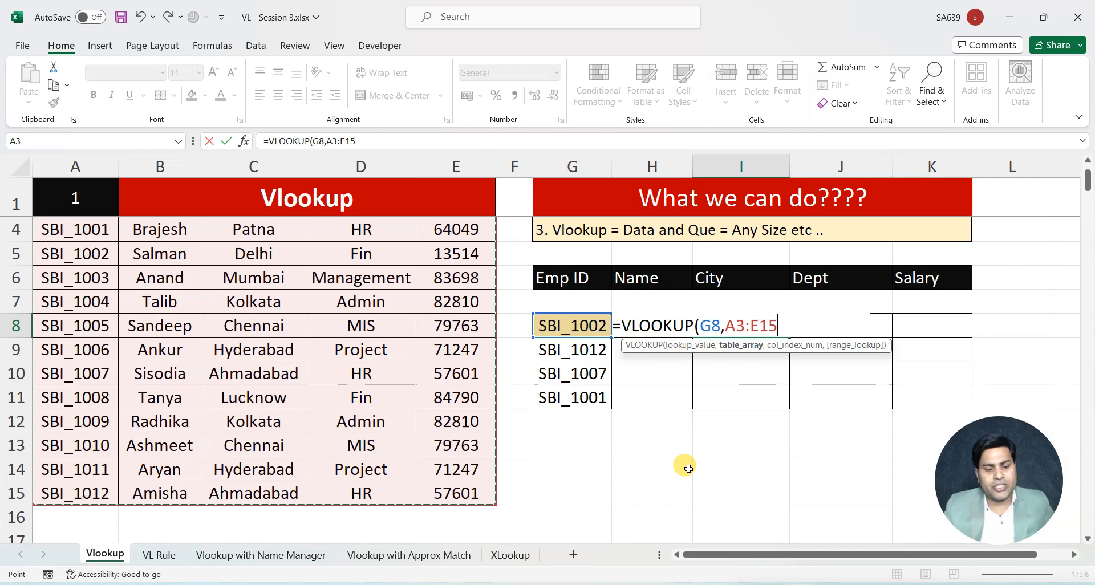
key(F4)
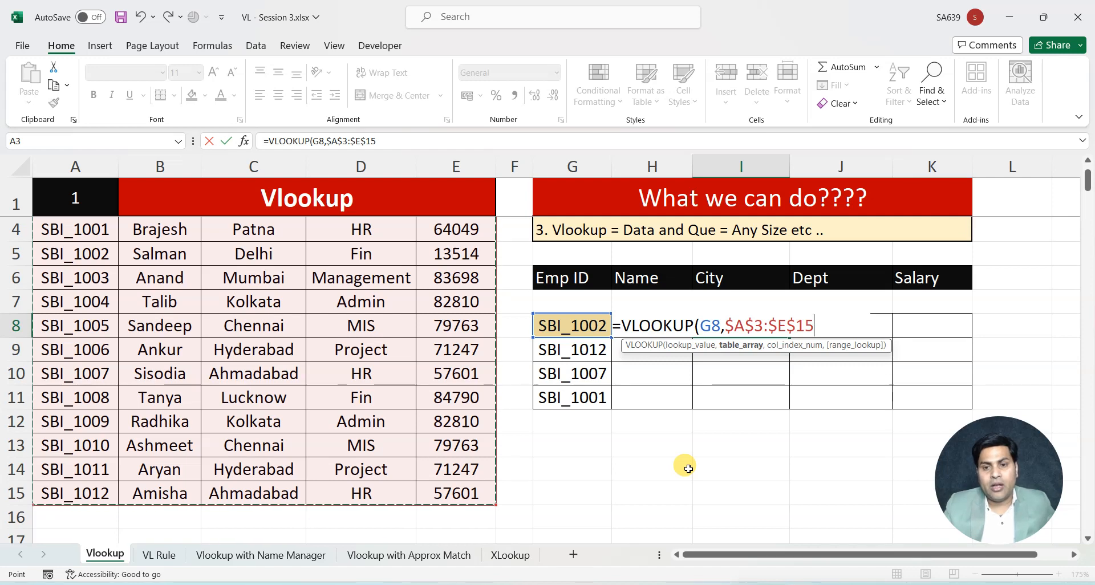
text(,)
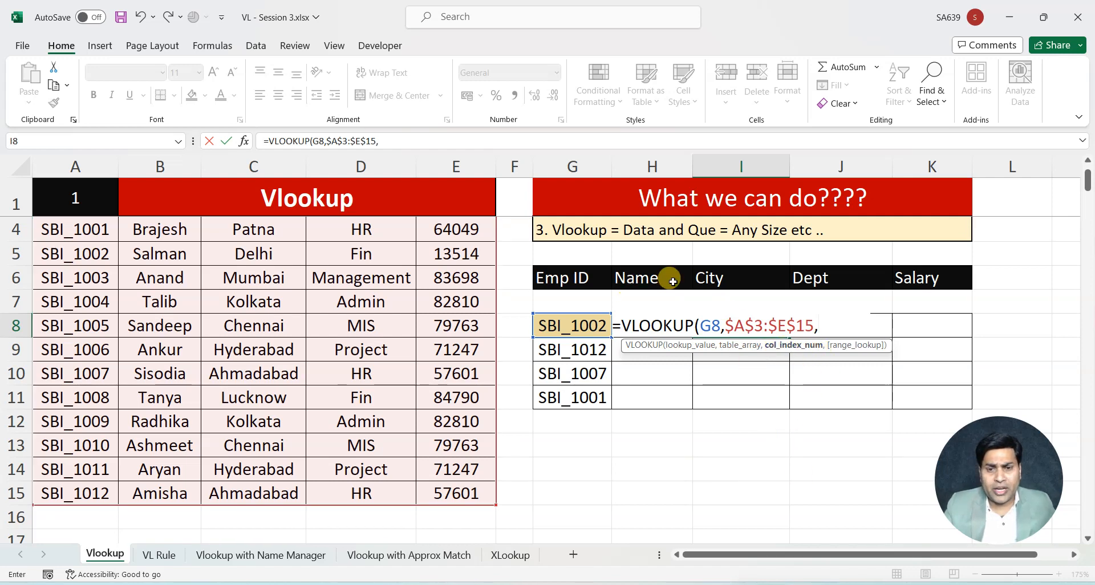
Complete the I8 VLOOKUP with column index 3 and exact match 0, and fill it down to I11
scroll(133, 292, up, 1)
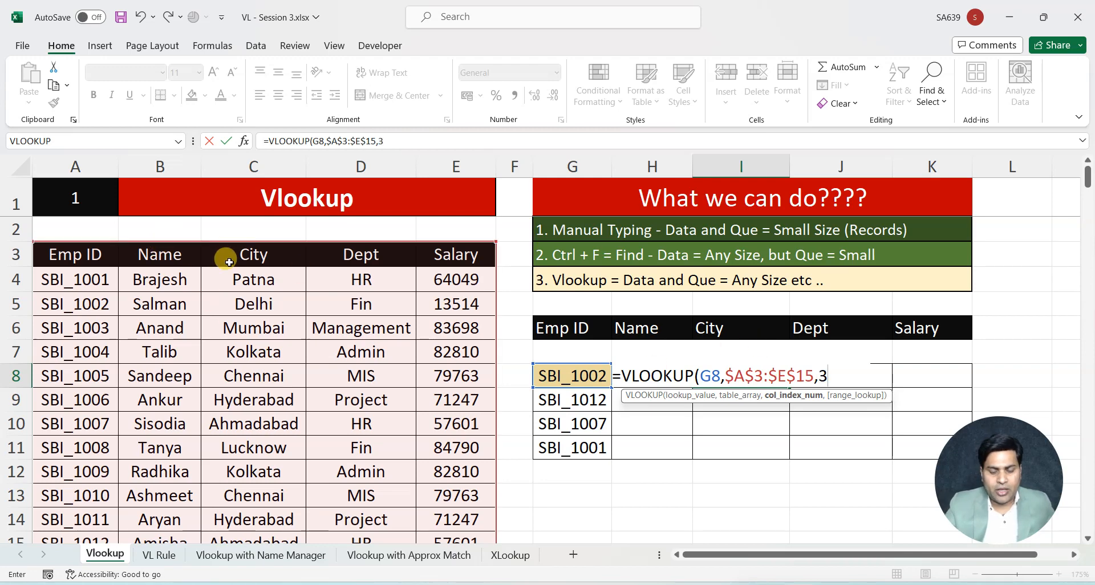
text(,0))
key(Return)
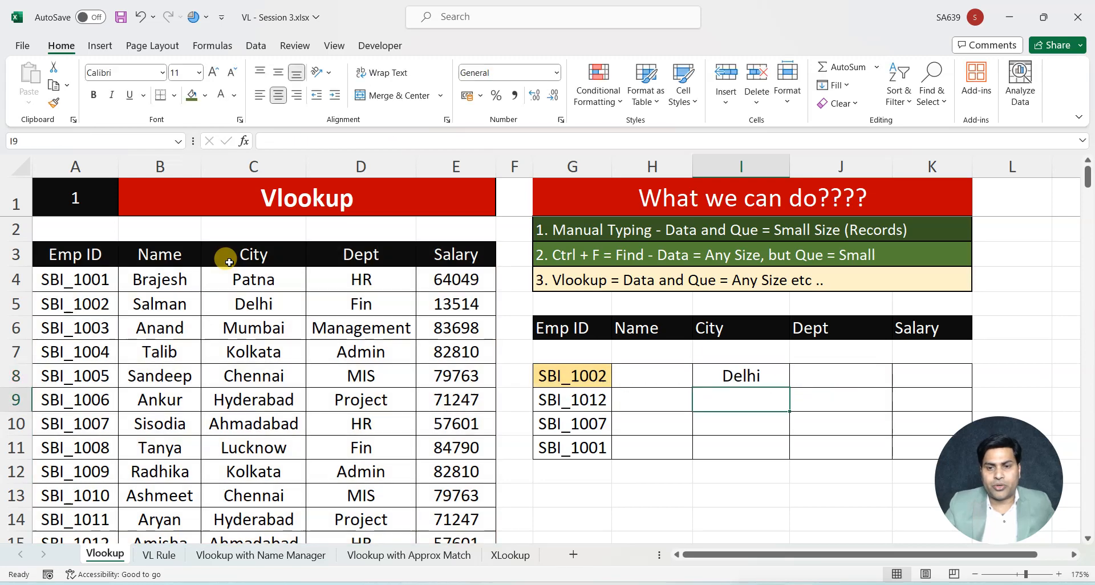
click(771, 375)
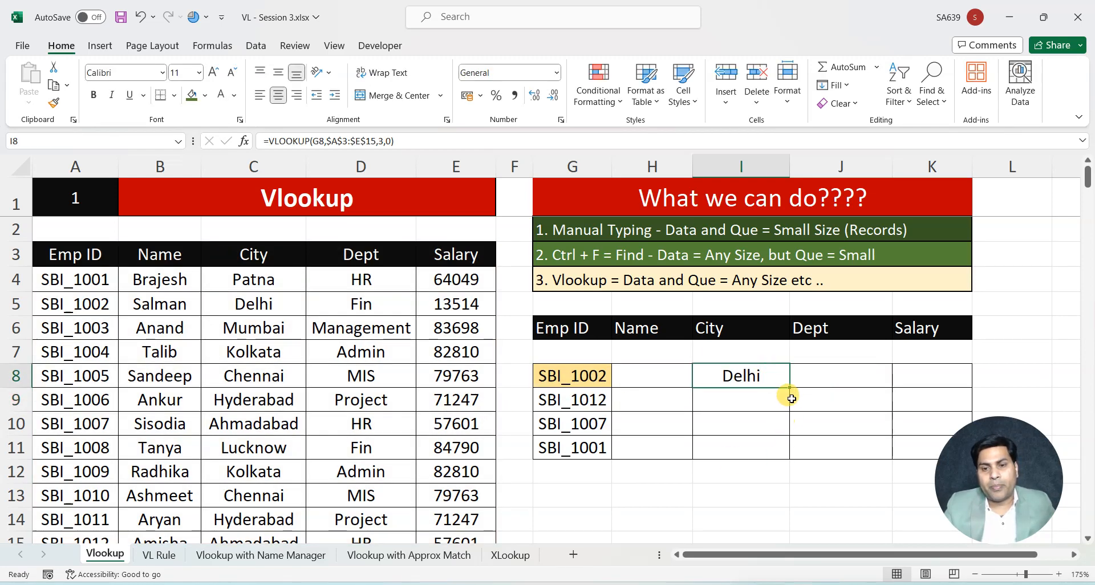
drag(790, 387, 767, 456)
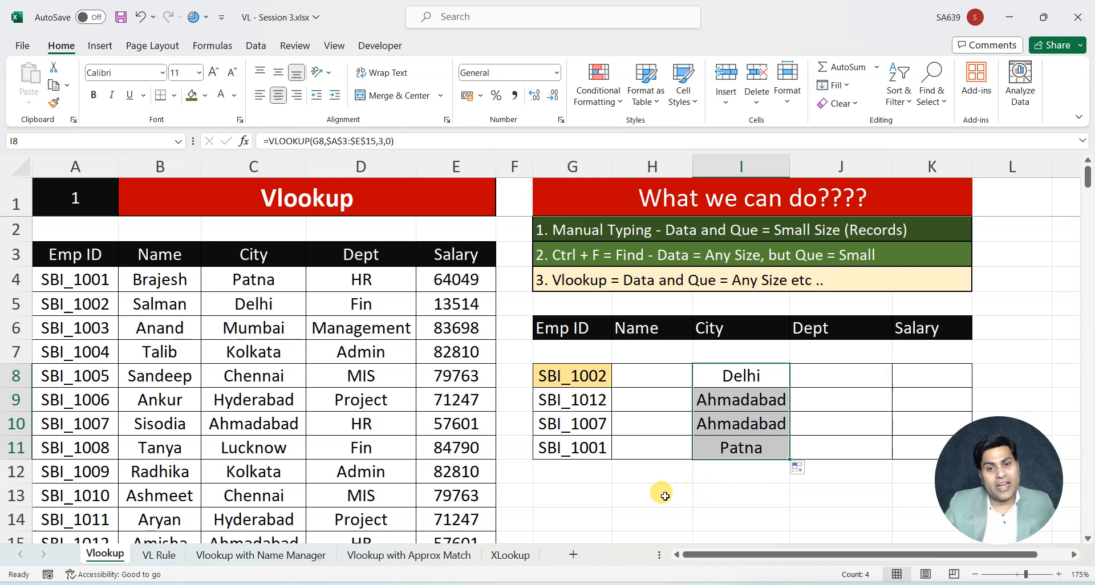
Replace the last digit of the employee ID in G10 with 8 to test the city lookup
double_click(600, 422)
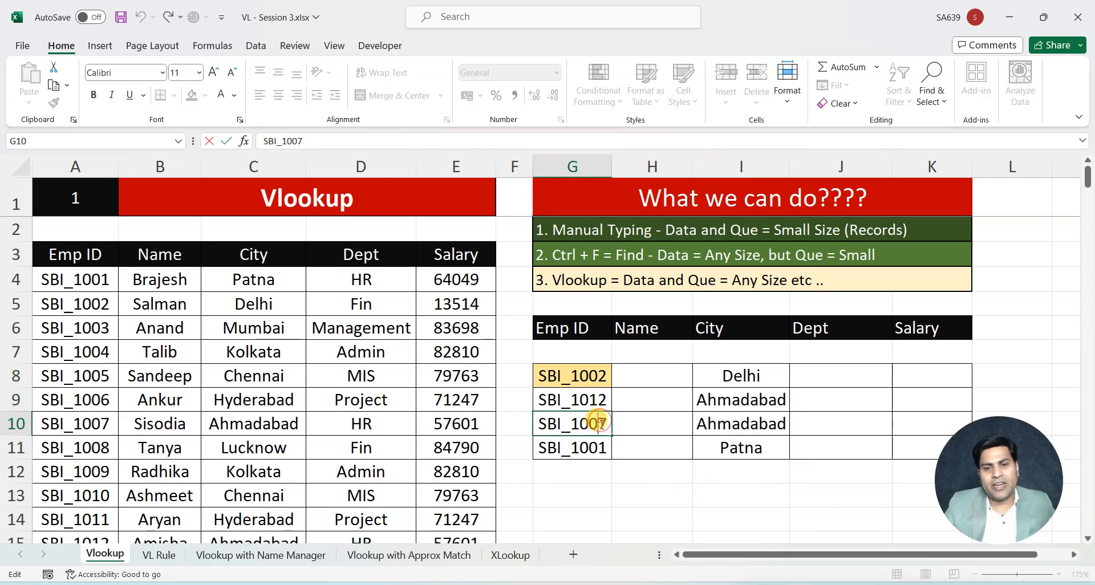
key(BackSpace)
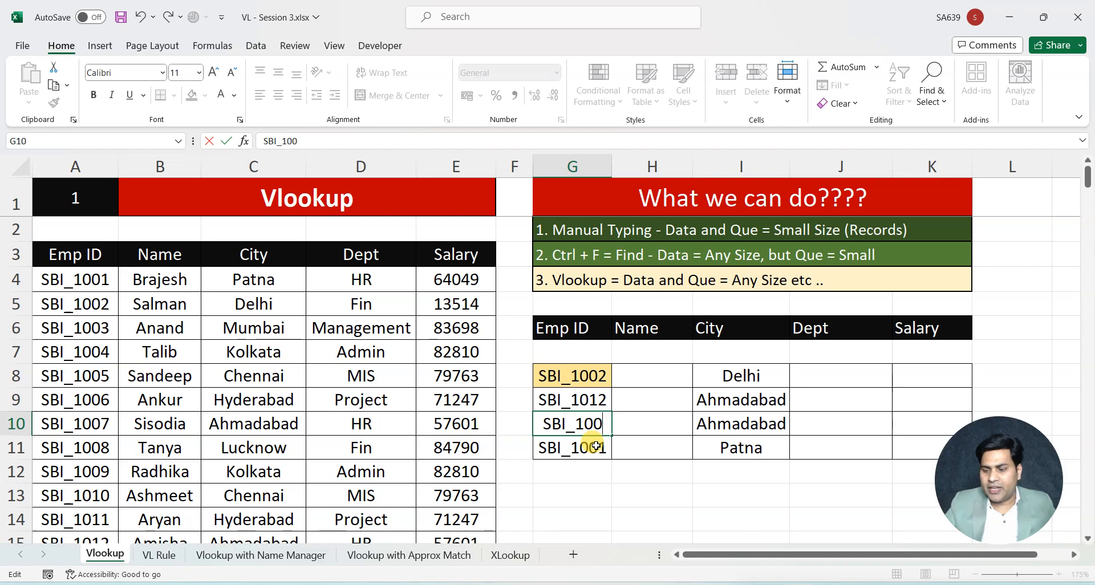
text(8)
key(Return)
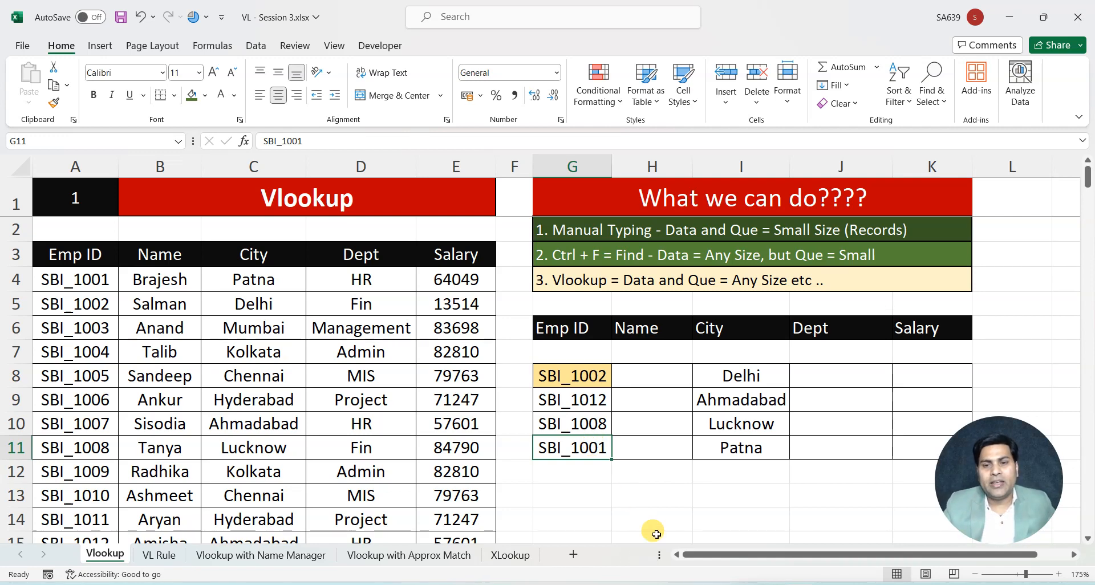
Start a VLOOKUP formula in J8 for the department, with the ID in G8 as its lookup value
click(827, 366)
text(=vl)
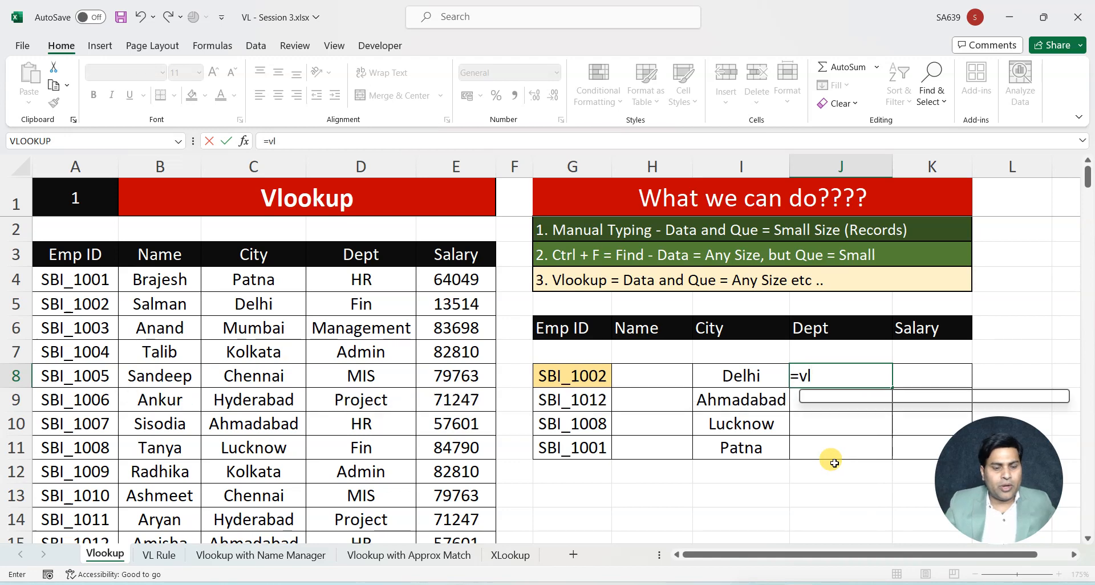
key(Tab)
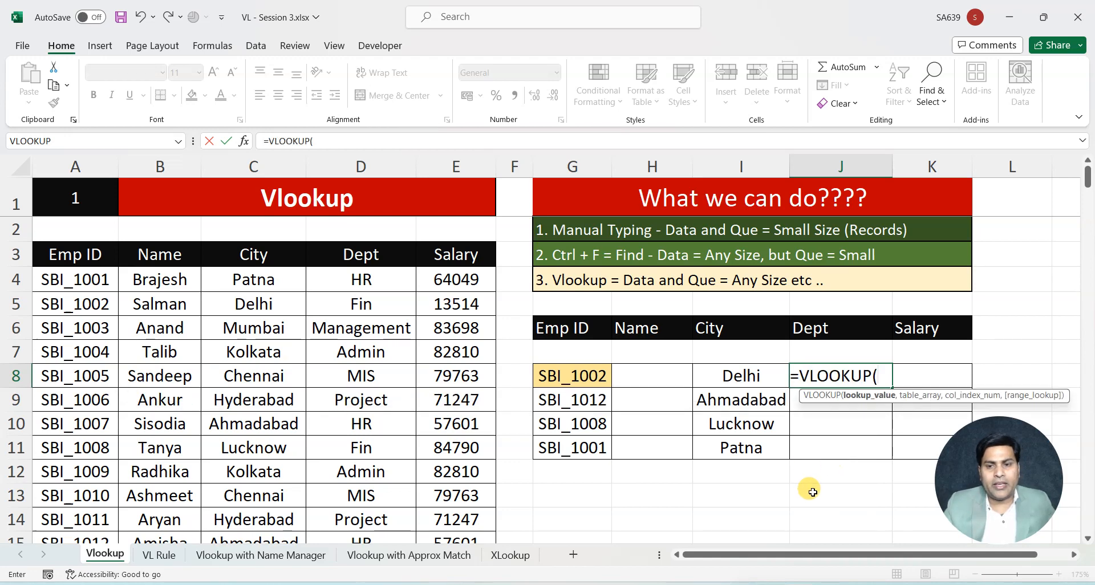
click(575, 373)
text(,)
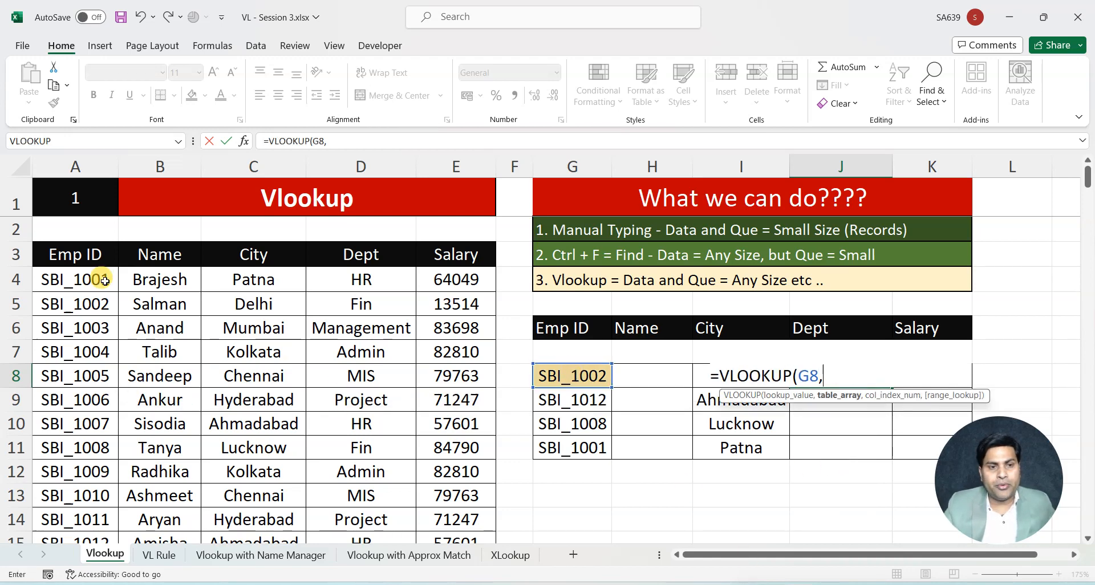
Set the table array of the J8 department lookup to the absolute range $A$3:$E$15
click(63, 253)
key(shift+Right)
key(shift+Right)
key(shift+Right)
key(shift+Right)
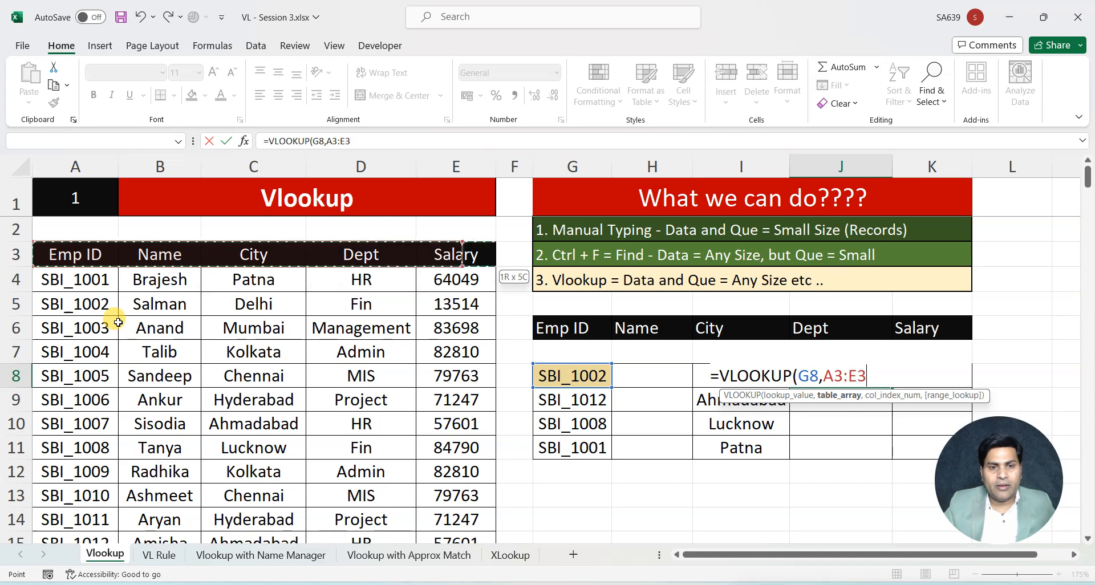
key(ctrl+shift+Down)
key(F4)
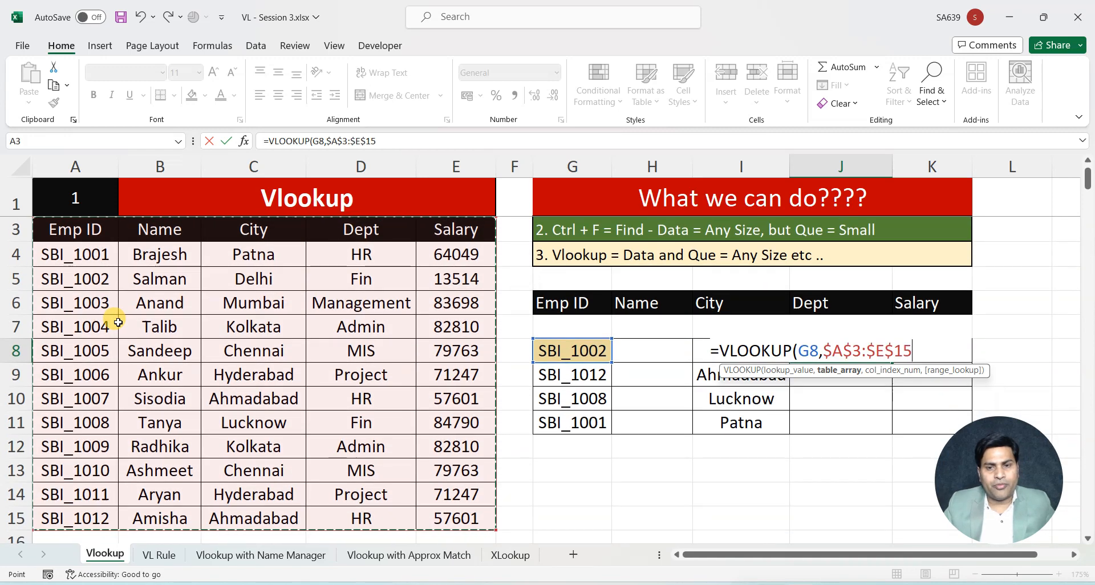
text(,)
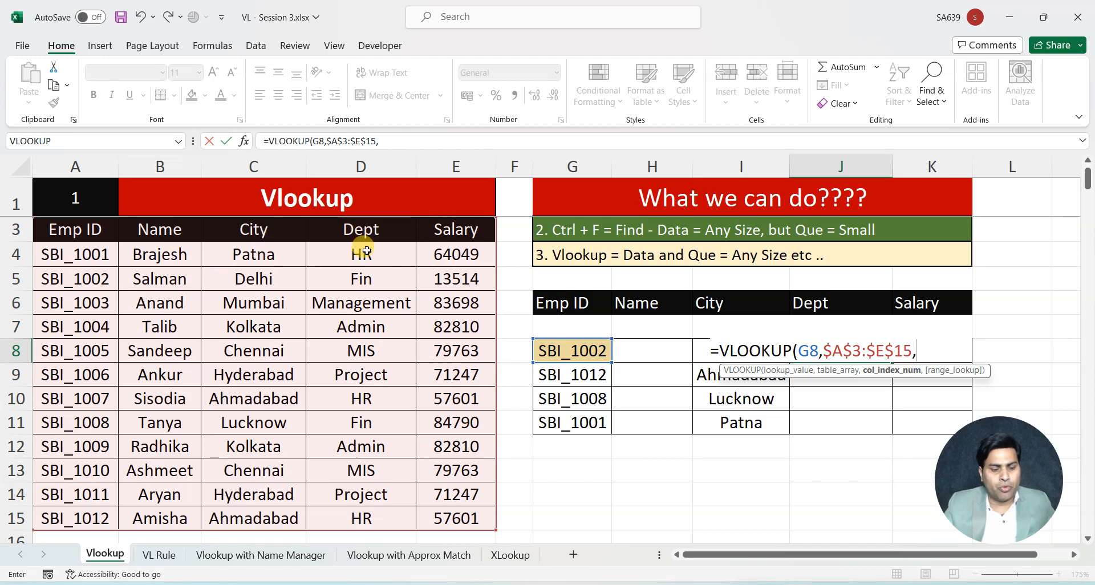
text(4,0))
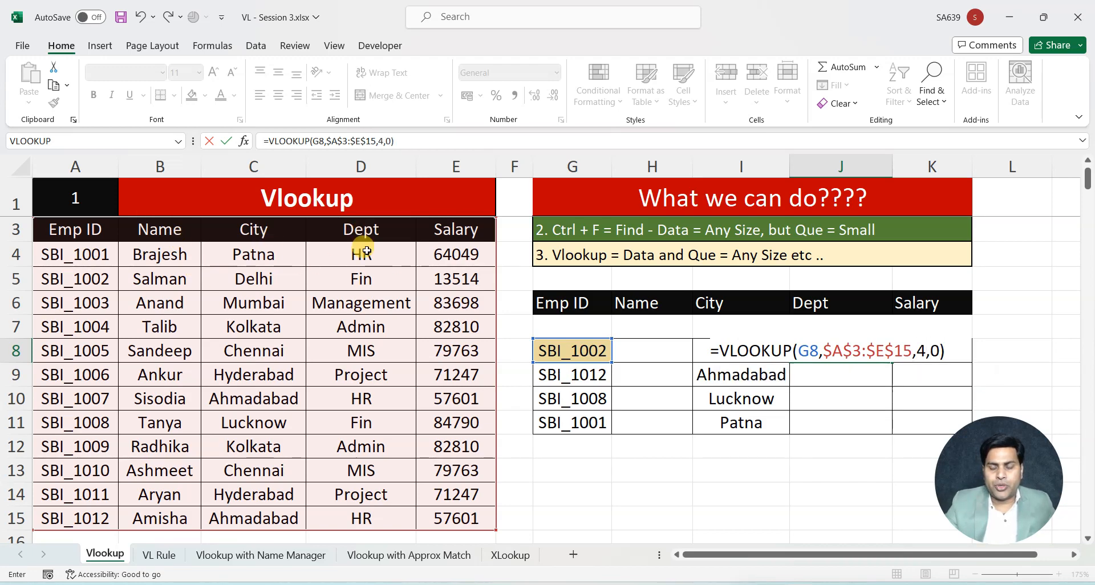
Finish the J8 VLOOKUP with column index 4 and exact match 0, and fill it down to J11
key(Return)
click(855, 353)
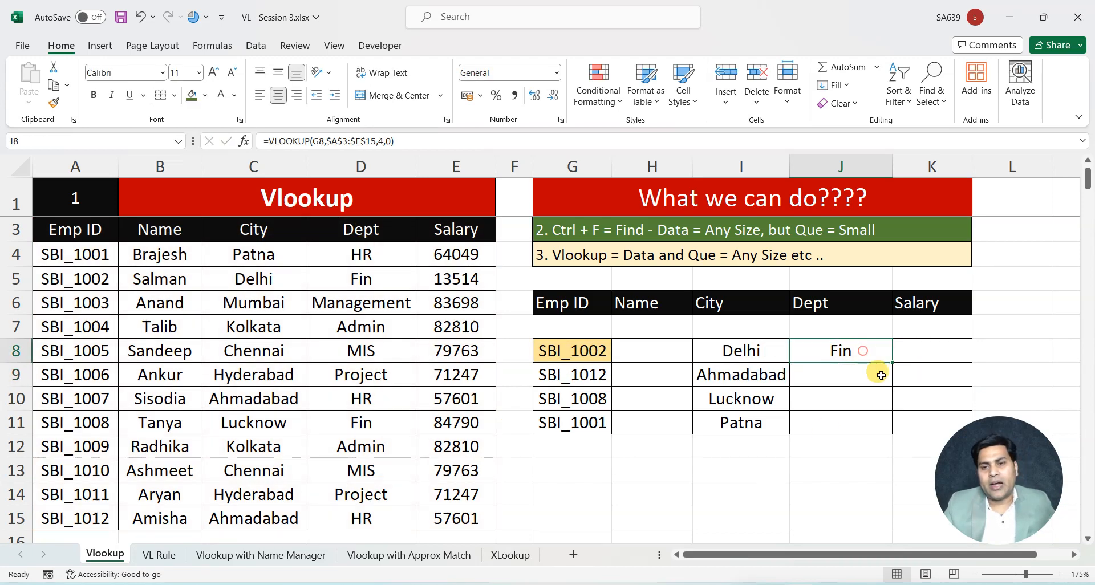
double_click(893, 361)
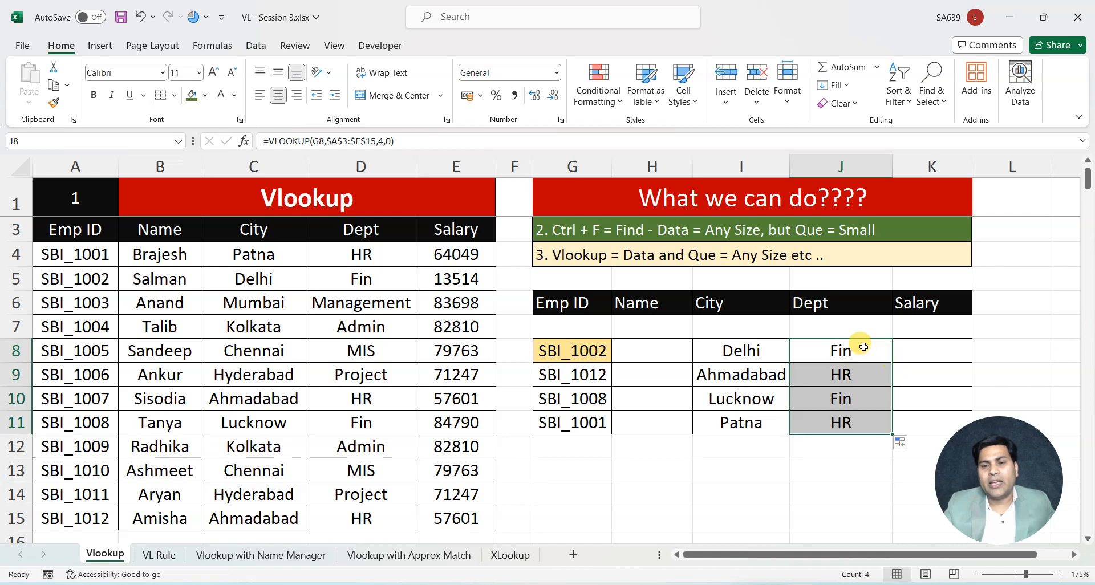
scroll(848, 460, up, 1)
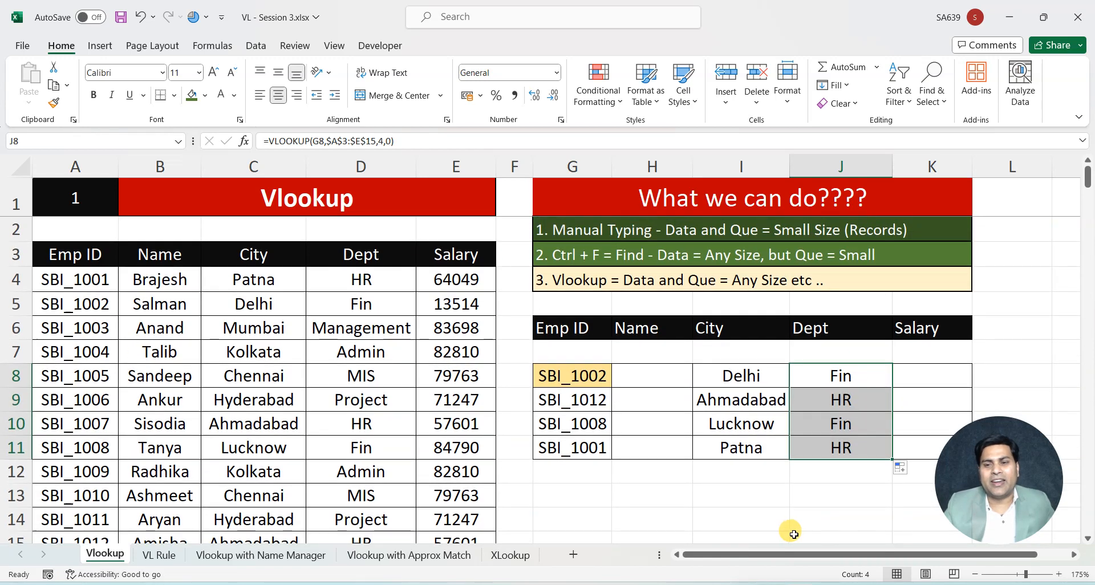
Start a VLOOKUP formula in K8 for the salary, with the ID in G8 as its lookup value
click(933, 374)
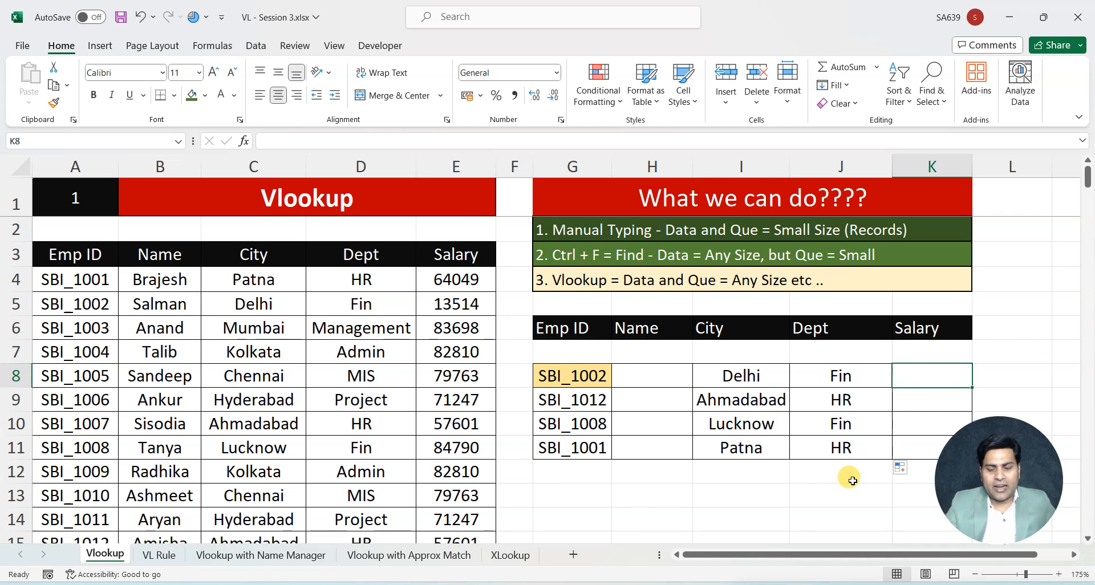
text(=vl)
key(Tab)
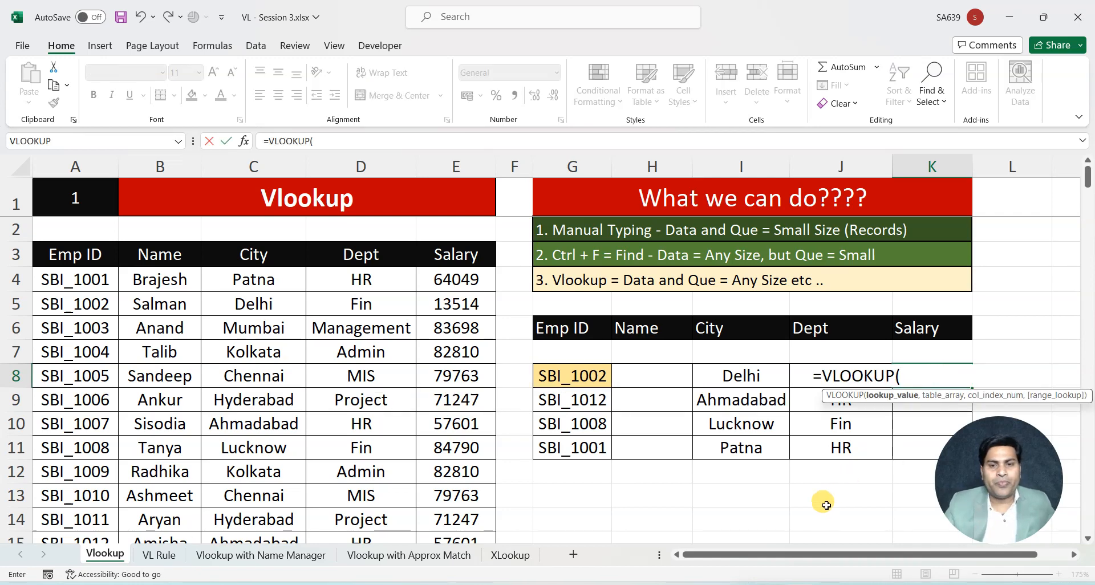
click(585, 377)
text(,)
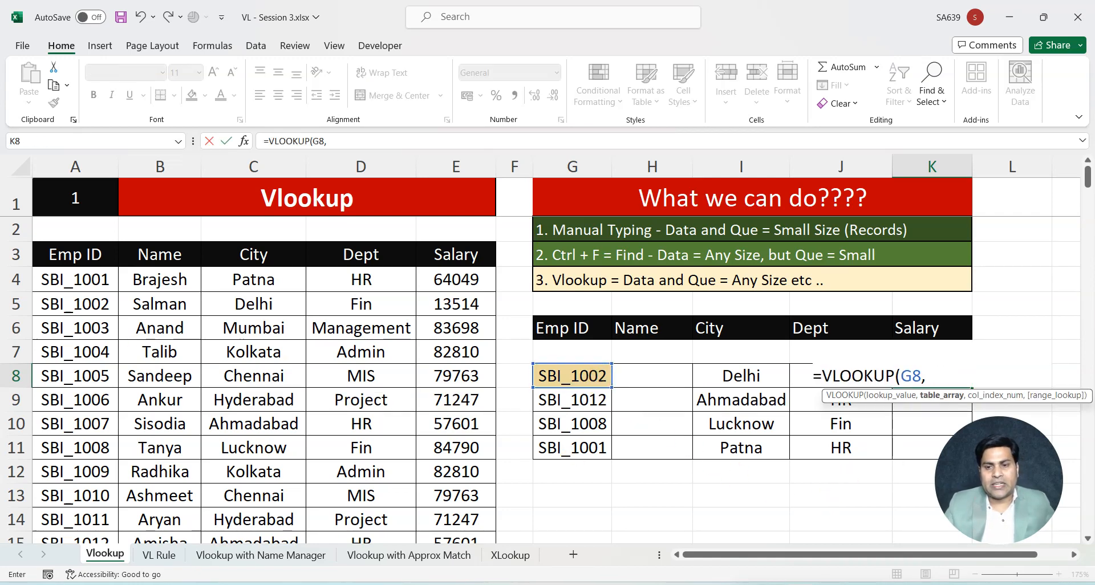
Set the table array of the K8 salary lookup to the absolute range $A$3:$E$15
click(77, 254)
drag(78, 254, 492, 263)
key(ctrl+shift+Down)
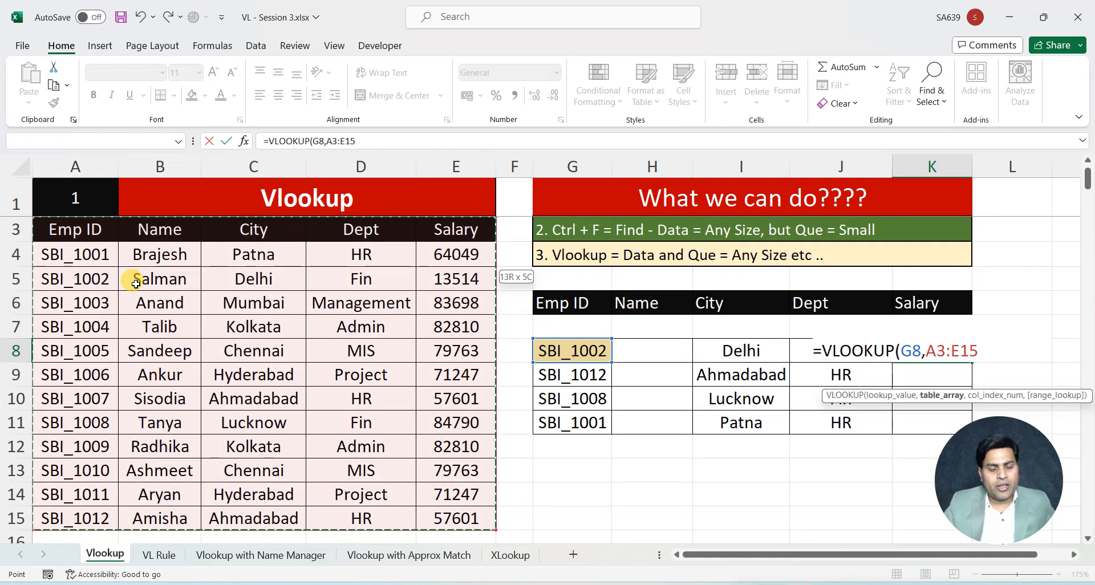
key(F4)
text(,)
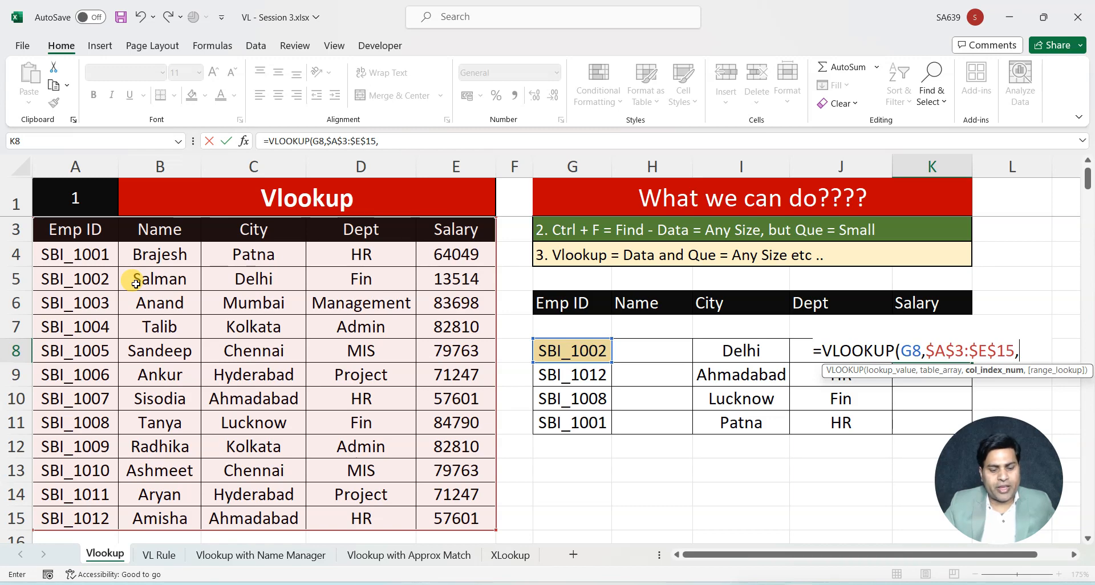
text(5,0))
Finish the K8 VLOOKUP with column index 5 and exact match 0, and fill it down to K11
key(Return)
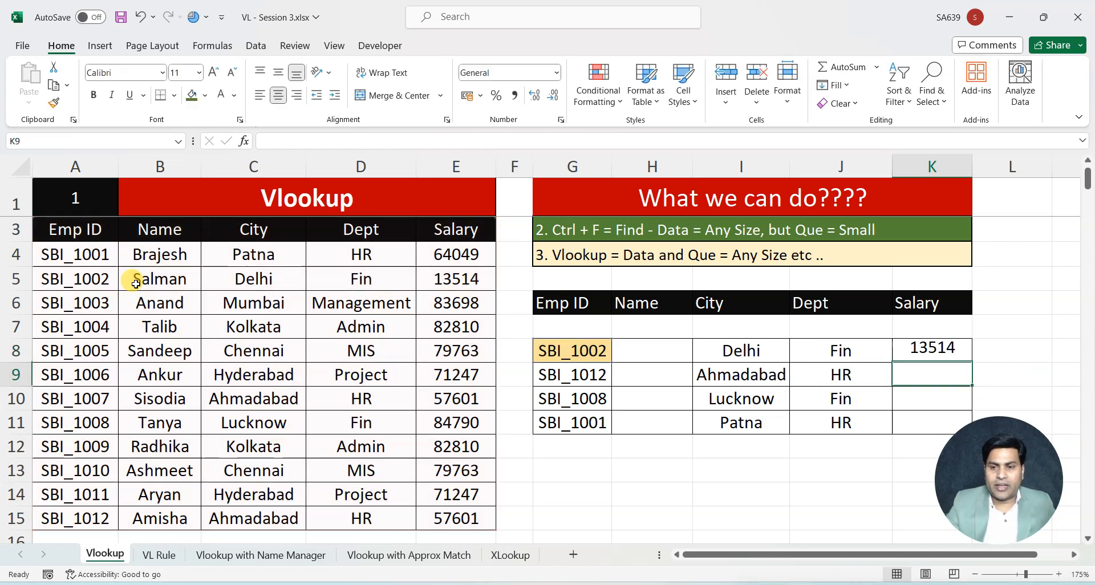
click(924, 350)
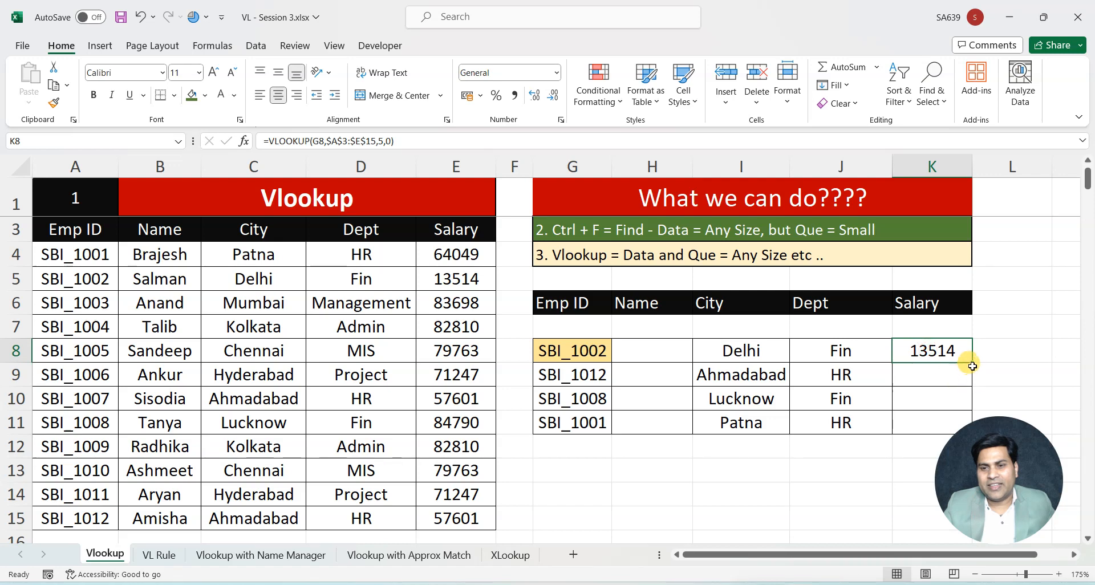
double_click(972, 363)
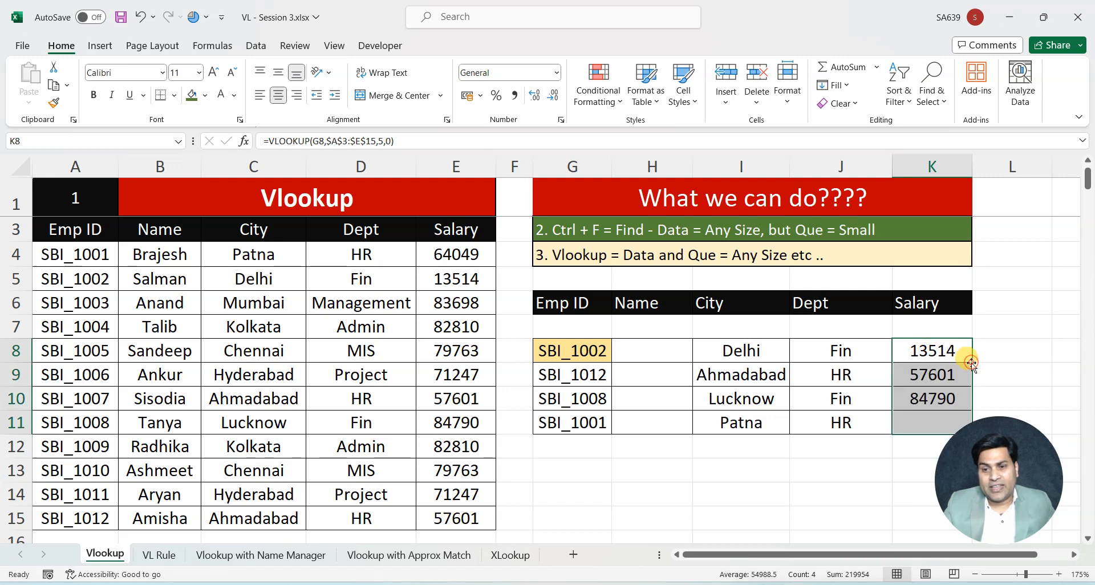
Shade the empty Name cells H8:H11 with a light gold fill
click(656, 349)
drag(656, 374, 653, 411)
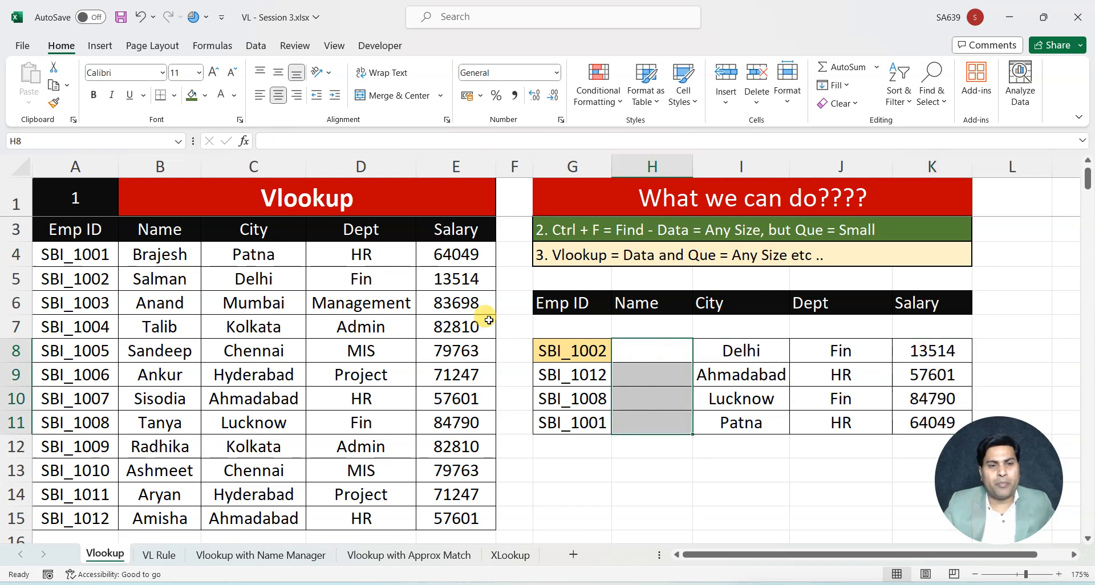
click(205, 95)
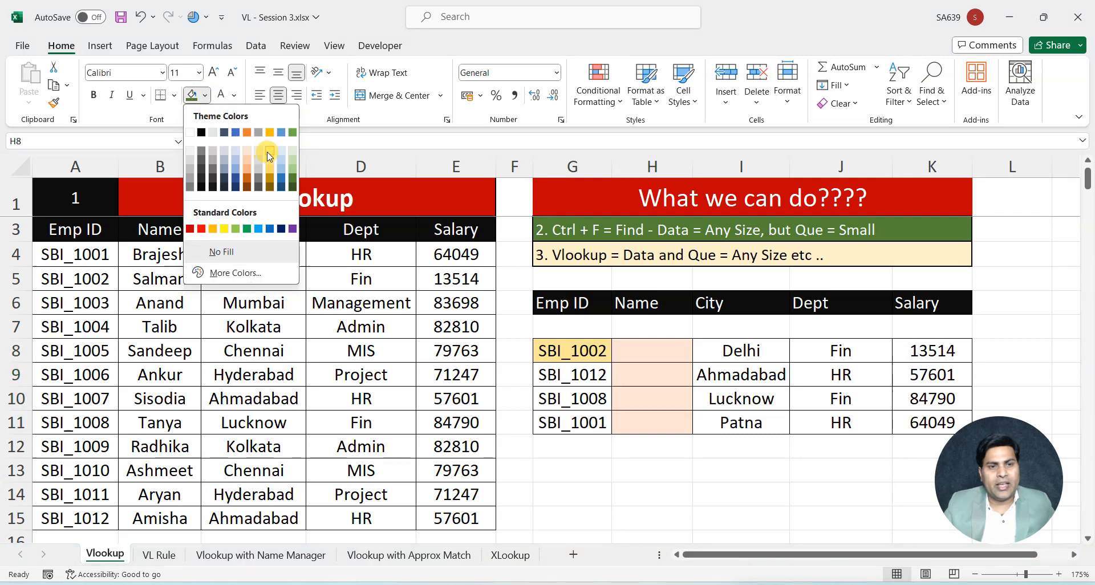
click(245, 143)
drag(655, 349, 654, 431)
click(650, 485)
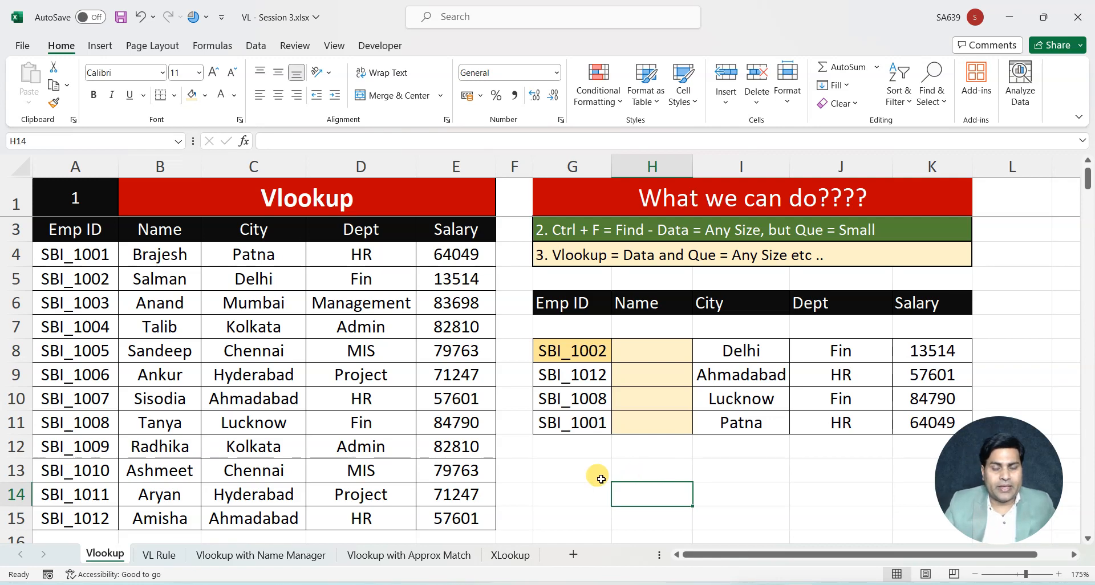
Open the VL Rule sheet and examine its Vlookup basic rules
click(162, 555)
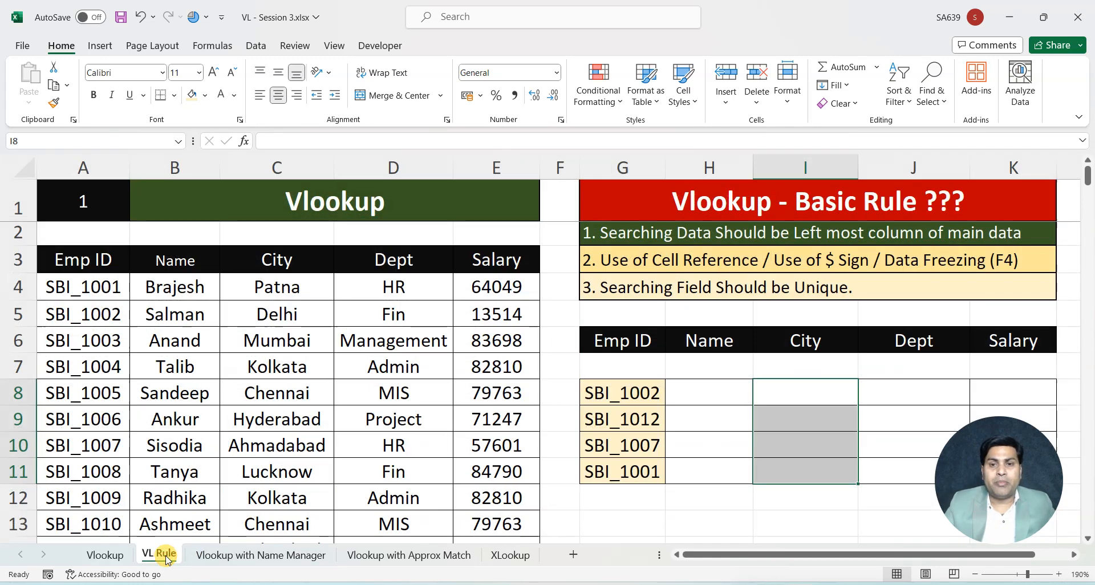
click(722, 442)
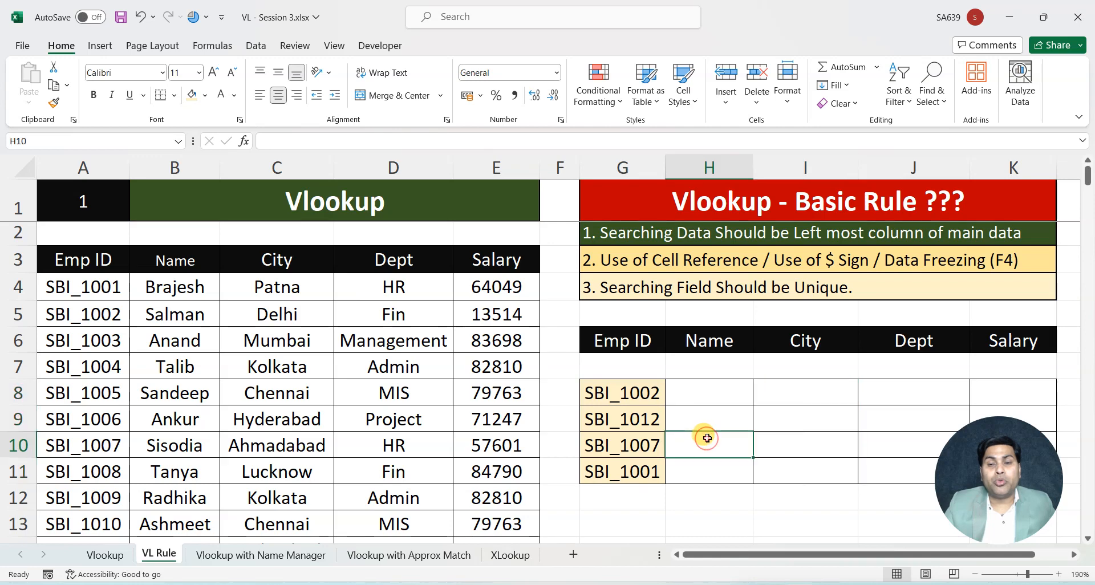
click(707, 195)
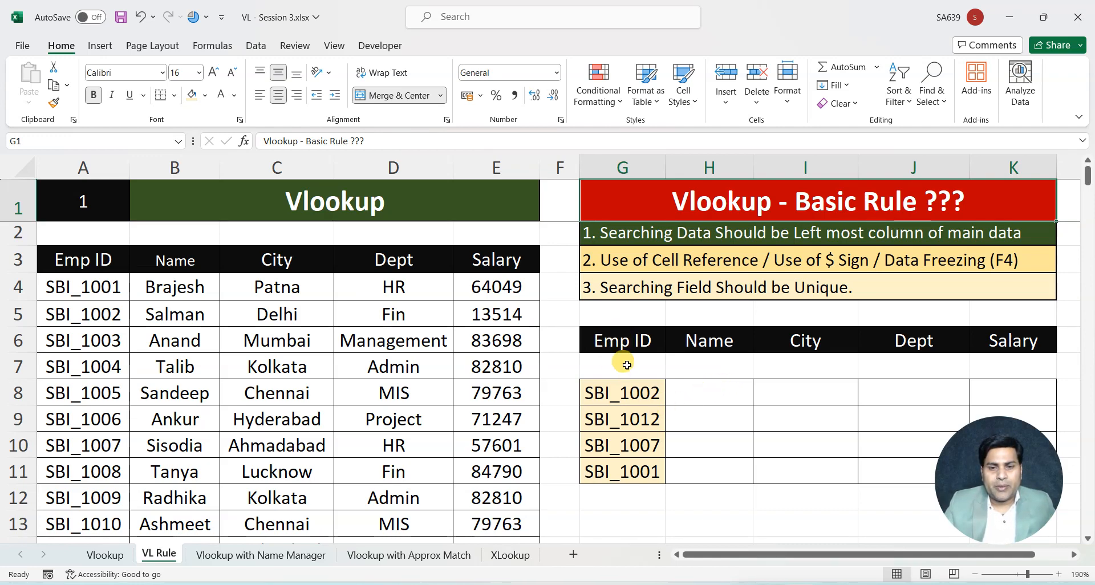
Compare the lookup table's Emp ID column and requested fields with the Emp ID column of the main data
drag(613, 341, 609, 468)
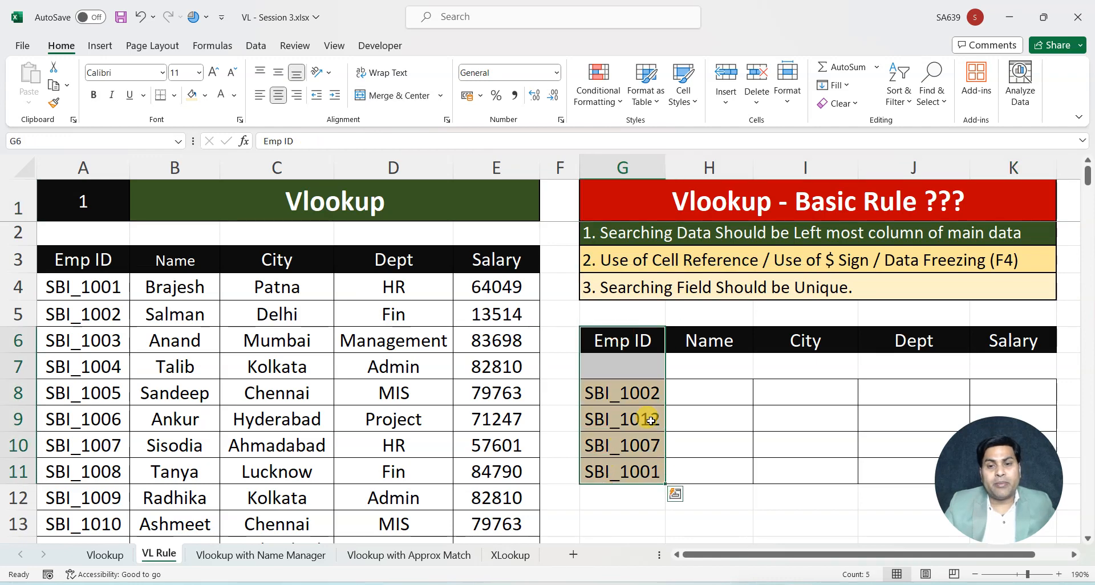
drag(716, 343, 991, 342)
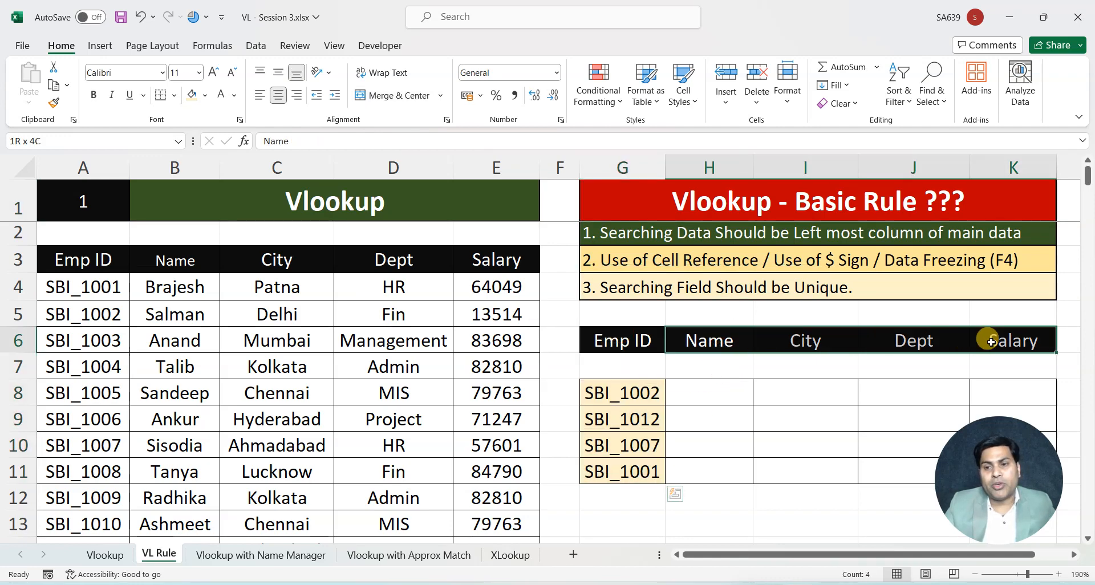
click(804, 410)
drag(621, 341, 617, 472)
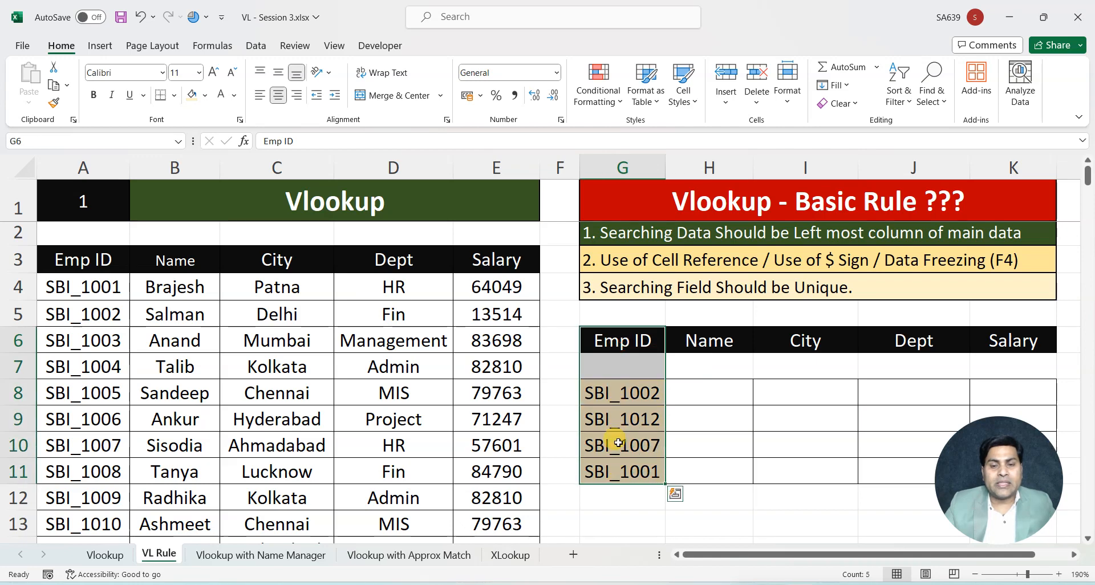
click(623, 338)
drag(80, 260, 456, 513)
click(99, 261)
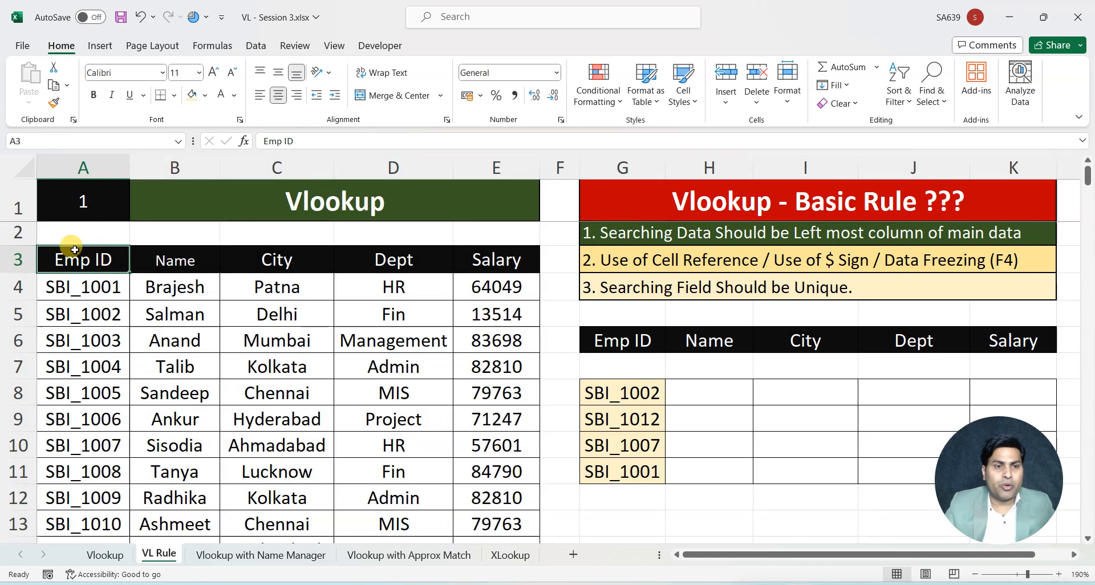
Examine the Emp ID column of the main data and the first two Vlookup basic rules
drag(80, 259, 85, 522)
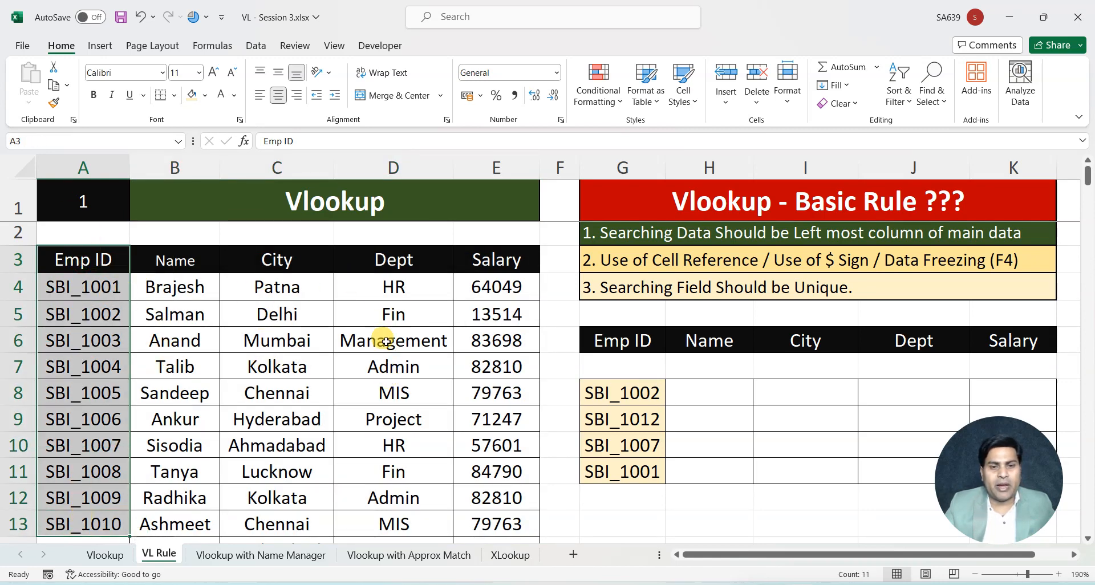
click(723, 389)
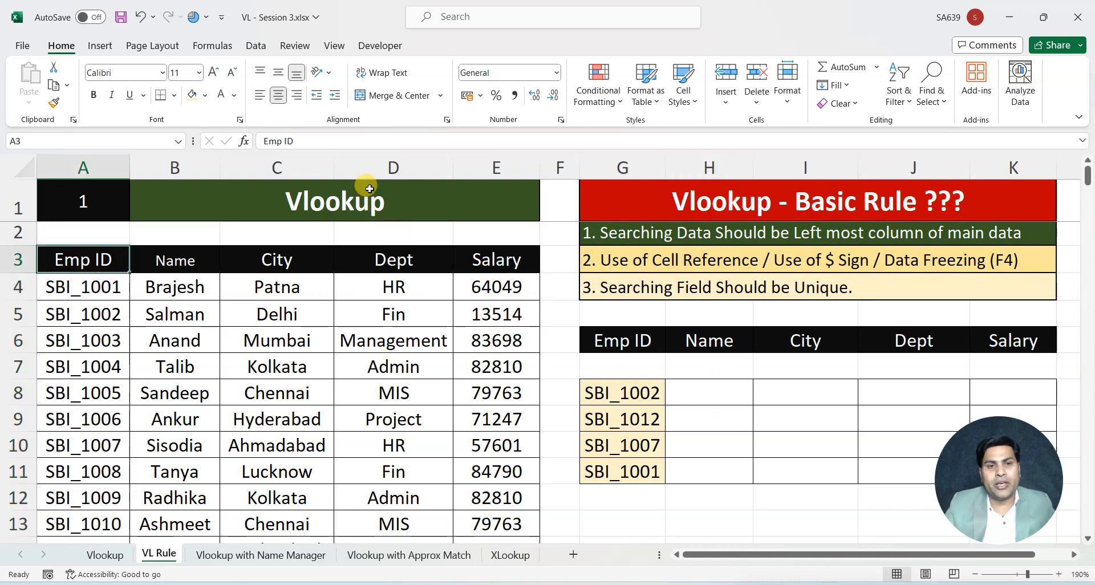
click(379, 171)
click(513, 278)
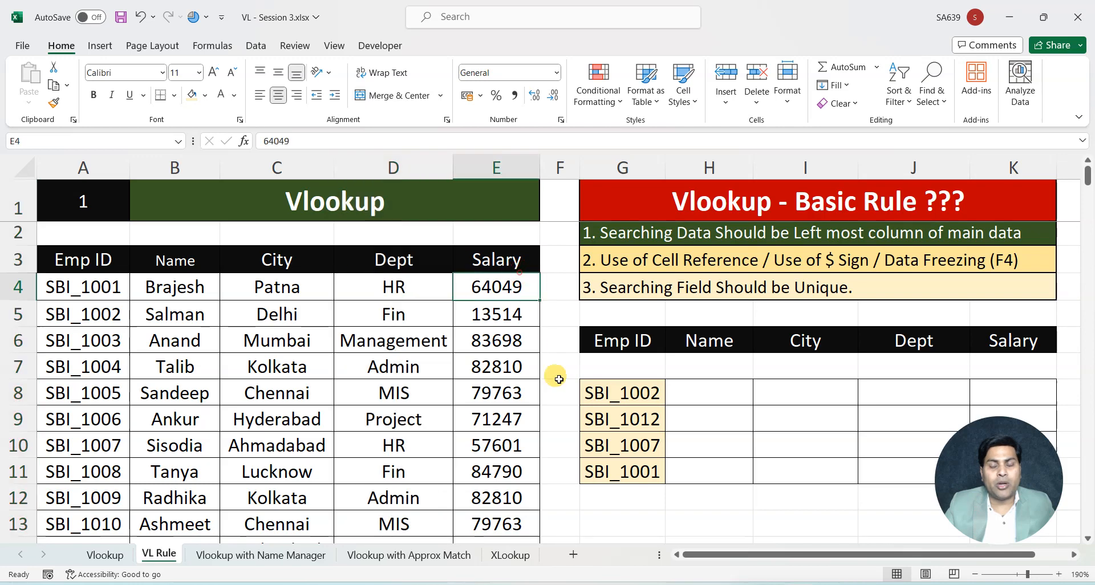
click(704, 391)
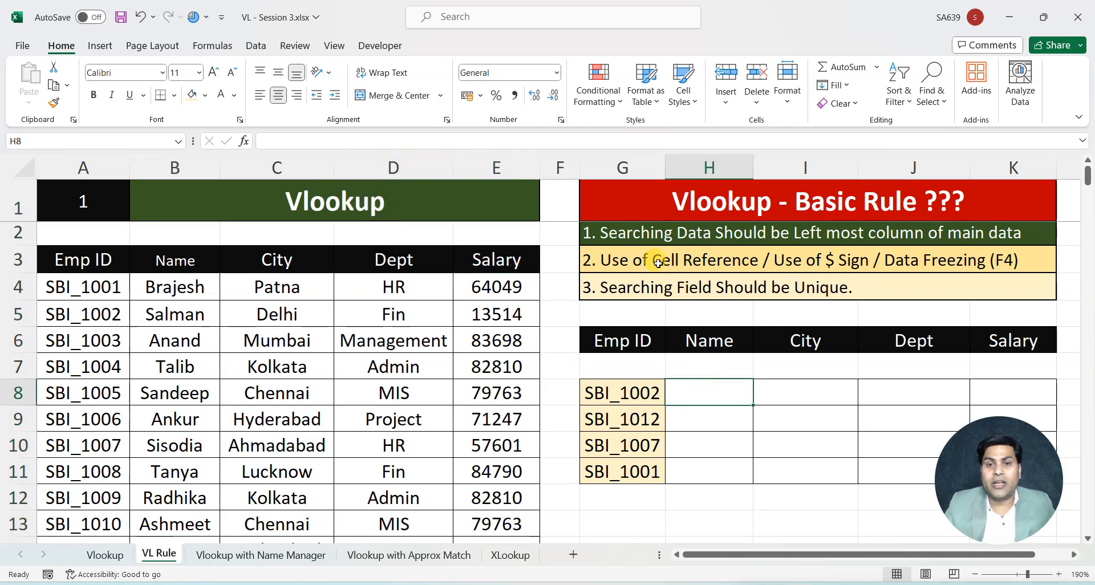
click(654, 235)
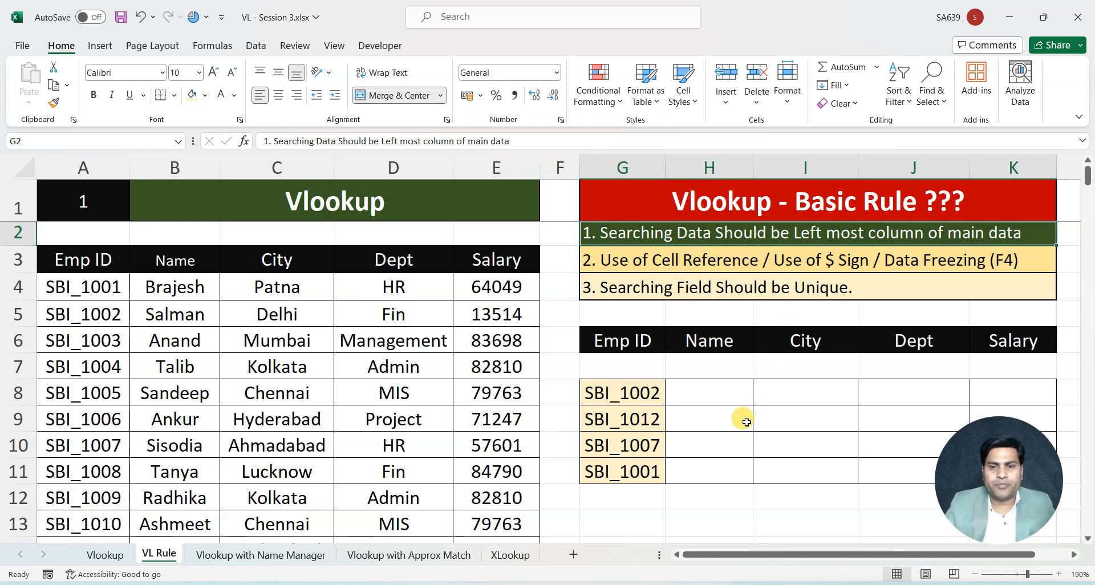
click(652, 268)
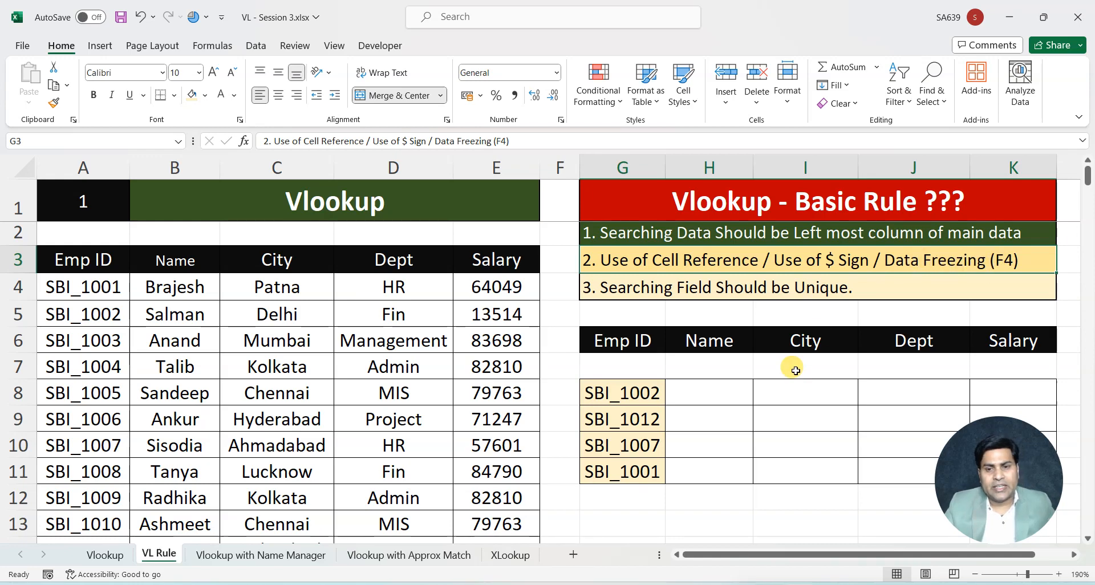
Start a VLOOKUP in City cell I8 with lookup value G8 and the absolute table range $A$3:$E$15
click(790, 390)
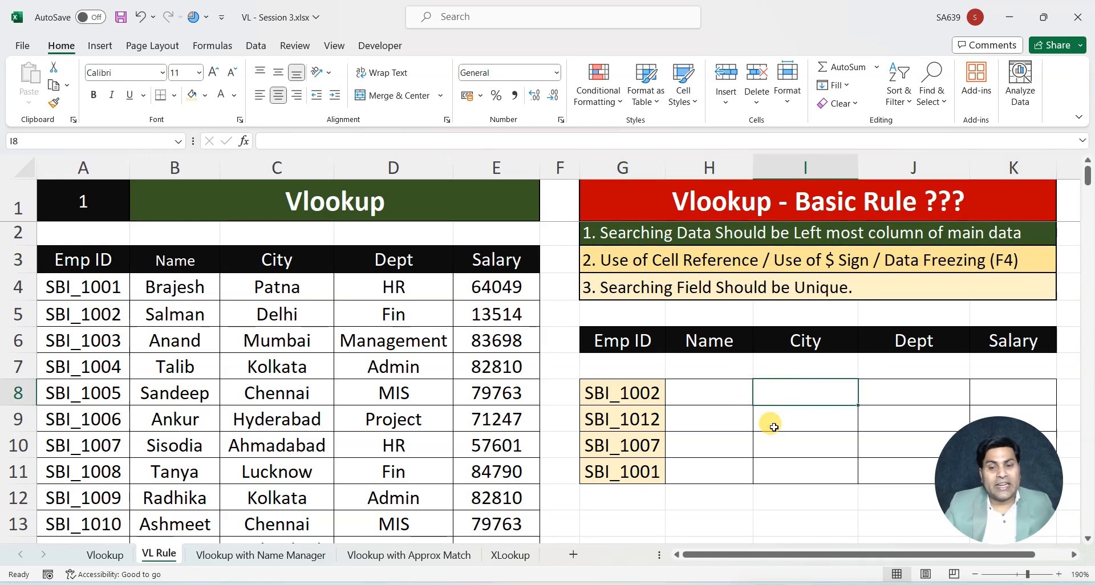
text(=VLOOKUP()
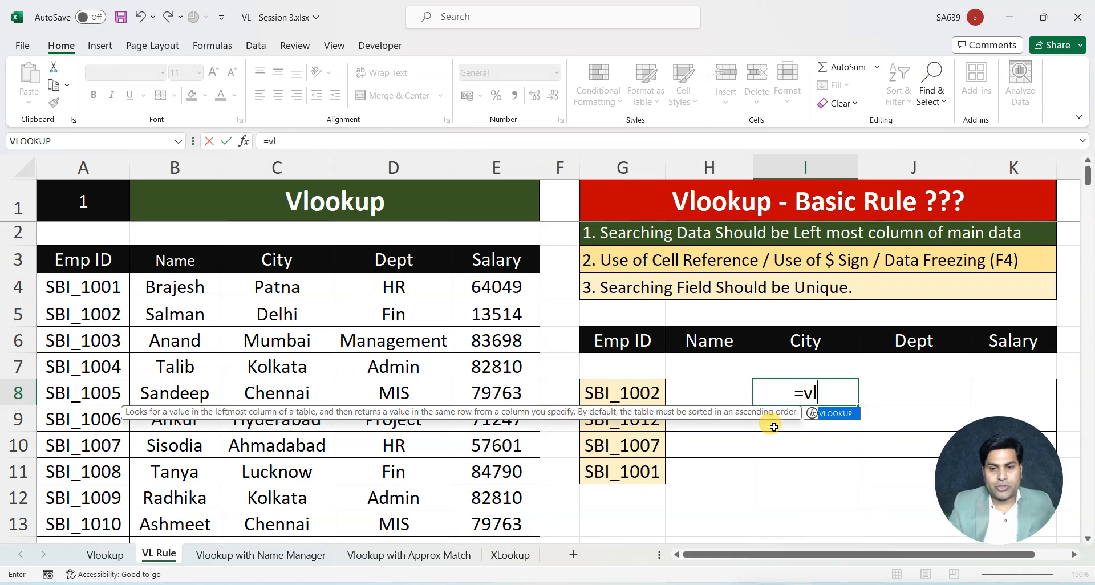
click(616, 390)
text(,)
click(84, 265)
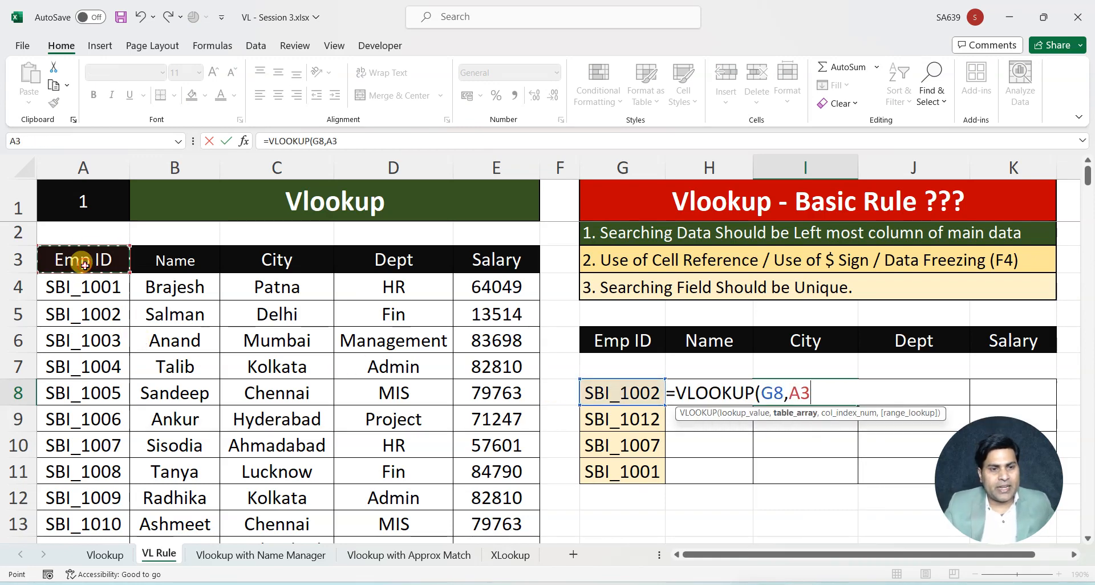
key(shift+Right)
key(shift+Right)
key(shift+Right)
key(shift+Right)
key(ctrl+shift+Down)
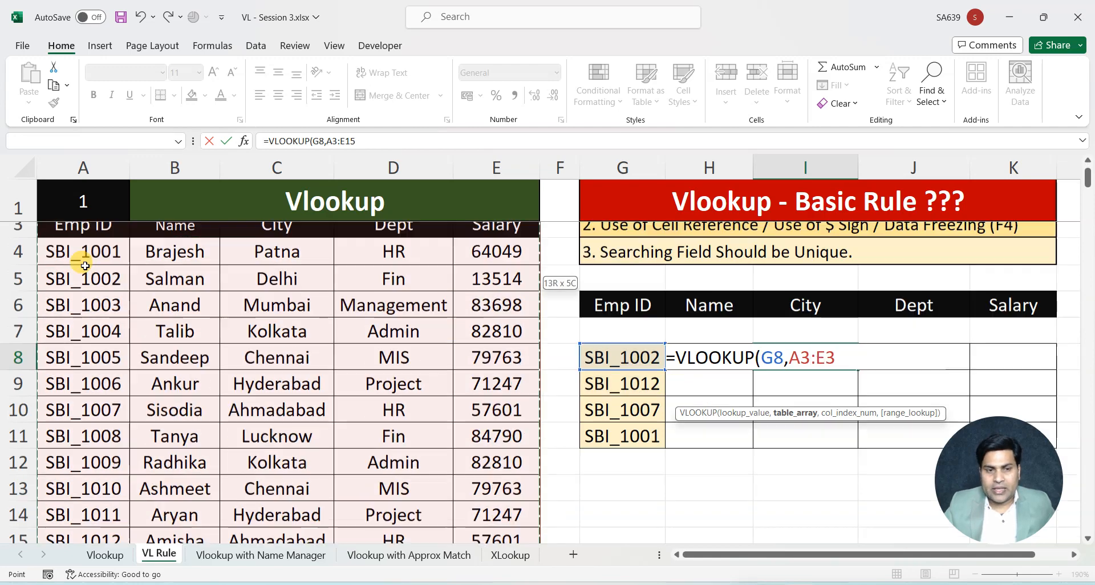
key(F4)
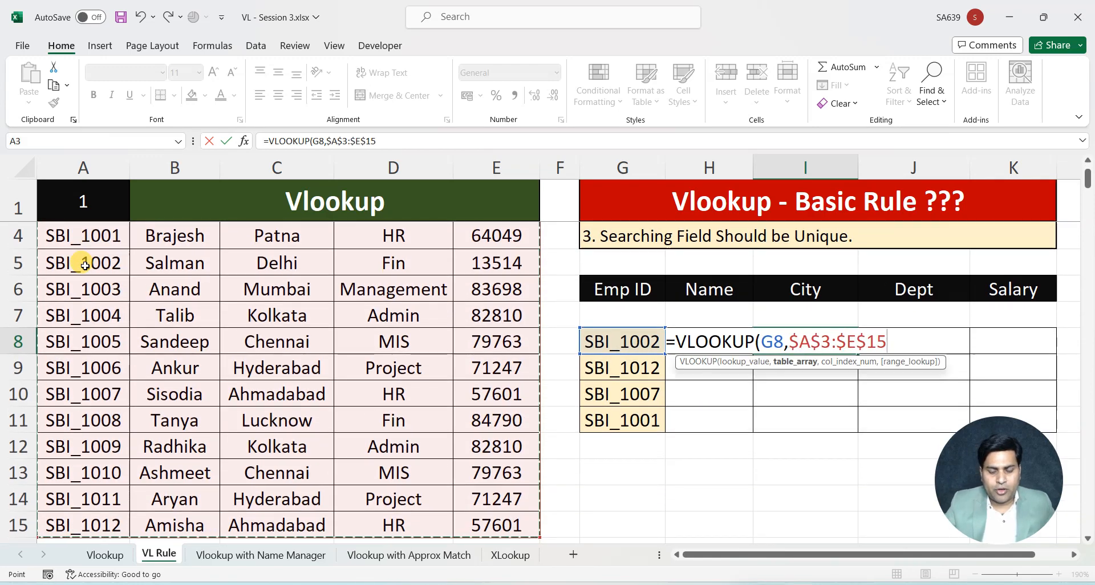
Finish the I8 VLOOKUP with column index 3 and exact match 0, and fill it down to I11
text(,3,)
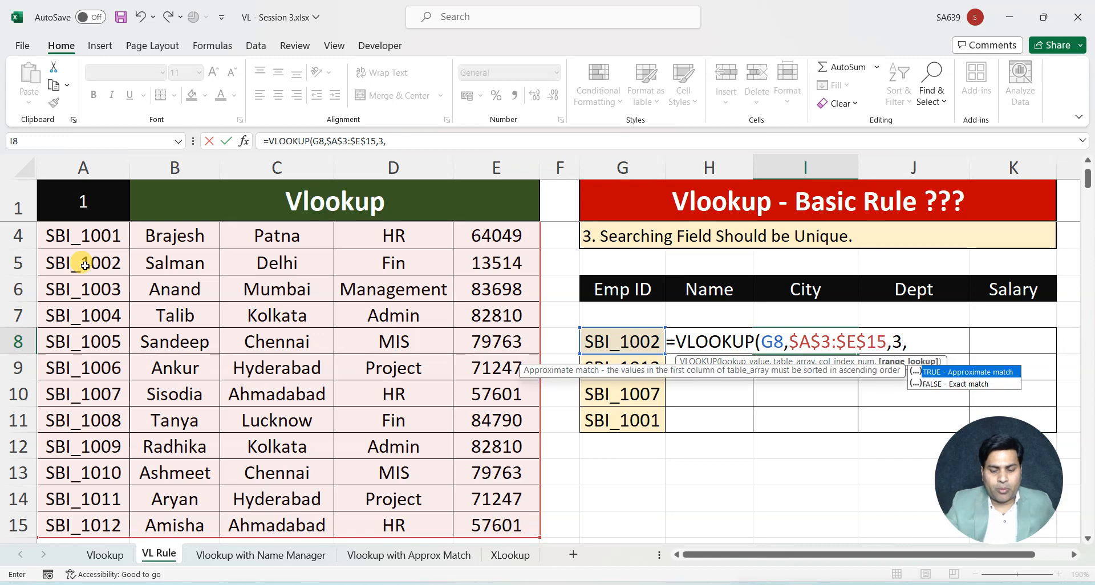
text(0))
key(Return)
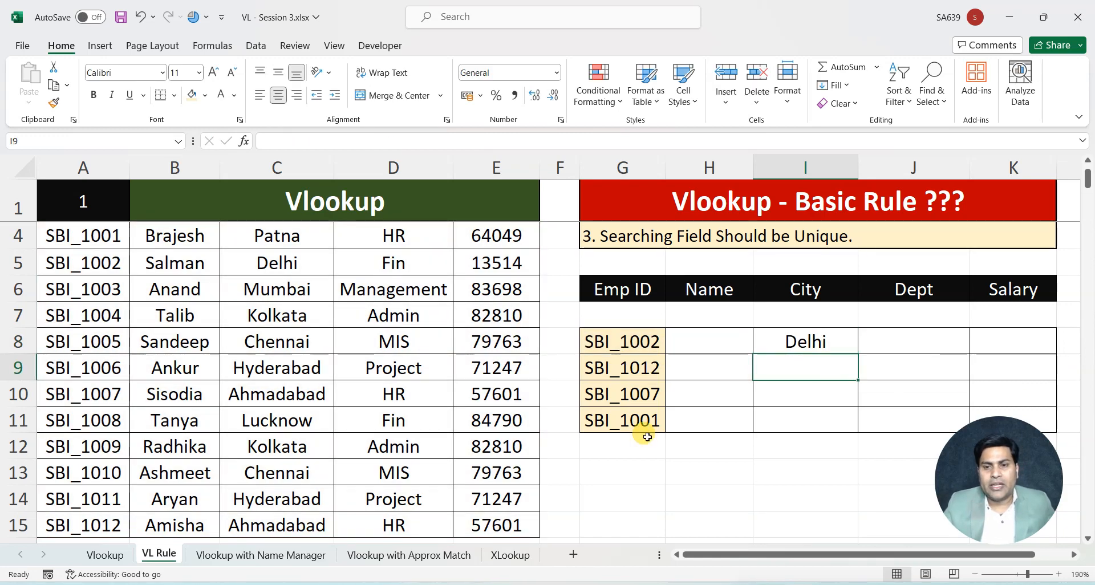
click(806, 340)
drag(857, 352, 846, 433)
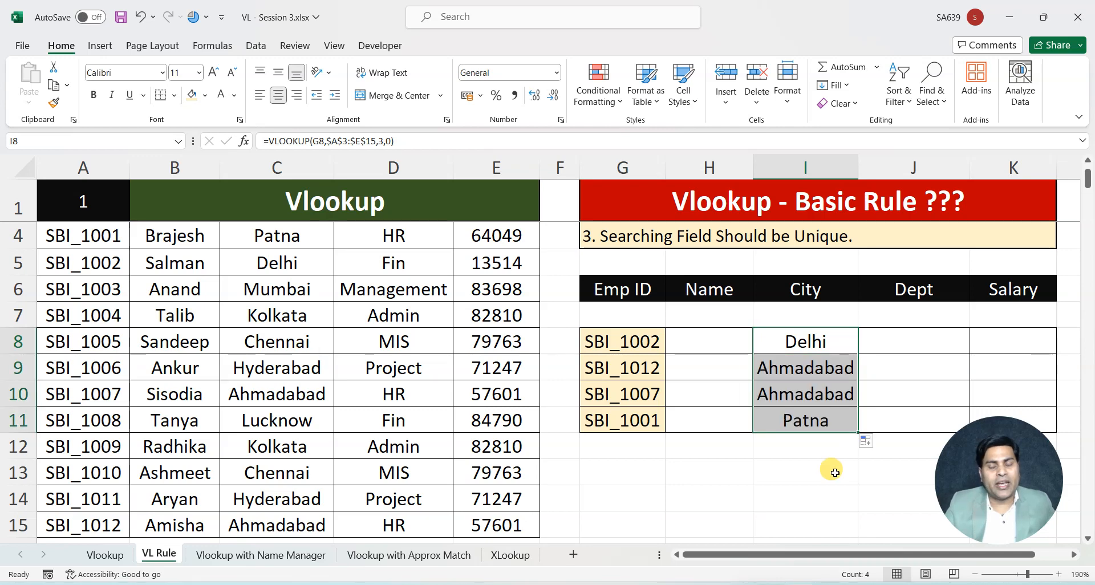
scroll(900, 365, up, 1)
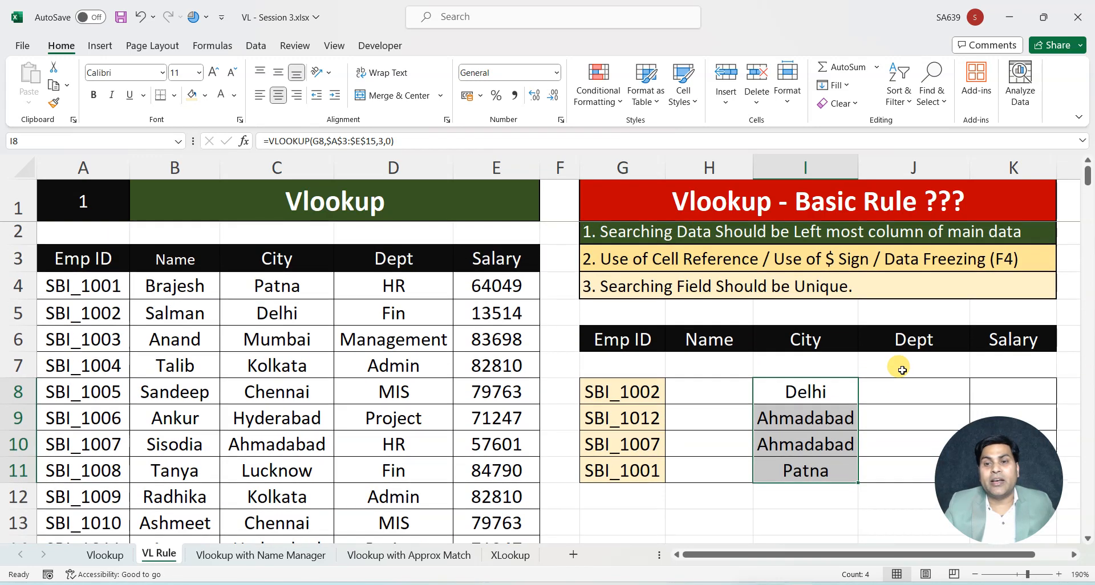
Start a VLOOKUP in Dept cell J8 with lookup value G8 and the unfrozen table range A3:E15
click(841, 269)
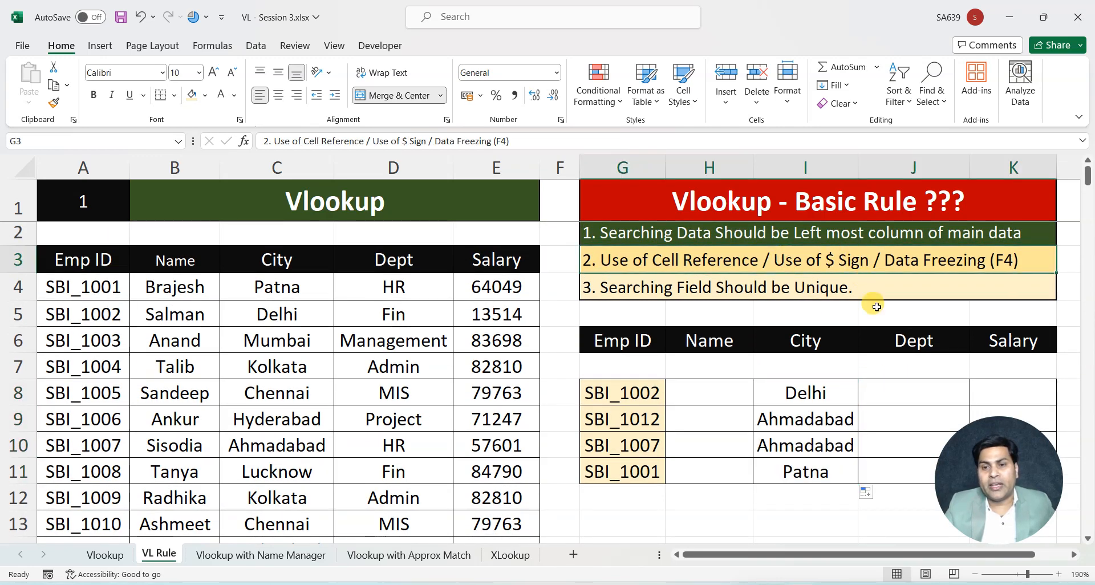
click(891, 390)
text(=)
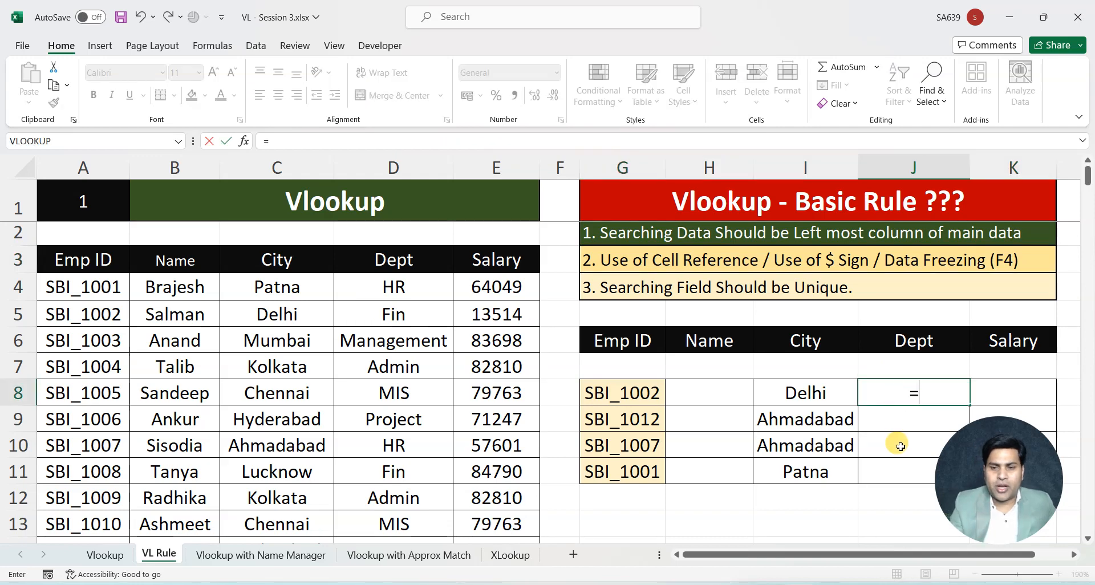
text(vl)
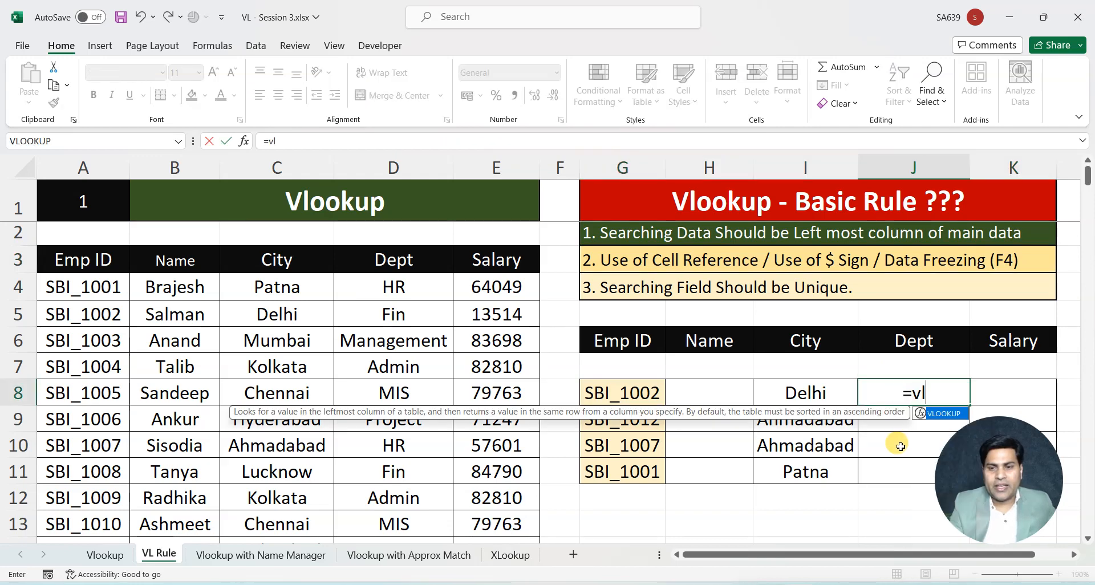
key(Tab)
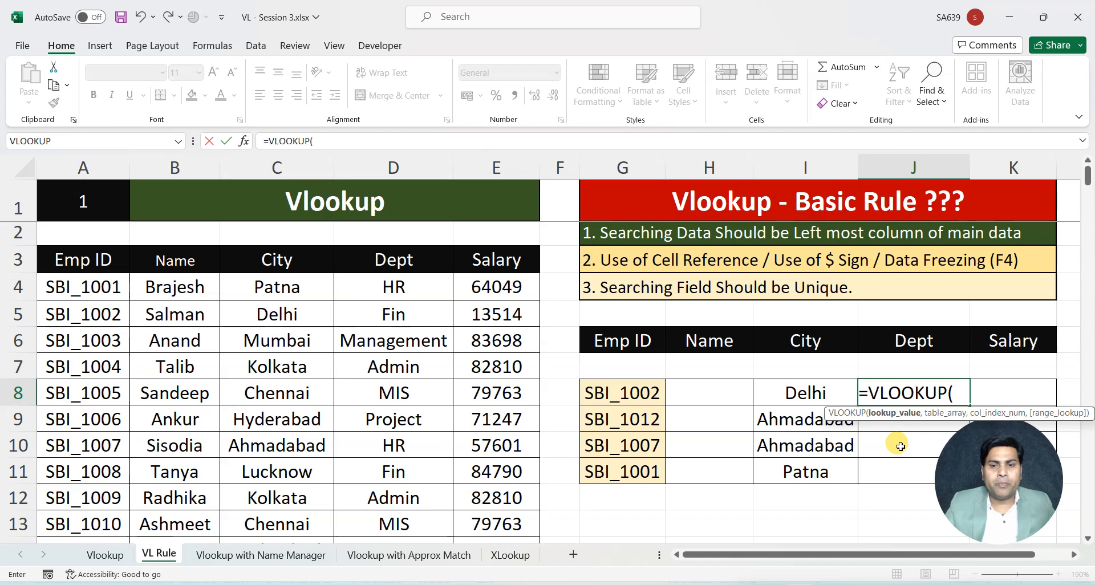
click(591, 388)
text(,)
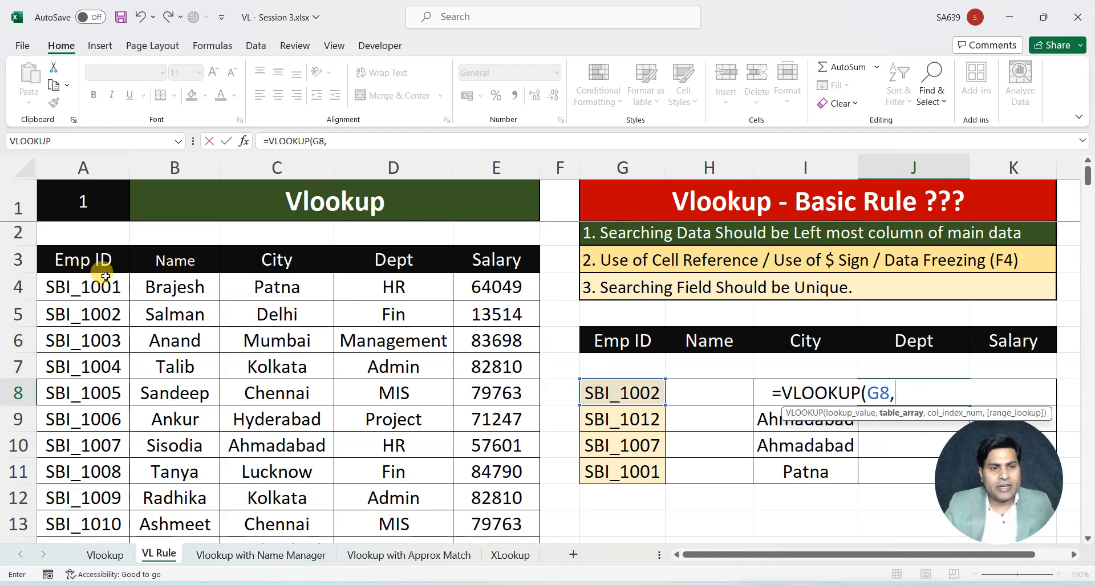
drag(94, 263, 100, 266)
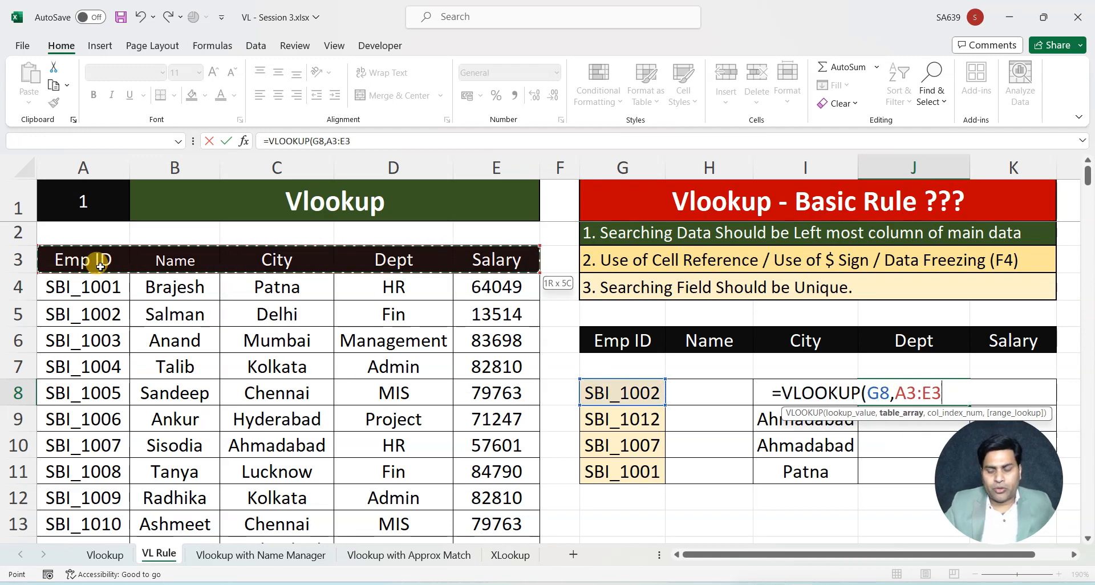
key(ctrl+shift+Down)
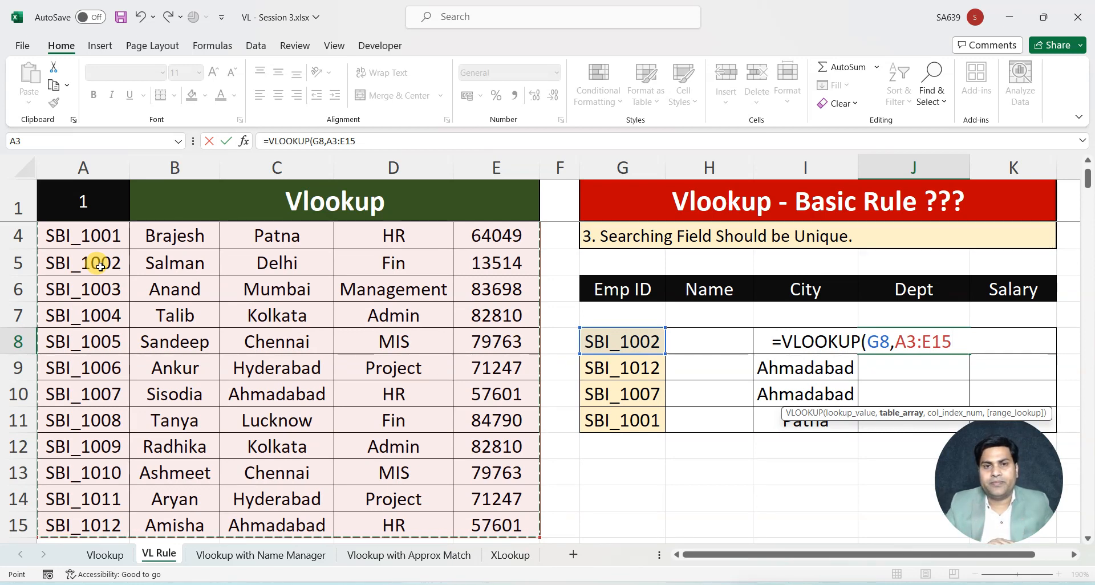
Finish the J8 VLOOKUP with column index 4 and exact match 0, and fill it down to J11
text(,)
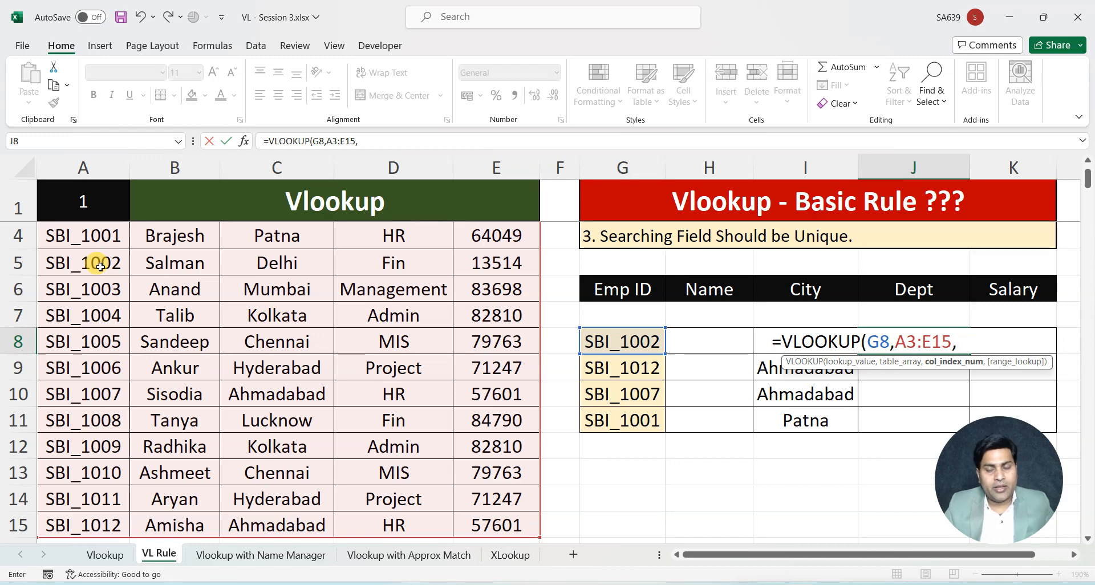
text(4,0))
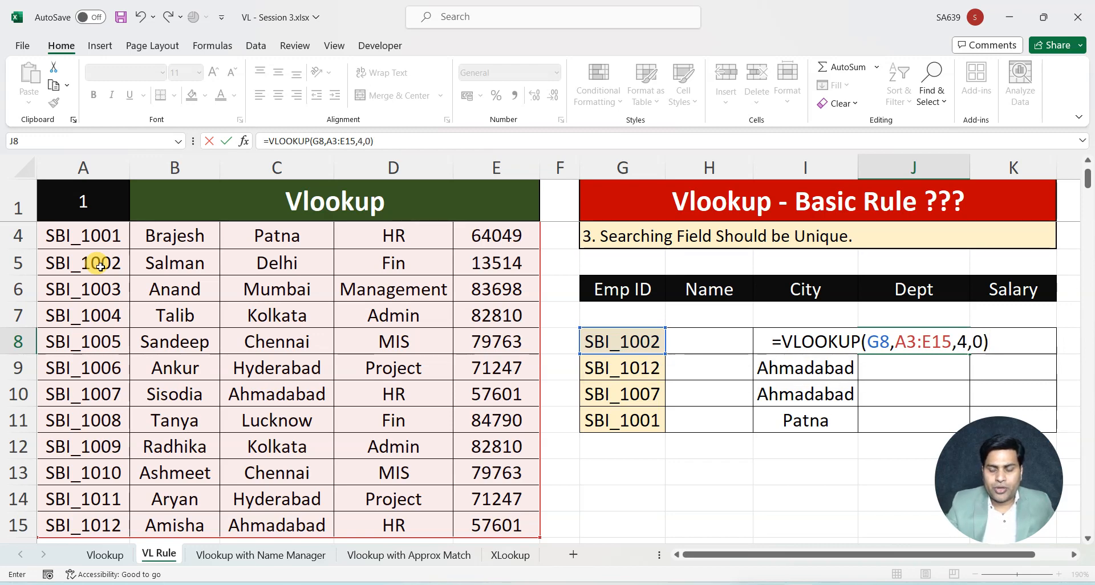
key(Return)
click(951, 341)
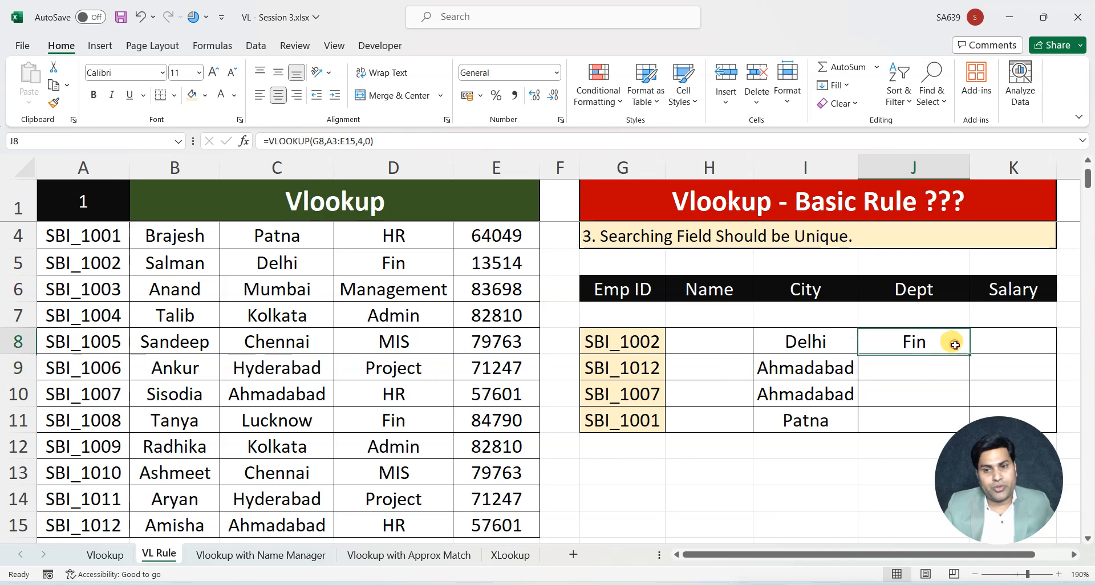
drag(970, 352, 941, 428)
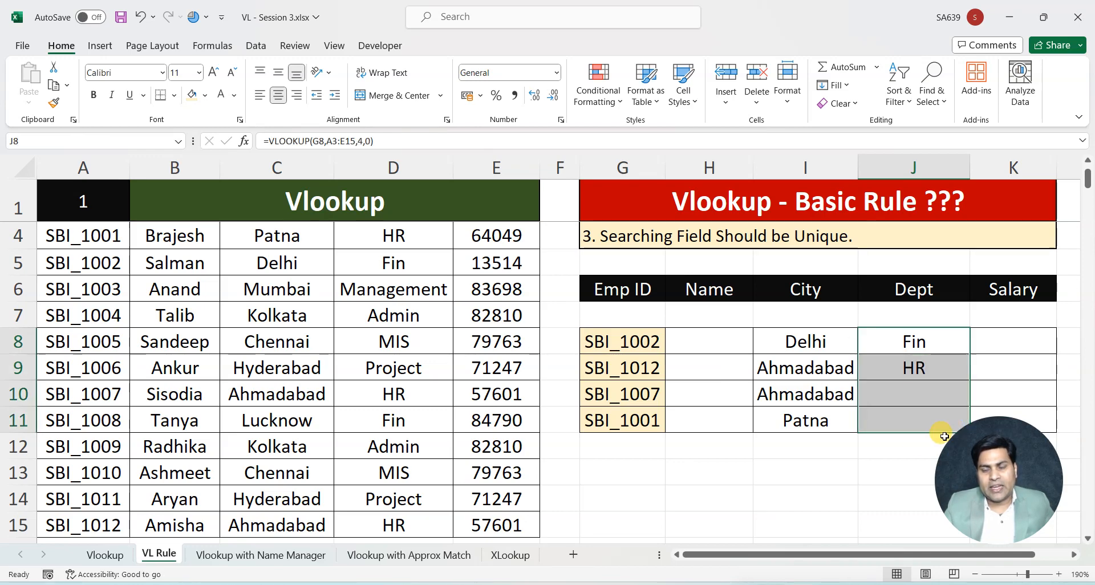
Compare the Emp ID in G11 with its main data record in row 4 and the table range of J11's formula
click(622, 419)
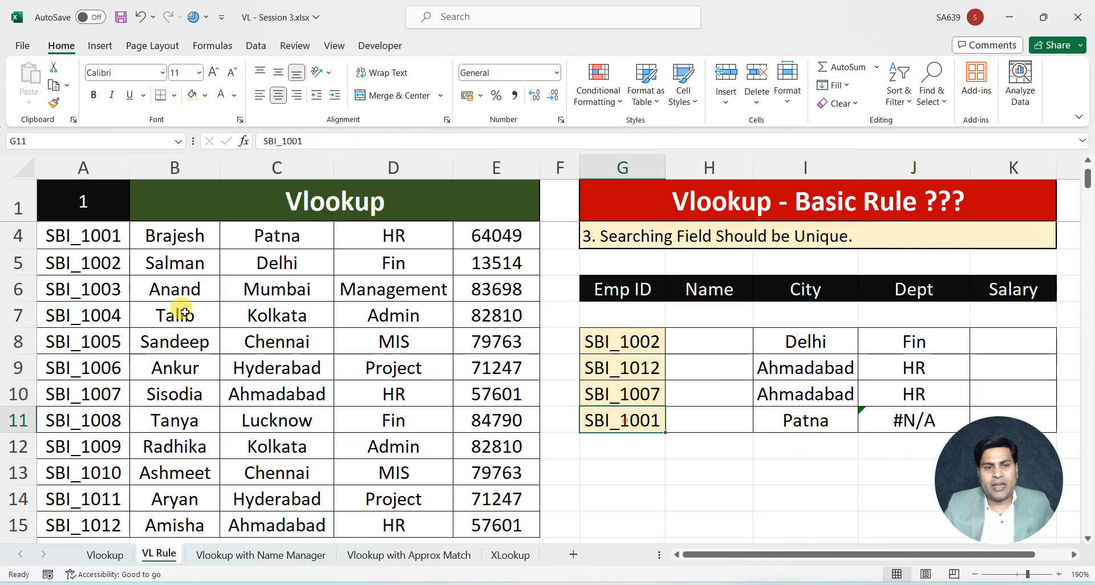
drag(63, 236, 479, 235)
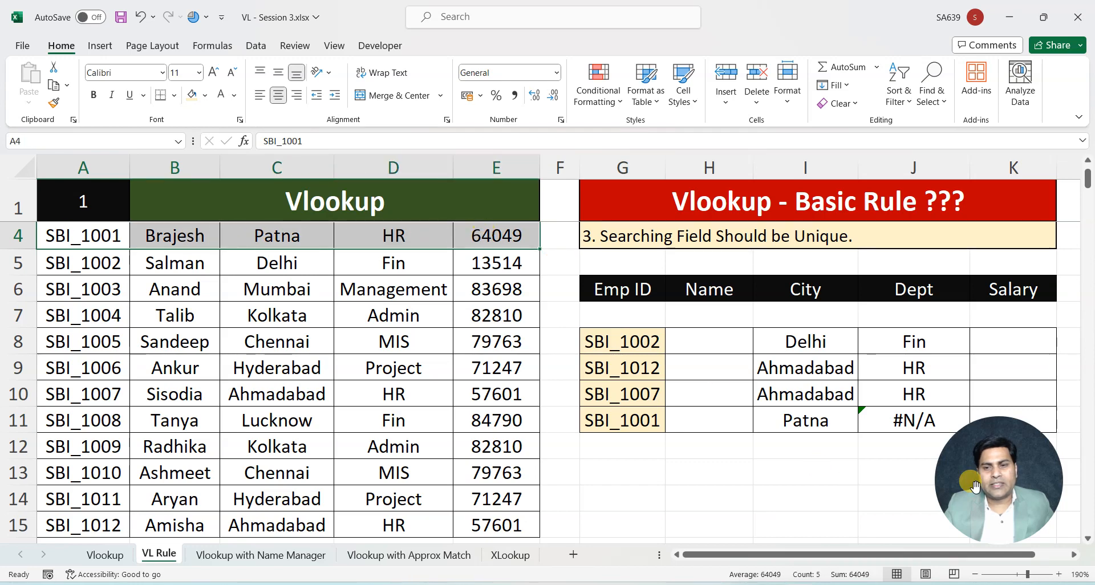
click(906, 420)
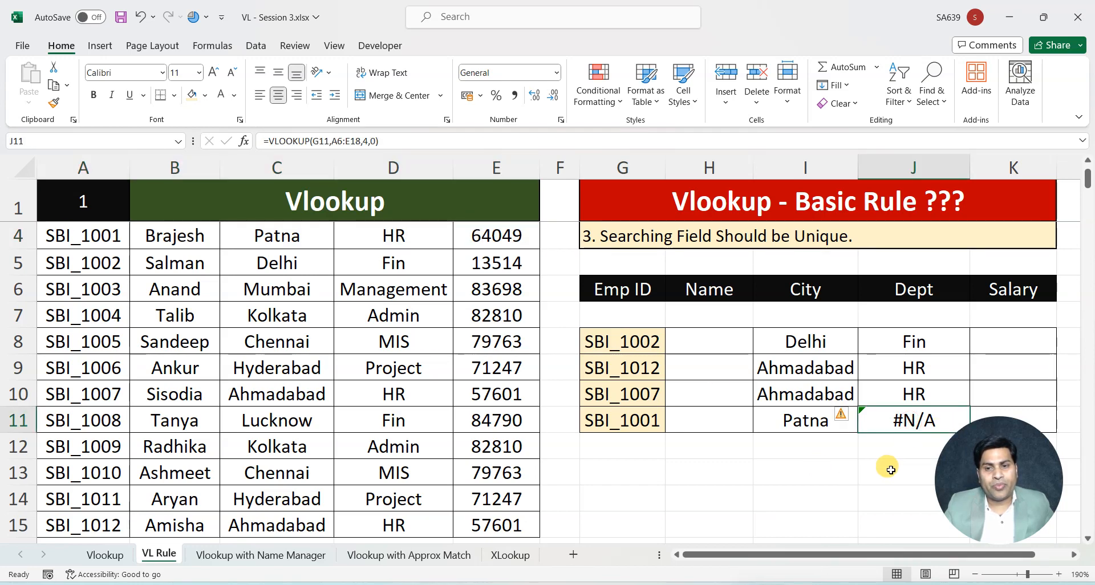
Change the Emp ID in G10 to the ID listed in A5, and inspect the Dept formula in J10
double_click(656, 393)
key(BackSpace)
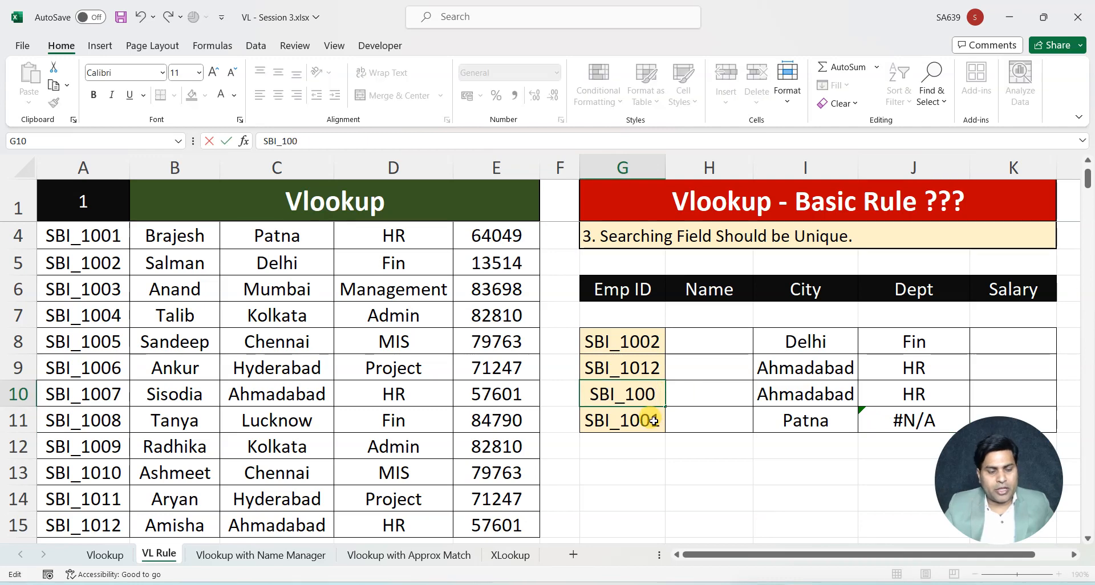
text(2)
key(Return)
click(911, 392)
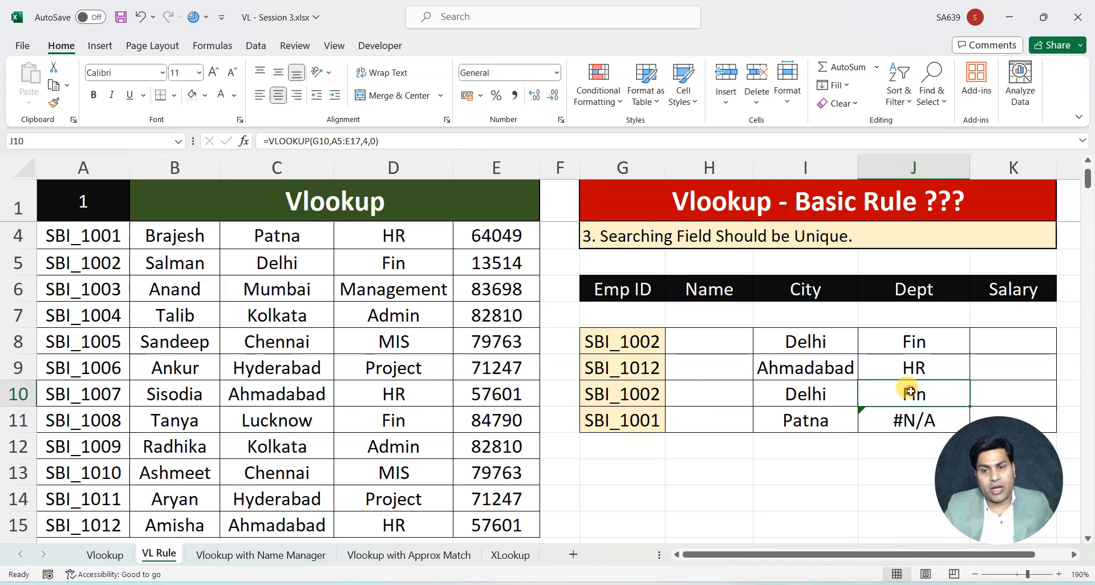
Change the Emp ID in G8 to the ID listed in A10, and check the Dept formulas in J9 and J10
double_click(656, 341)
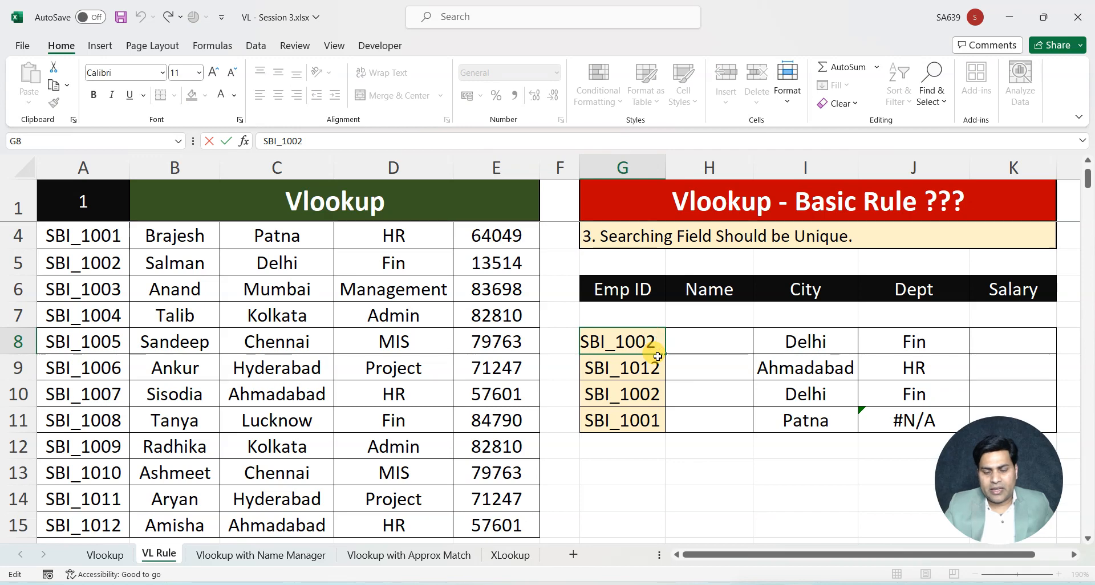
key(BackSpace)
text(7)
key(Return)
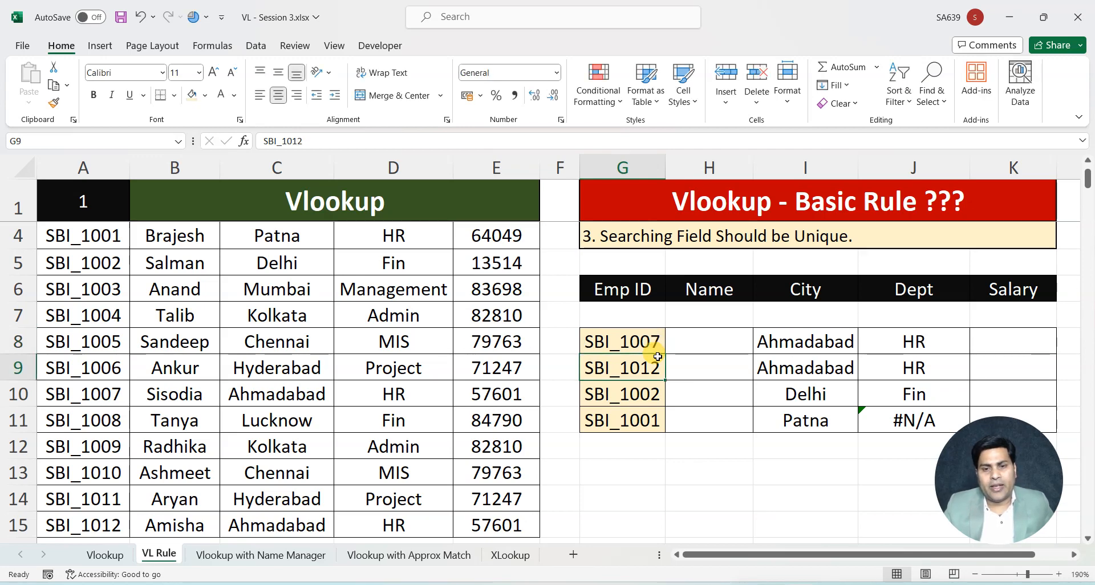
click(927, 366)
click(922, 392)
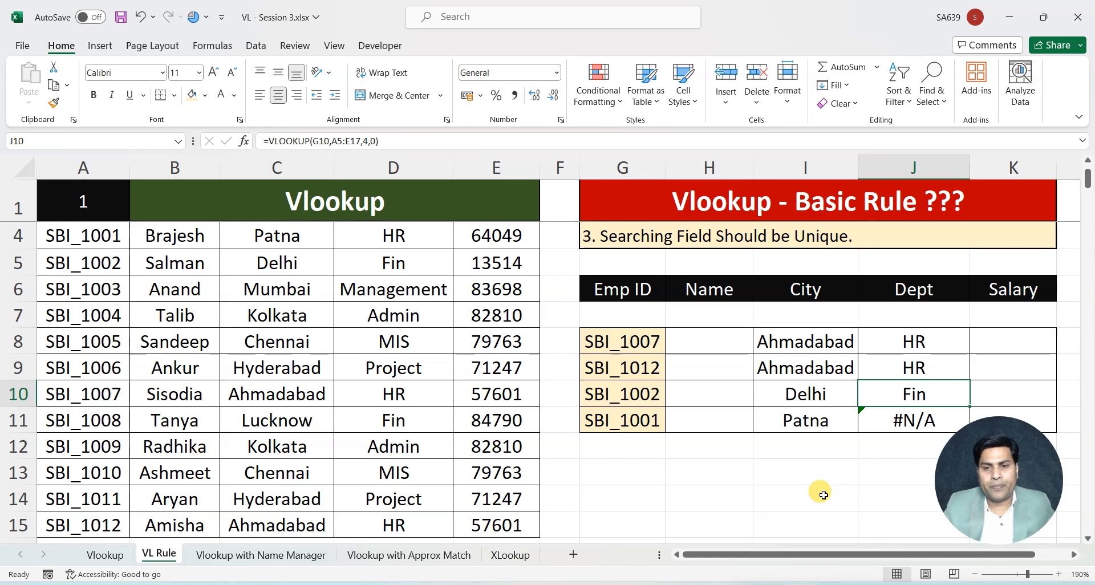
Inspect the table ranges used by the Dept VLOOKUP formulas in J8, J10 and J11 against the main data
double_click(915, 341)
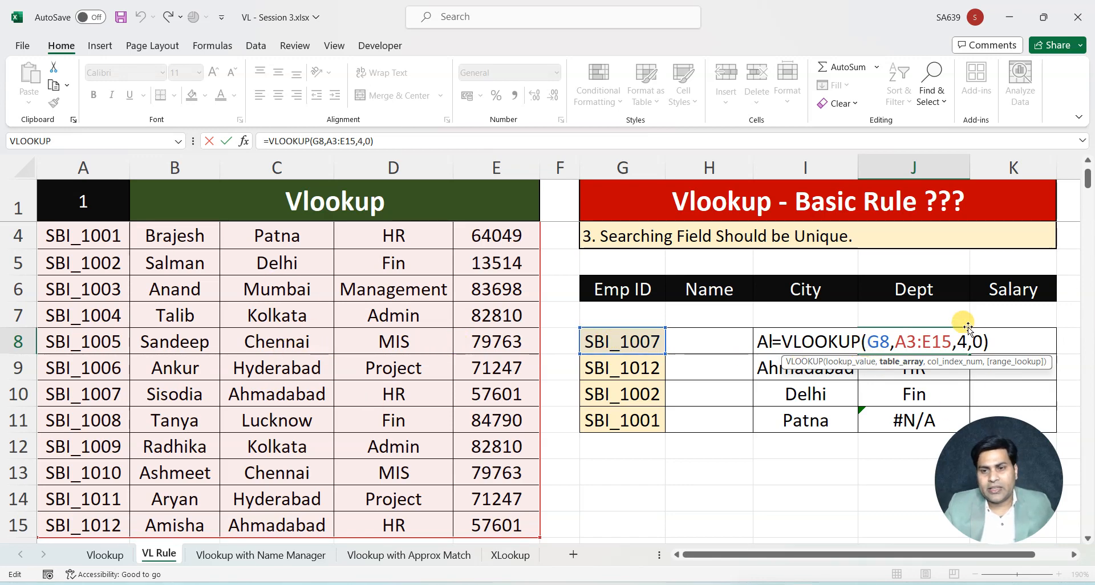
key(ctrl+Return)
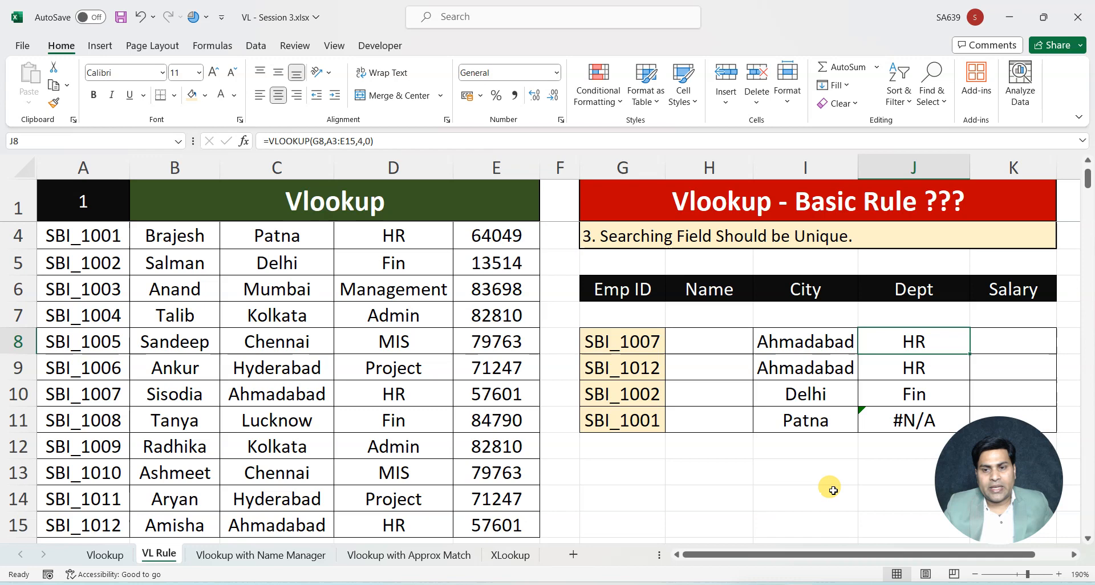
click(902, 391)
double_click(900, 395)
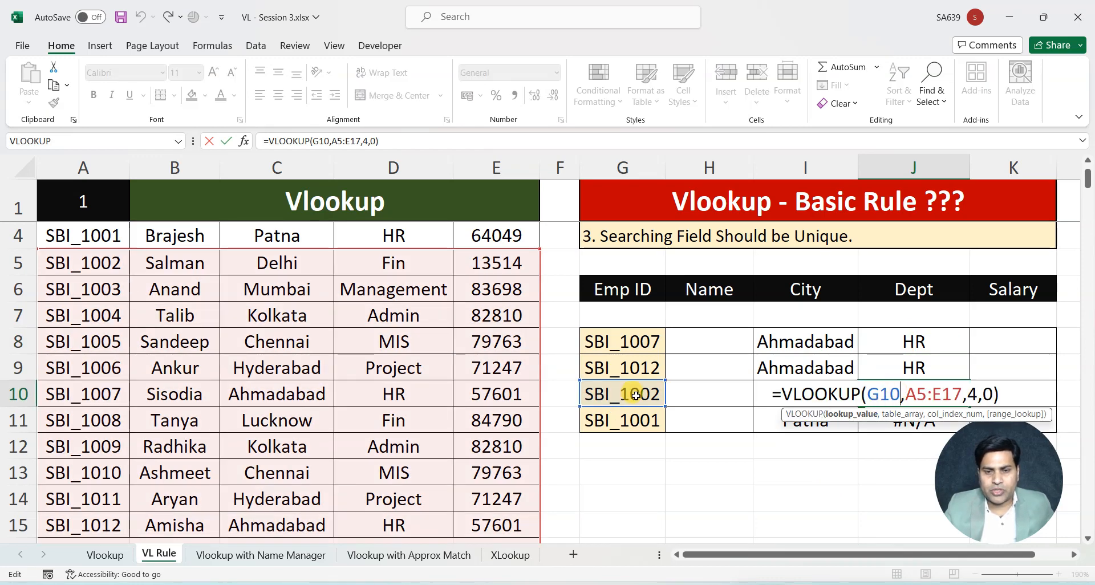
scroll(108, 214, up, 1)
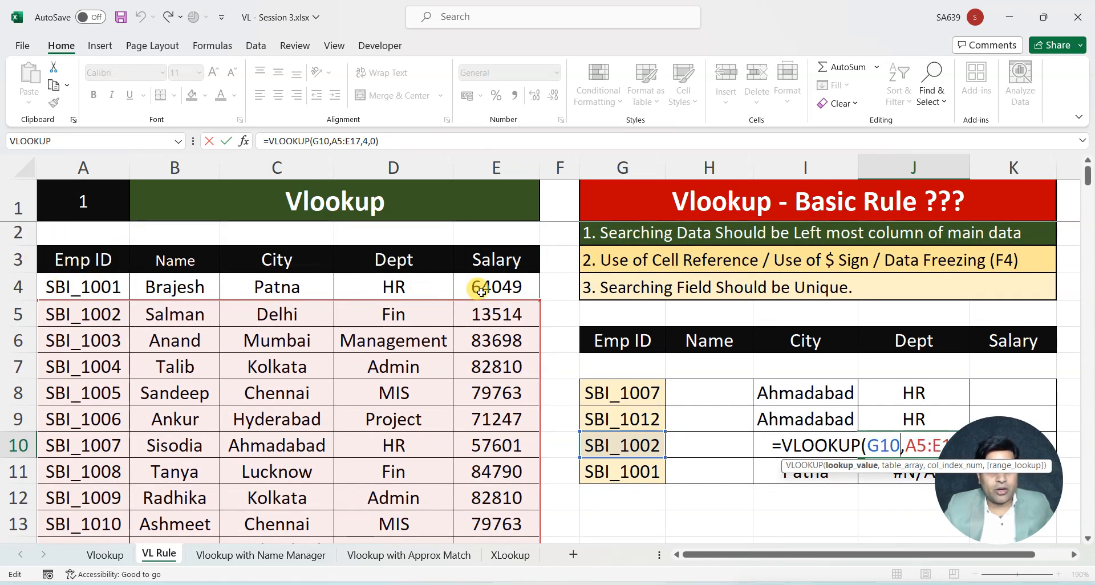
key(ctrl+Return)
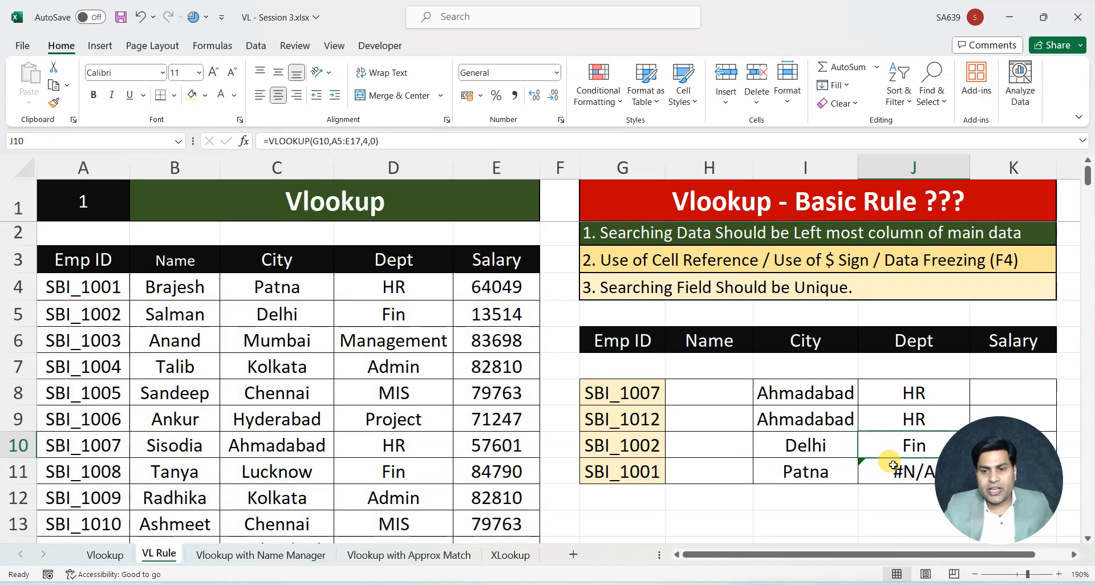
double_click(890, 469)
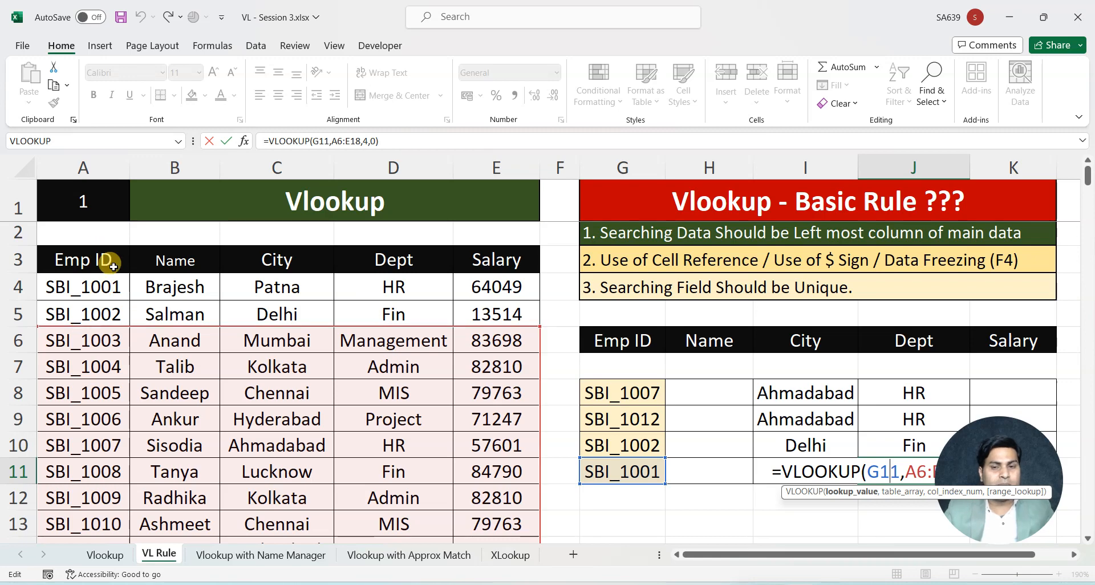
key(ctrl+Return)
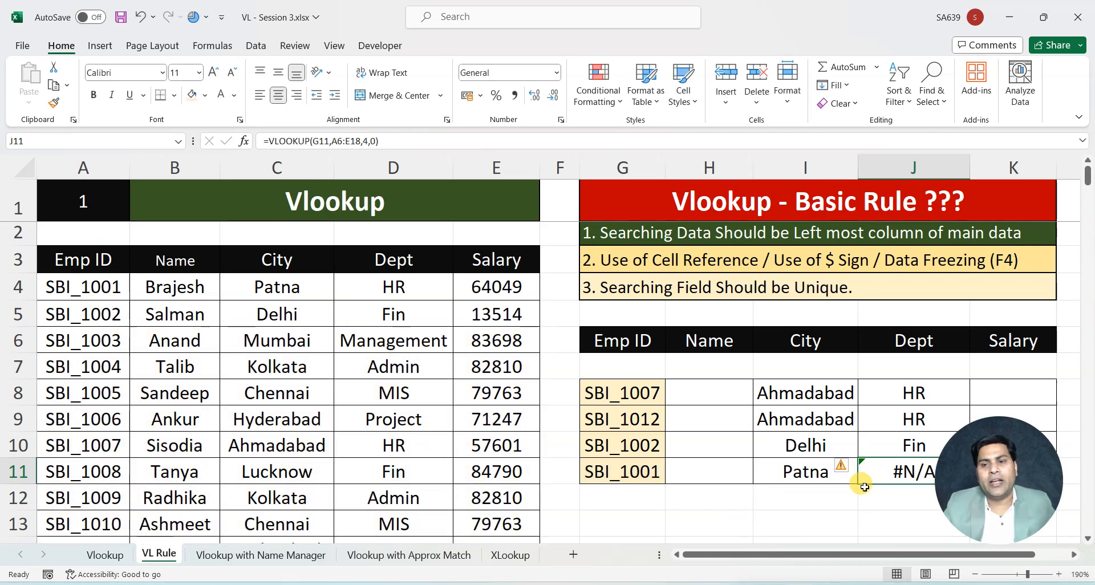
Freeze the table range in J8's VLOOKUP as $A$3:$E$15 and fill the formula down to J11
scroll(860, 479, down, 1)
click(912, 313)
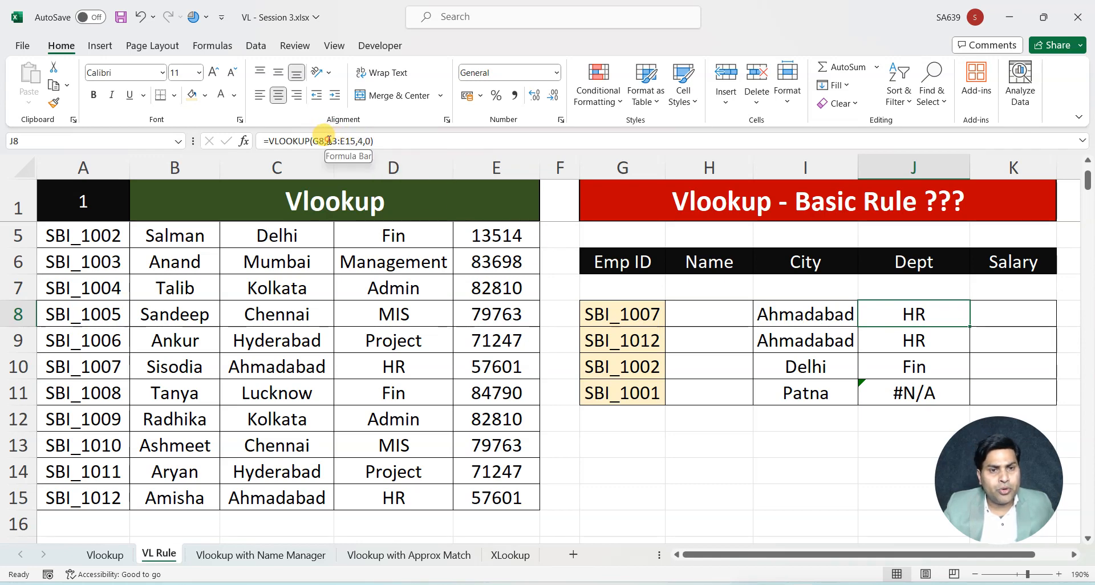
drag(329, 141, 343, 140)
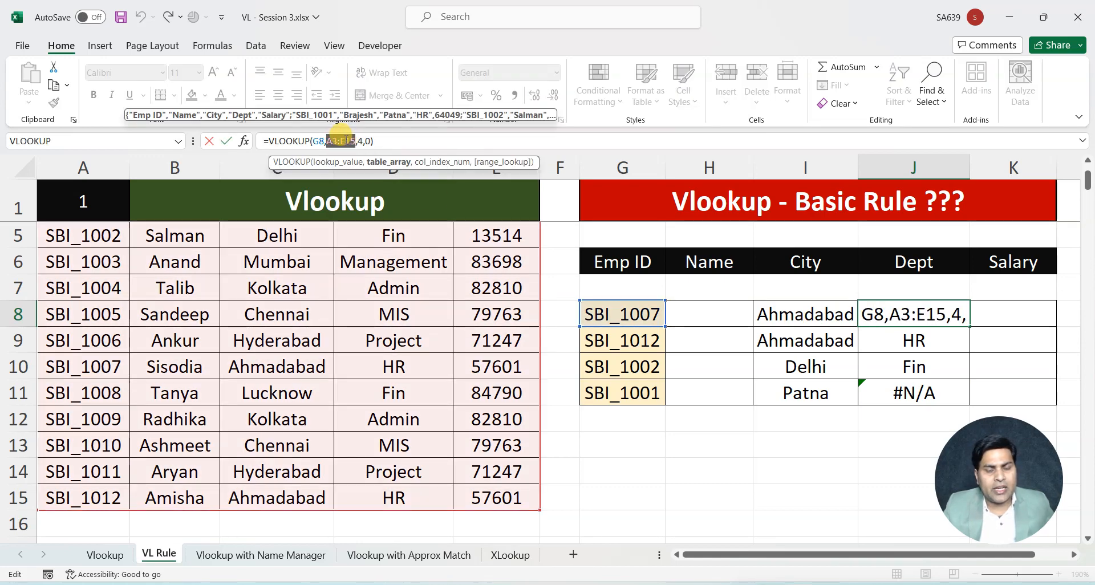
key(F4)
key(Return)
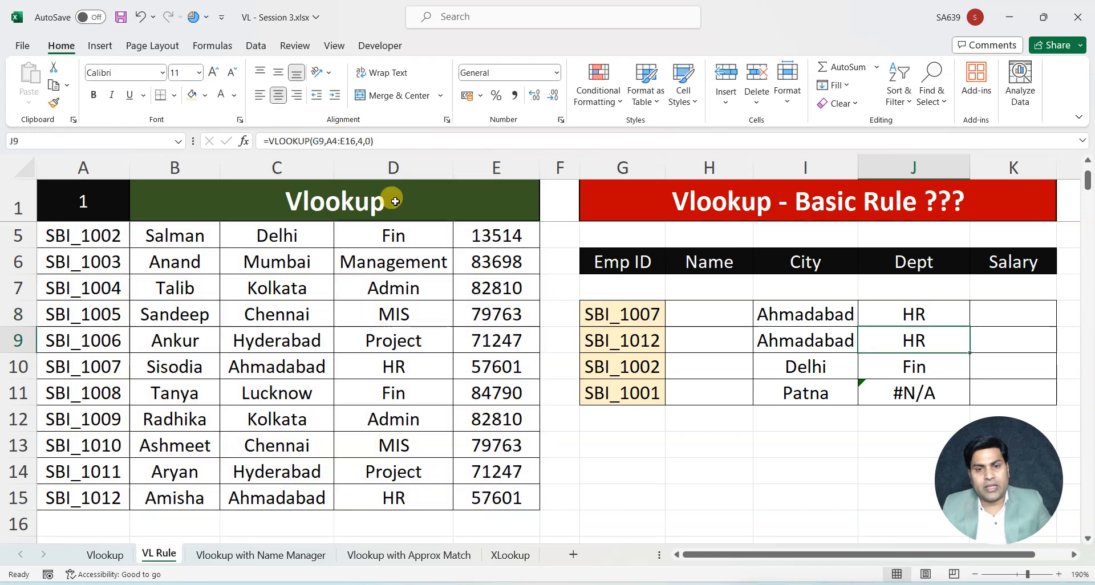
click(927, 316)
double_click(970, 324)
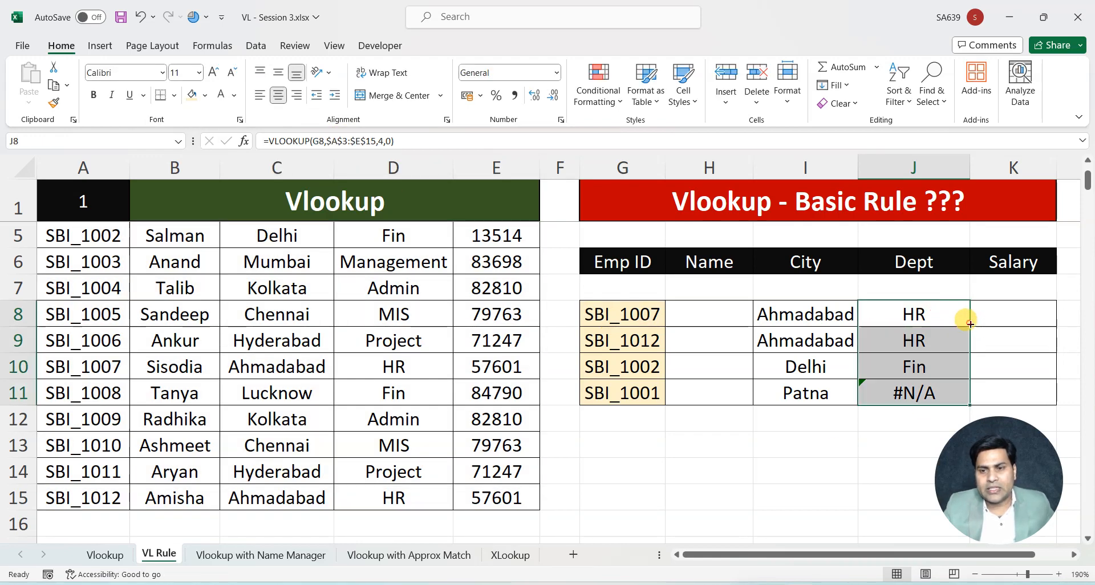
scroll(829, 445, up, 1)
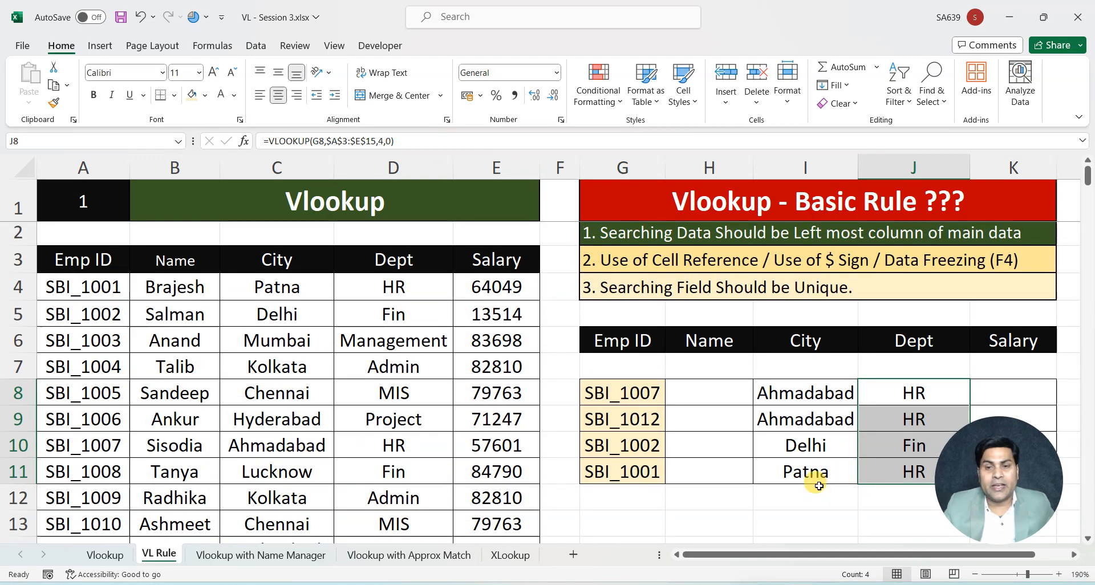
Review the rule that the searching field should be unique against the Emp ID column of the main data
click(852, 199)
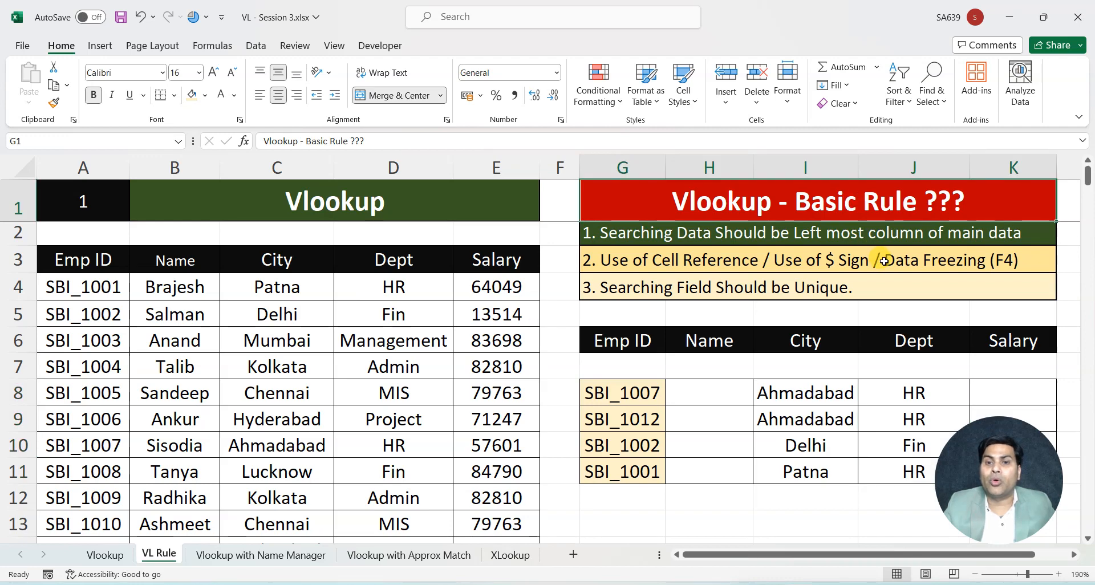
click(742, 516)
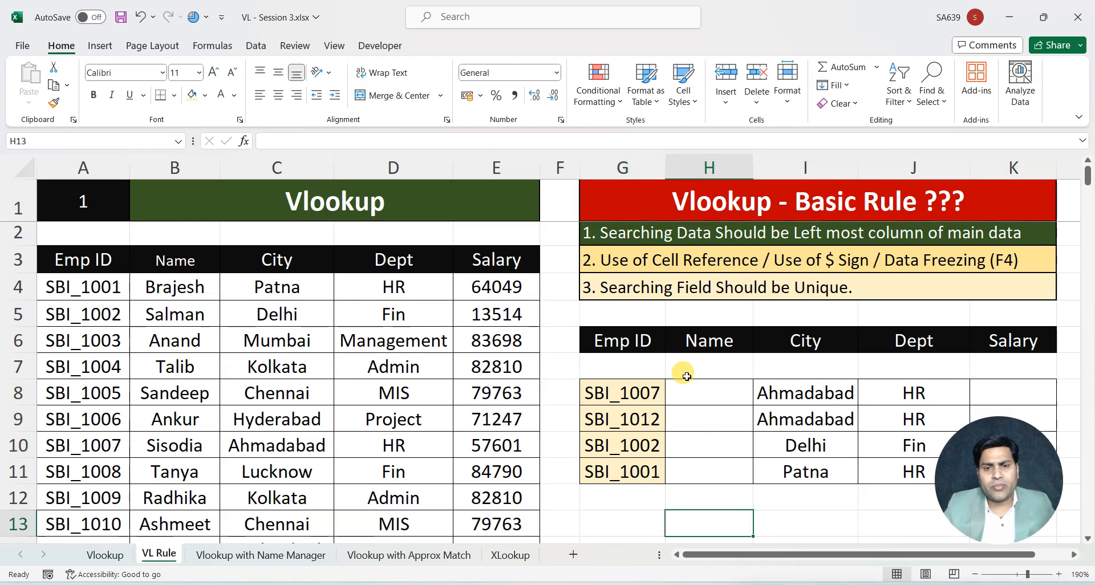
click(658, 287)
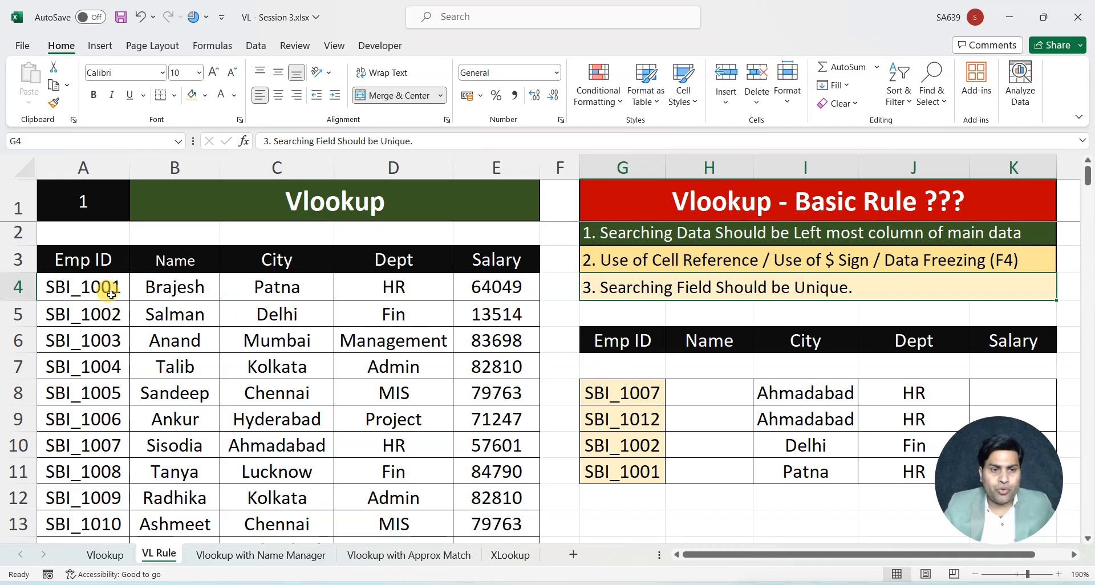
click(85, 166)
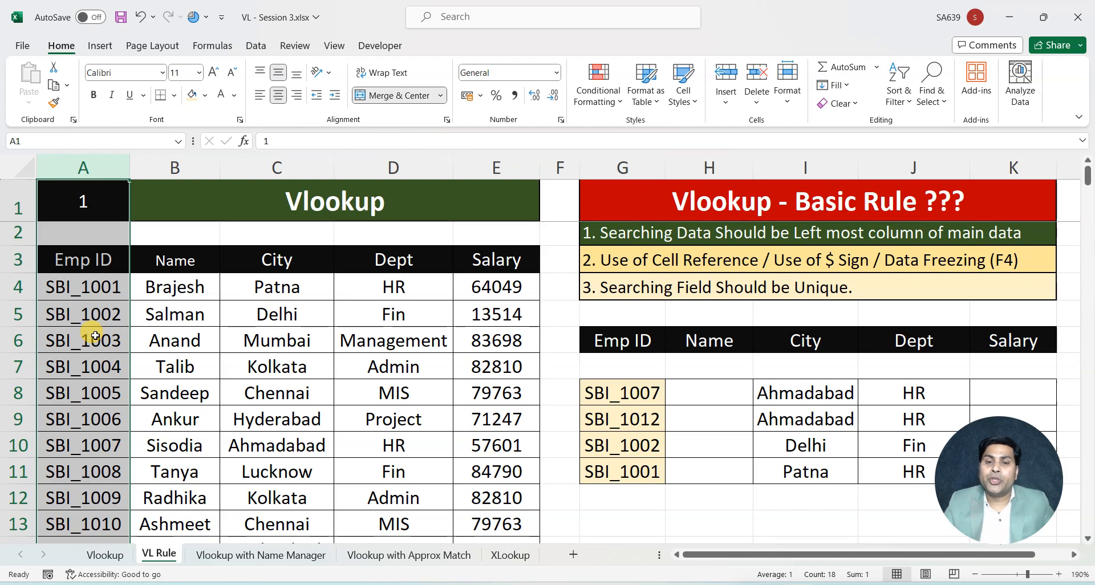
click(226, 337)
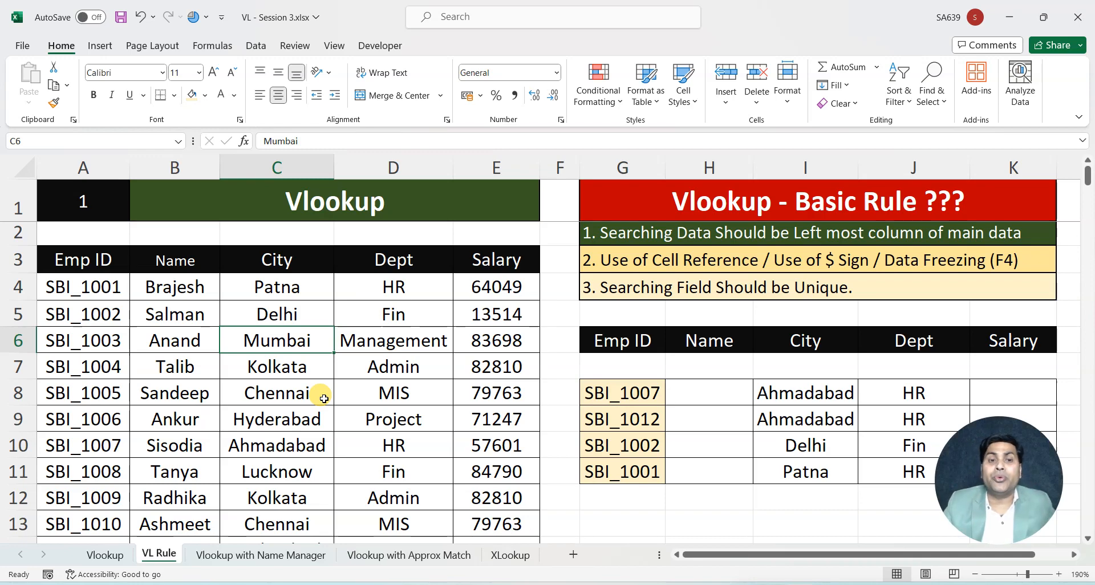
click(82, 258)
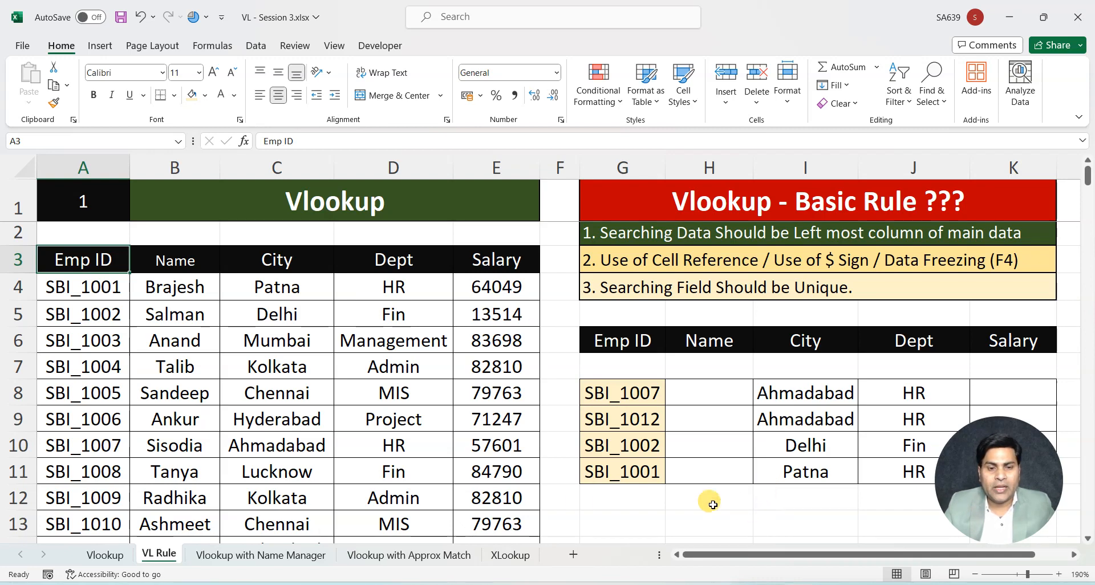
On the Vlookup with Name Manager sheet, delete the existing defined names MasterData and MyData
click(261, 556)
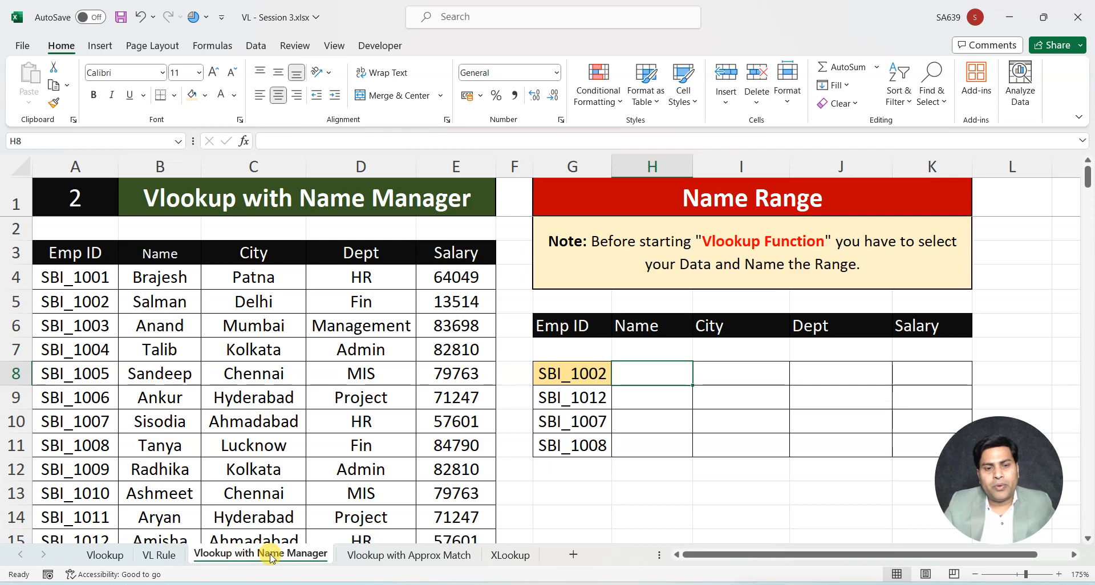
click(676, 518)
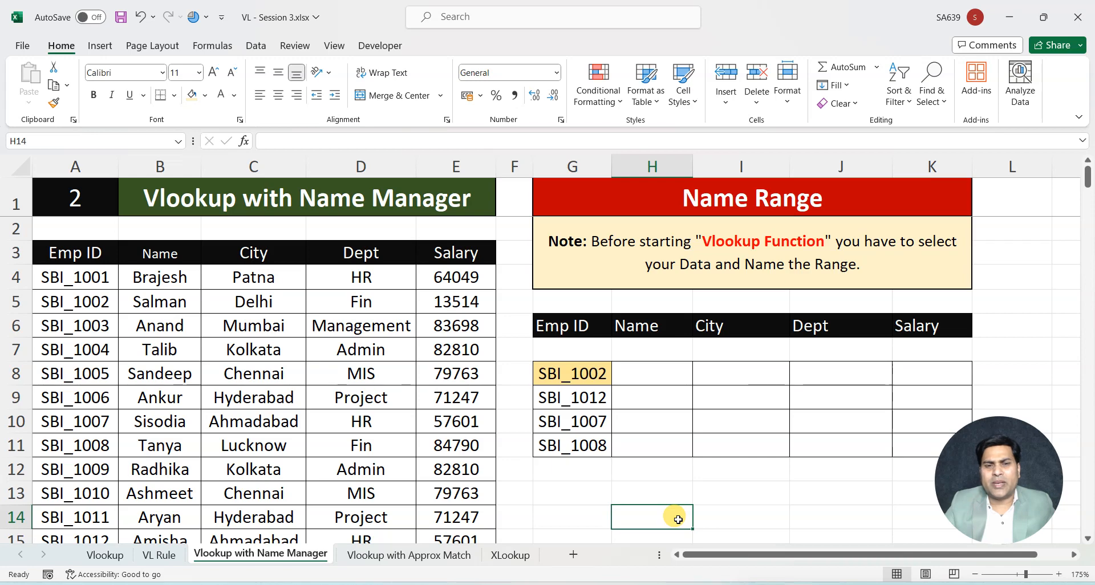
click(216, 45)
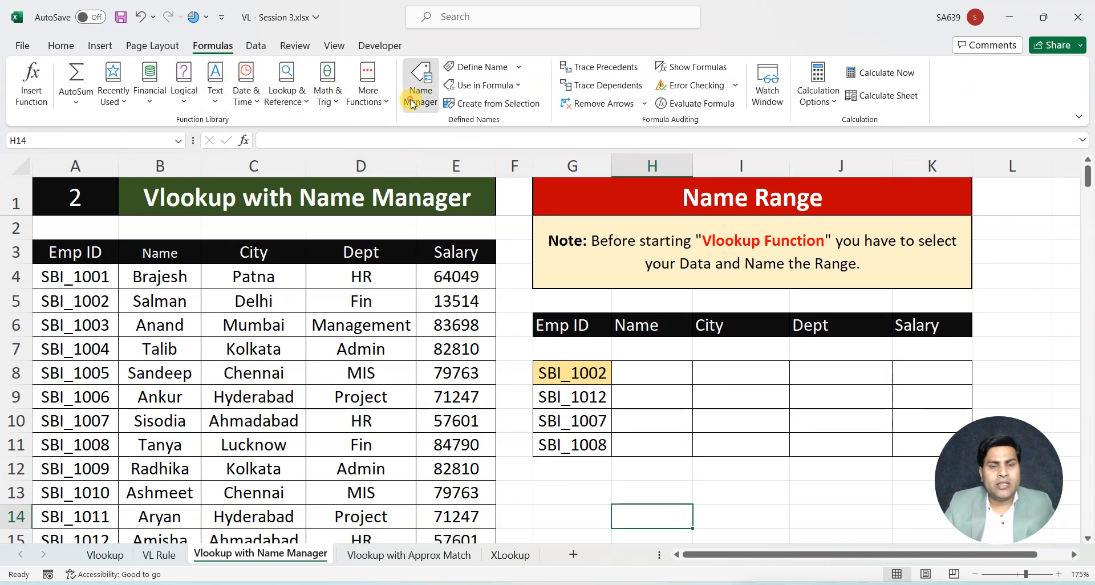
click(421, 86)
drag(288, 403, 196, 321)
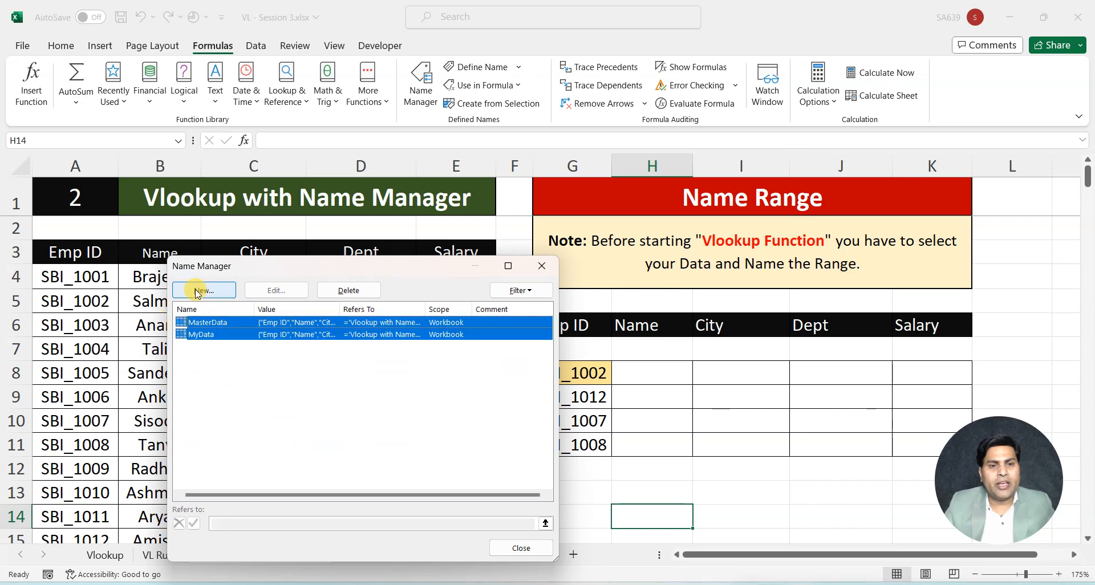
click(337, 290)
click(526, 337)
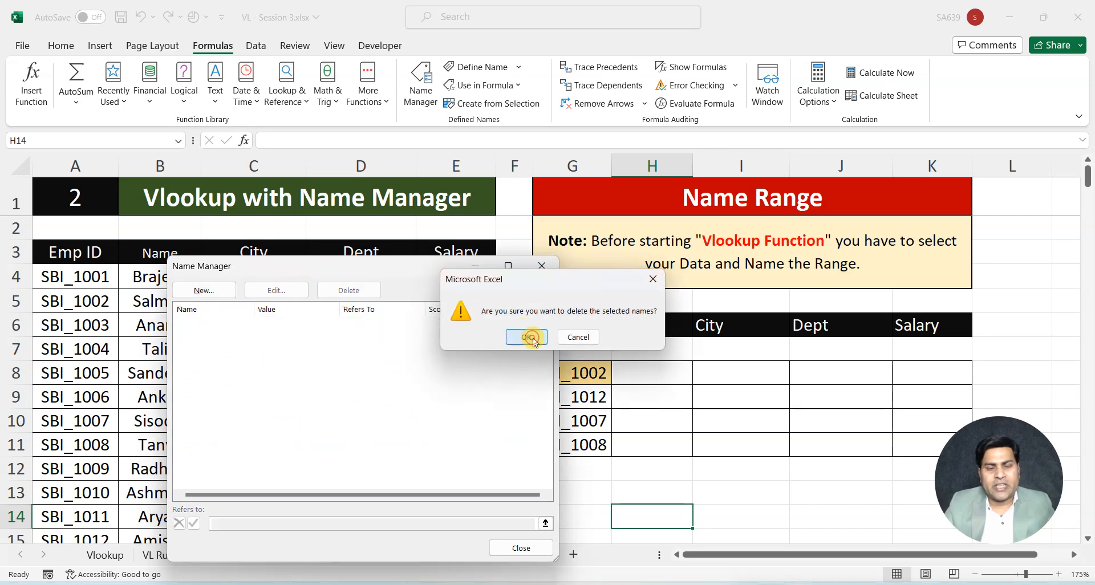
click(542, 265)
click(706, 425)
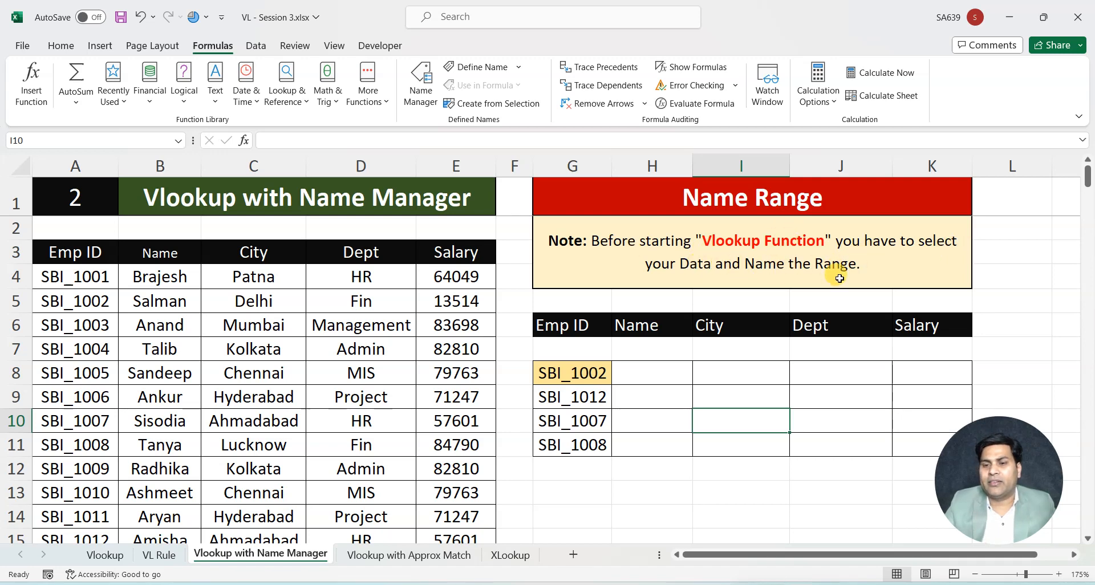
Name the employee data range A3:E15, including its headers, MasterData
click(57, 252)
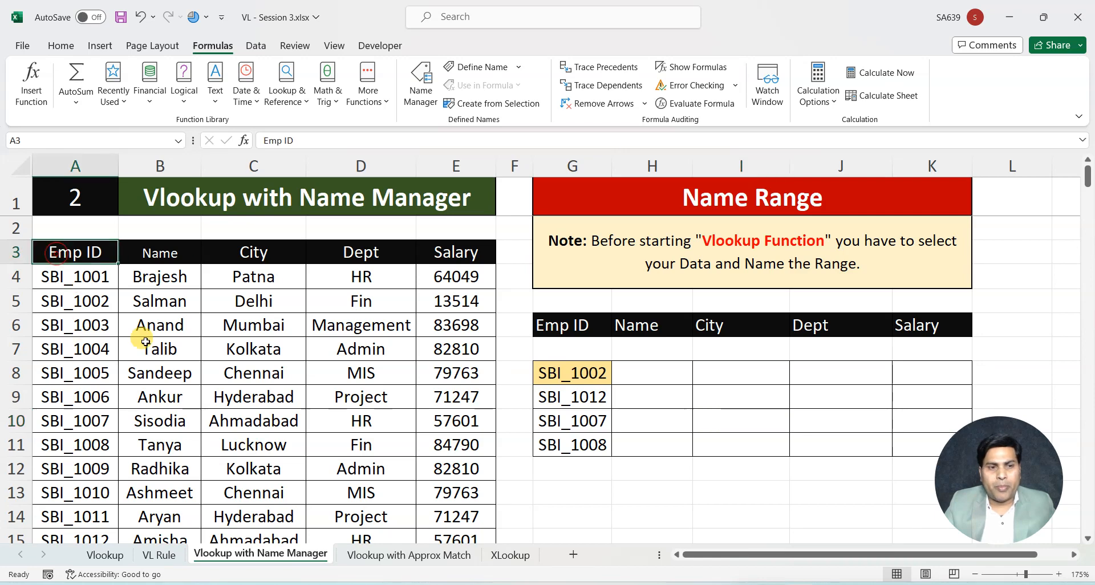
key(ctrl+a)
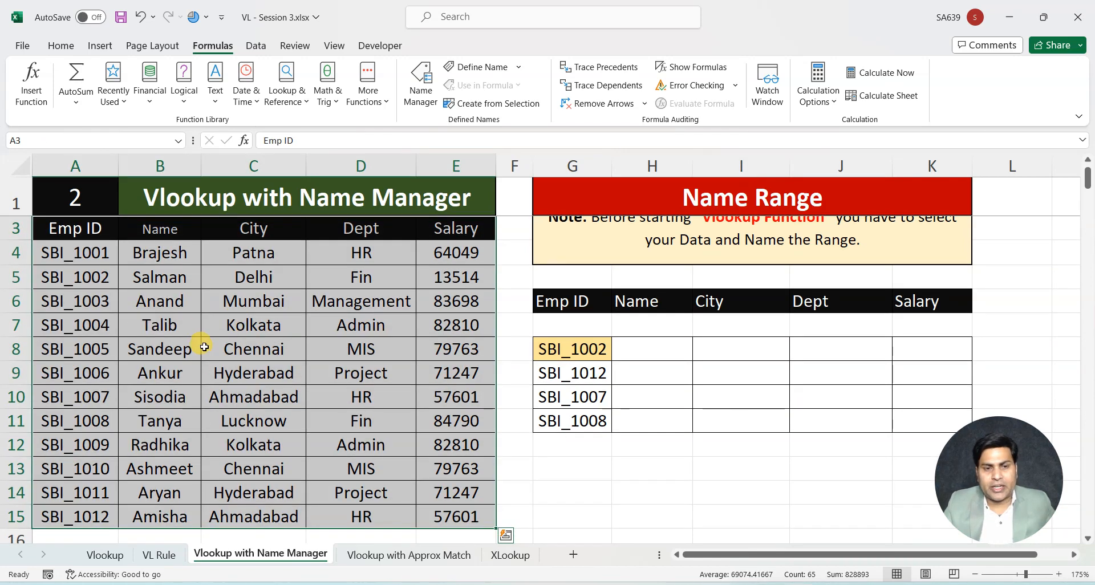
scroll(338, 408, up, 1)
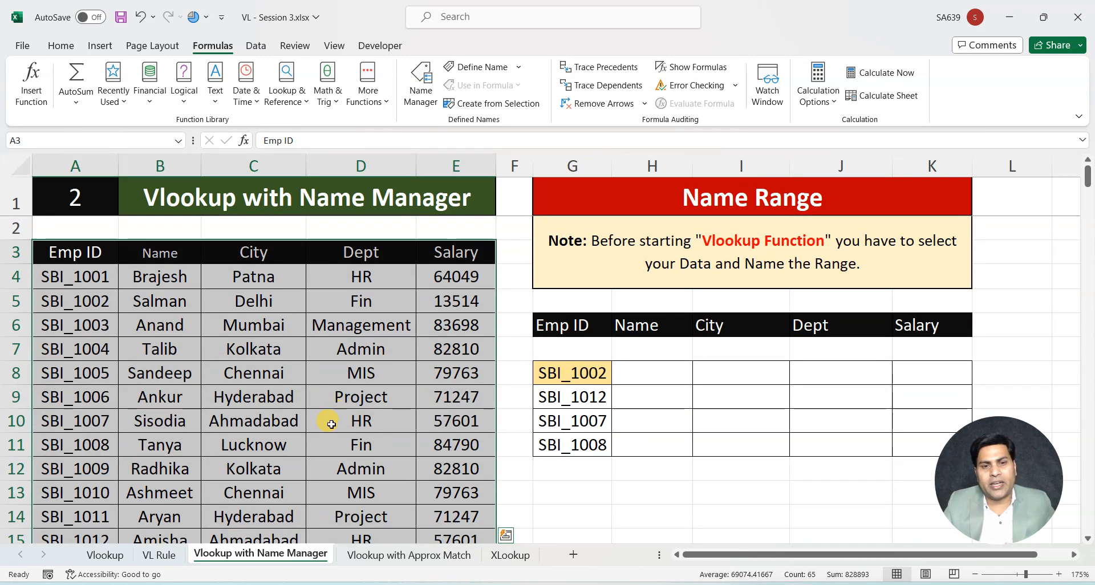
click(41, 140)
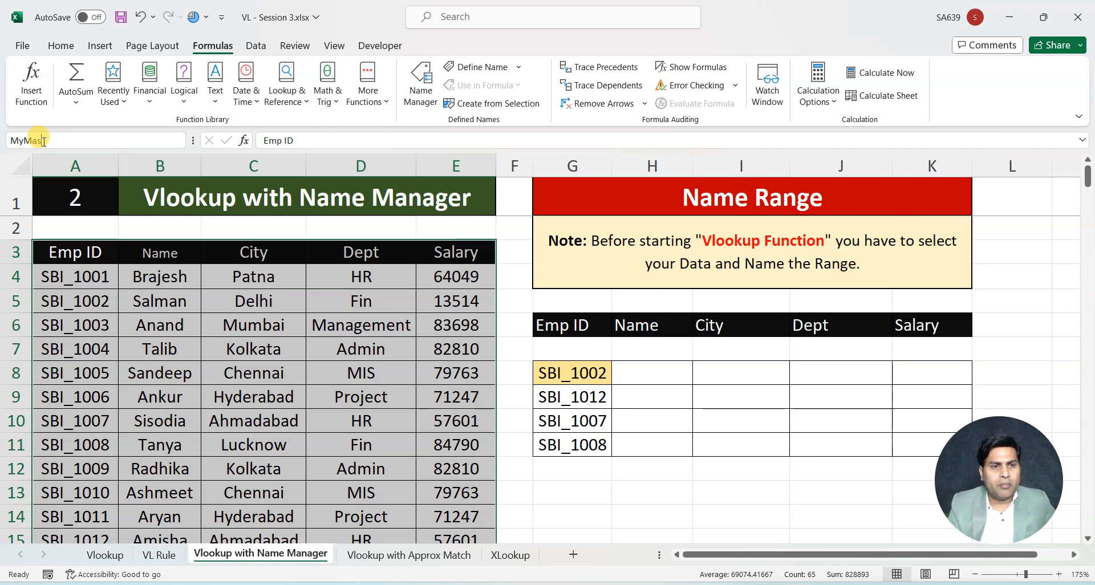
text(D)
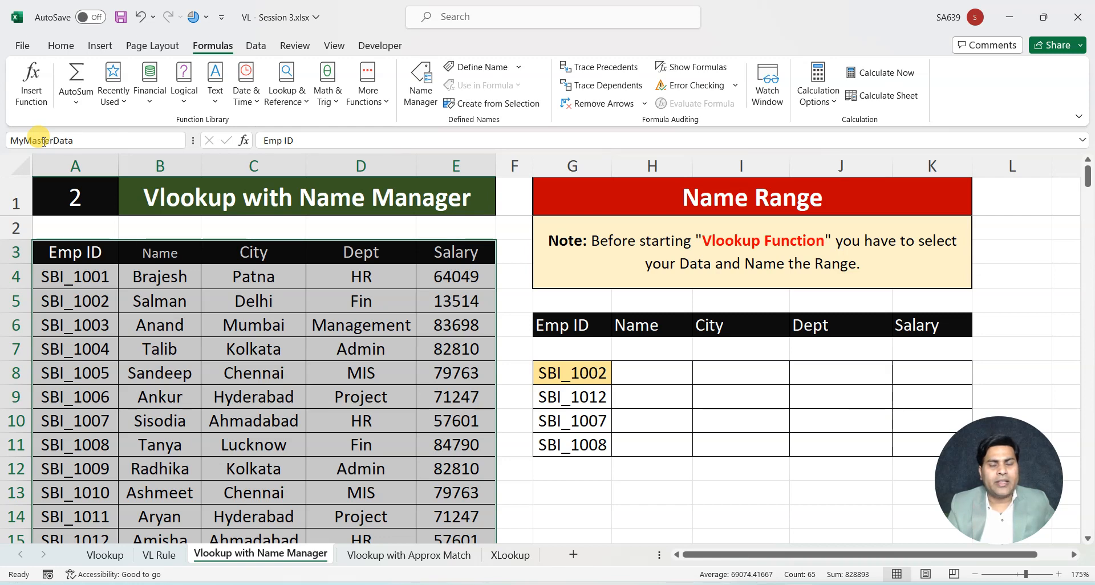
text(ata)
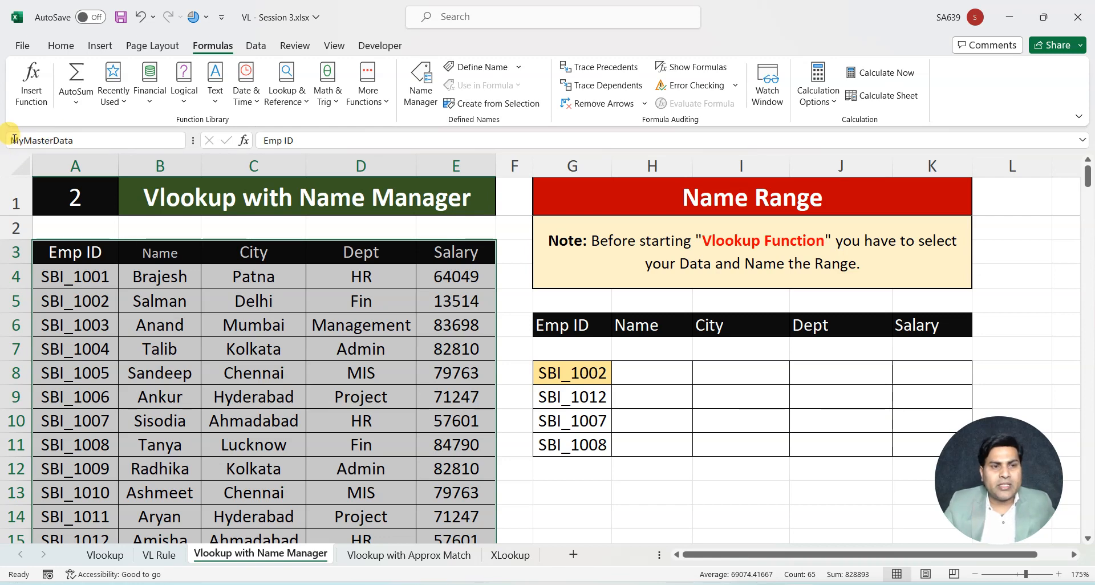
drag(11, 140, 80, 144)
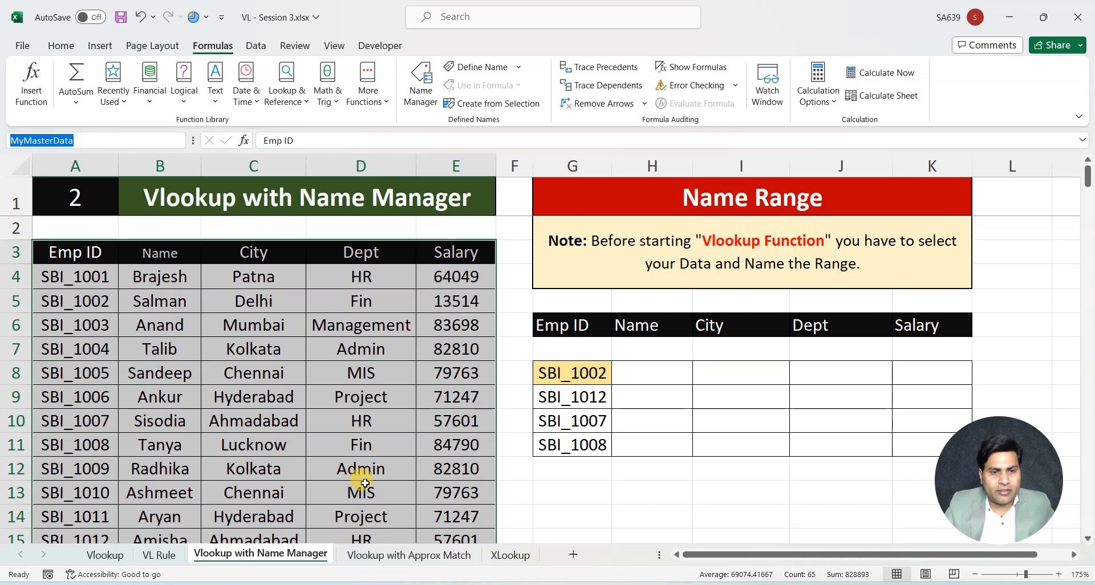
click(23, 140)
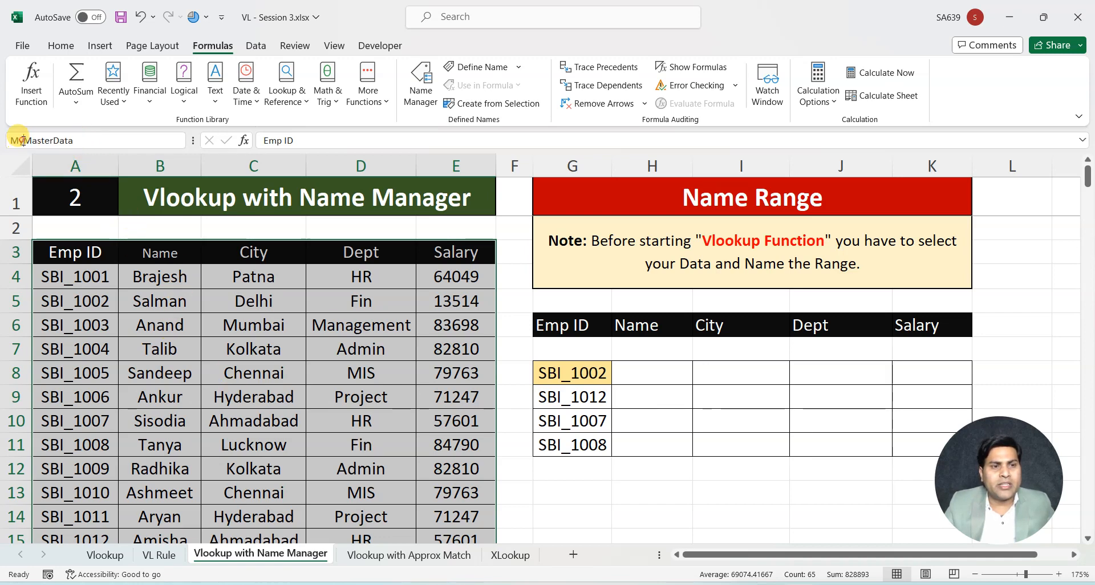
key(BackSpace)
key(BackSpace)
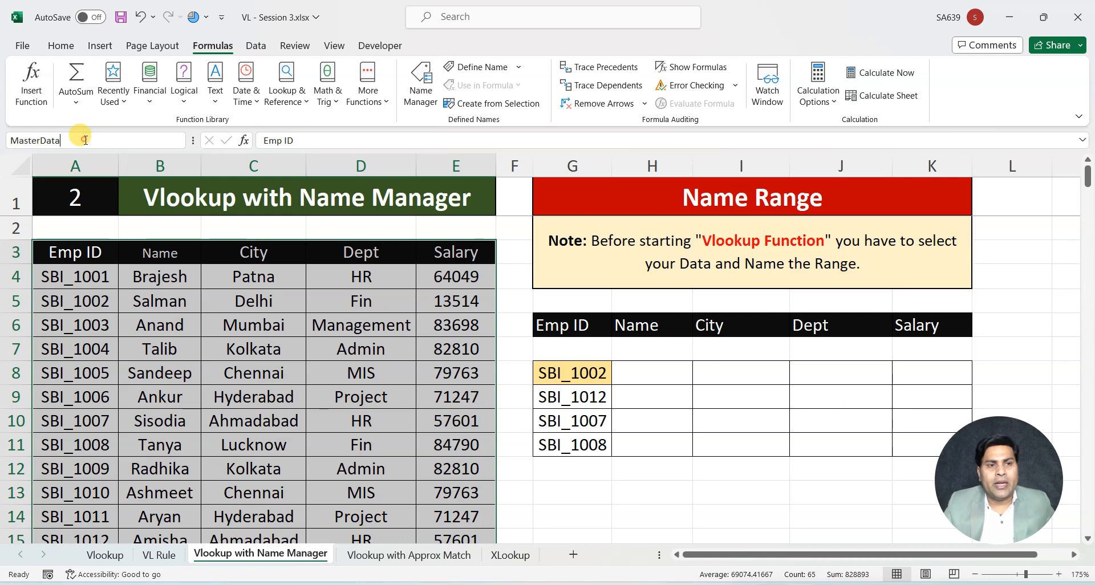
key(Return)
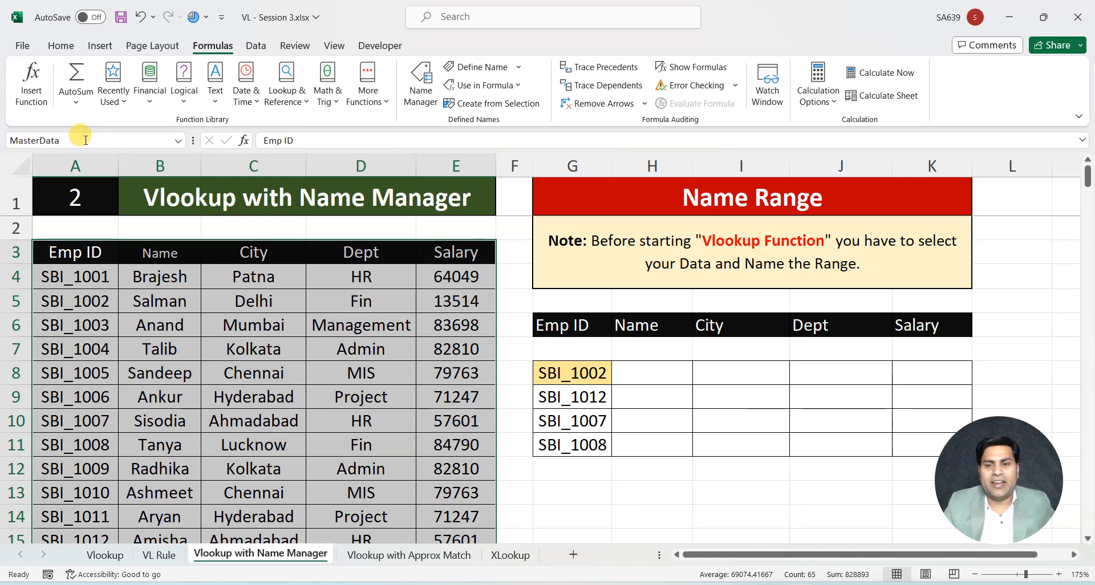
In I8, look up the city with =VLOOKUP(G8,MasterData,3,0), using the named range as the table array
click(713, 373)
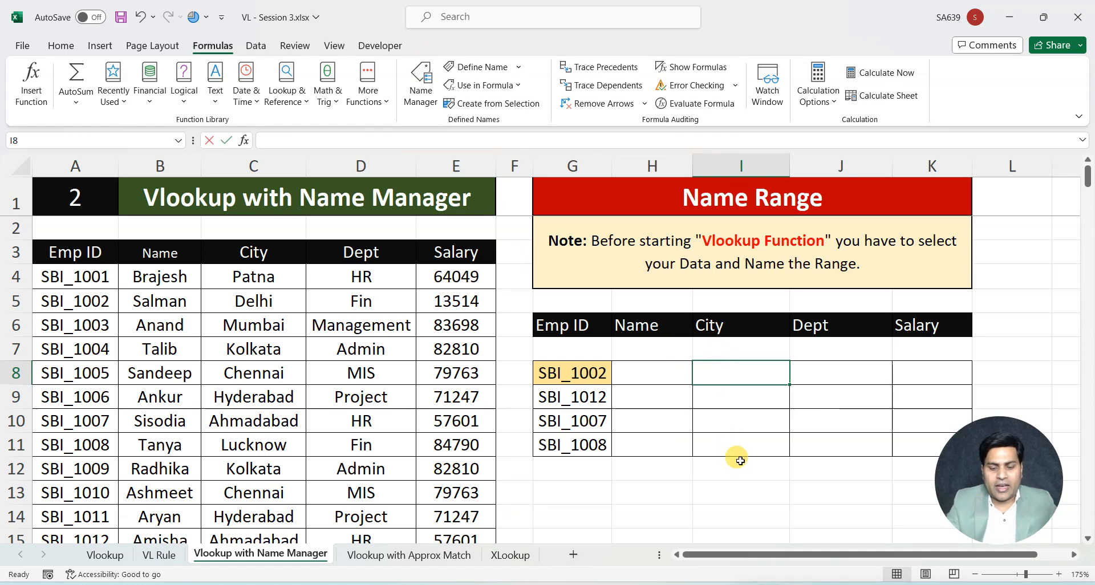
text(=vl)
key(Tab)
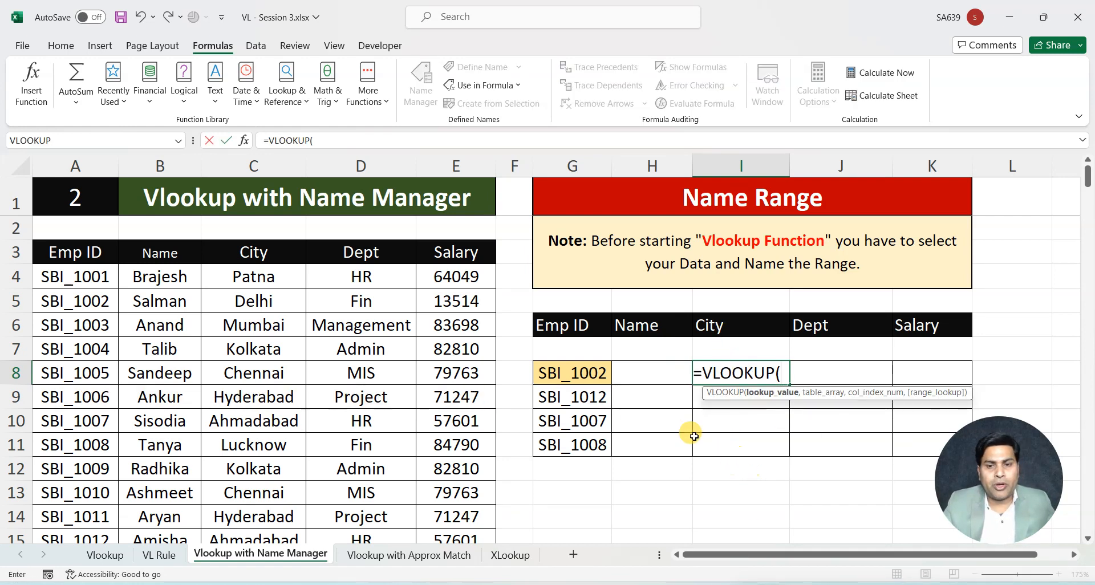
click(580, 375)
text(,)
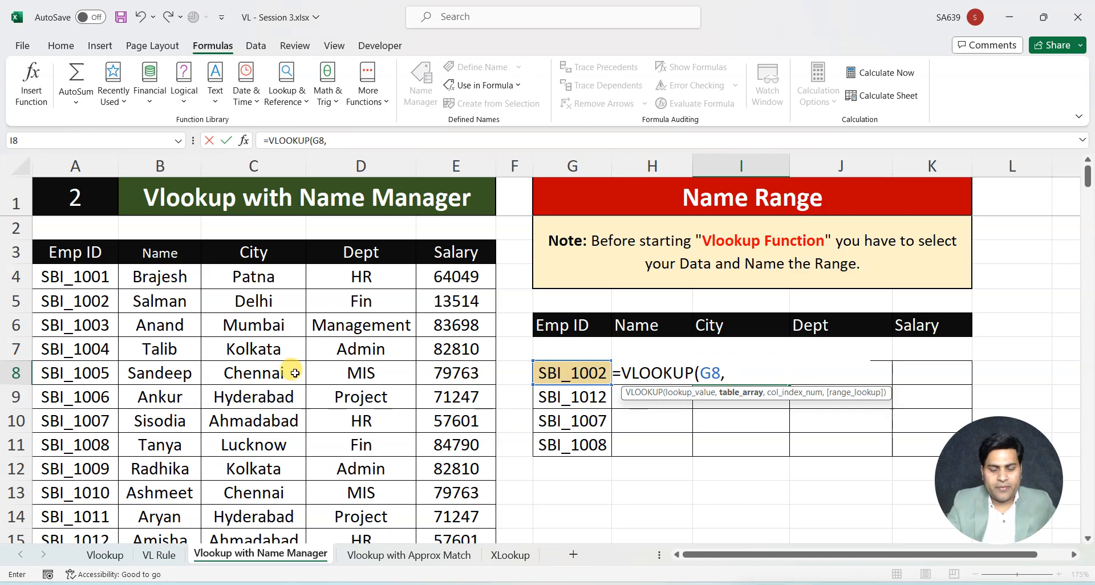
text(mast)
key(Tab)
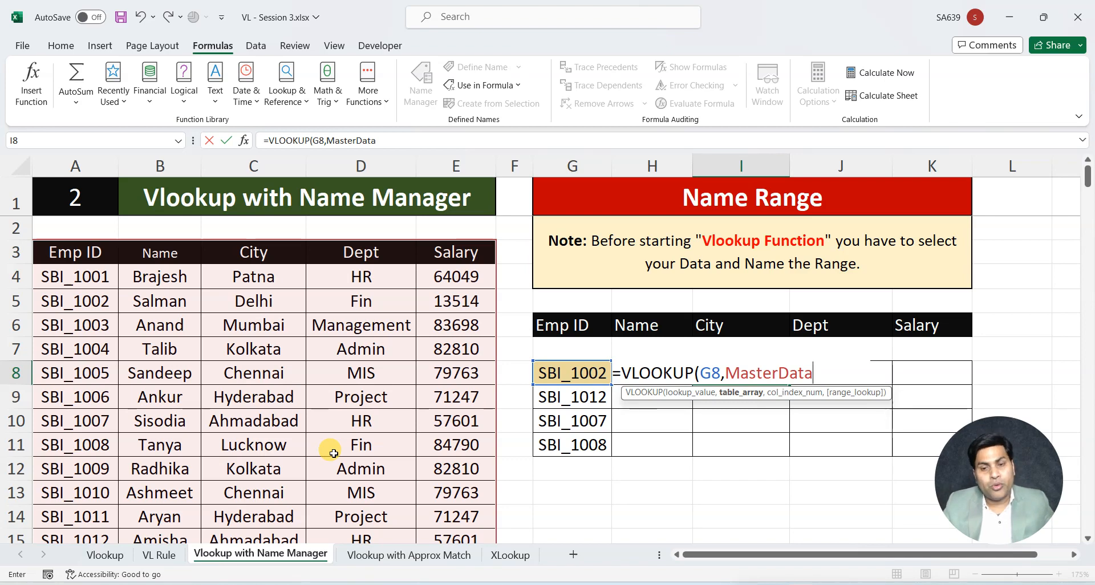
text(,)
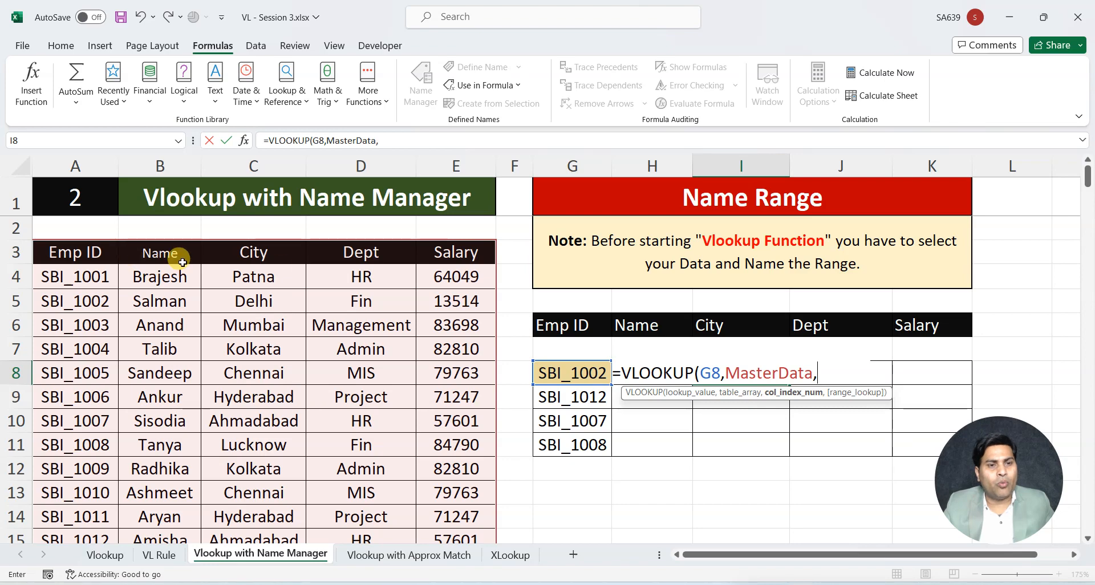
text(3,0))
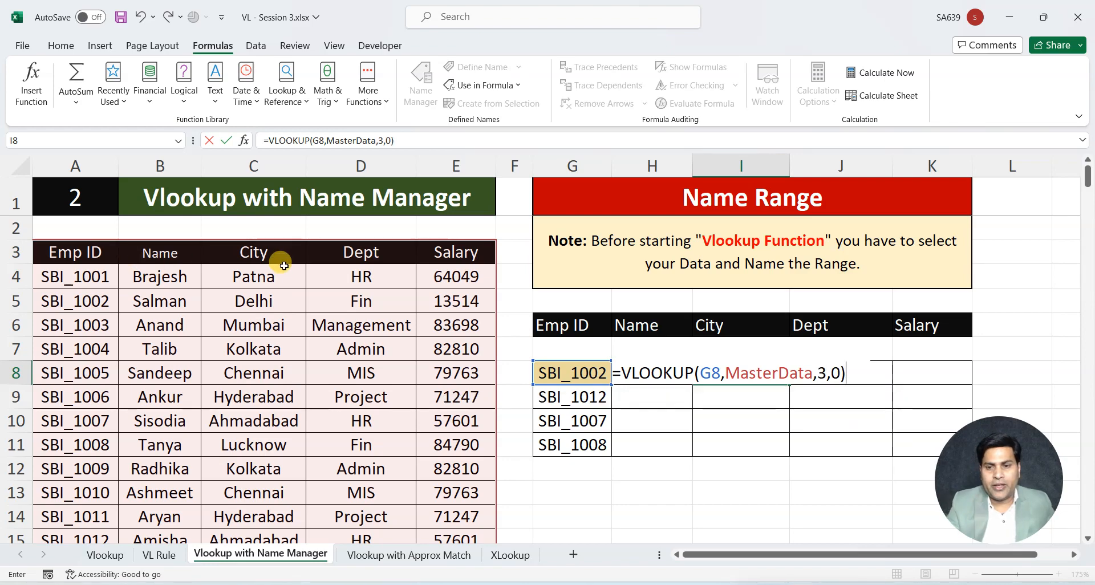
key(Return)
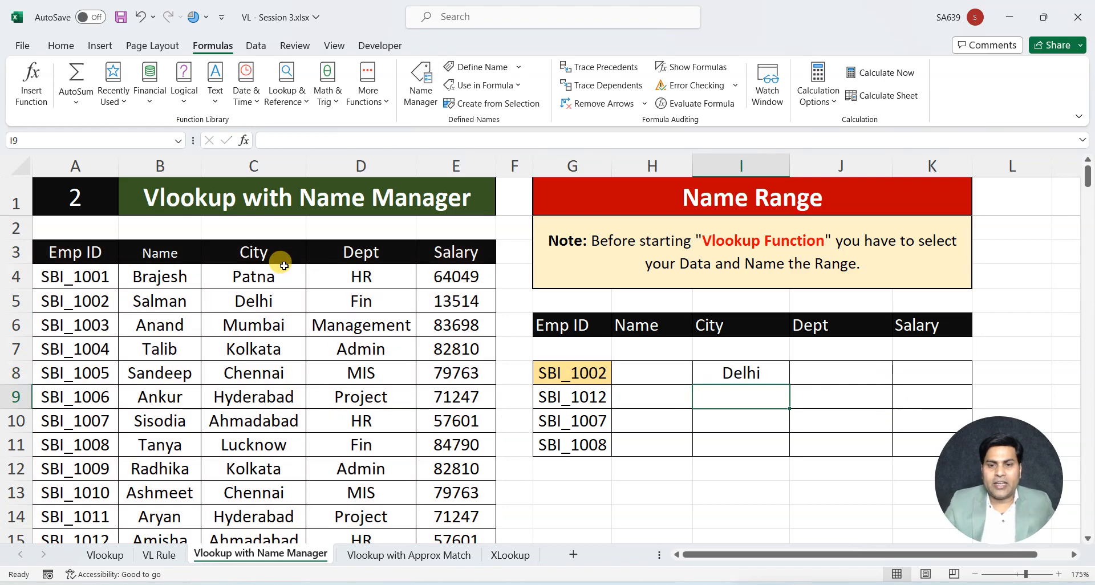
Fill the City lookup formula from I8 down to I11
click(738, 368)
drag(788, 384, 776, 450)
click(735, 477)
In J8, look up the department with =VLOOKUP(G8,MasterData,4,0)
click(818, 373)
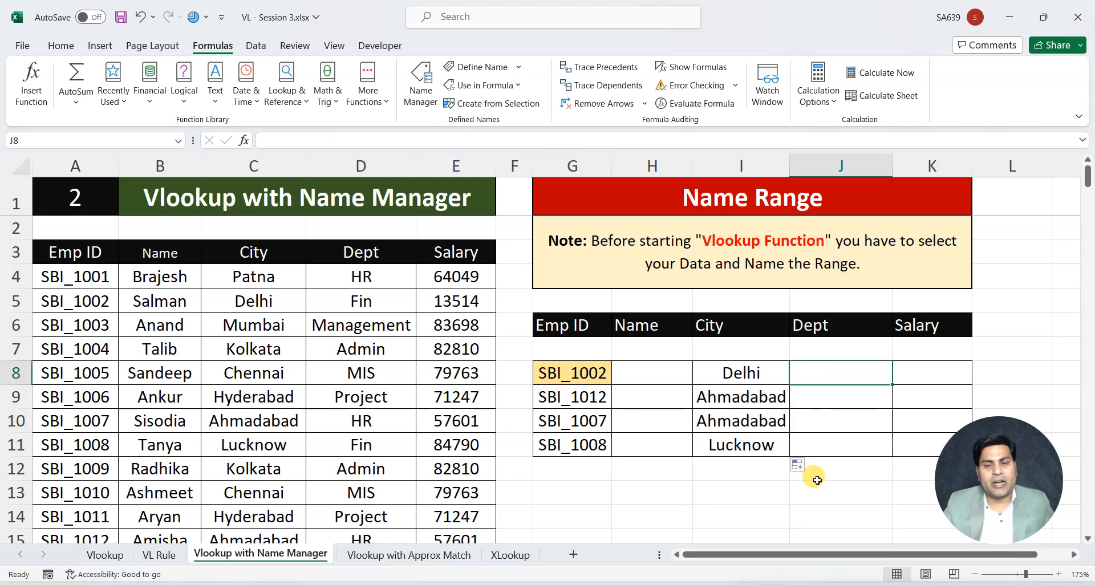
text(=)
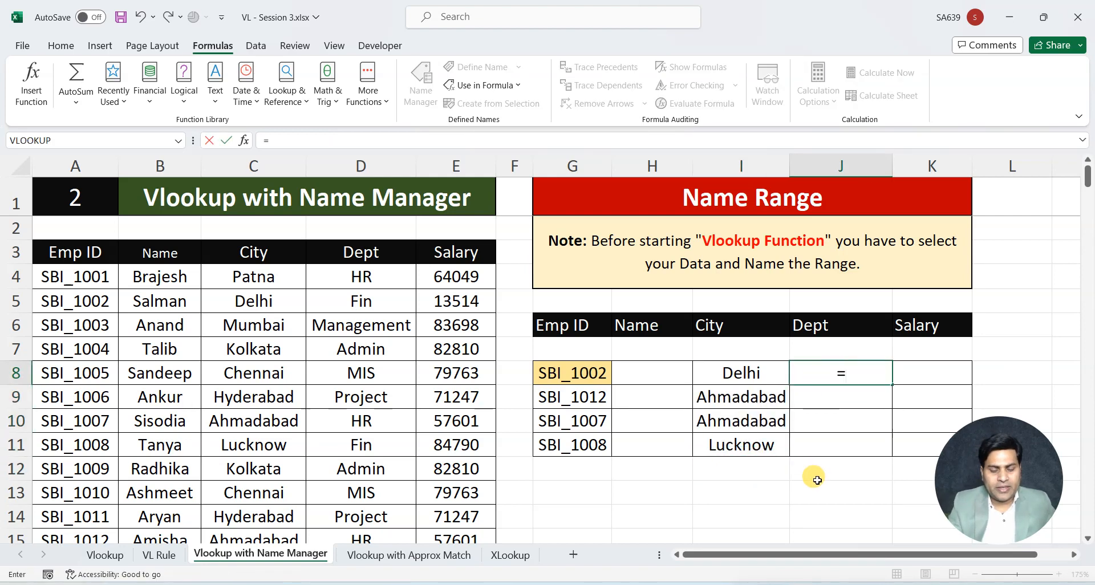
text(vl)
key(Tab)
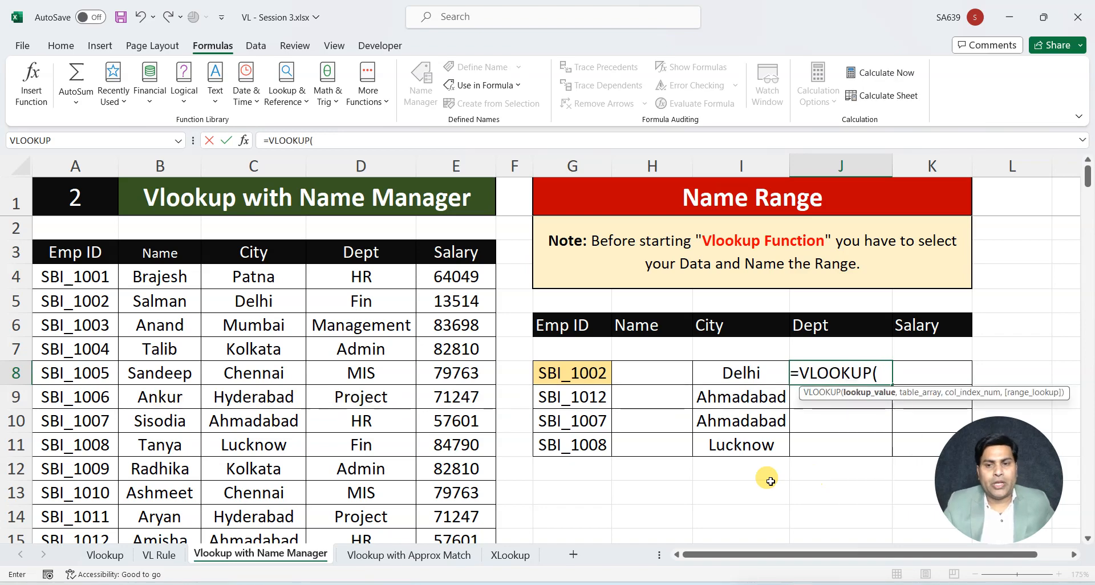
click(588, 371)
text(,)
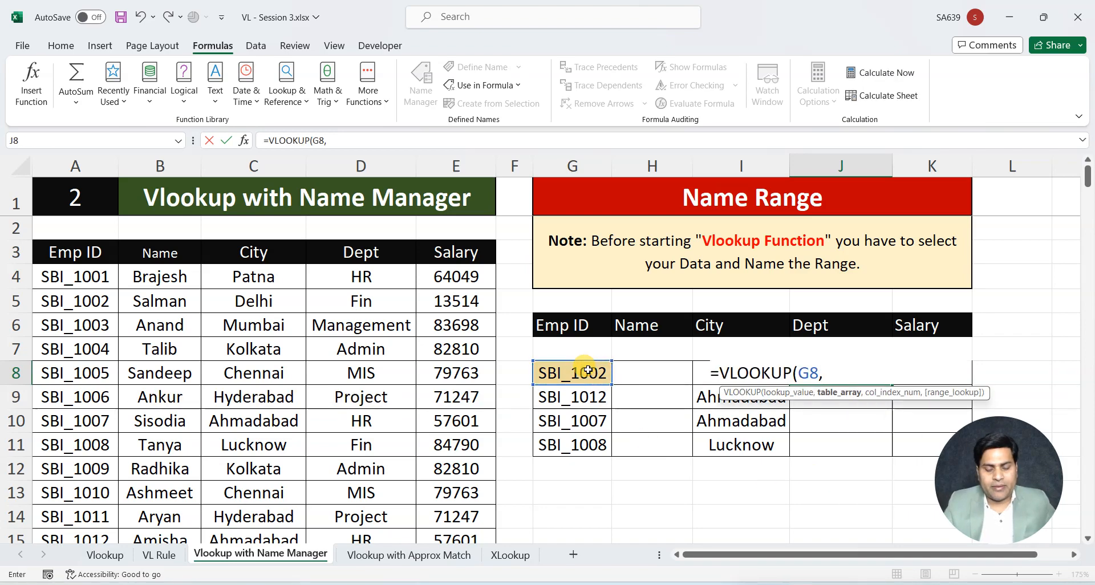
text(mast)
key(Tab)
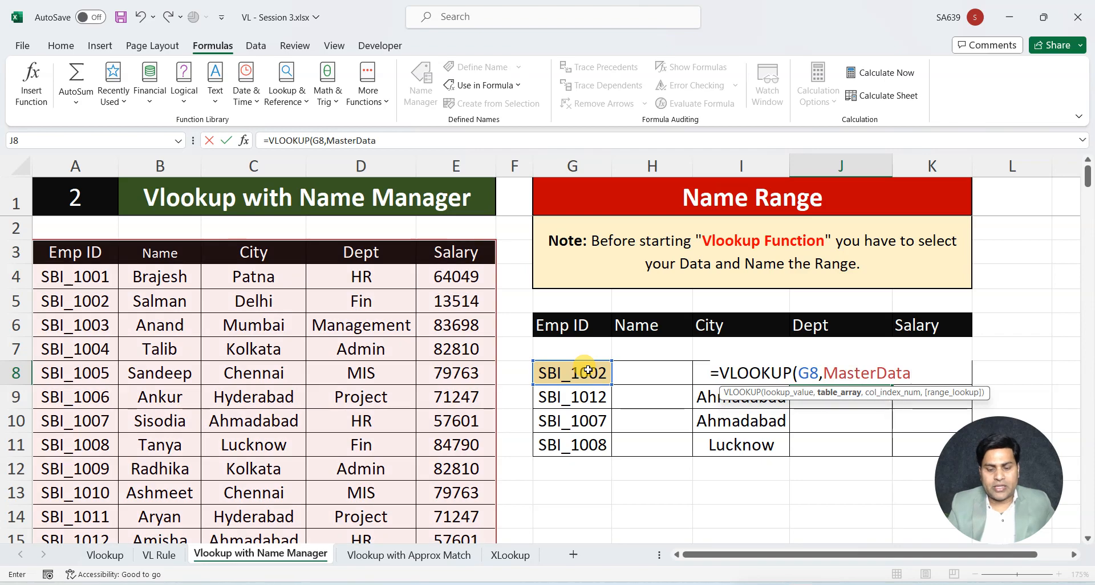
text(,)
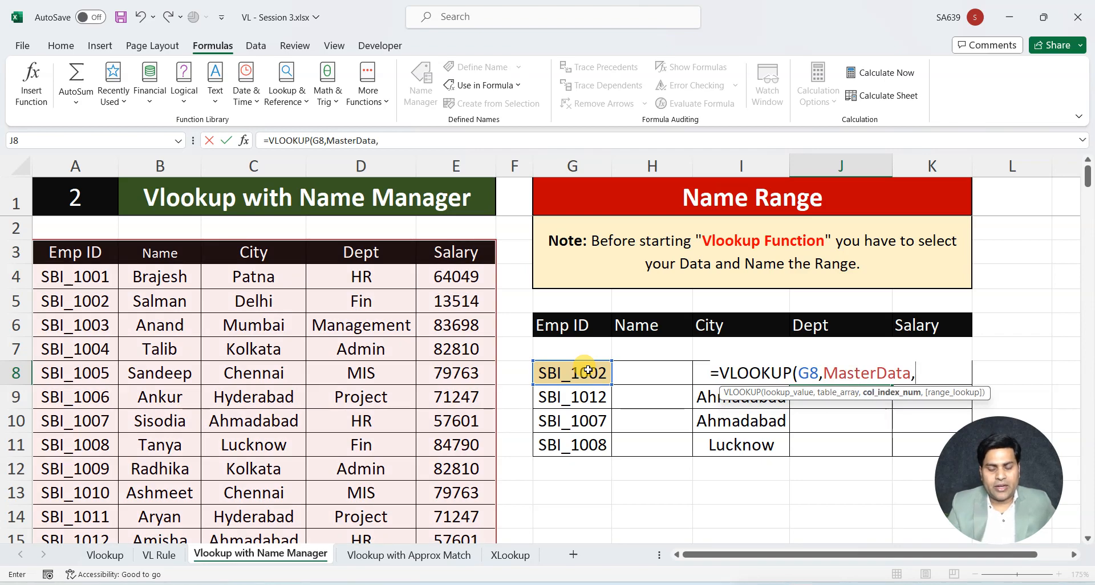
text(4,0))
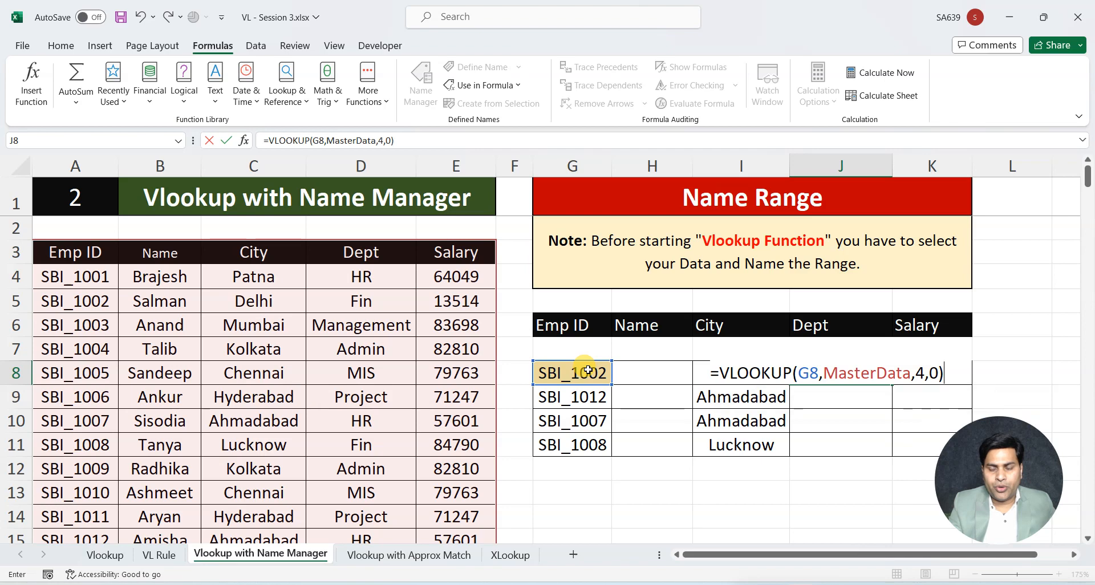
key(Return)
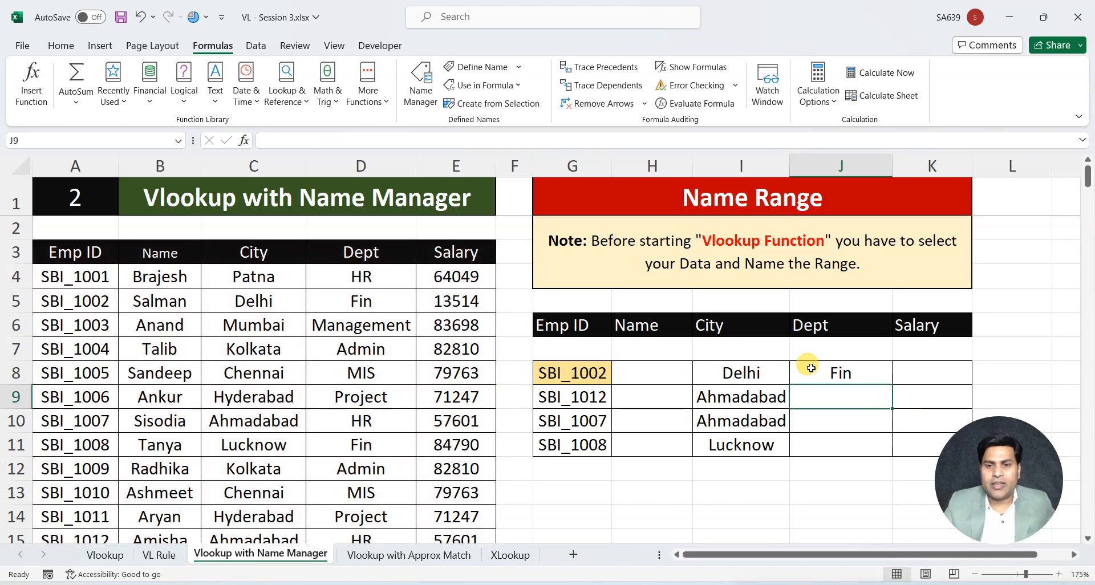
Fill the Dept lookup formula from J8 down to J11
click(850, 371)
drag(892, 384, 878, 445)
click(912, 371)
click(663, 378)
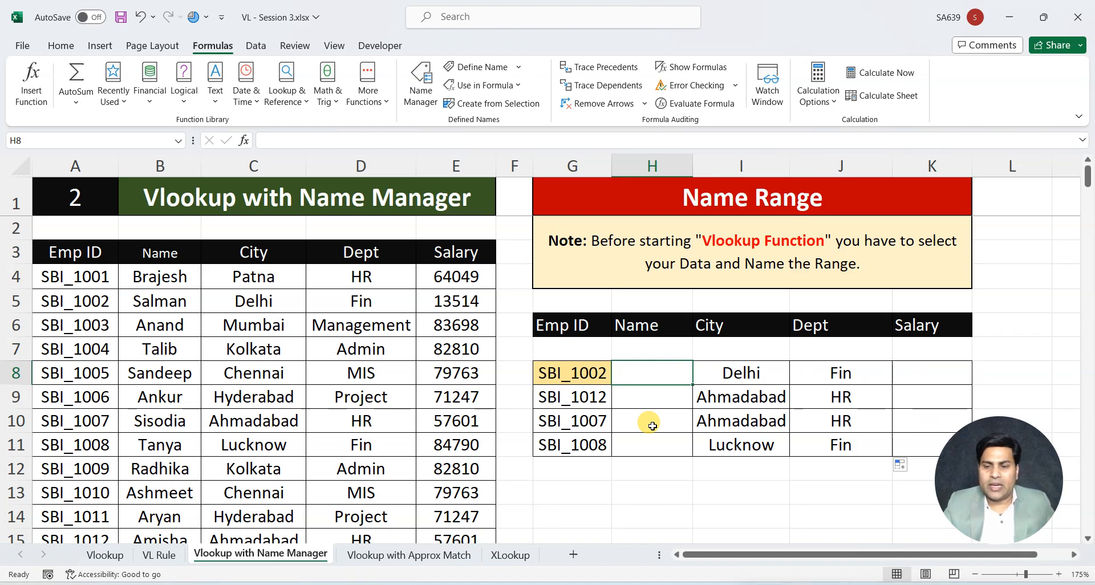
On the Vlookup with Approx Match sheet, review the employee table's Salary column and the Grade column to fill
click(408, 555)
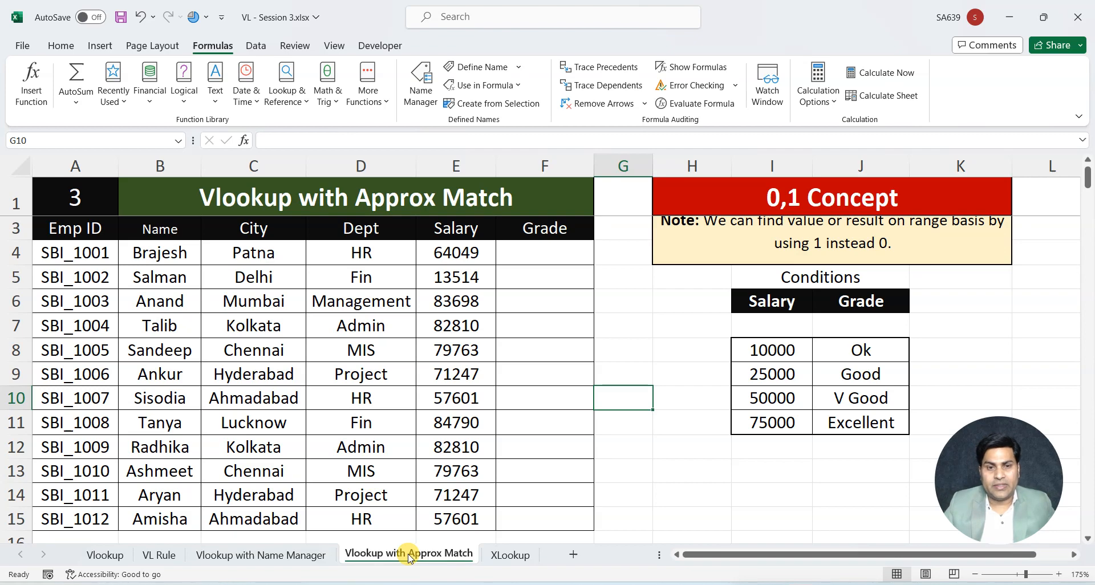
scroll(409, 555, up, 1)
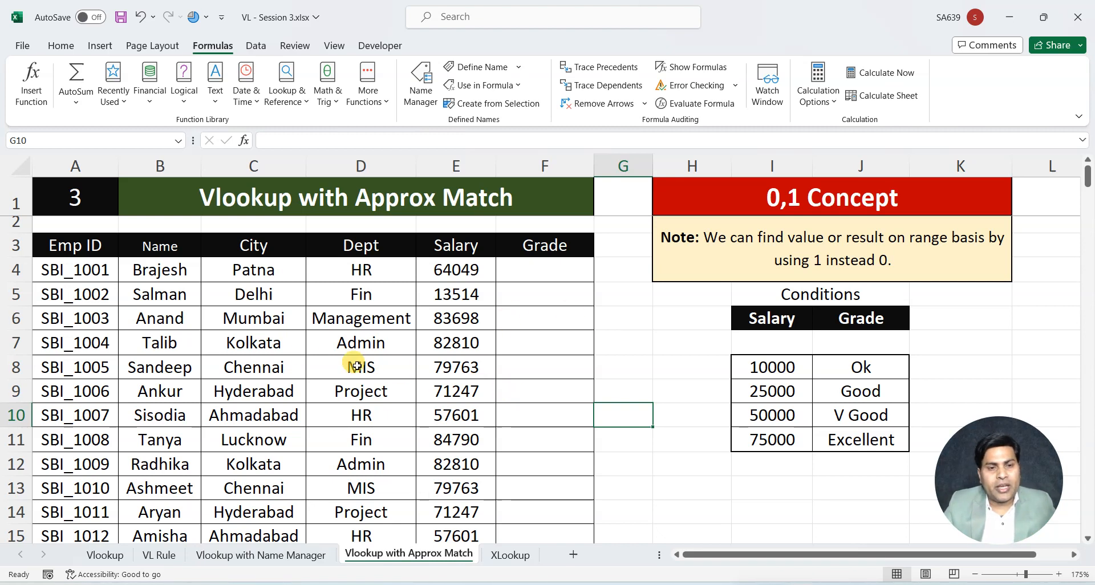
drag(54, 247, 422, 532)
click(455, 235)
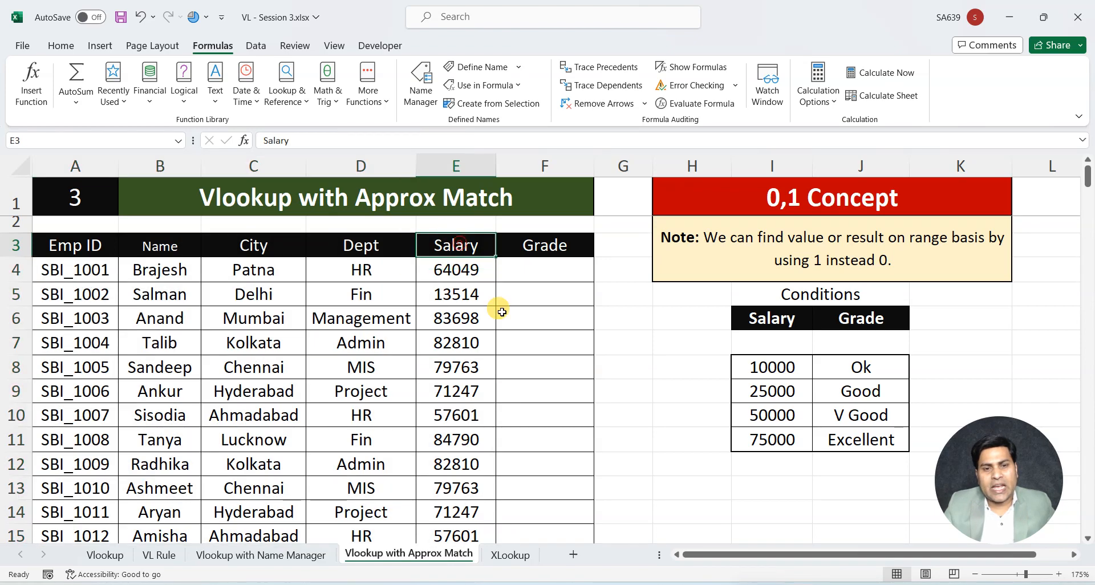
click(145, 273)
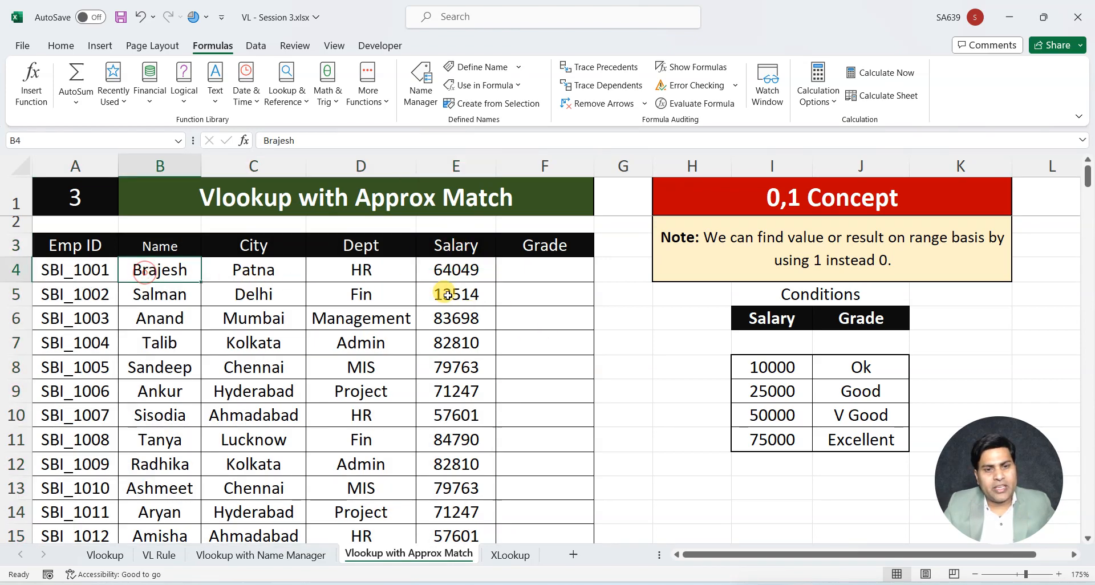
click(459, 270)
click(458, 344)
click(458, 391)
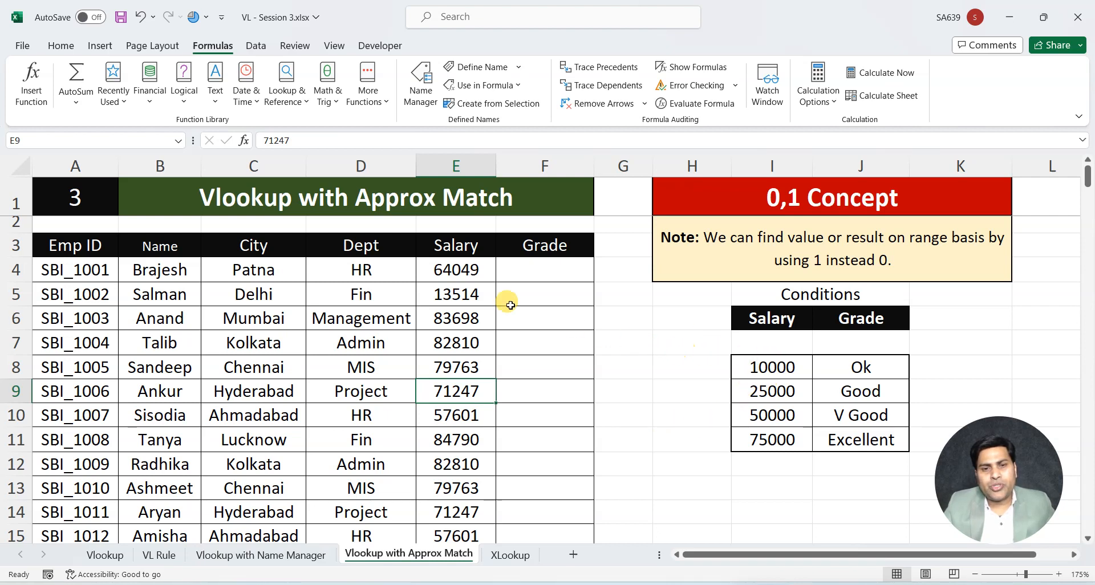
click(531, 277)
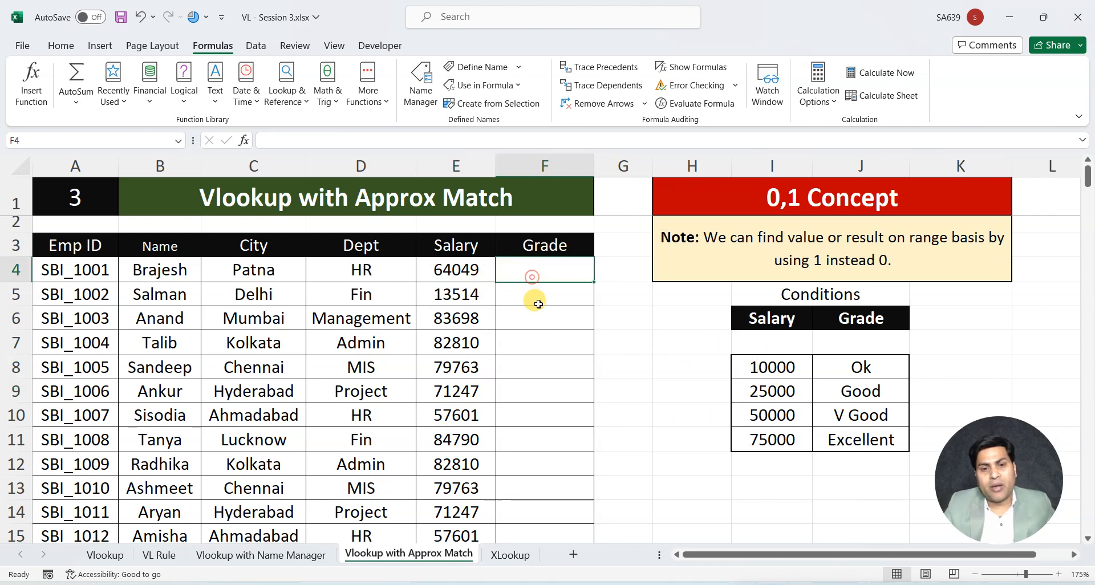
click(538, 308)
click(549, 359)
click(553, 406)
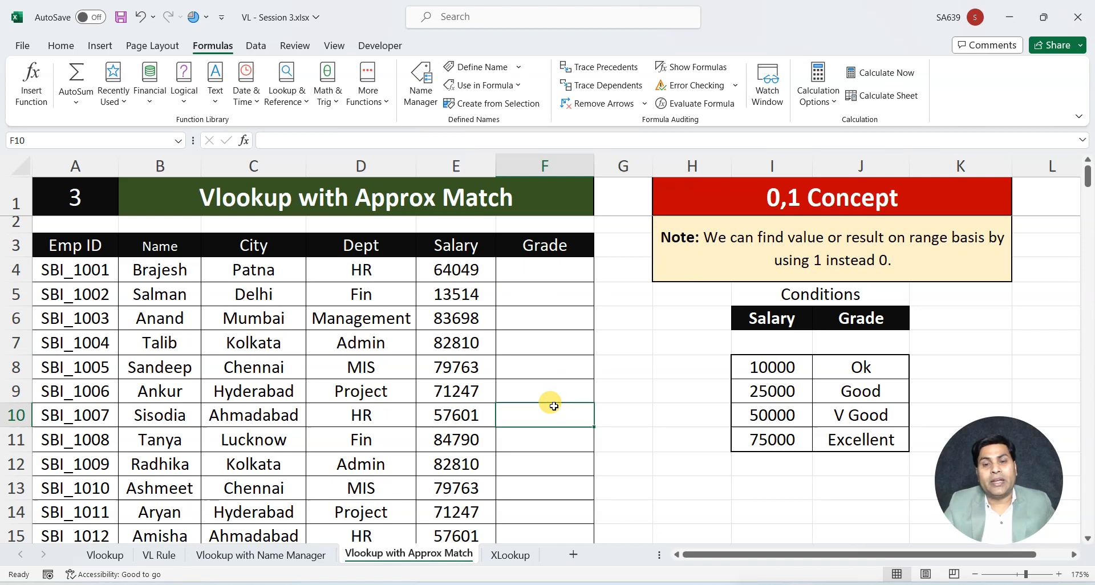
Review each salary threshold and its matching grade in the Conditions table I8:J11
click(758, 442)
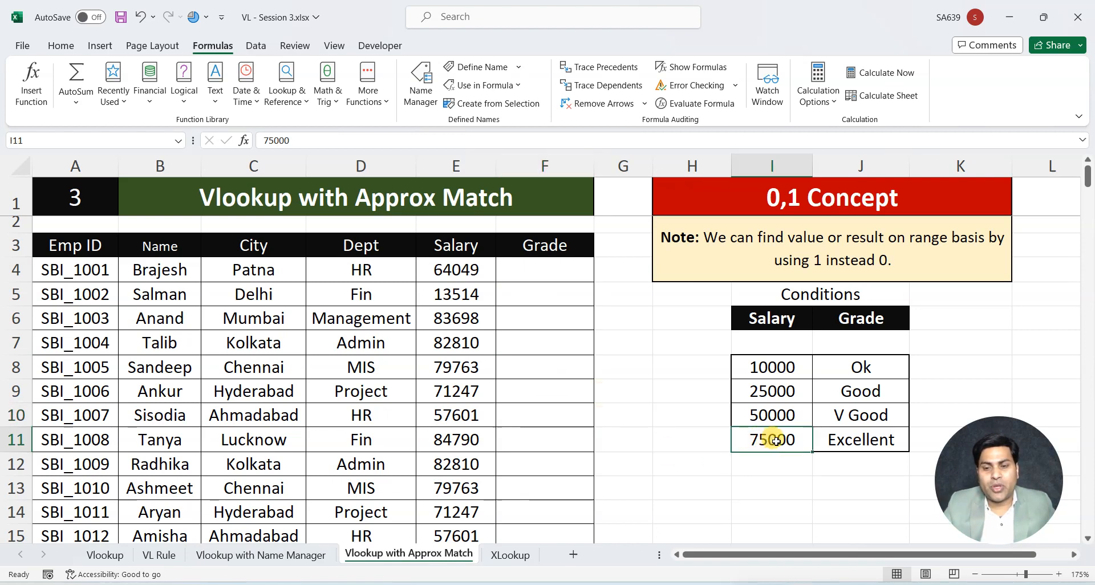
click(844, 439)
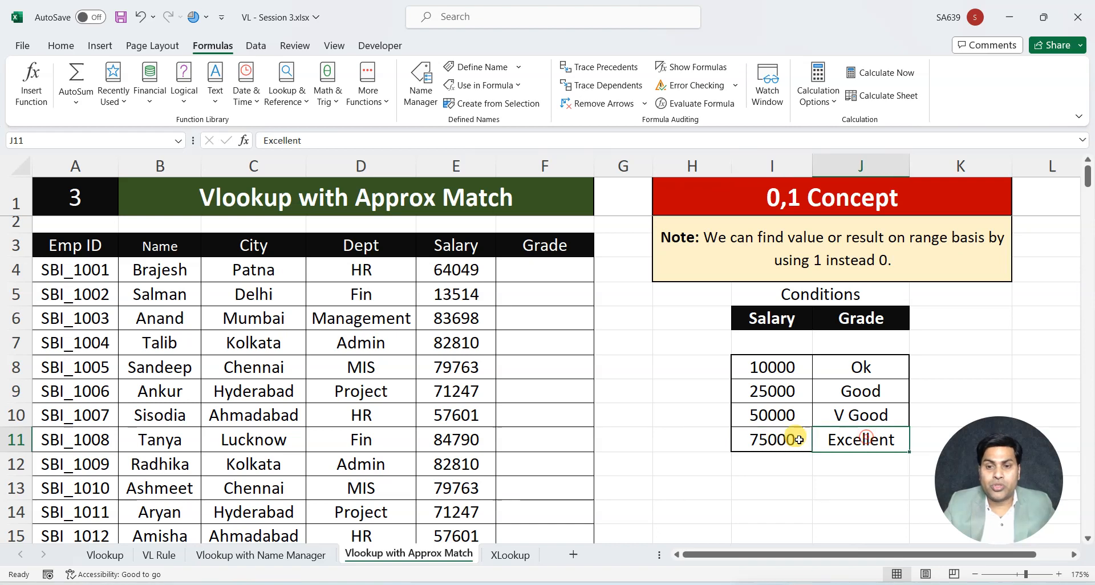
click(548, 265)
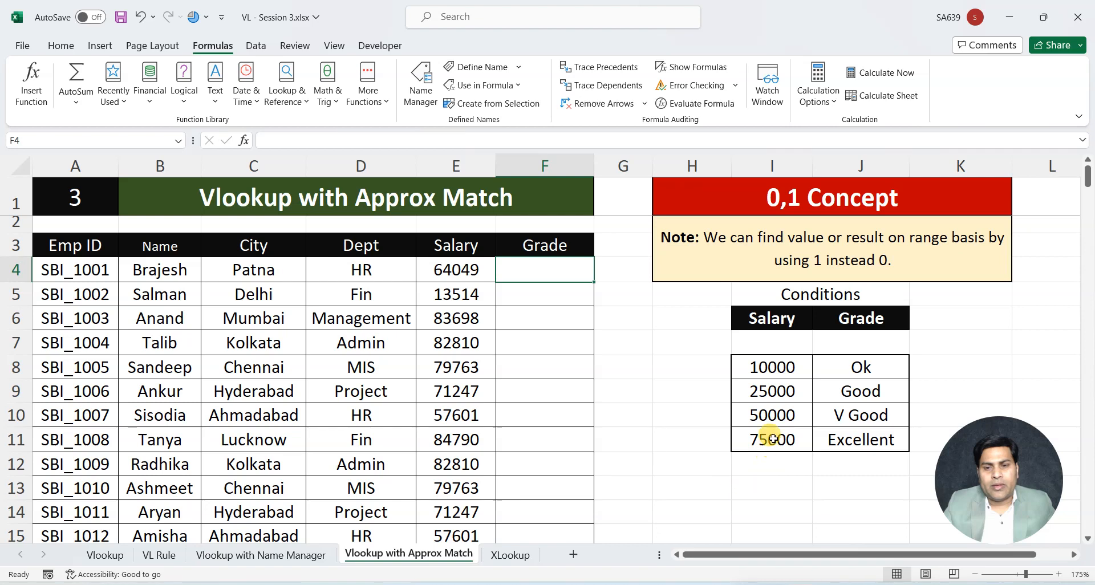
click(776, 407)
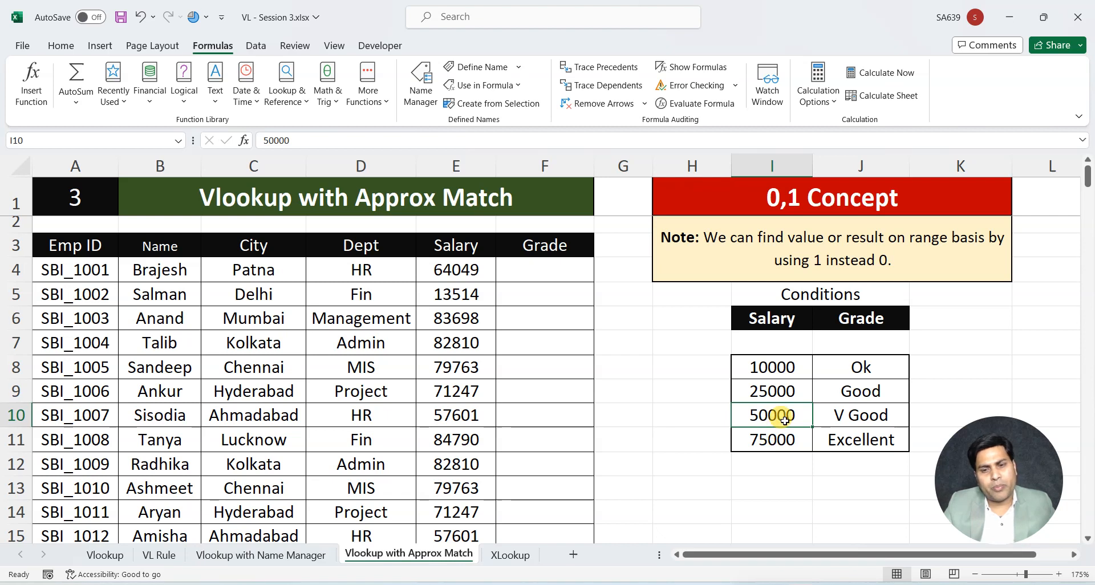
click(858, 416)
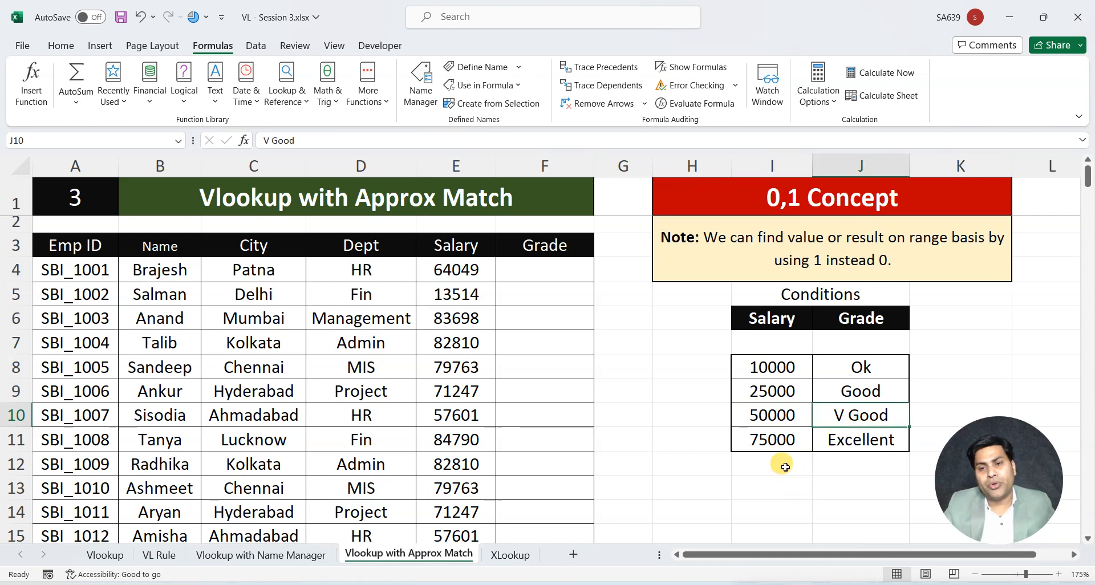
click(769, 394)
click(766, 413)
click(872, 399)
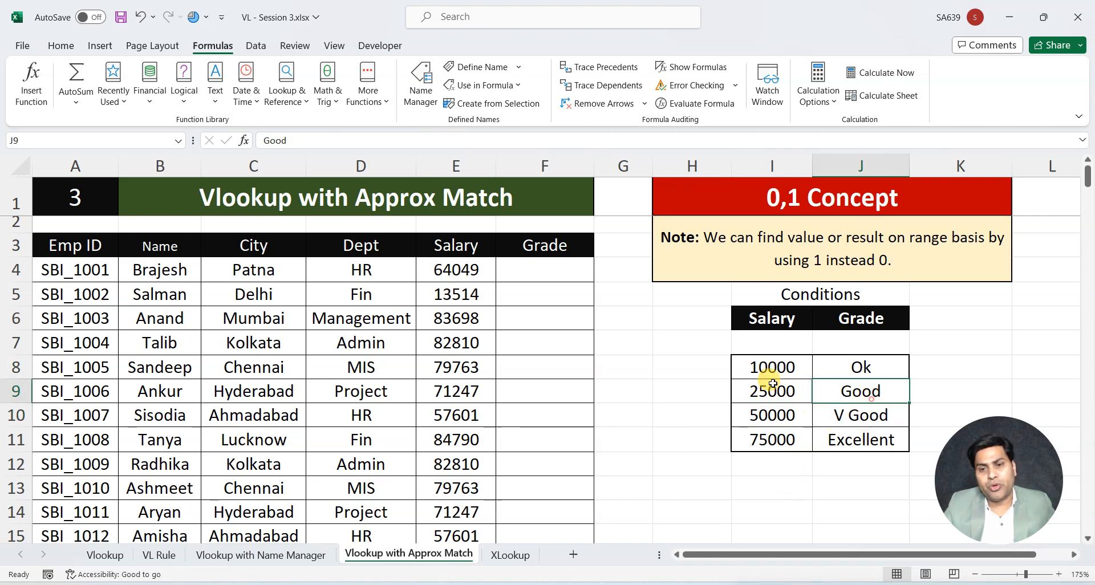
click(772, 384)
click(770, 368)
click(852, 368)
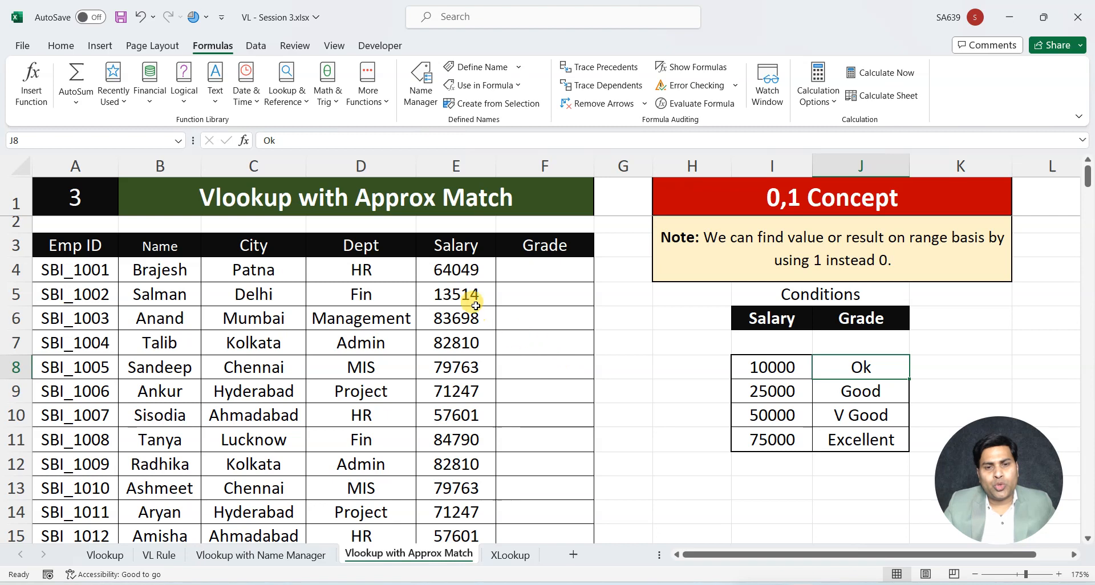
Match the salary in E4 to the 50000 condition and copy its V Good grade from J10 into F4
click(513, 278)
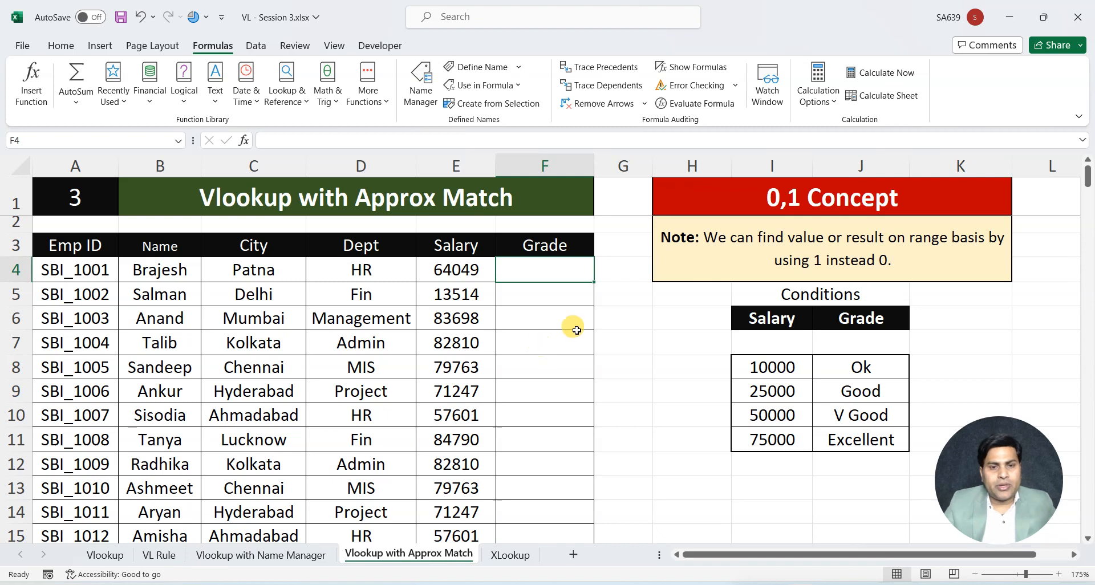
click(451, 272)
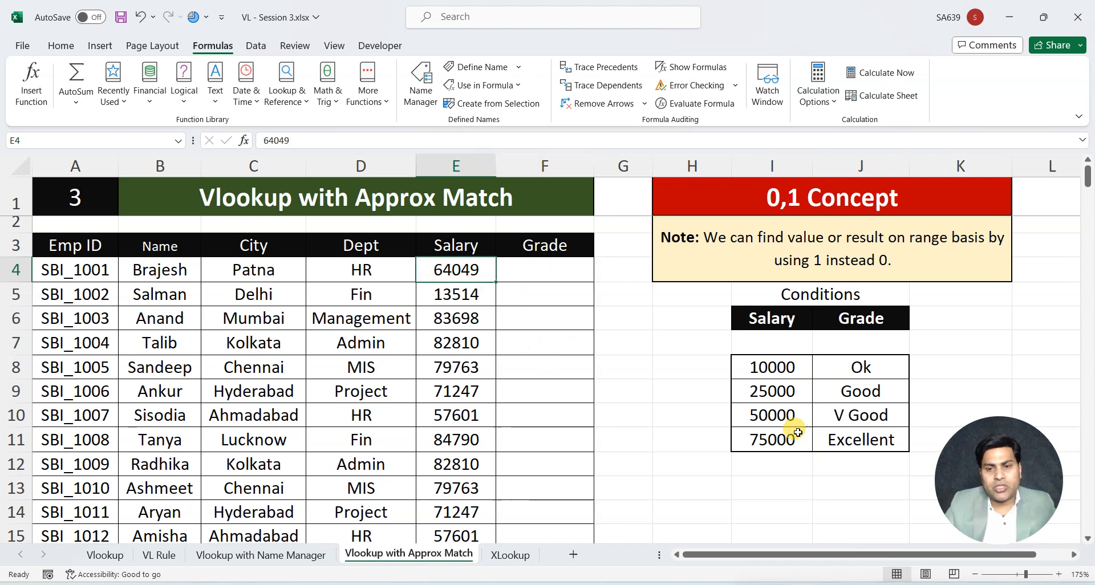
click(794, 413)
click(870, 419)
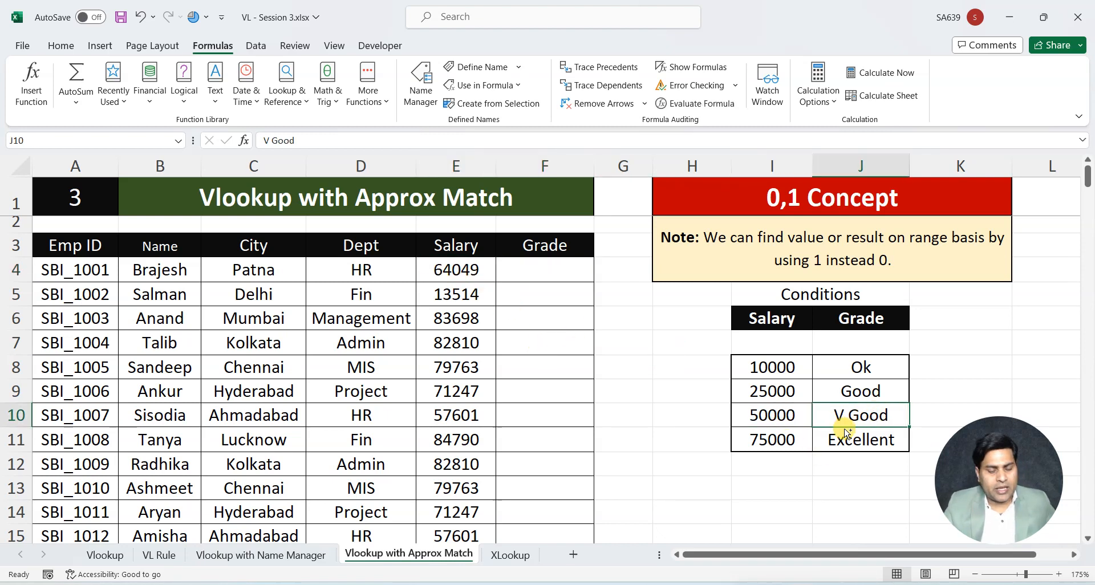
key(ctrl+c)
click(547, 271)
key(ctrl+v)
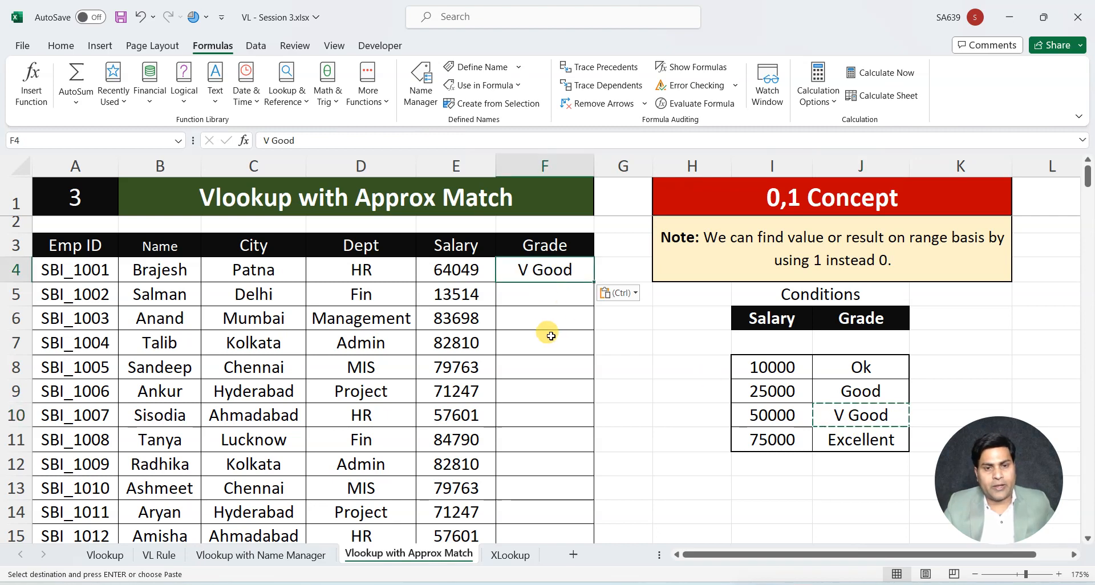
Match the salary in E5 to the 10000 condition and copy its Ok grade from J8 into F5
click(462, 294)
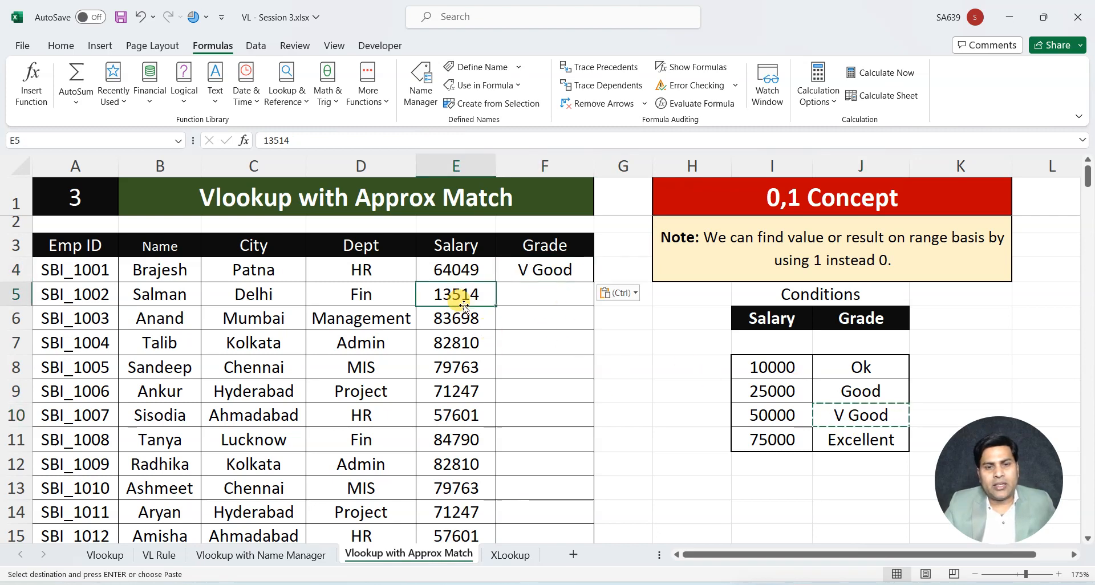
click(789, 368)
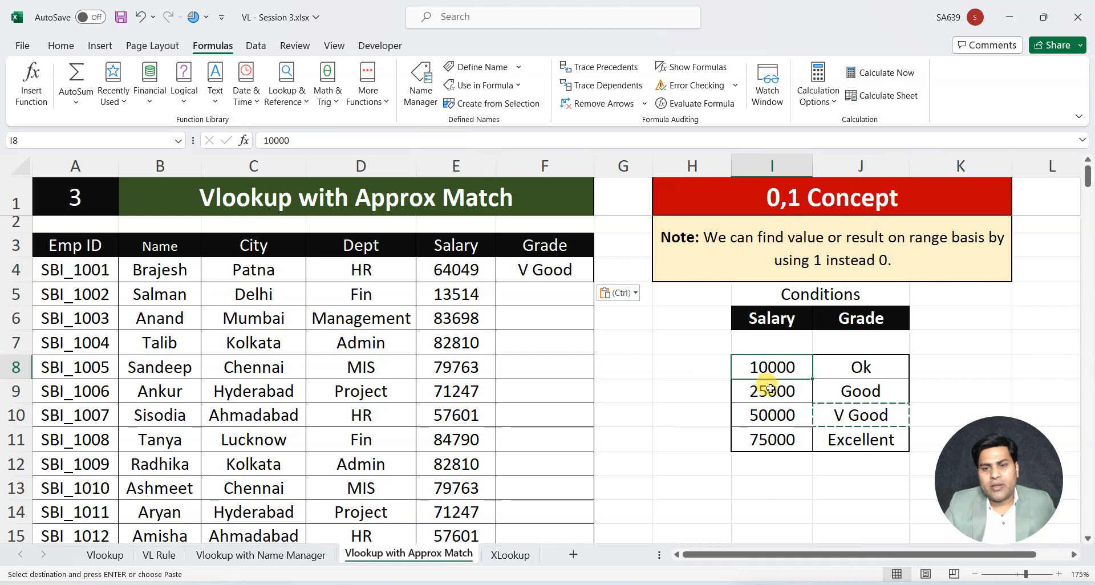
click(852, 370)
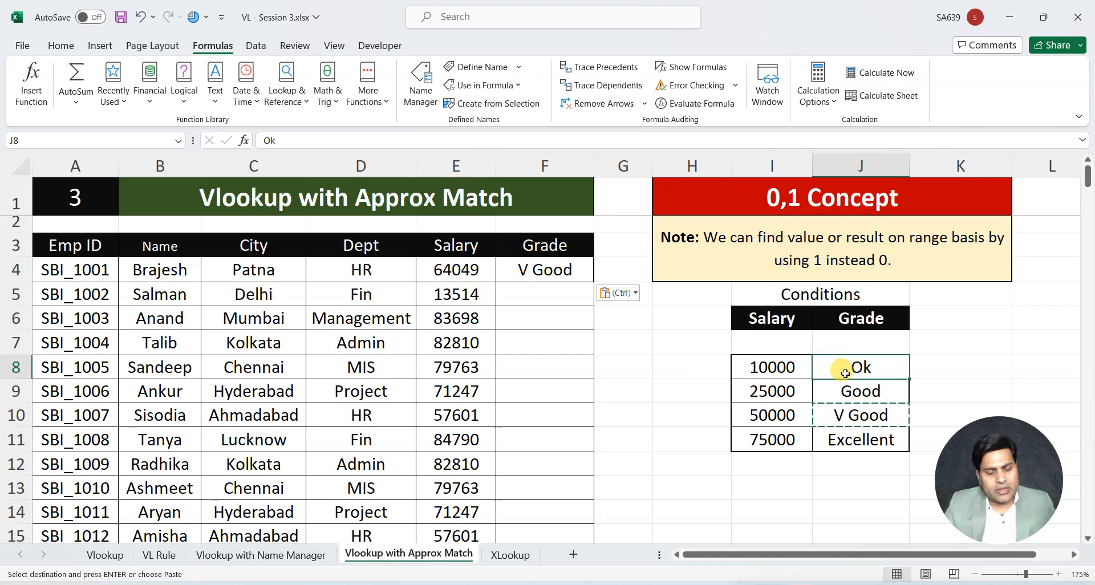
key(ctrl+c)
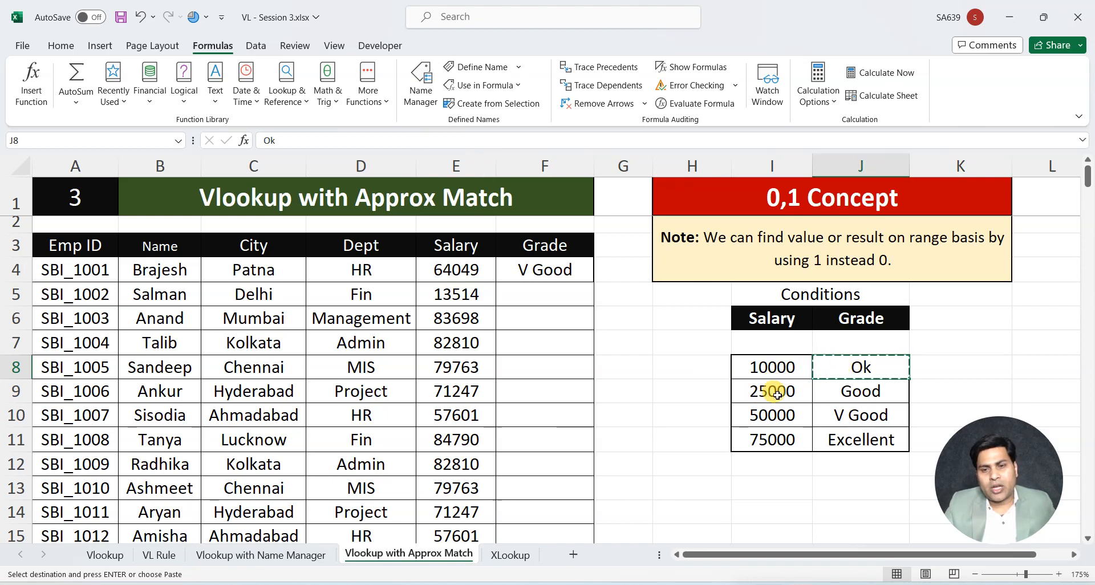
click(536, 292)
key(ctrl+v)
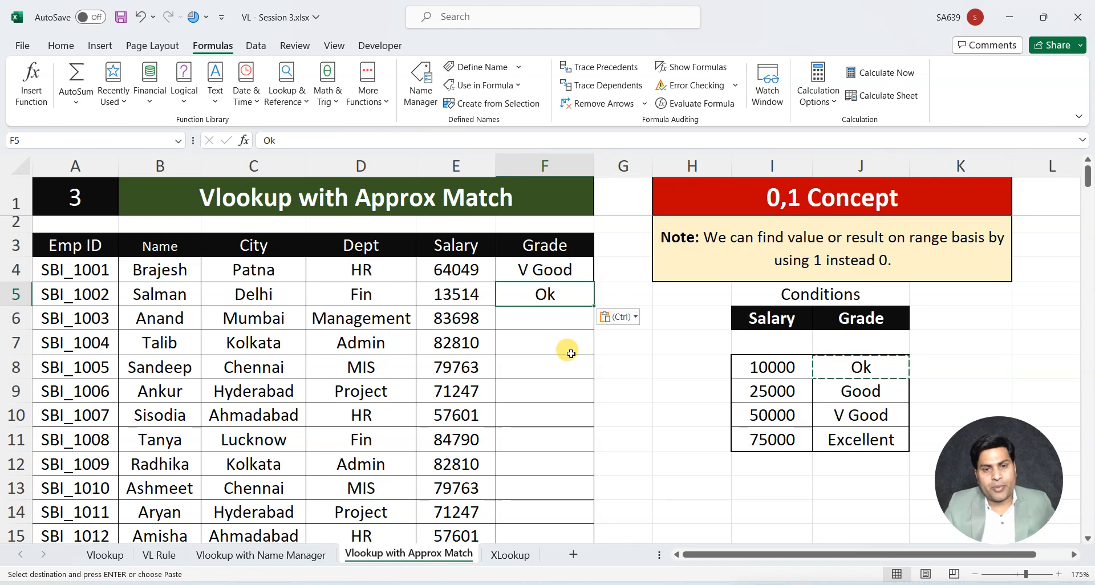
Check the 25000 condition and its Good grade, and clear the manually copied grades in F4:F9
click(764, 391)
click(840, 393)
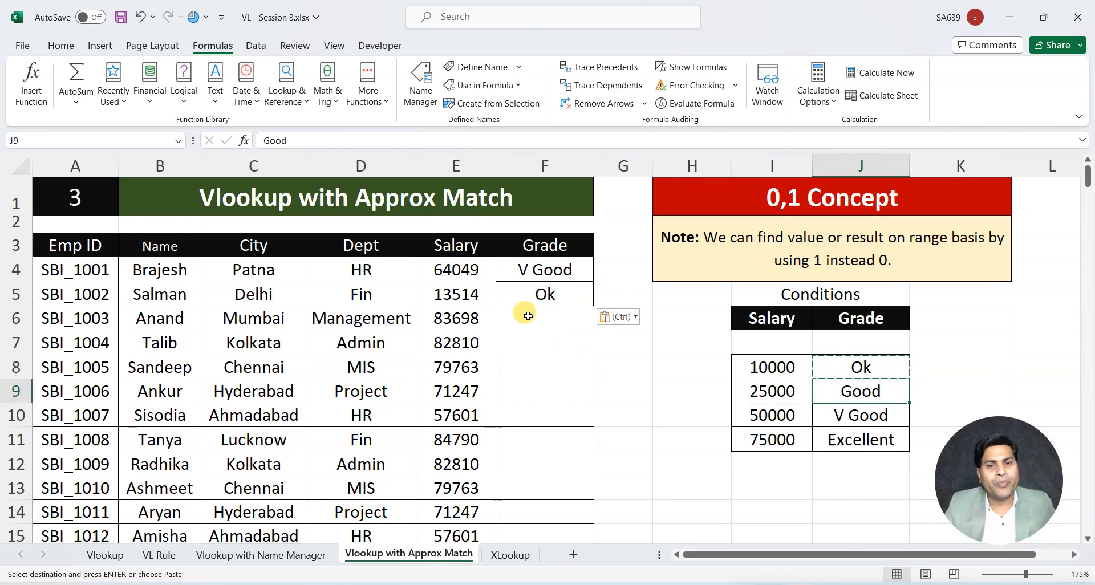
drag(532, 271, 539, 393)
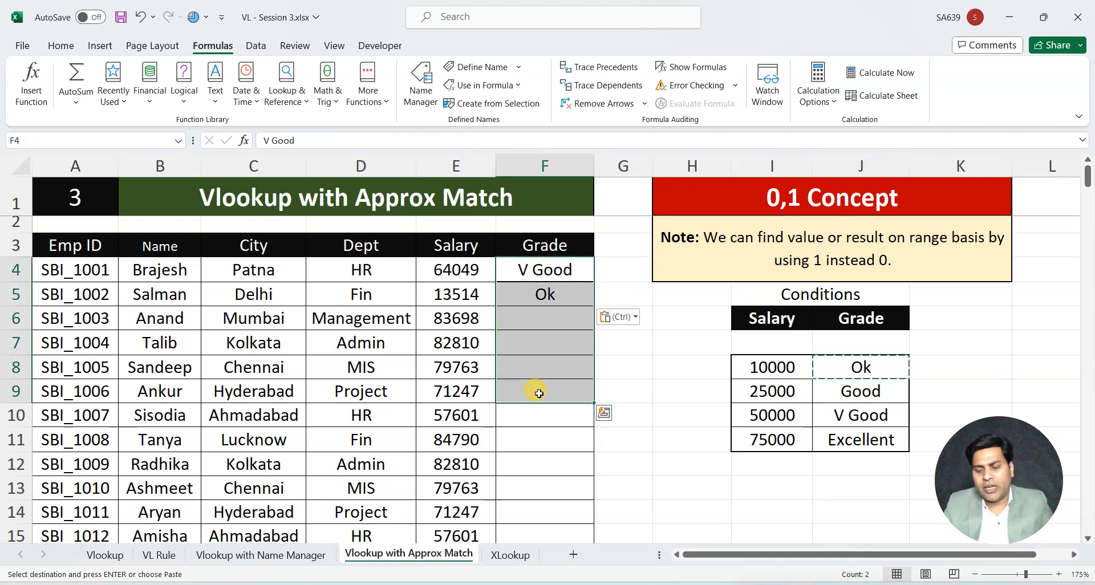
key(Delete)
click(545, 440)
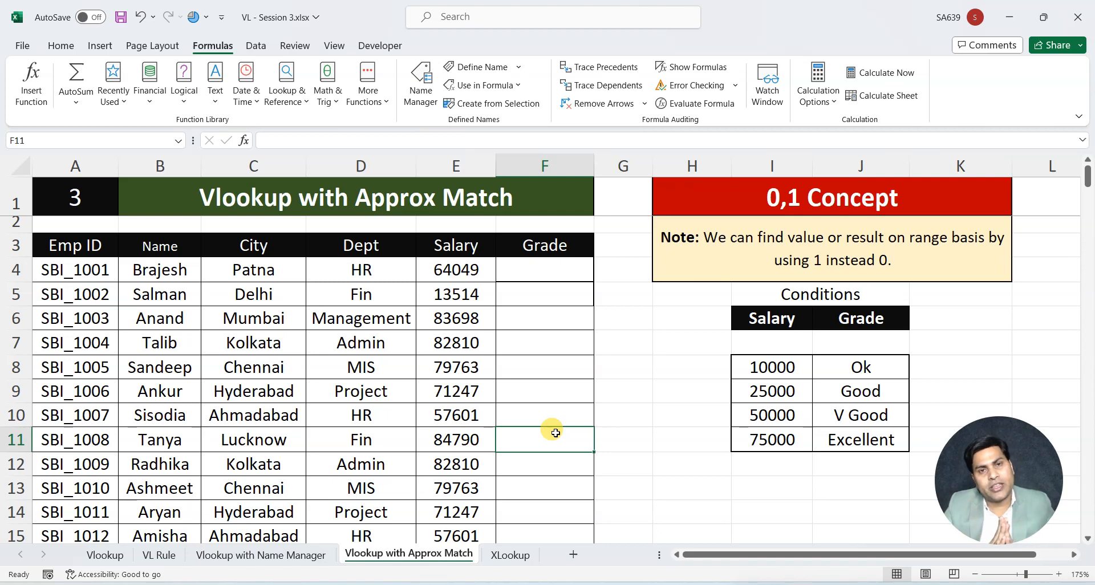
Start an IF formula in F4 that returns "Excellent" when the salary in E4 is >=75000
click(546, 272)
text(=if)
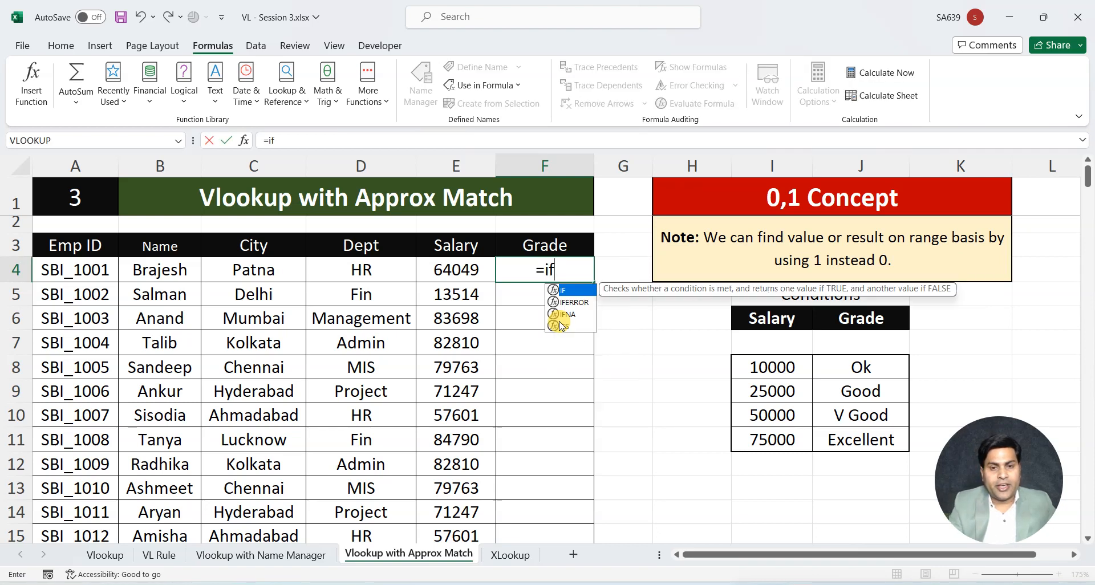
text(()
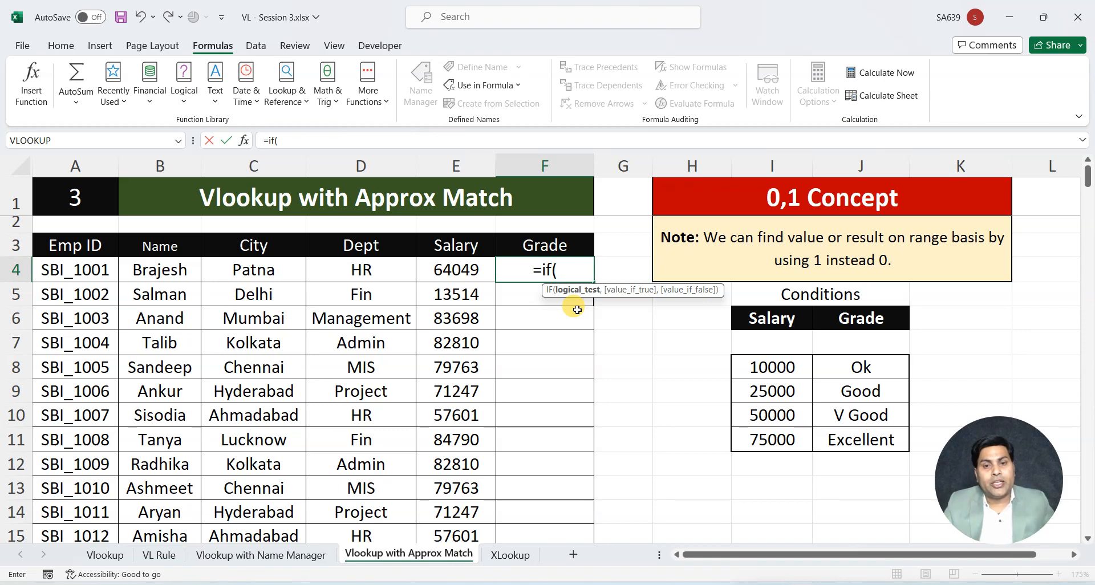
click(456, 268)
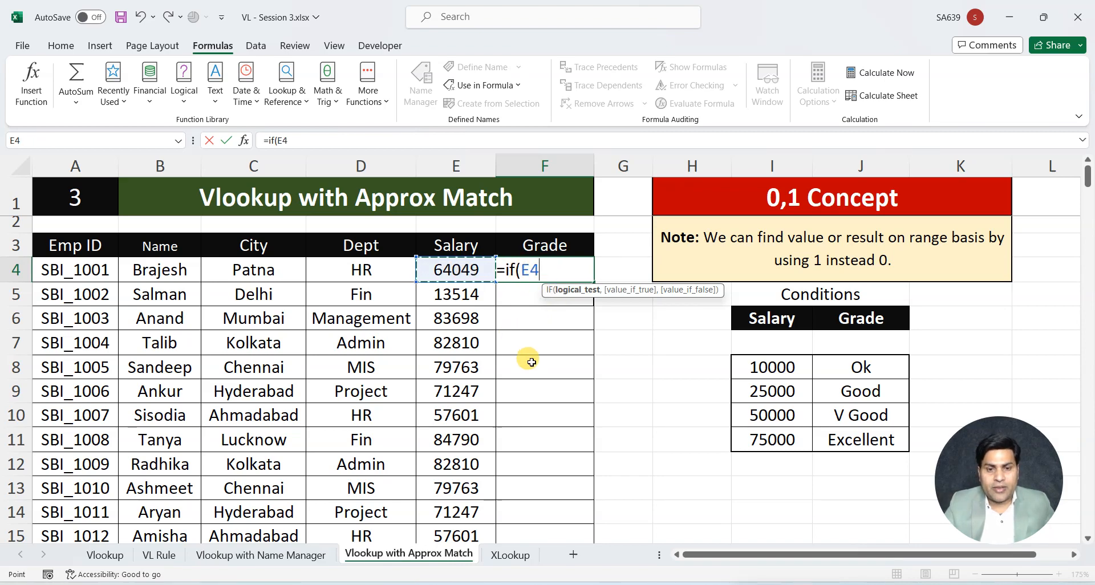
text(>)
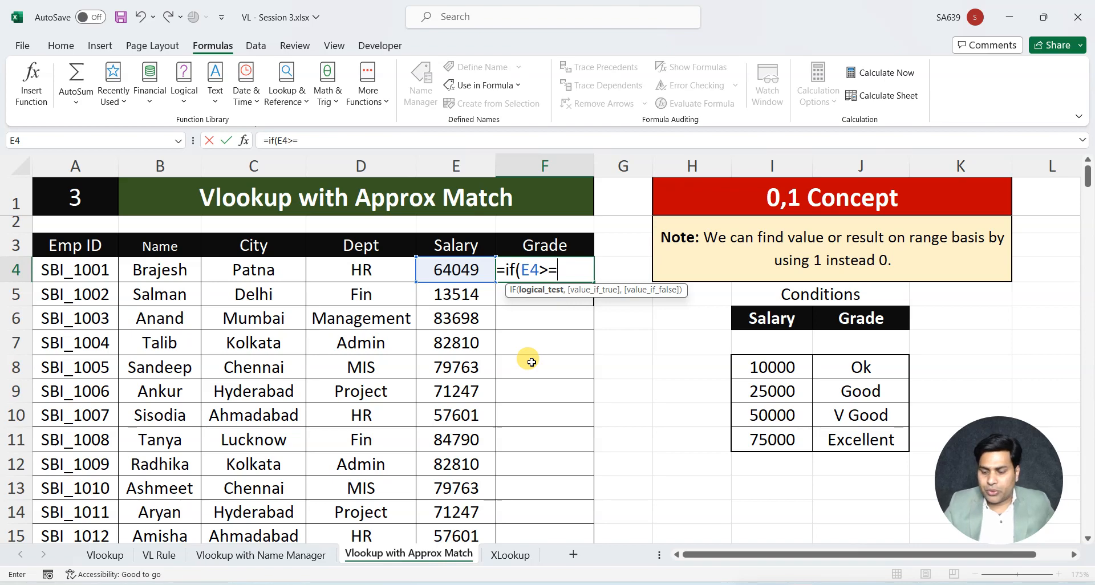
text(=75000)
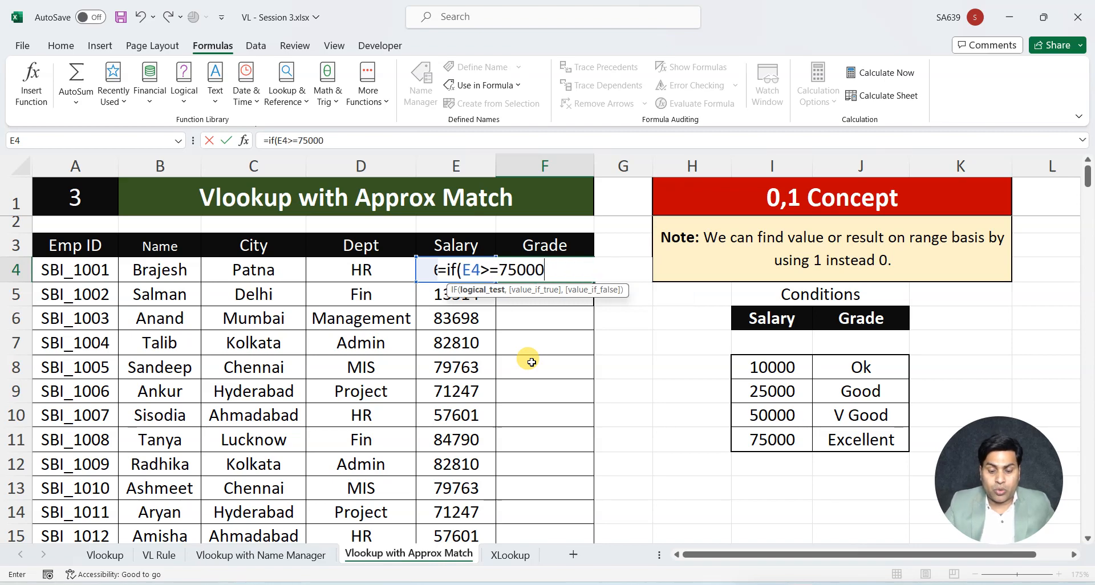
text(,")
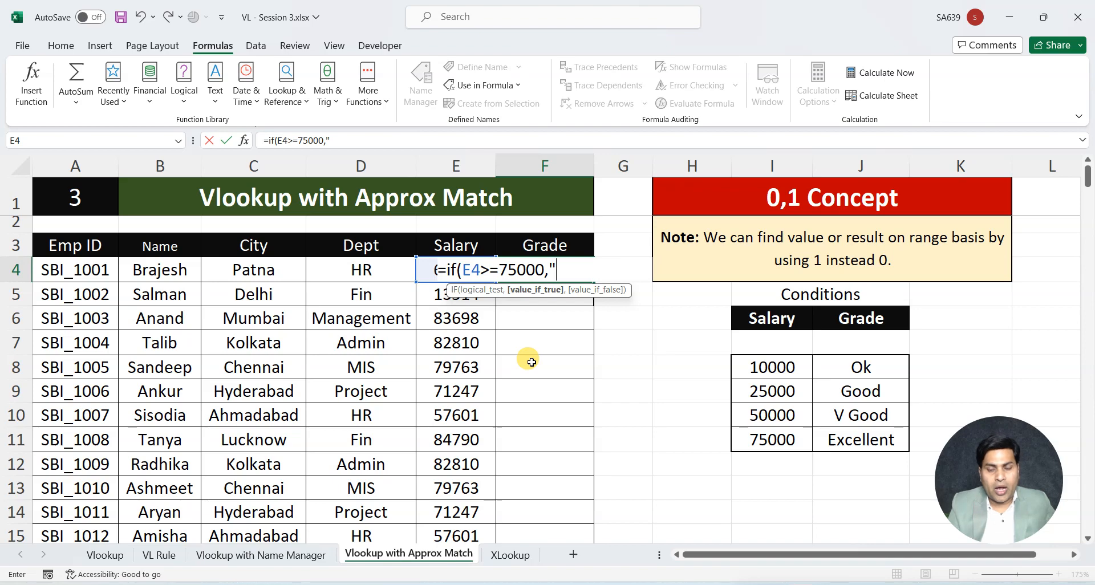
text(Excel)
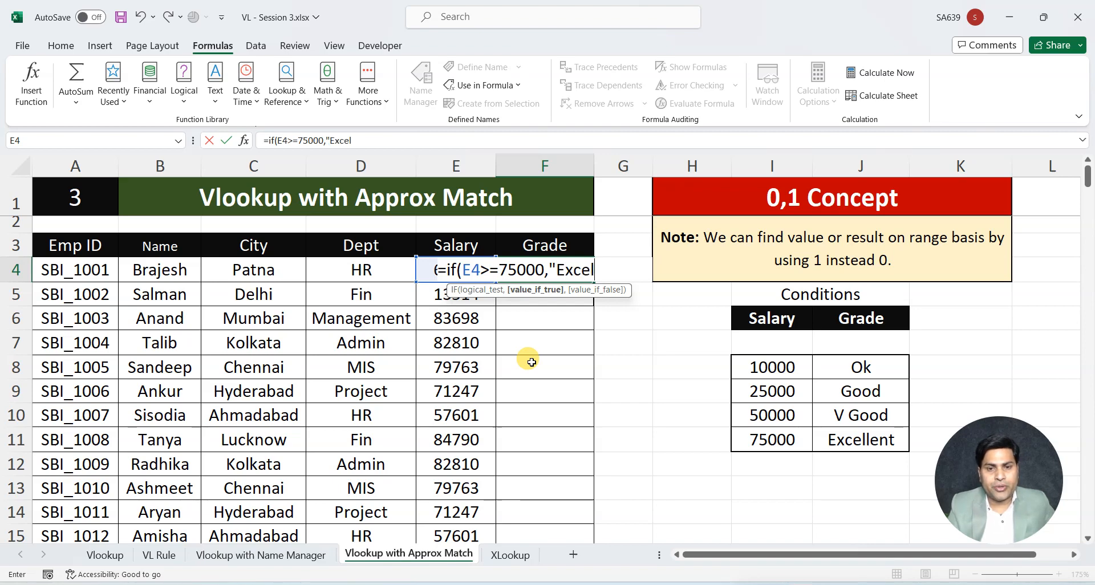
text(lent)
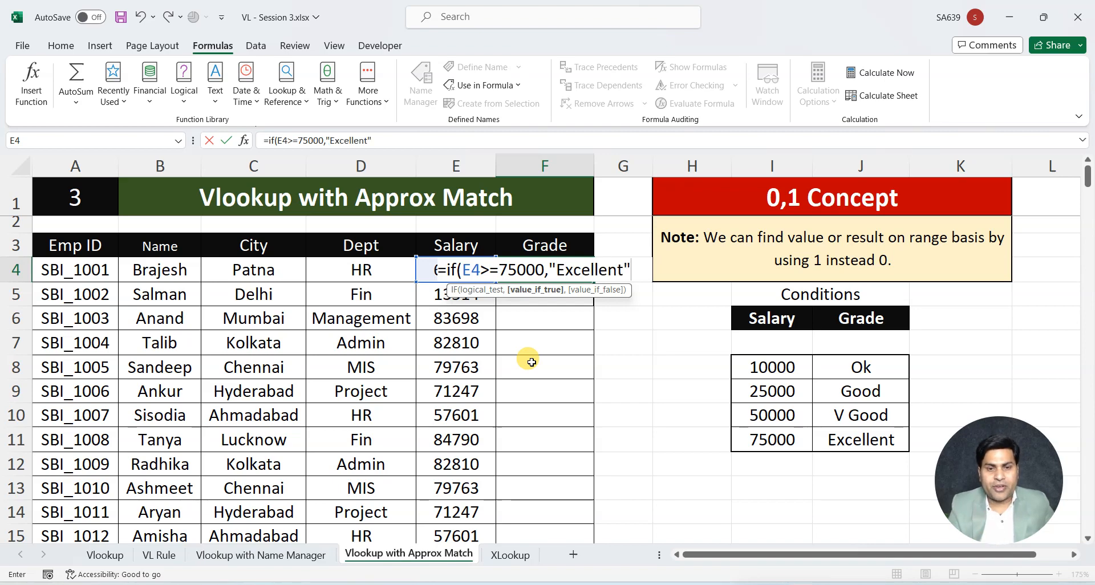
text(",)
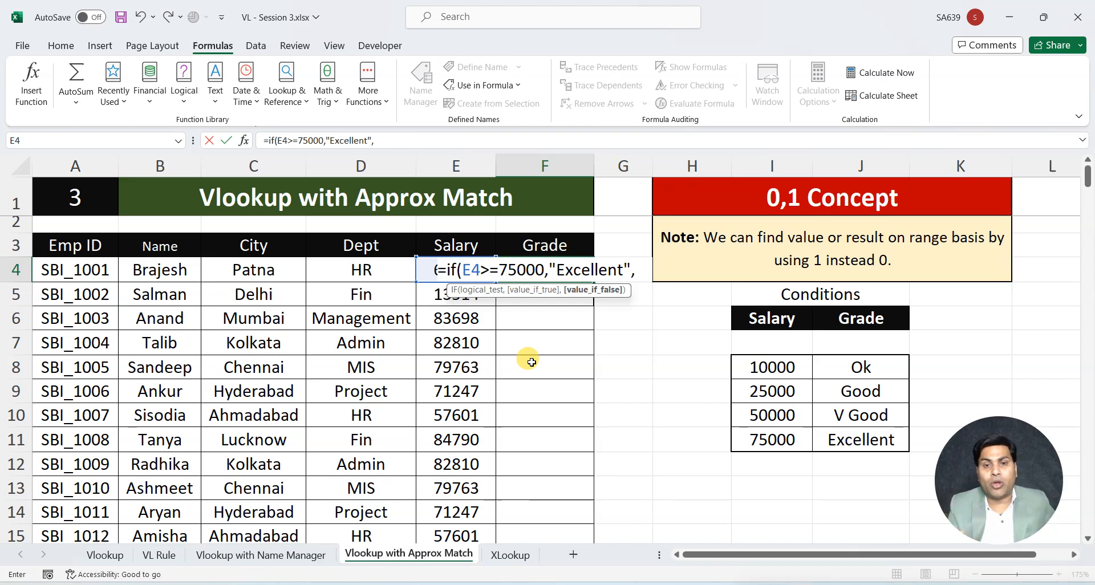
Nest a second IF in the F4 formula that returns "V Good" when E4>=50000
text(if)
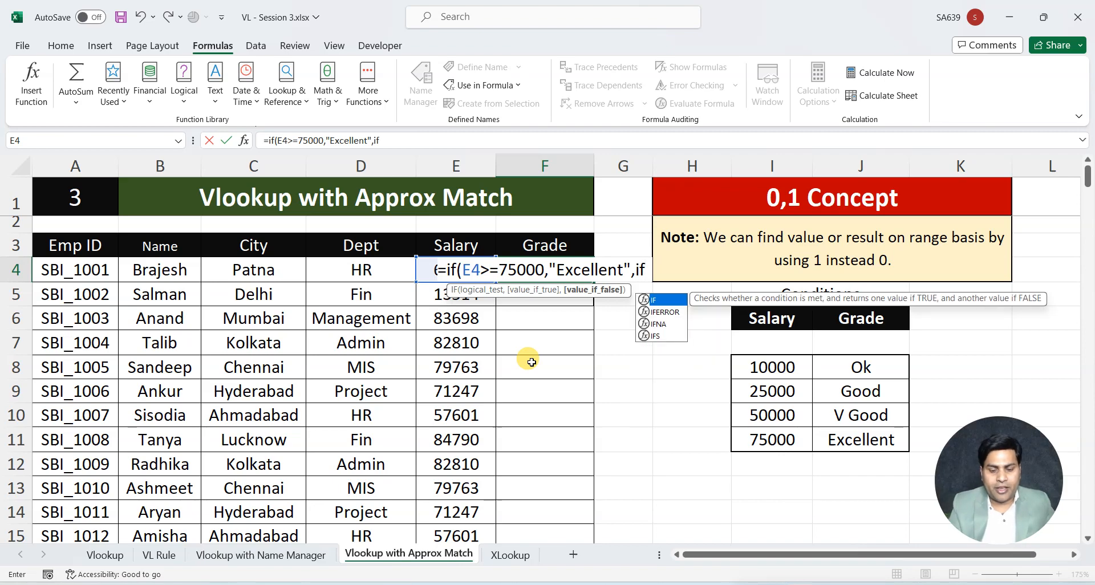
text(()
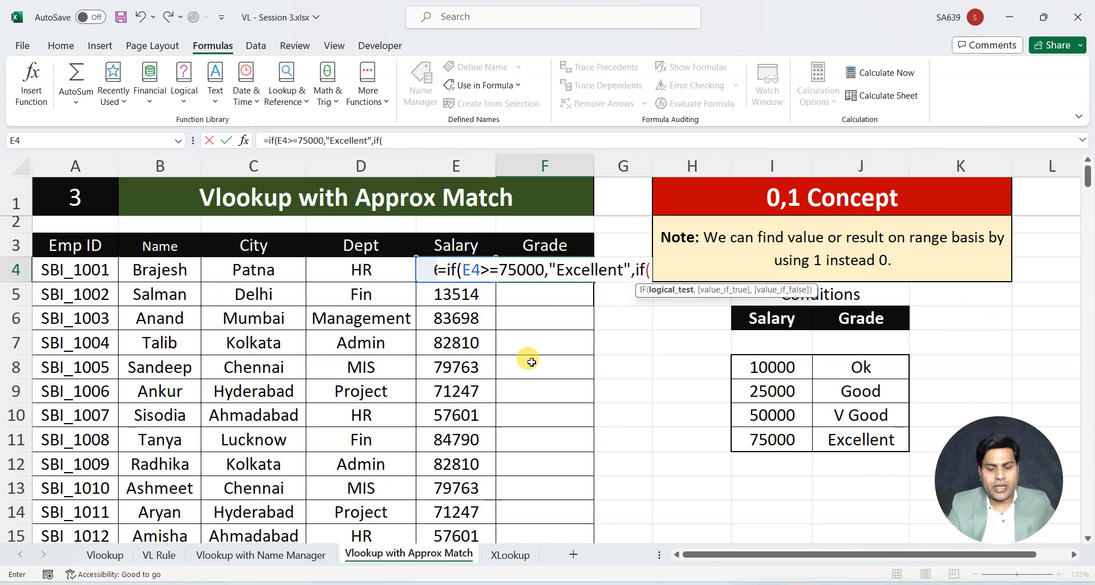
key(Left)
text(E4)
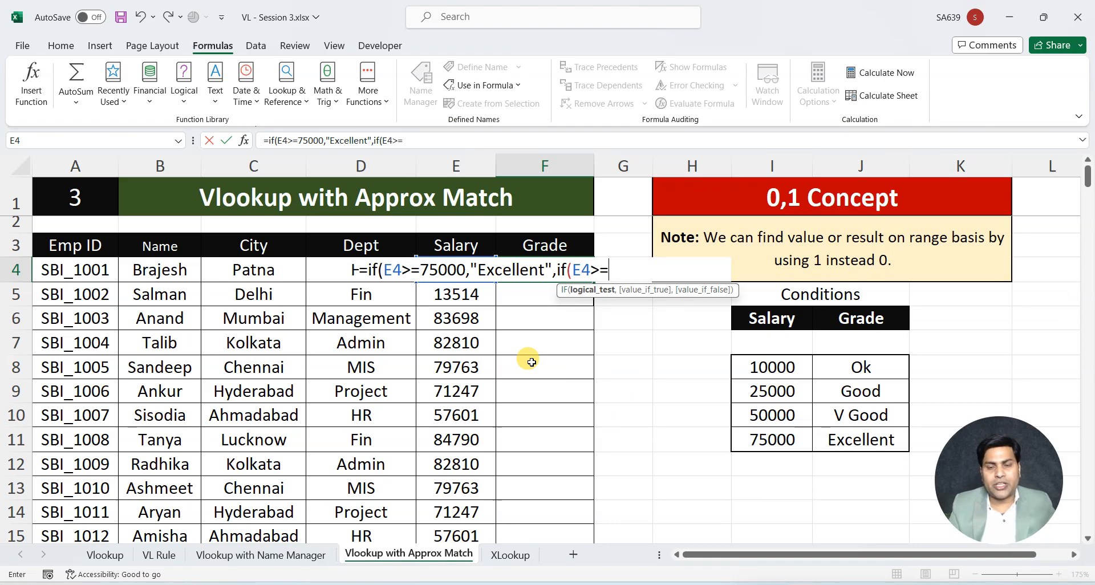
text(>=5000)
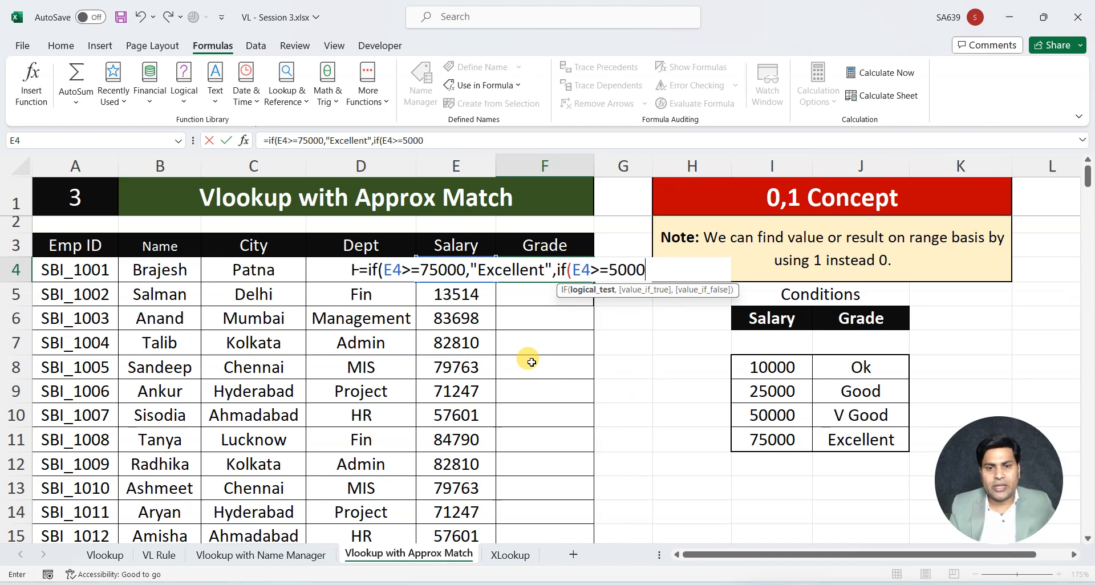
text(0,)
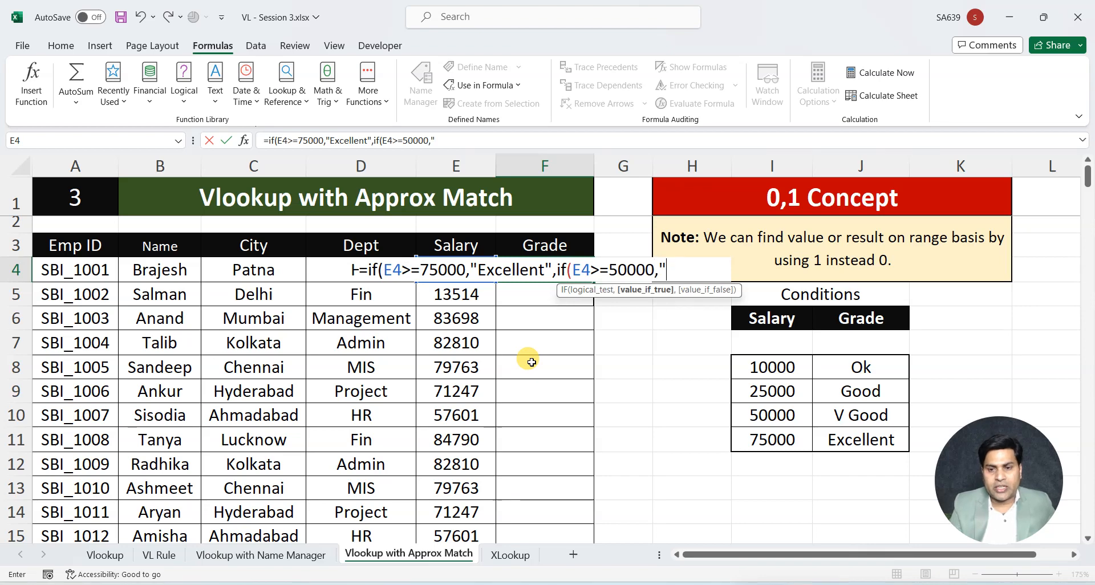
text("V Good",)
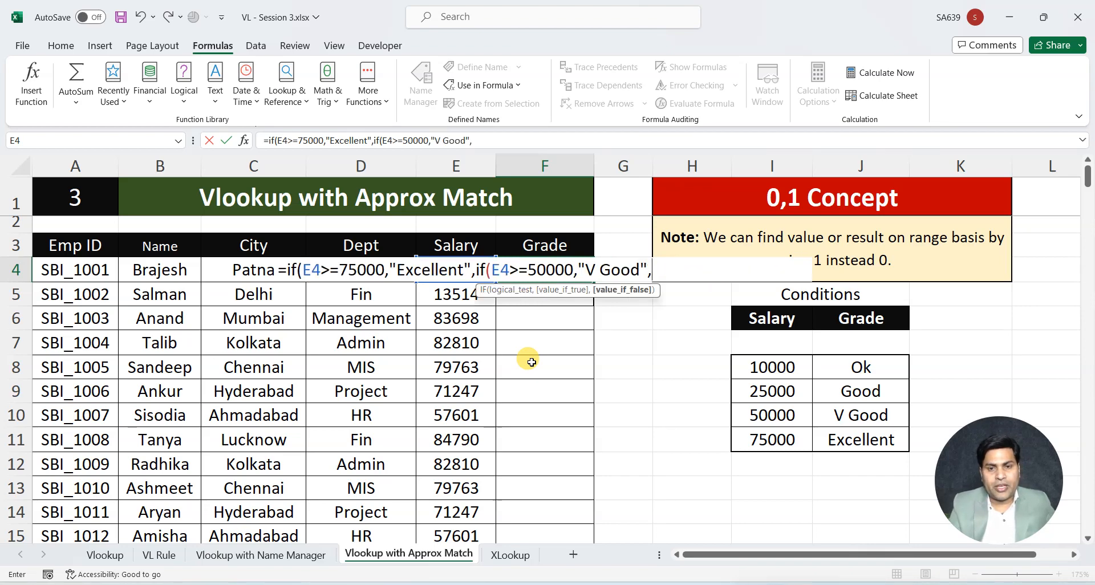
text(if(E)
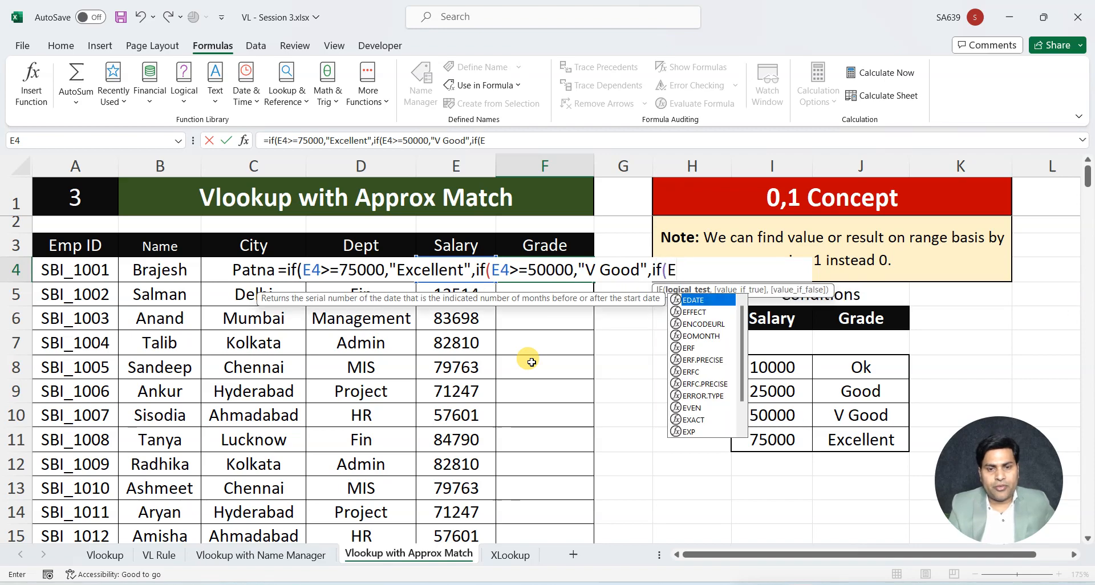
text(4)
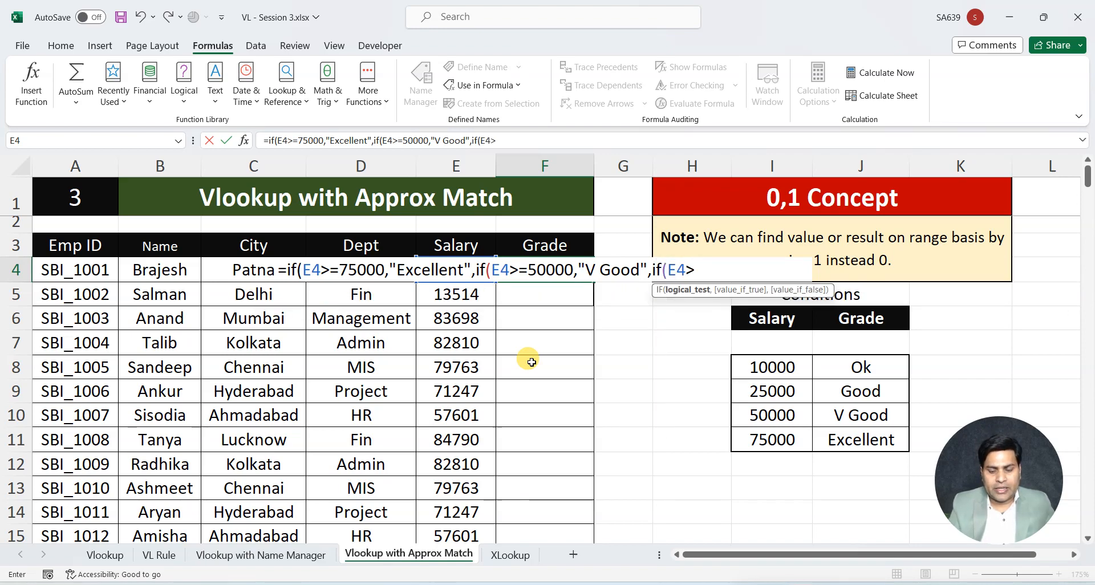
text(>=2)
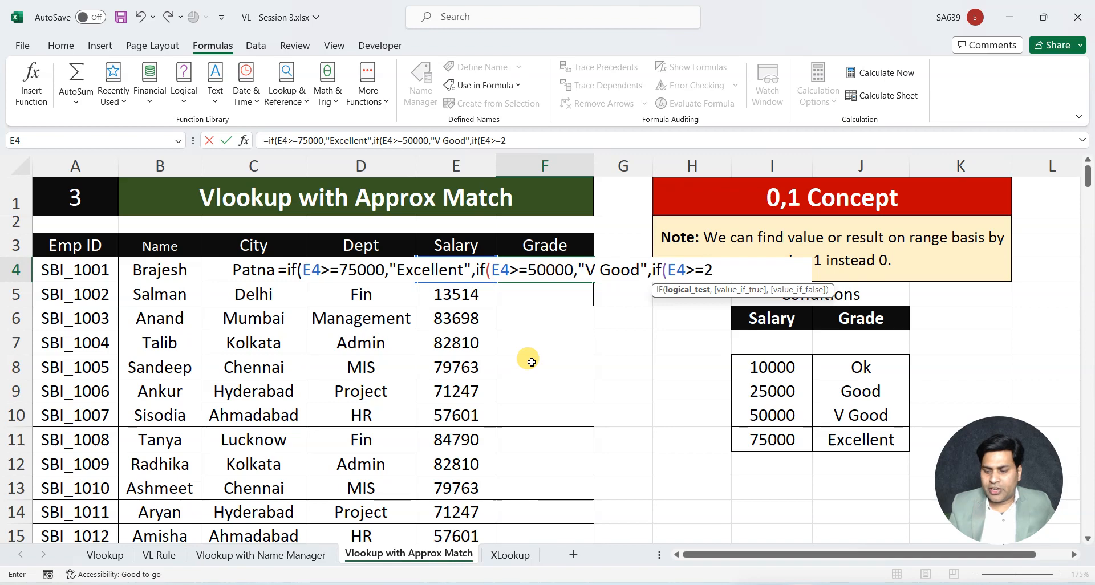
text(5000,"Goo)
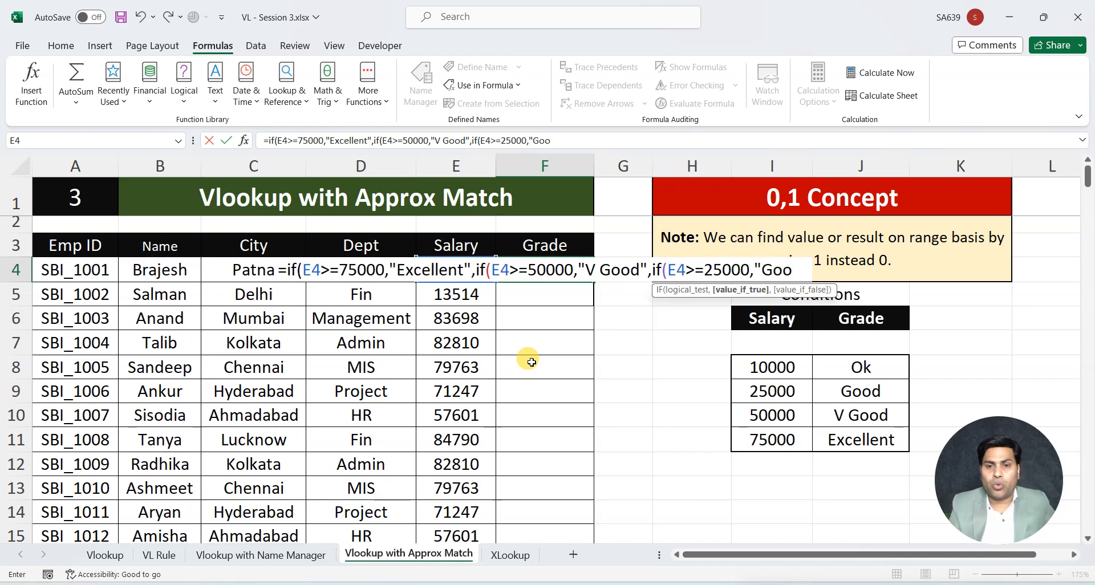
text(d",)
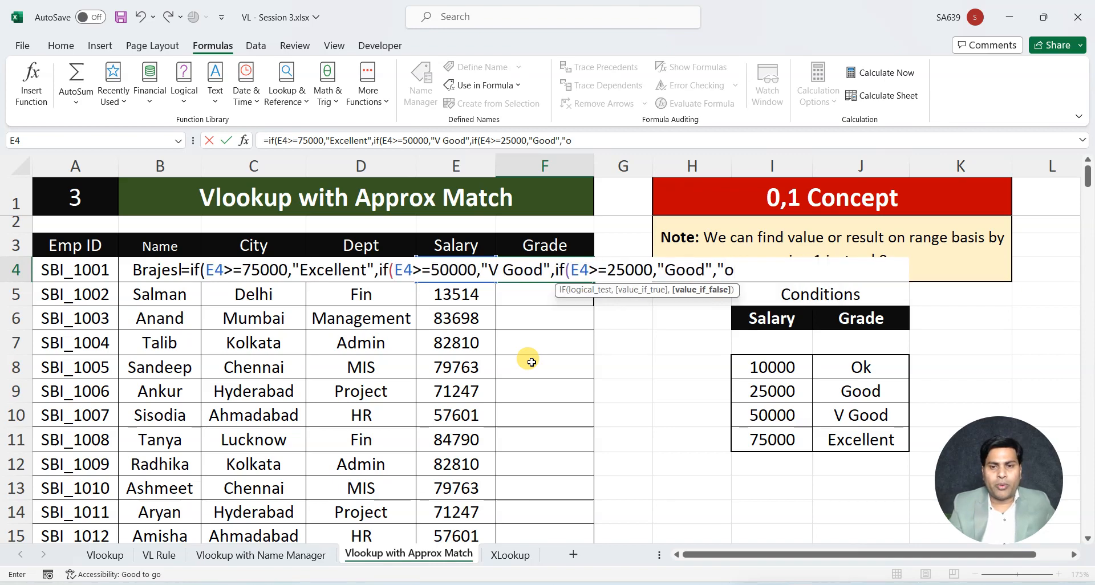
text("Ok"))
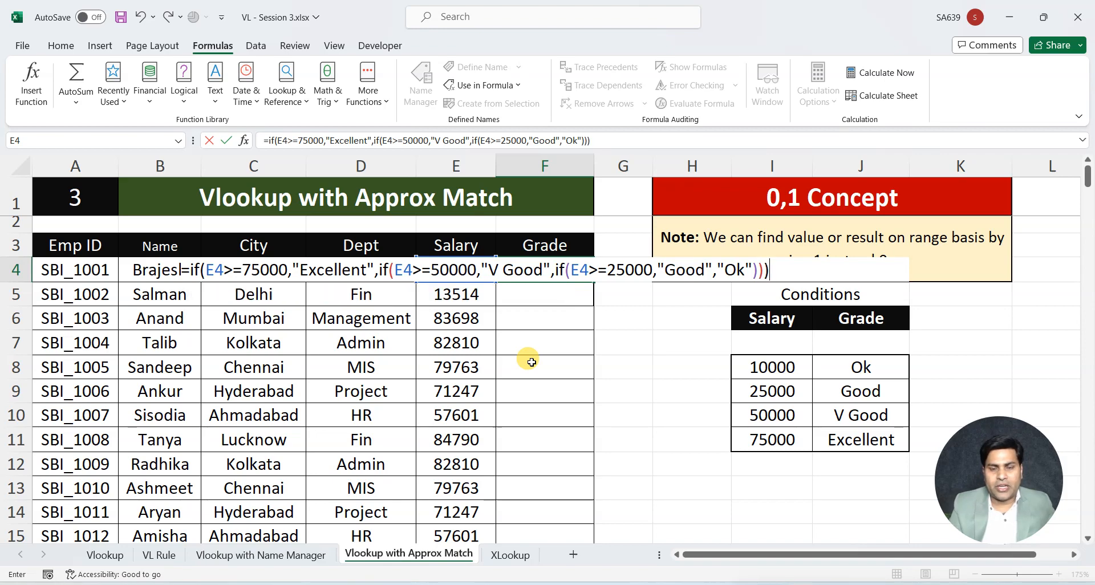
Nest a third IF returning "Good" when E4>=25000 and otherwise "Ok", and complete the F4 formula
key(Return)
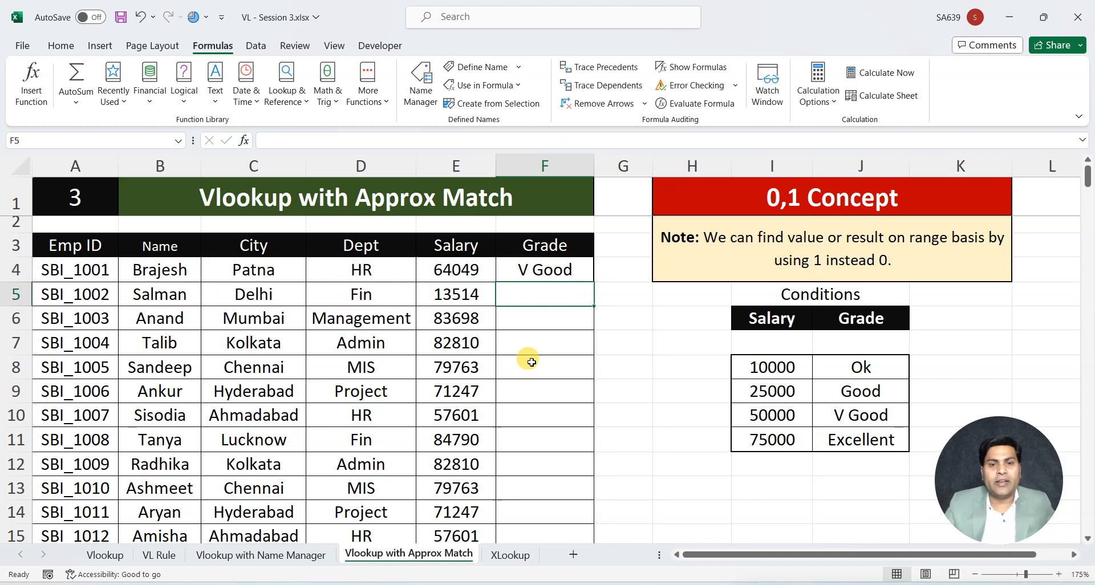
Fill the nested IF grade formula from F4 down the Grade column to F15
click(559, 274)
double_click(594, 282)
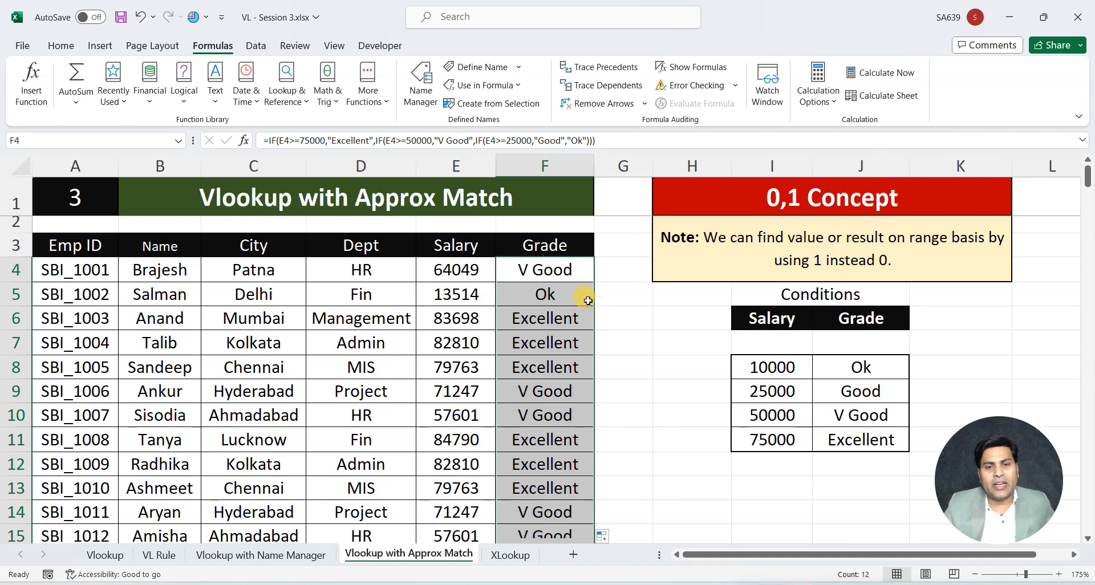
click(534, 271)
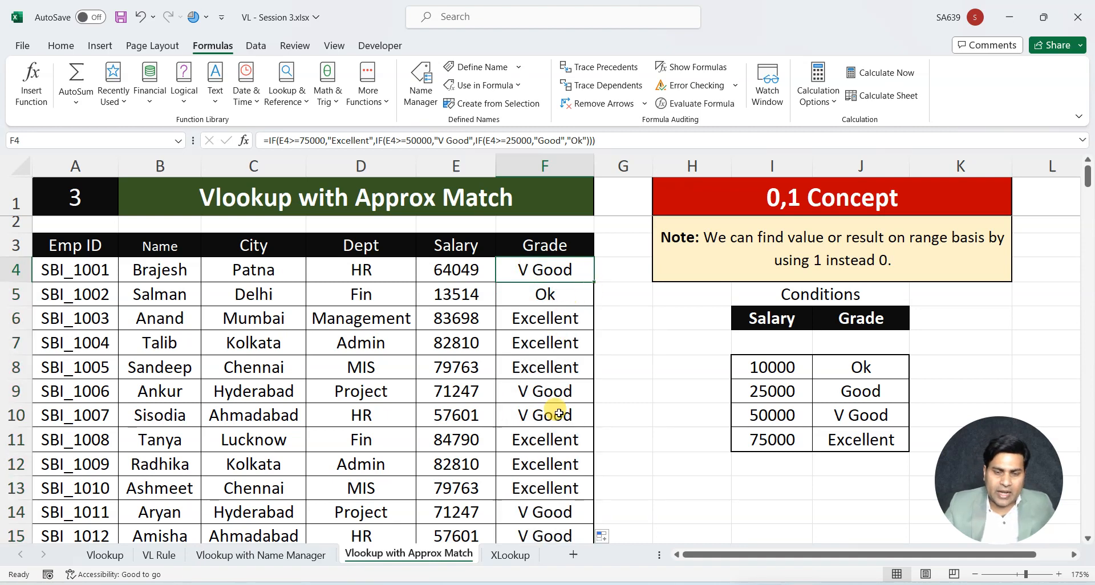
Review the filled grades and the nested IF formula text written in A17 below the table
scroll(543, 399, down, 3)
scroll(546, 422, up, 3)
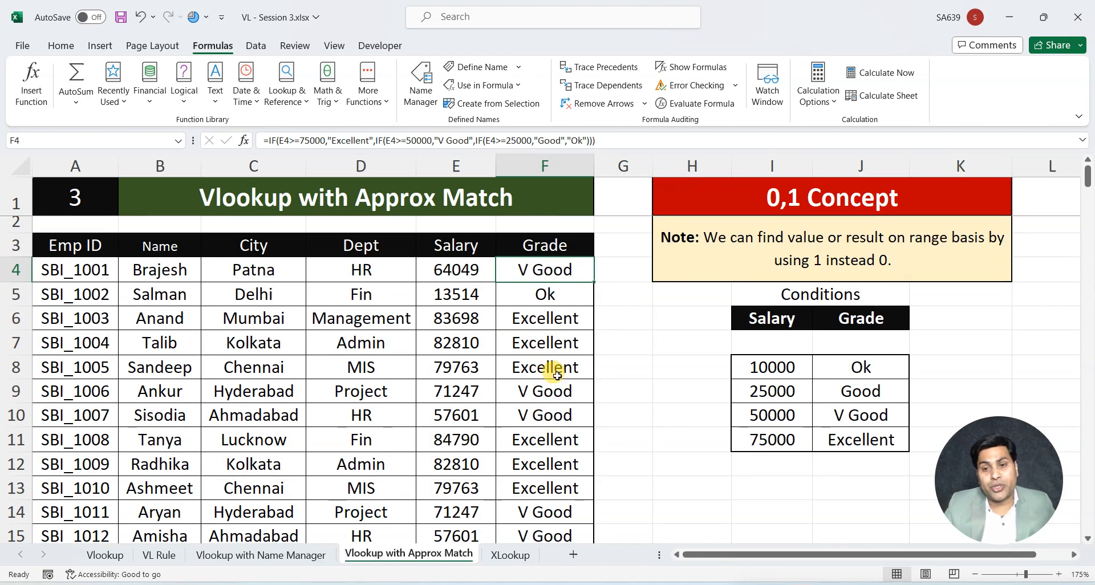
scroll(556, 381, down, 3)
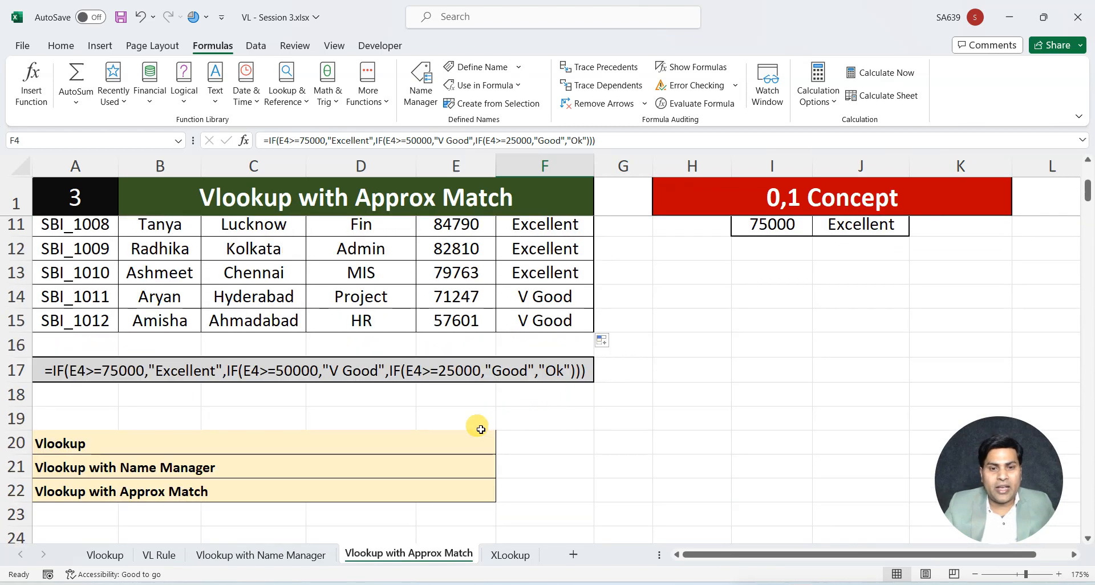
click(94, 377)
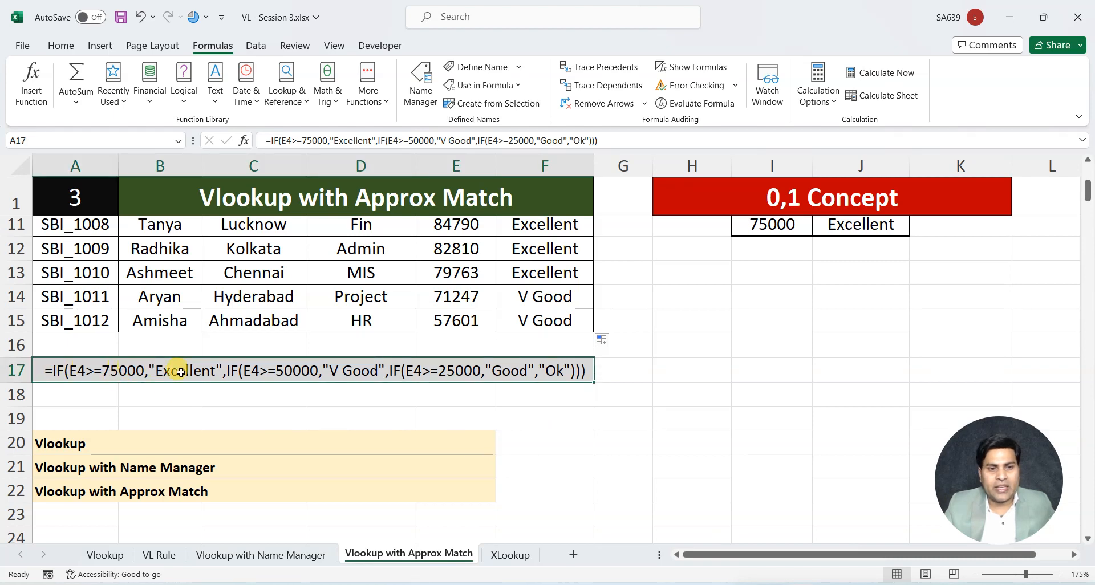
Clear the nested IF results from the Grade column cells F4 to F15
scroll(656, 399, up, 3)
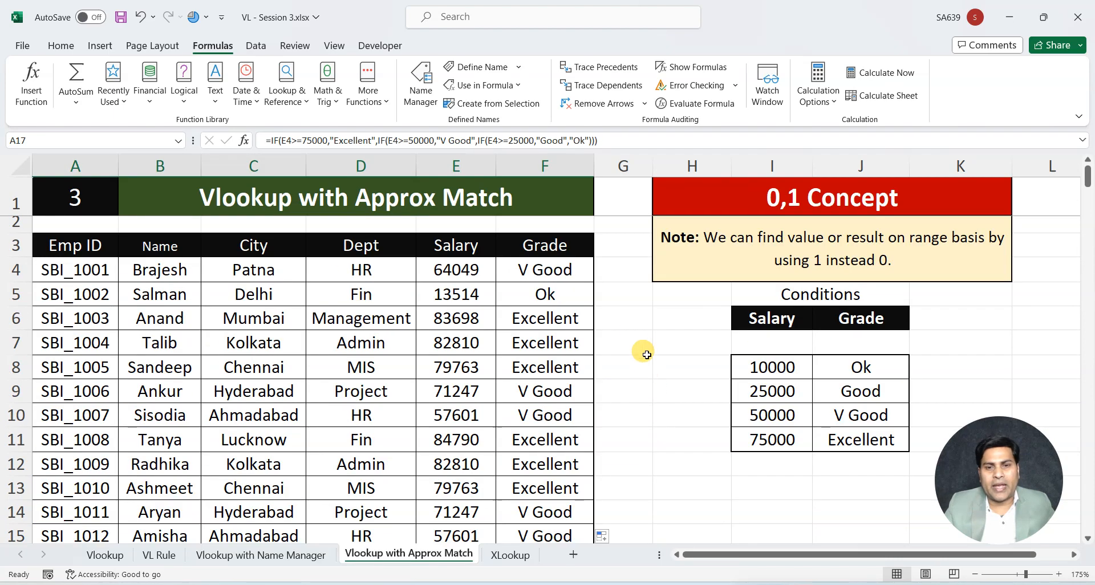
click(564, 270)
key(ctrl+shift+Down)
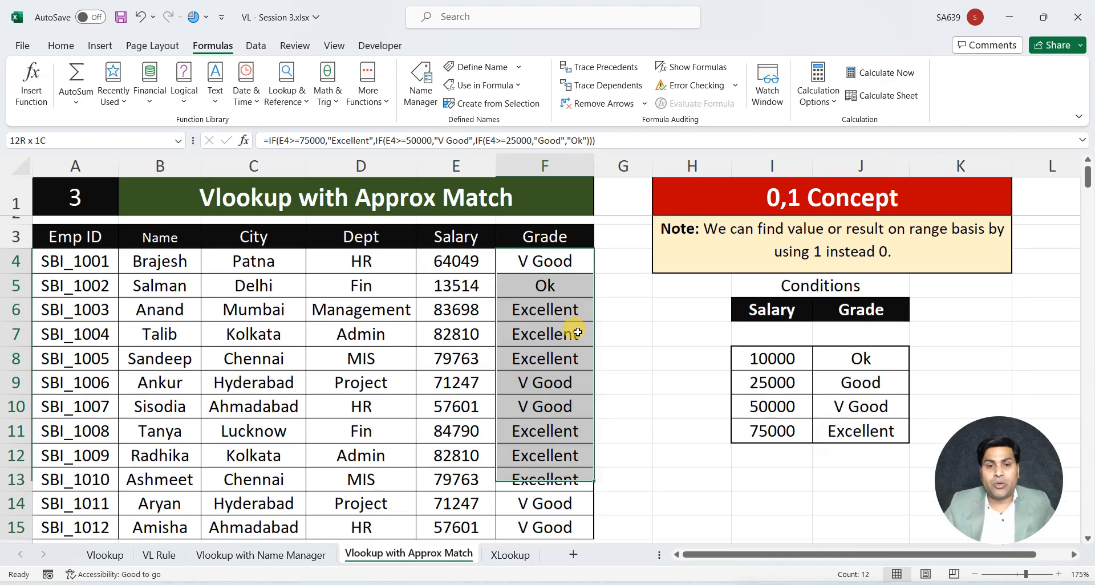
key(Delete)
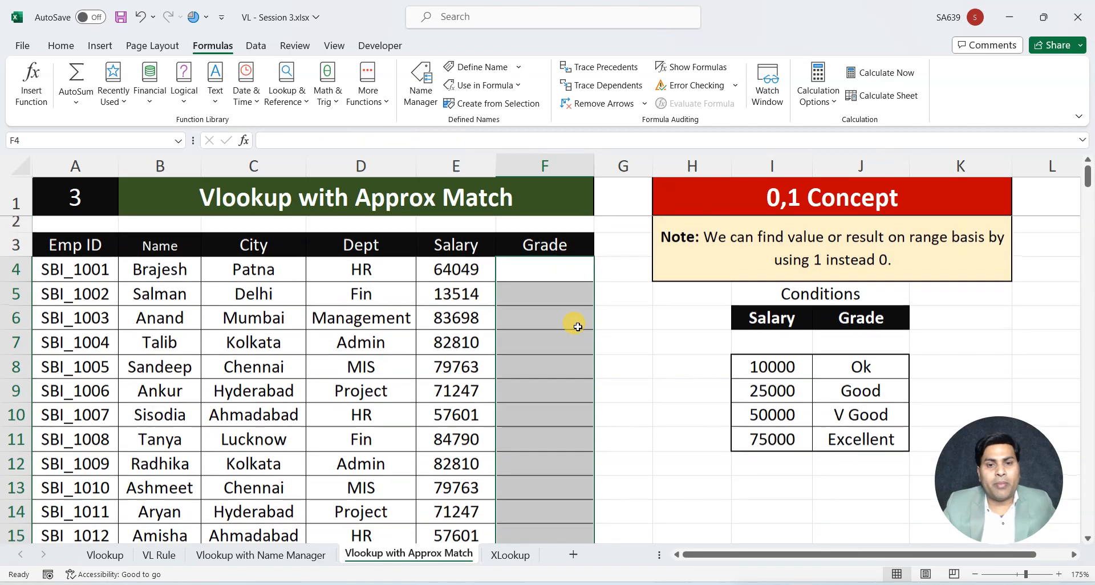
Examine the nested IF formula text in A17 against the emptied Grade column and the Conditions table
click(538, 261)
scroll(552, 350, down, 1)
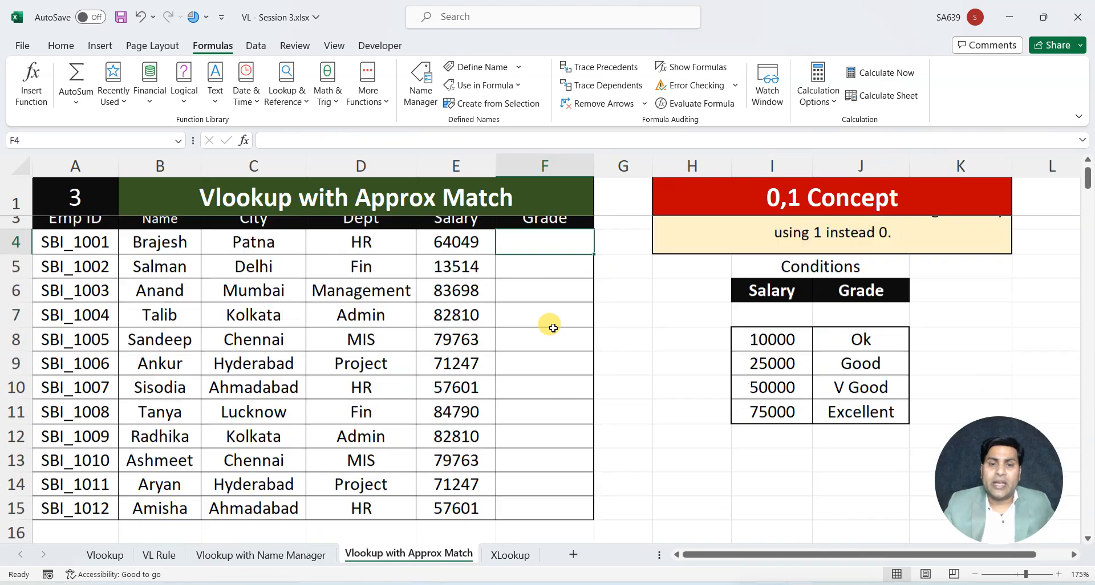
scroll(558, 255, up, 1)
scroll(550, 365, down, 2)
click(293, 442)
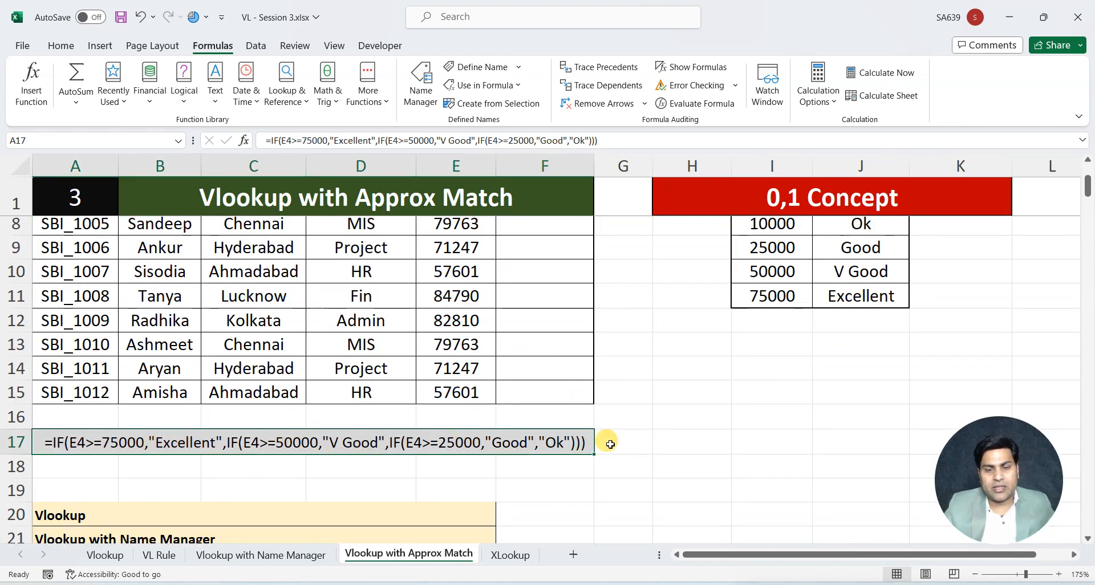
scroll(608, 435, up, 2)
scroll(447, 518, down, 2)
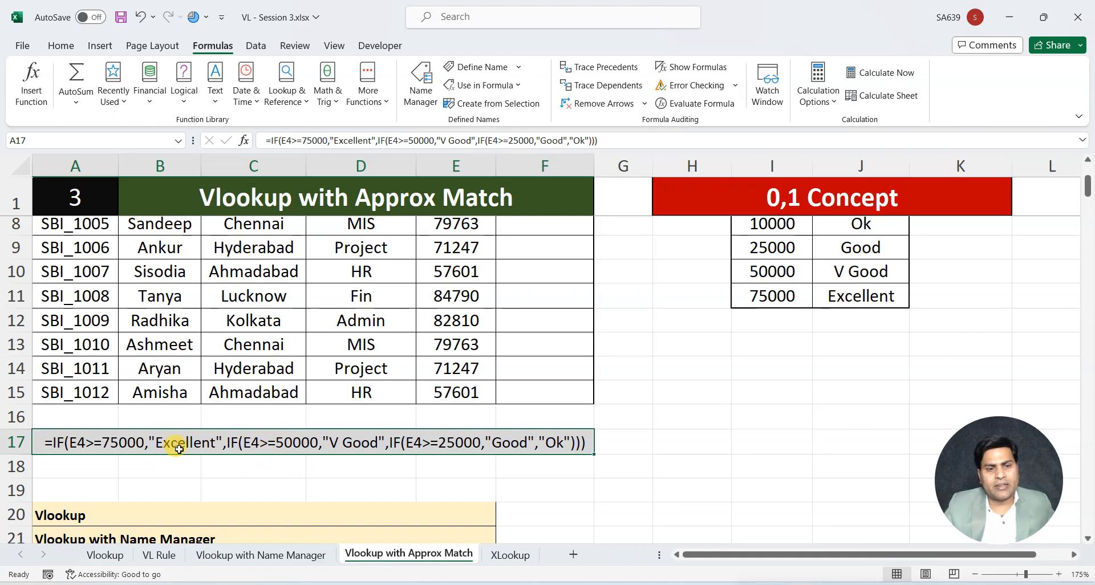
scroll(594, 418, up, 2)
Begin a VLOOKUP formula in F4 with the salary in E4 as the lookup value
click(534, 268)
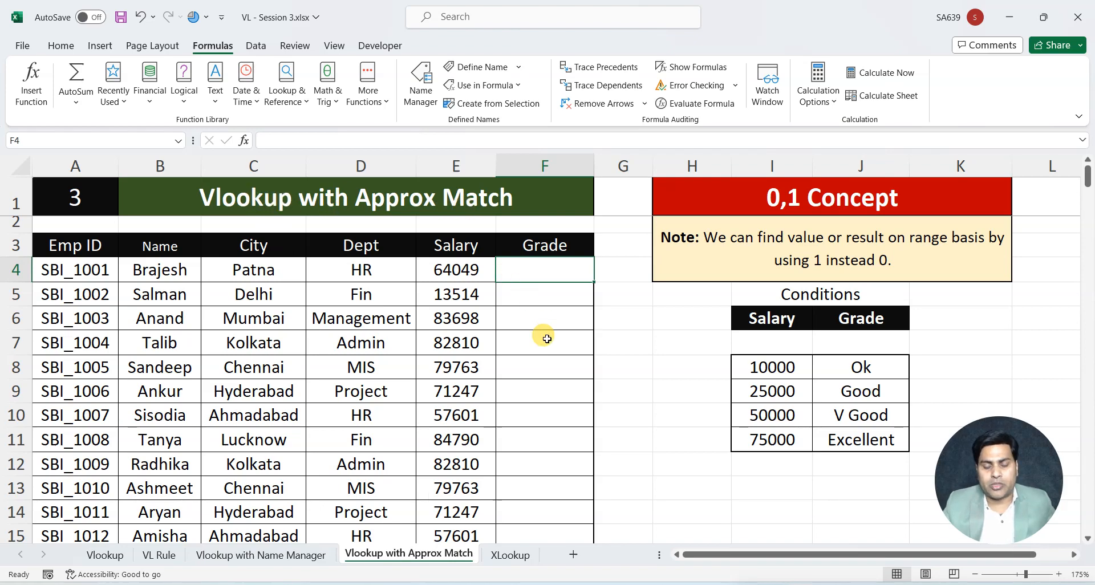
text(=Vl)
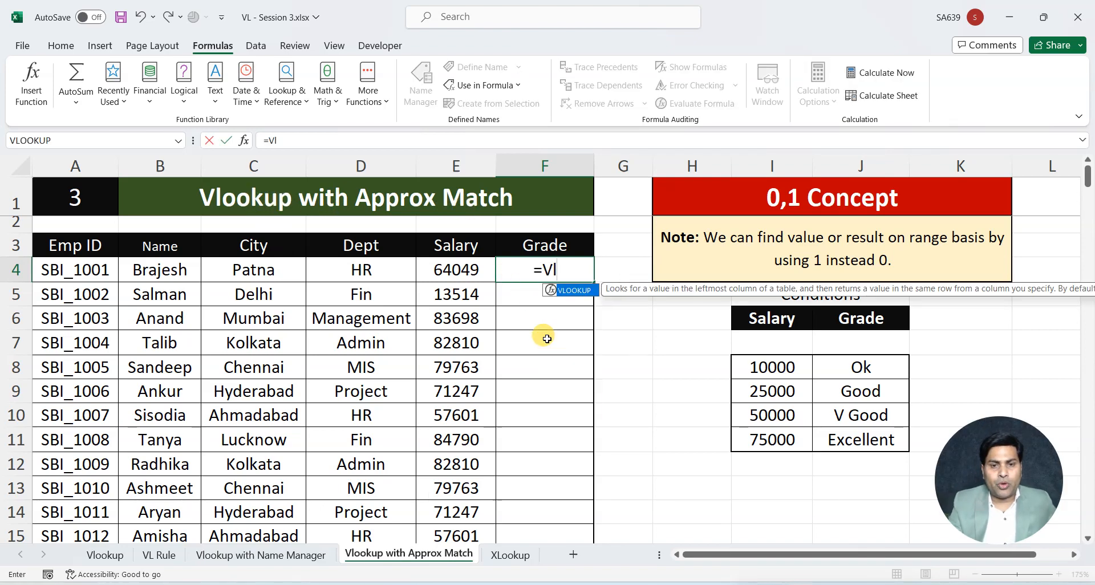
key(Tab)
click(468, 272)
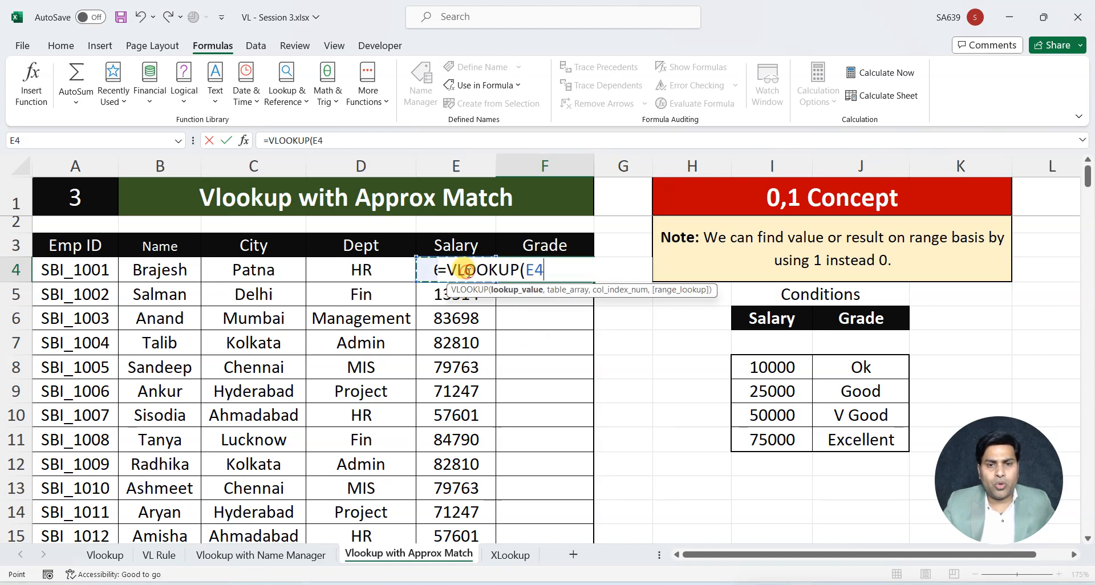
text(,)
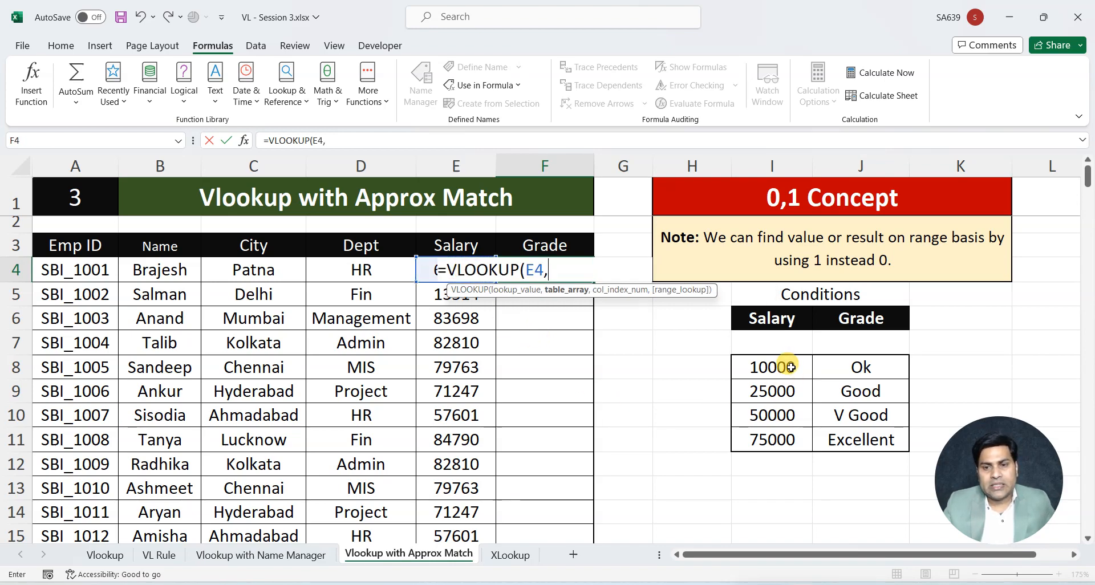
Complete the F4 formula with the frozen range $I$6:$J$11, column 2 and match type 0, and fill it down the Grade column
drag(779, 319, 856, 436)
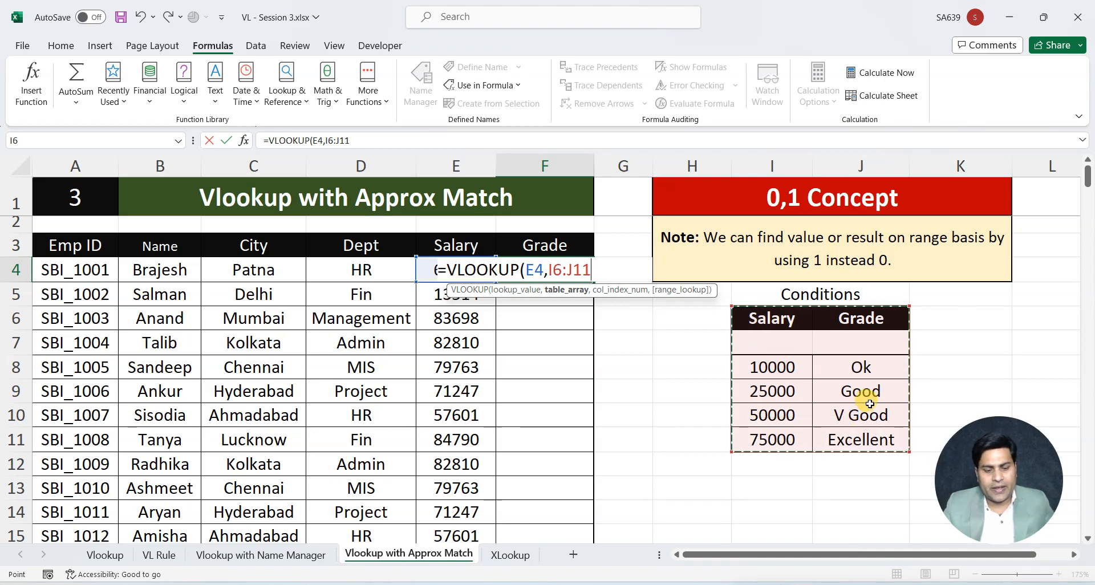
key(F4)
text(,)
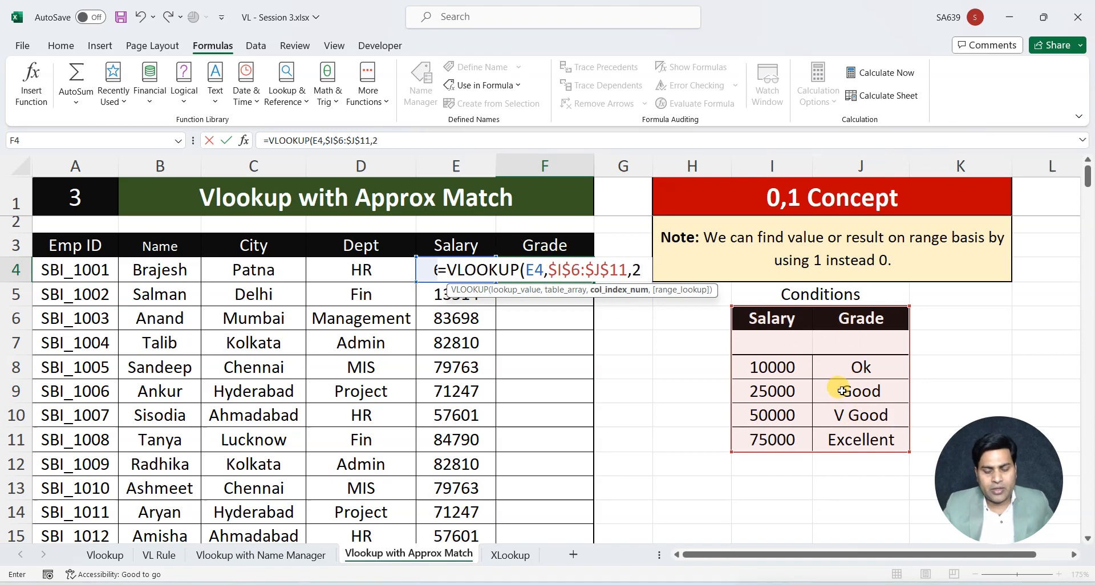
text(2,0))
key(ctrl+Return)
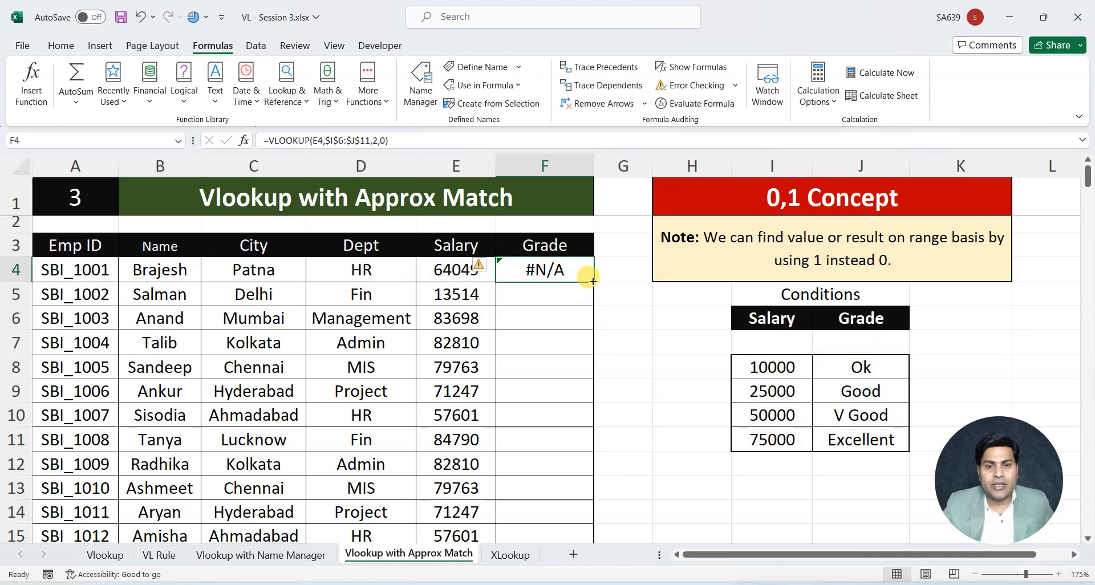
double_click(594, 283)
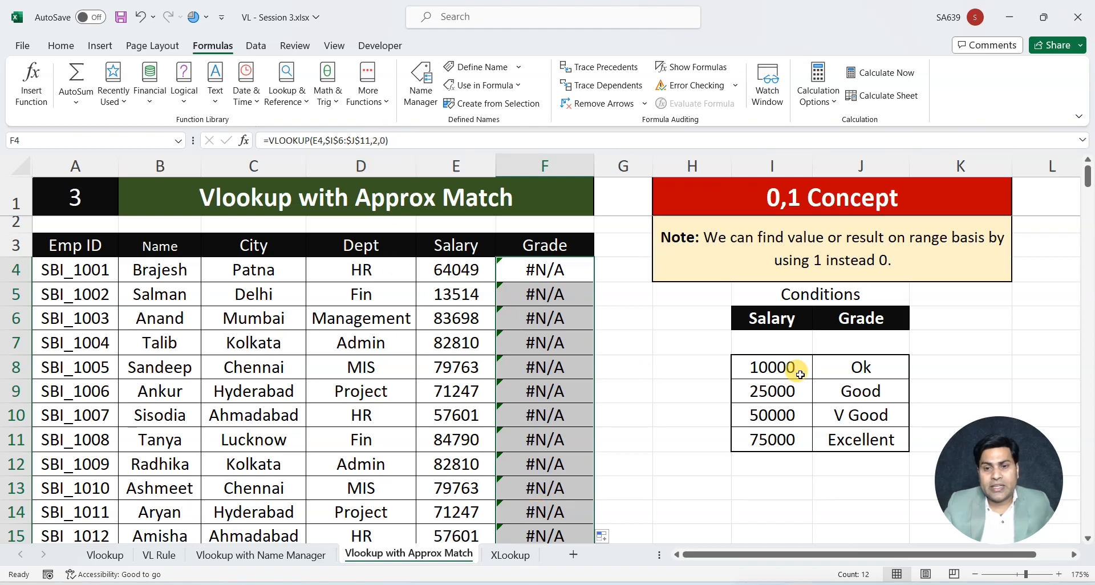
Compare the condition salaries with the employee salaries and set the salary in E10 to 50000 to test the exact match
drag(782, 367, 778, 409)
click(777, 411)
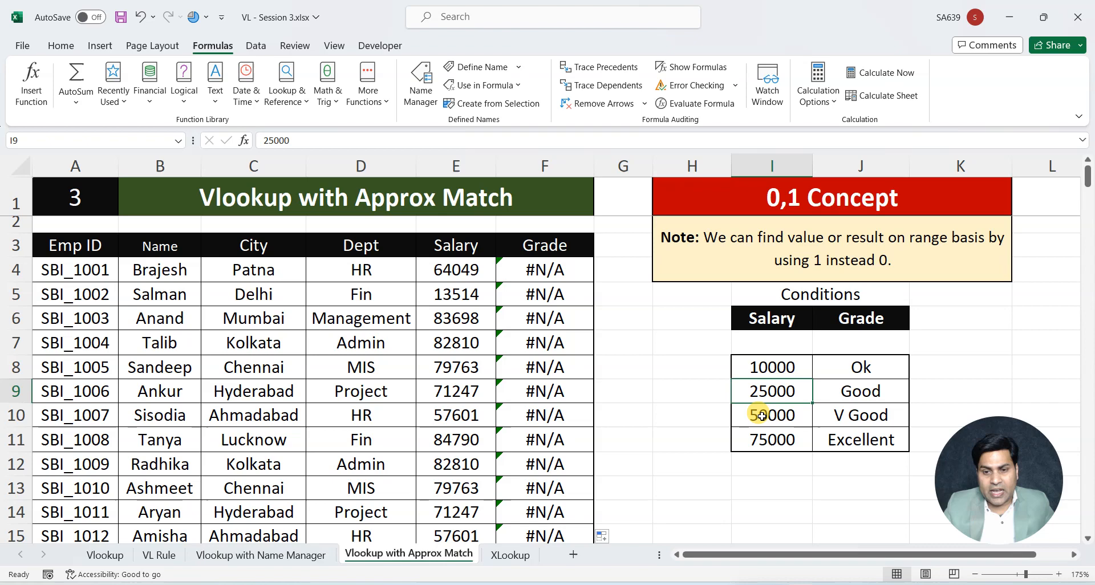
click(436, 393)
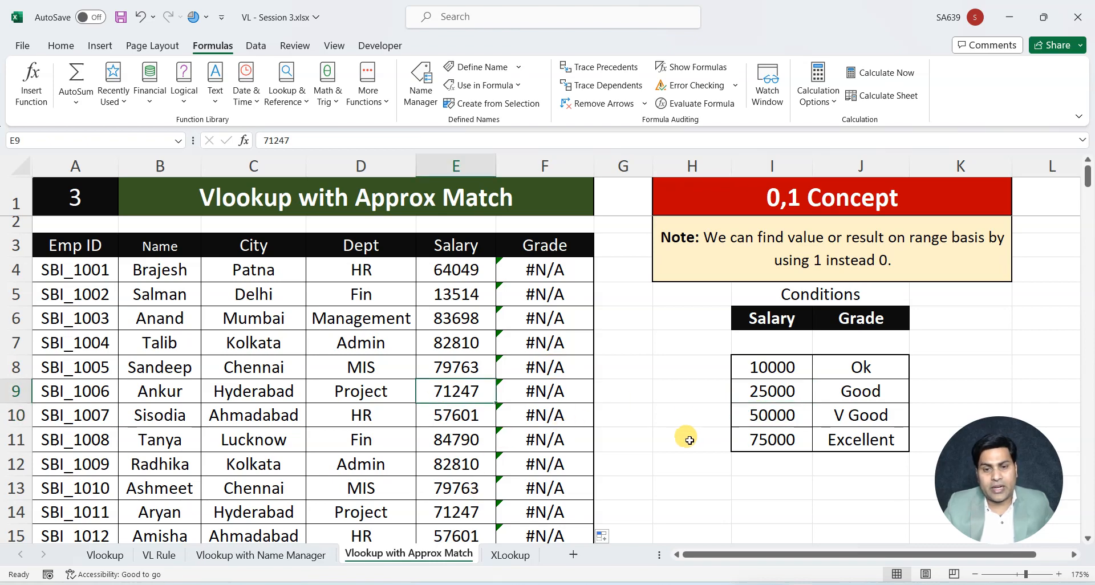
click(443, 410)
text(50000)
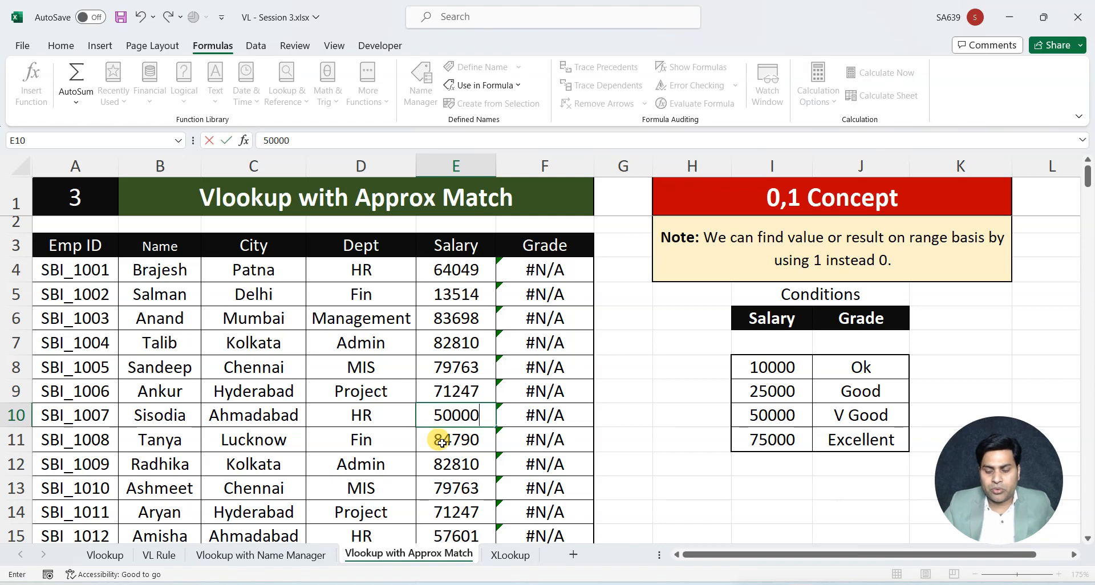
key(Return)
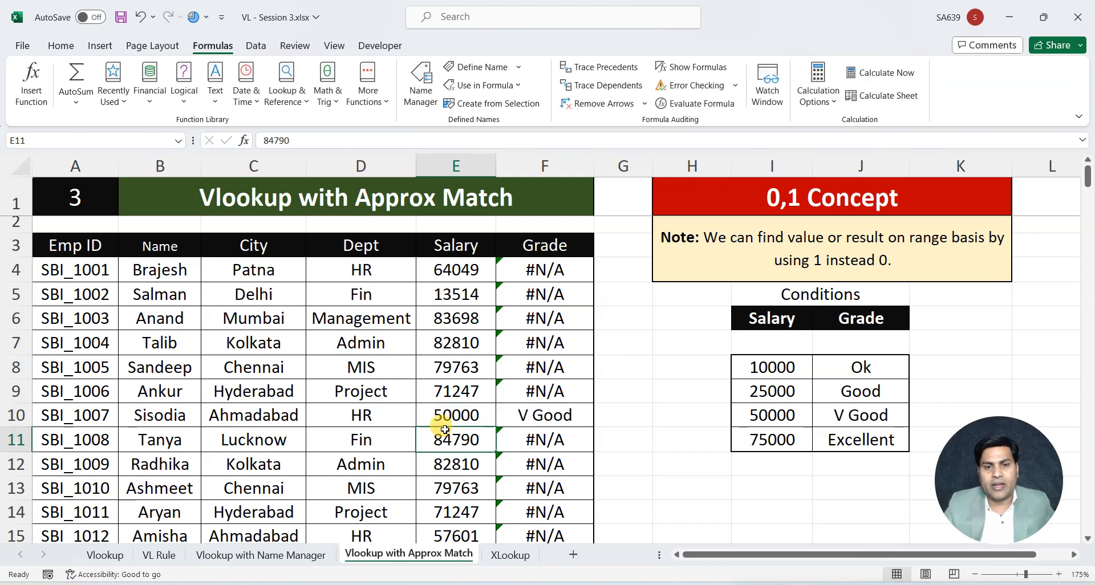
Try a salary of 10000 in E7, and undo the test salary changes in E7 and E10
click(448, 342)
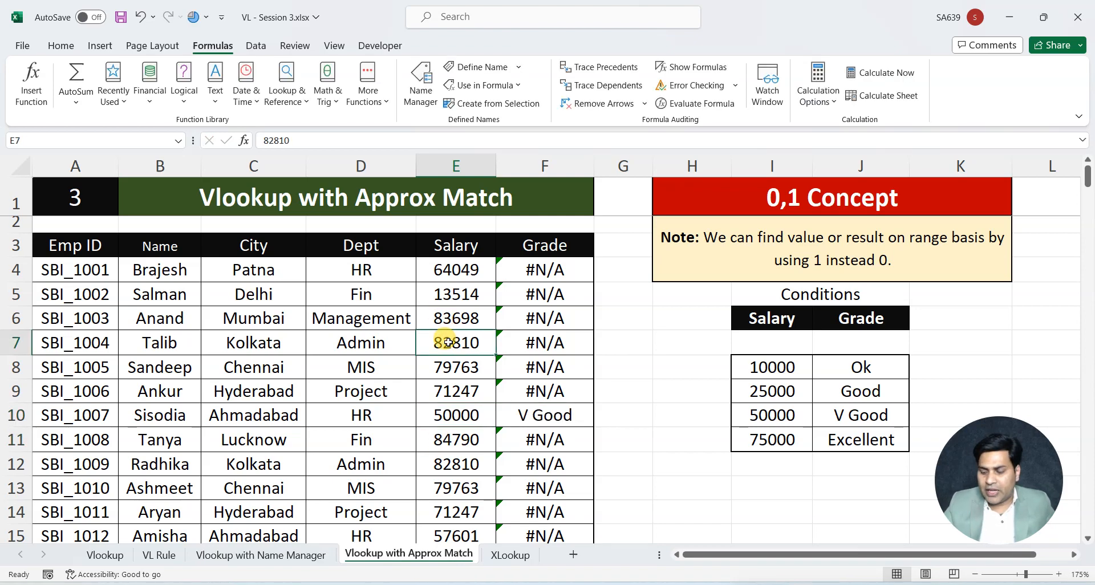
text(10000)
key(Return)
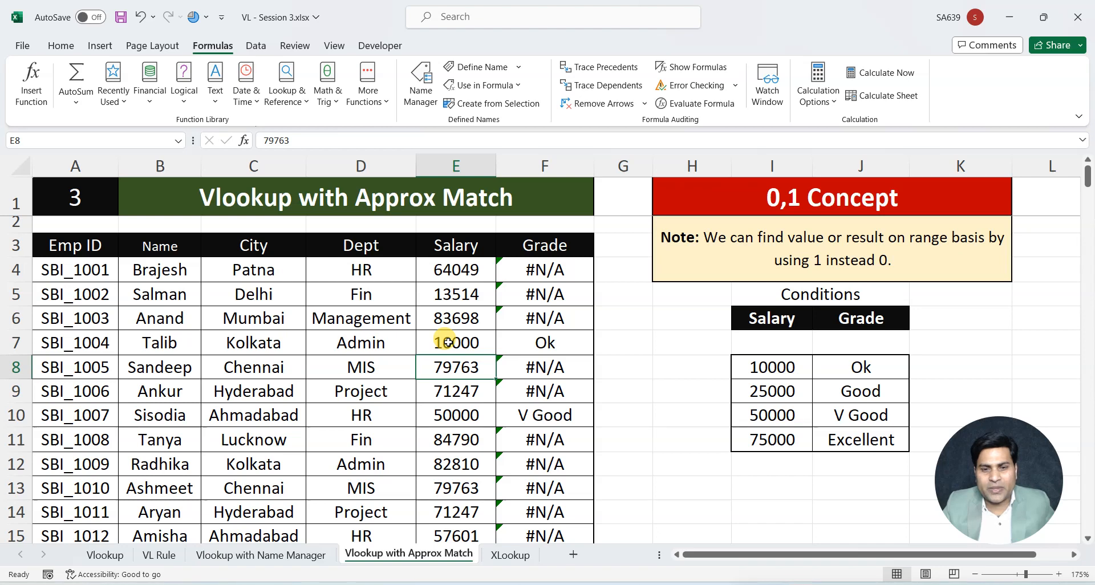
key(ctrl+z)
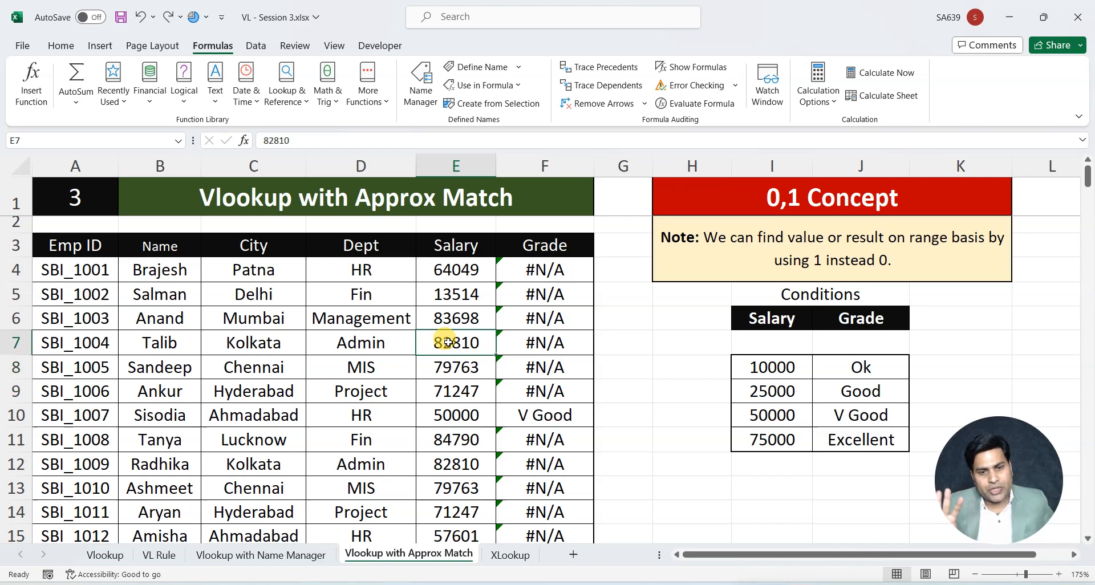
key(ctrl+z)
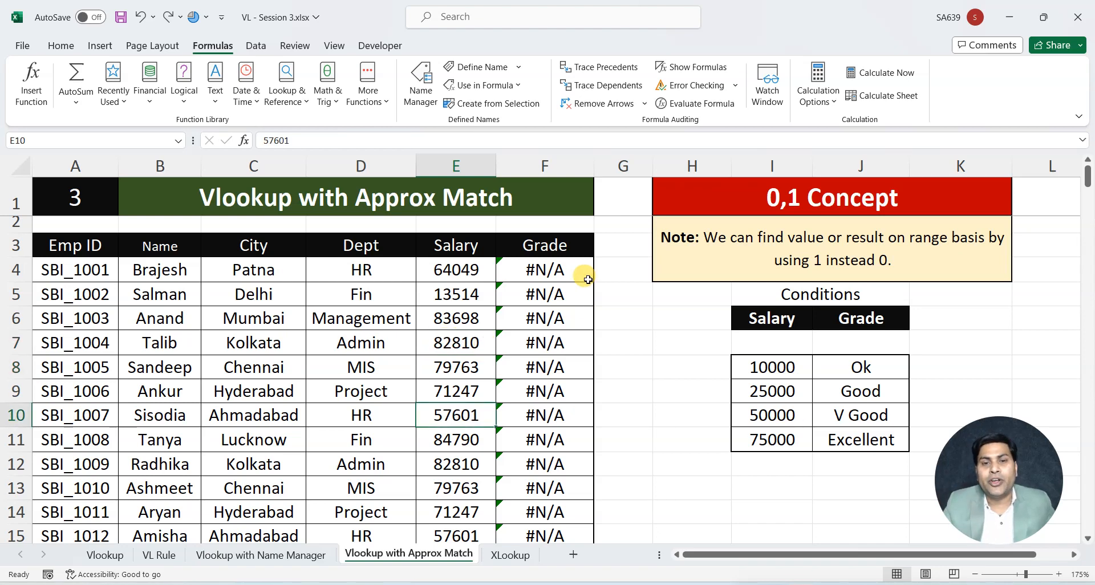
Change the last argument of the VLOOKUP formula in F4 to 1 for an approximate match
click(568, 270)
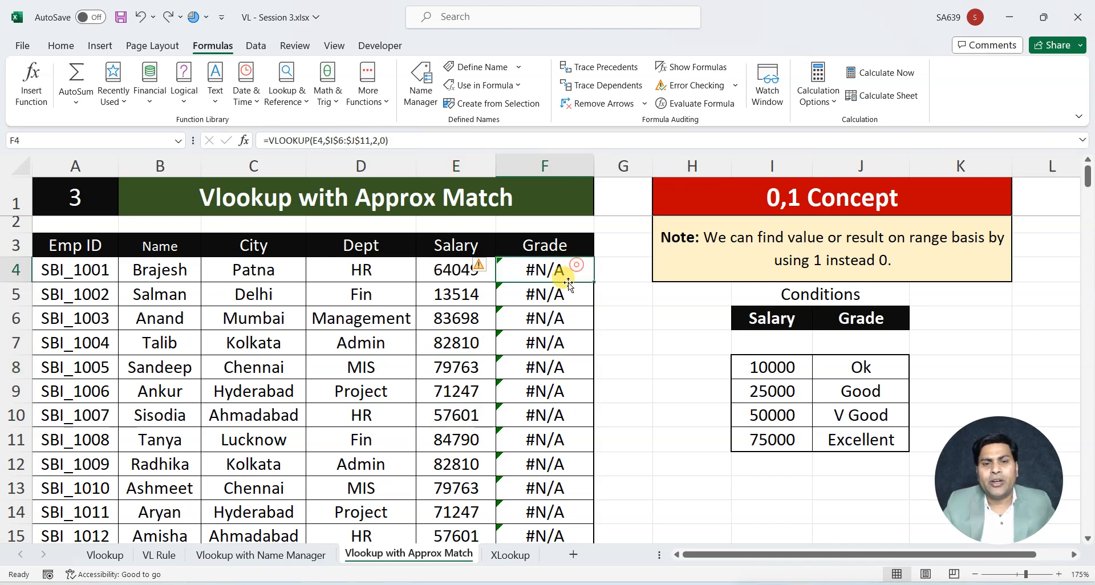
click(383, 140)
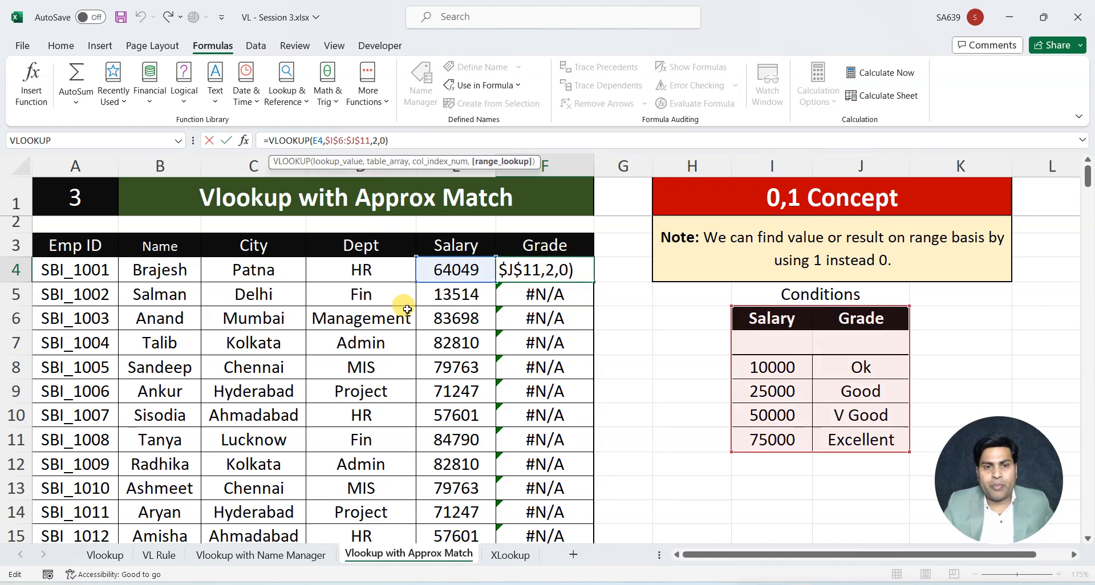
key(BackSpace)
text(1)
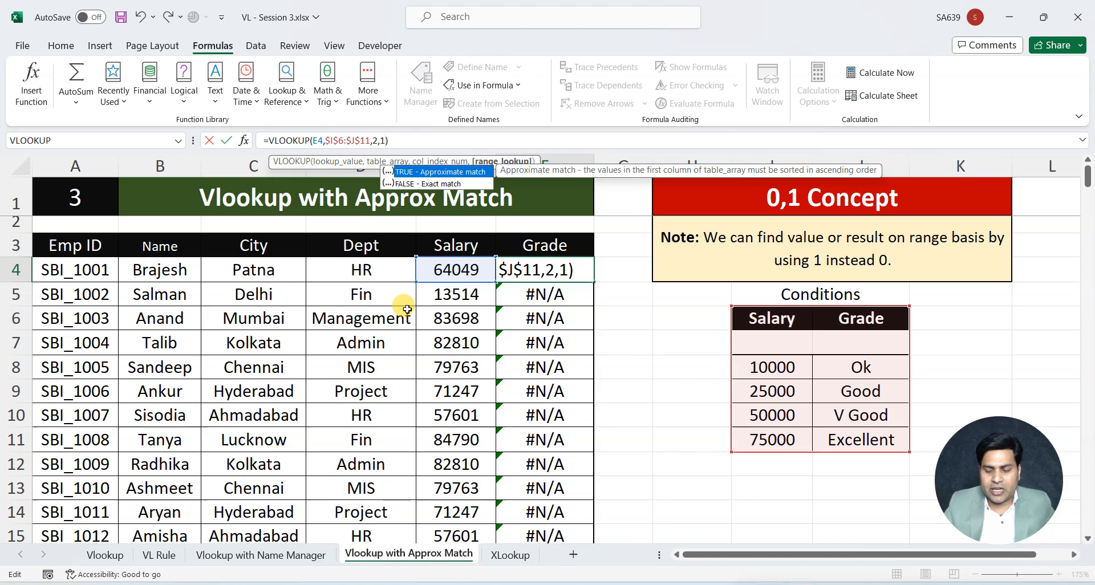
key(Return)
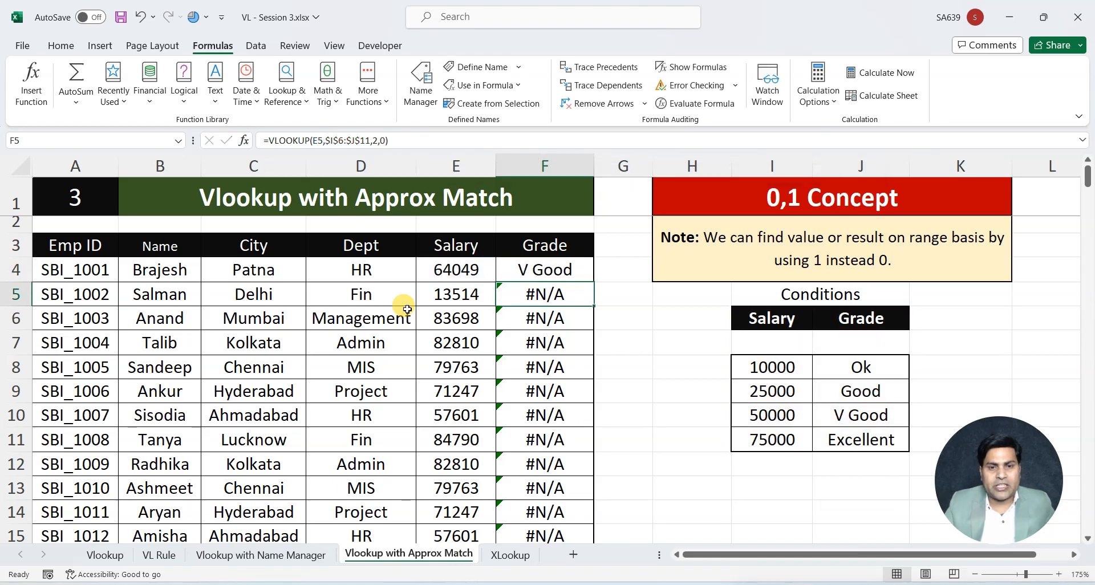
Fill the approximate-match VLOOKUP formula from F4 down the Grade column to F15
click(584, 273)
key(ctrl+shift+Down)
key(ctrl+d)
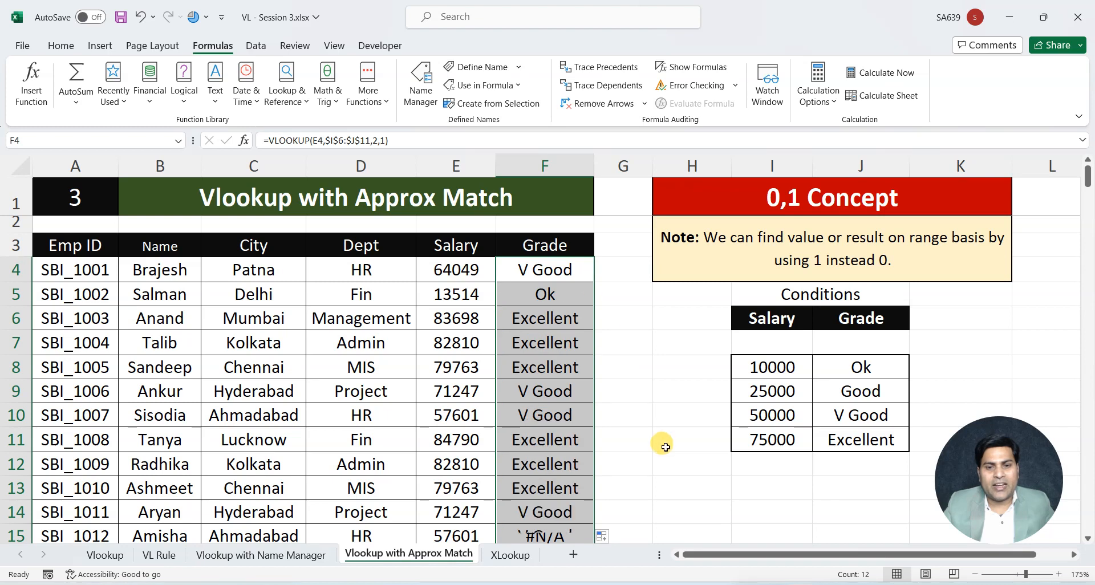
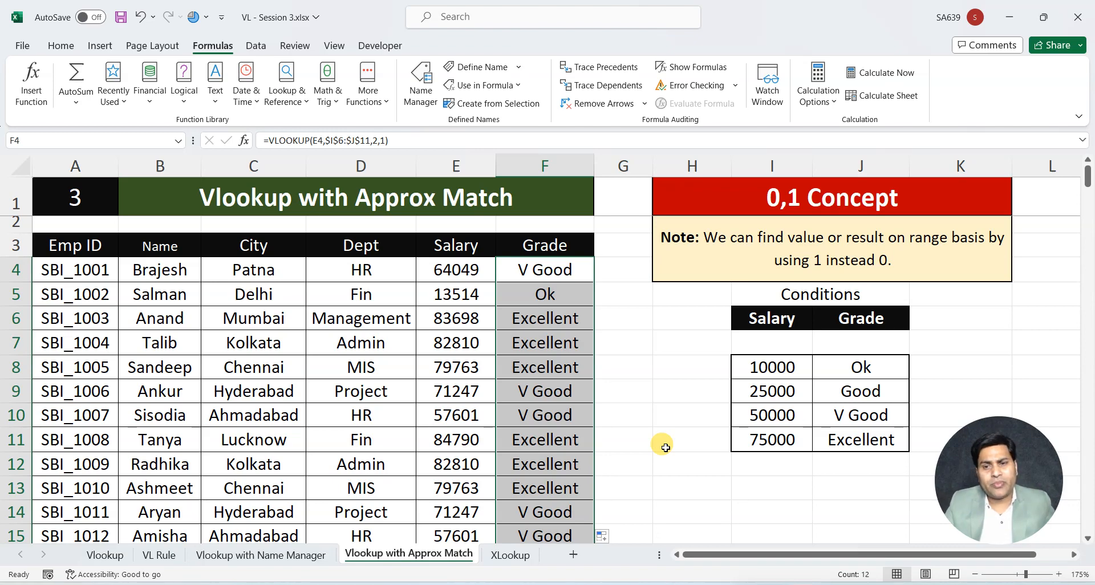
Compare the leftmost-column rule and Emp ID column on the VL Rule sheet with the Emp ID column's position on the XLookup sheet
click(797, 199)
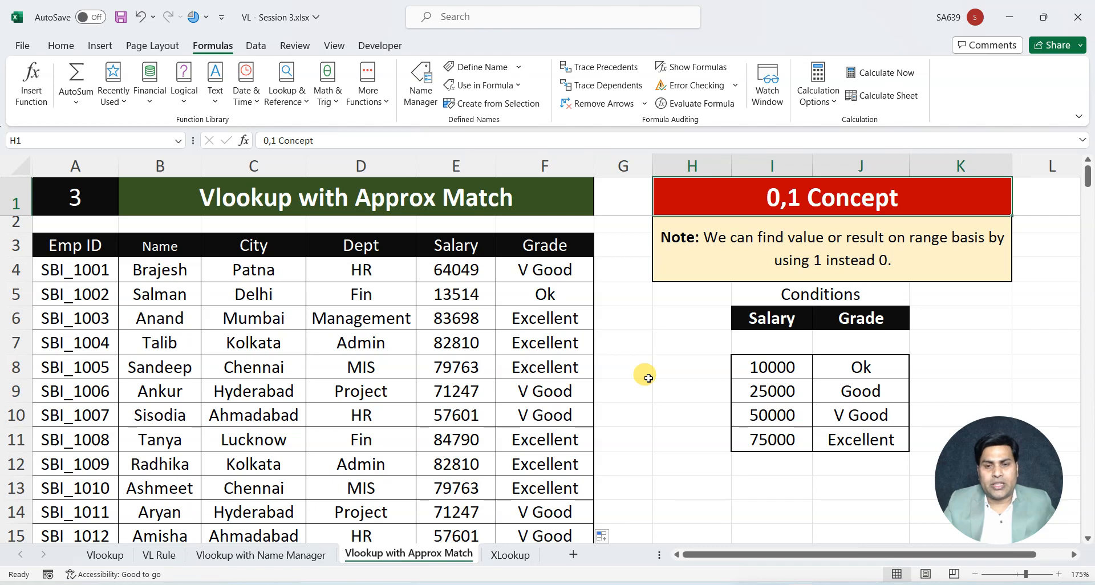
click(510, 555)
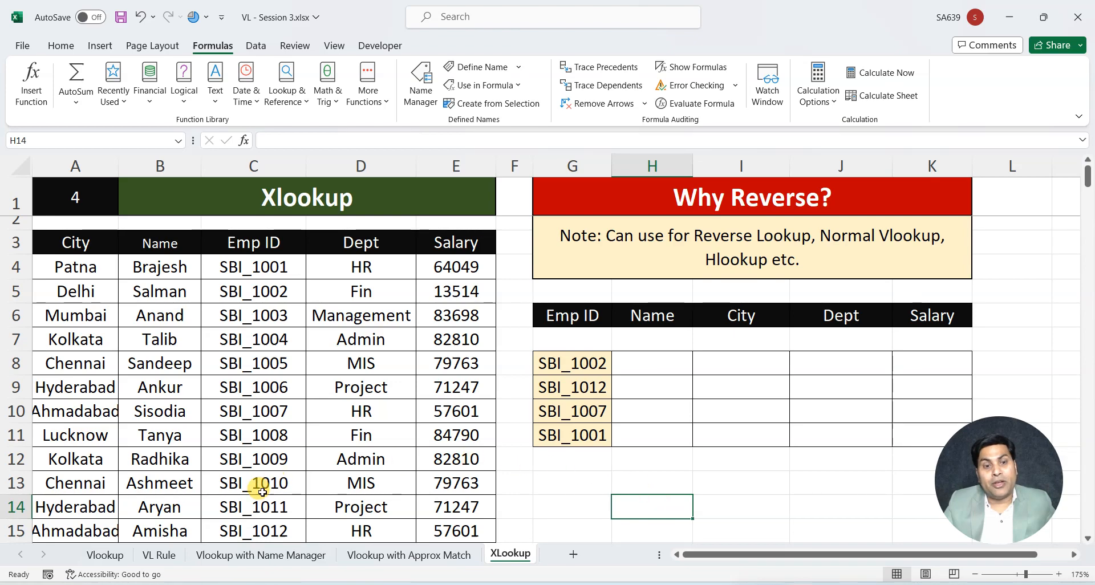
click(160, 564)
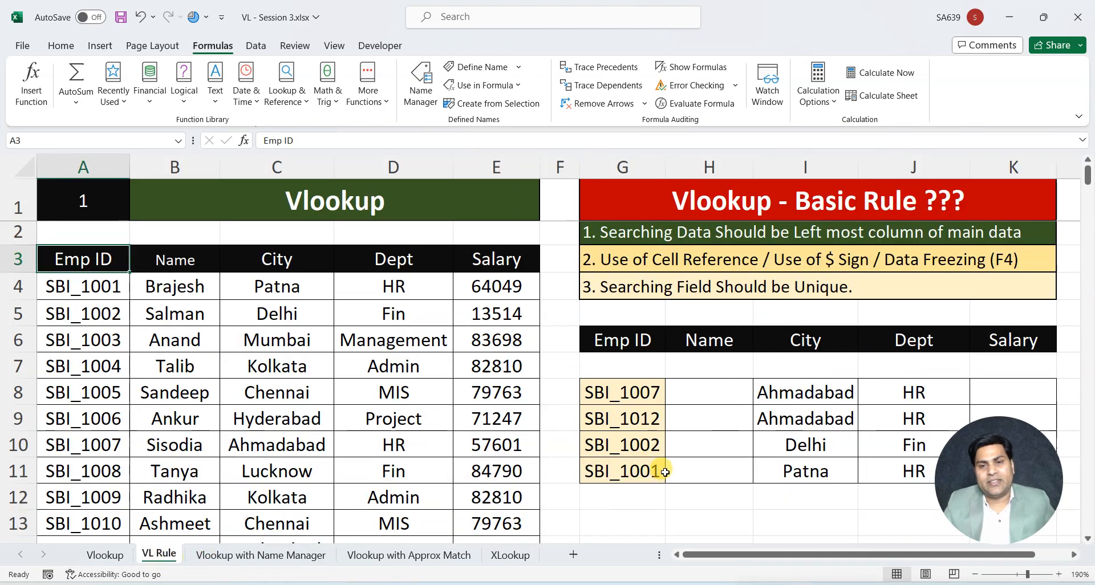
click(660, 236)
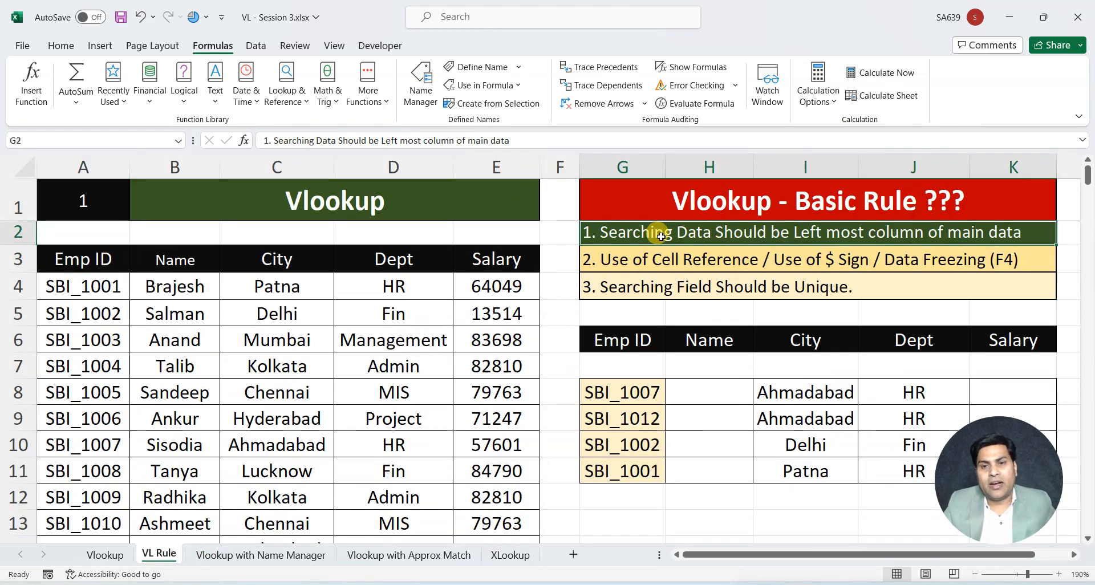
click(83, 166)
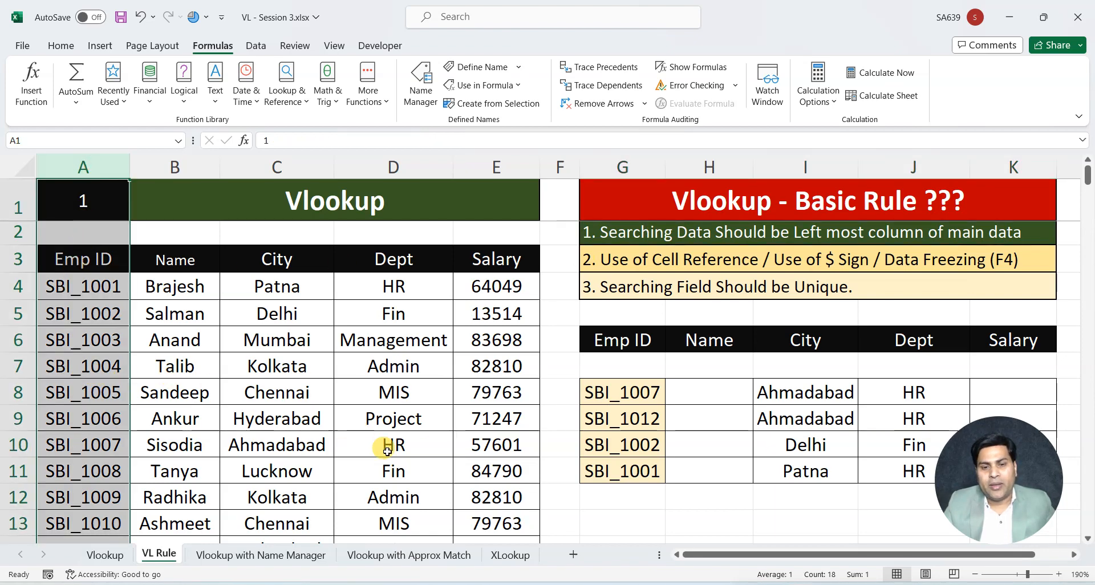
click(509, 555)
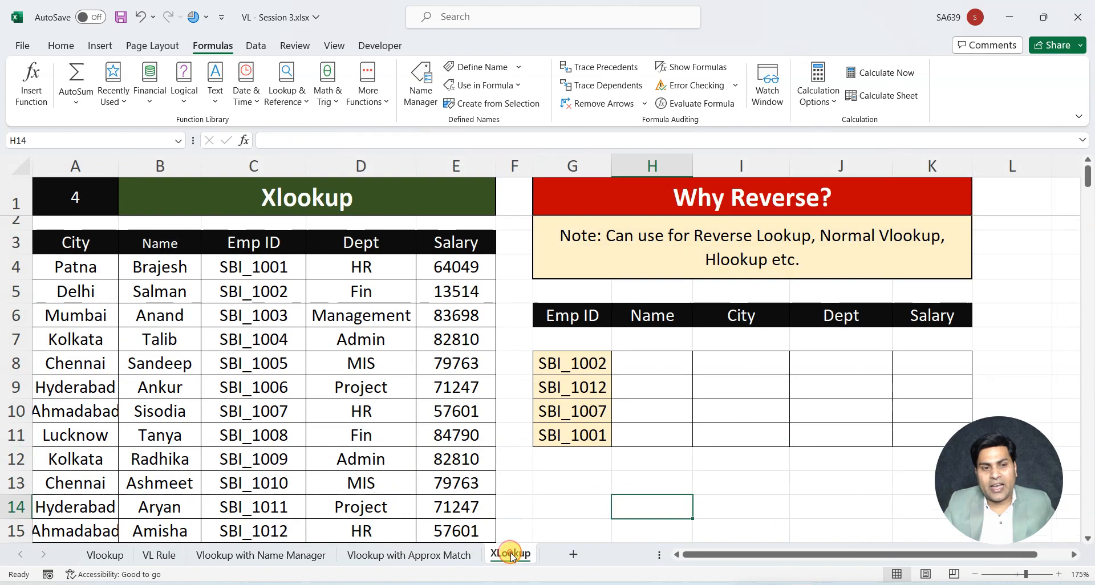
click(238, 166)
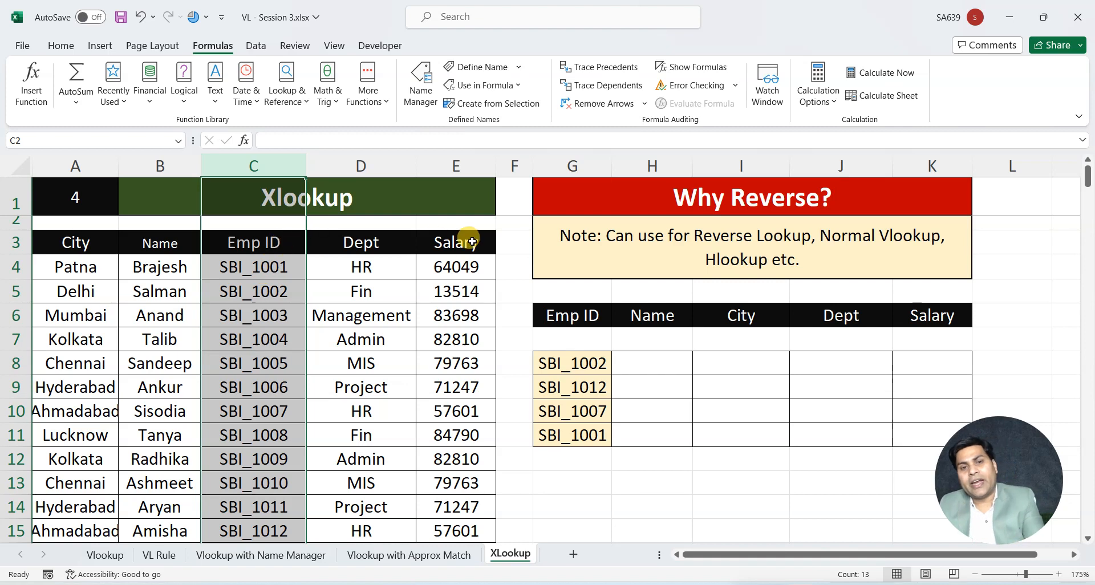
click(643, 434)
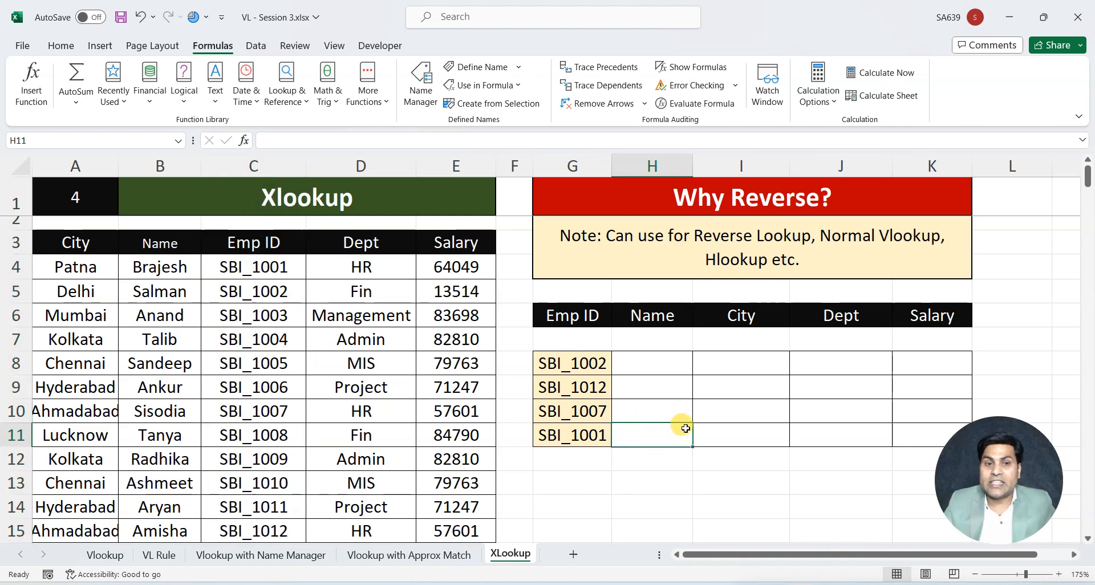
Start a VLOOKUP formula in the first City result cell I8 with G8 as the lookup value
click(734, 356)
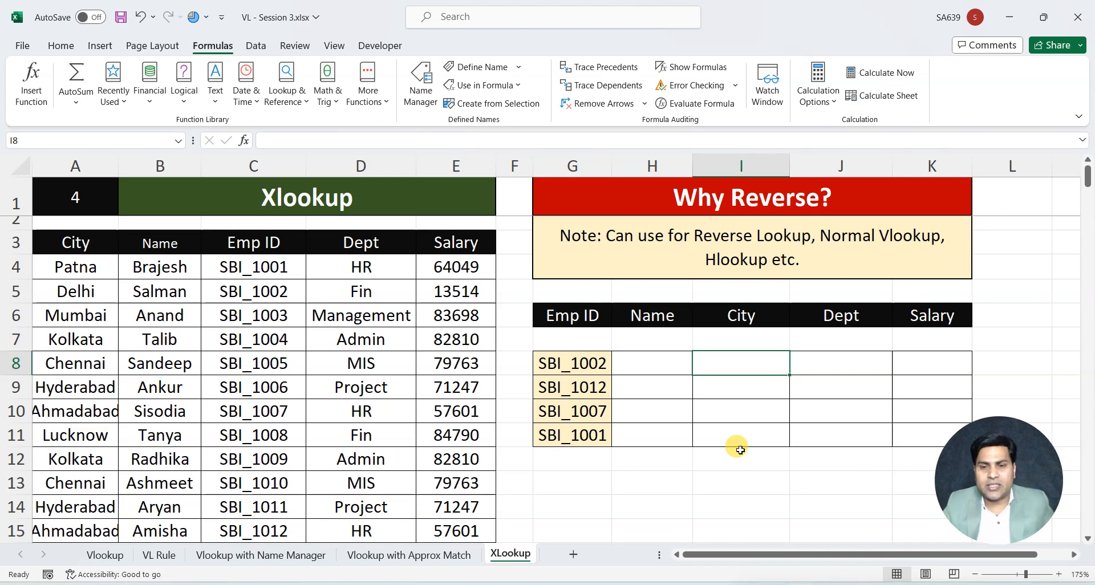
text(=)
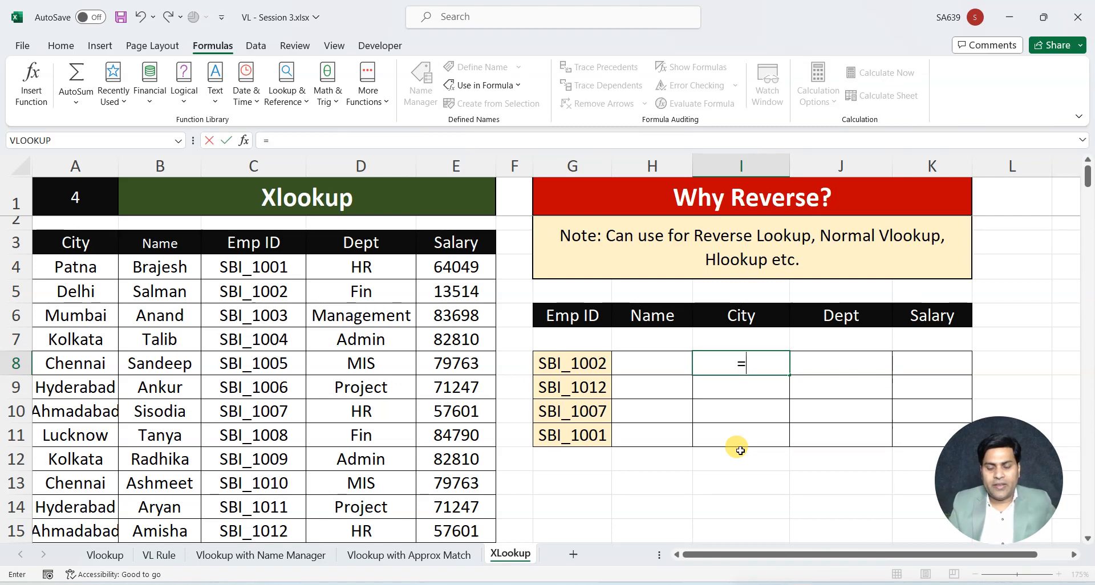
text(vl)
key(Tab)
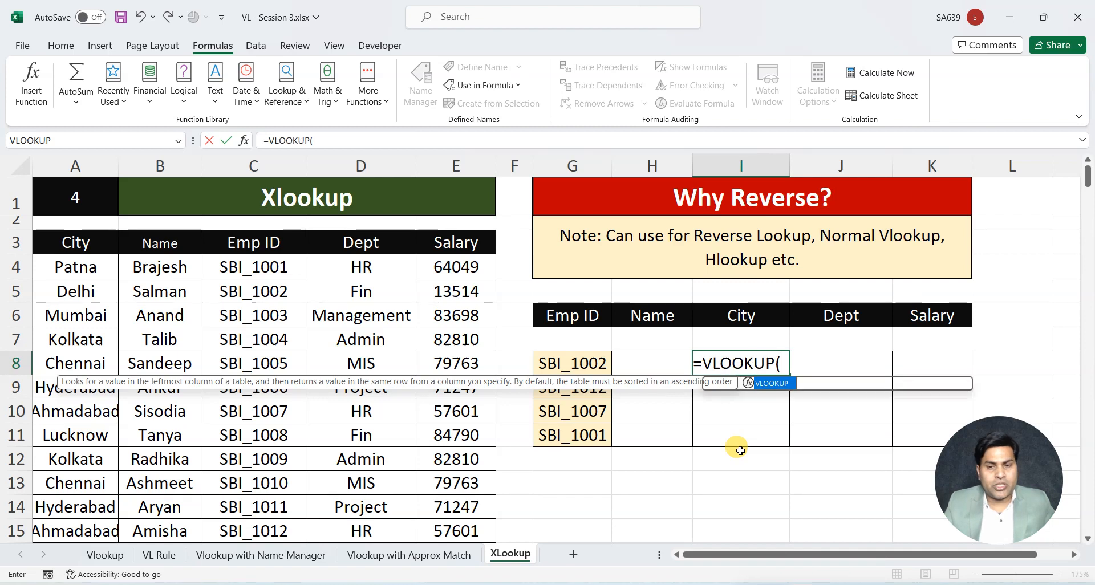
click(594, 366)
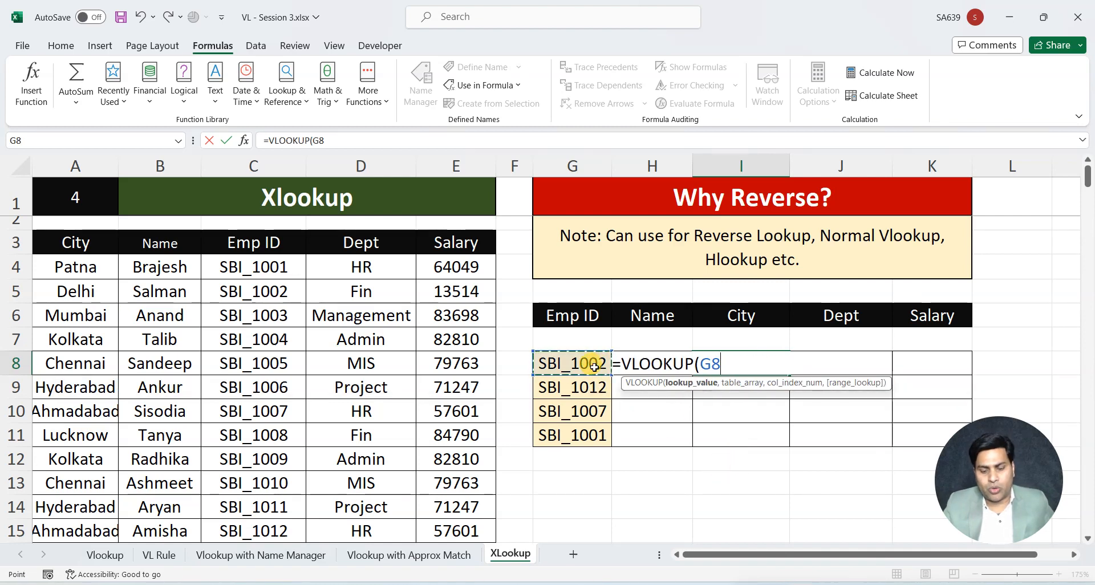
Set the formula's table array to the frozen range $A$3:$E$15 covering the whole employee table
text(,)
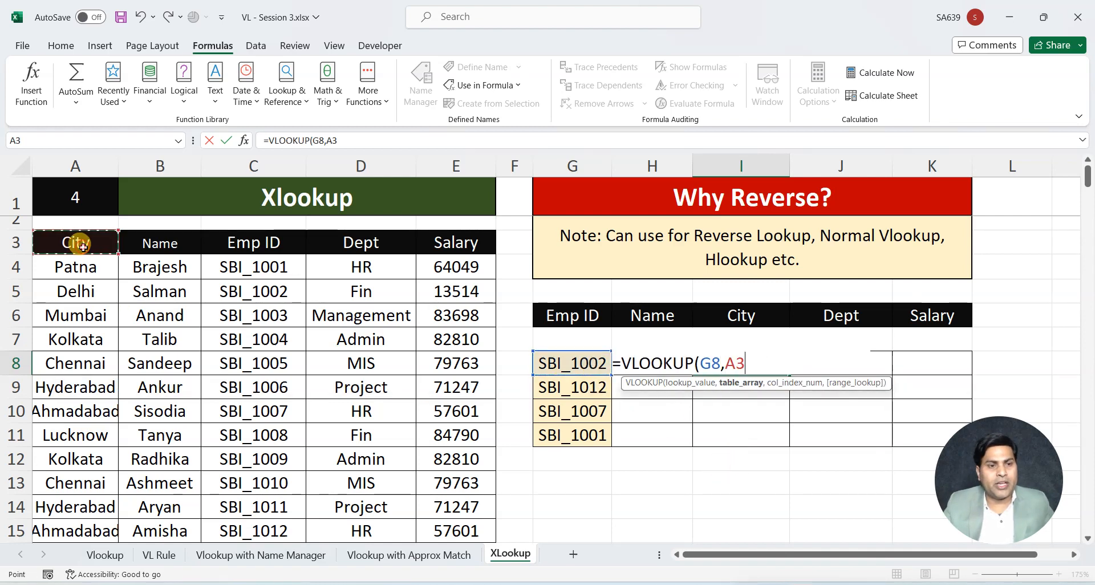
key(shift+Right)
key(shift+Right)
key(shift+Right)
key(shift+Right)
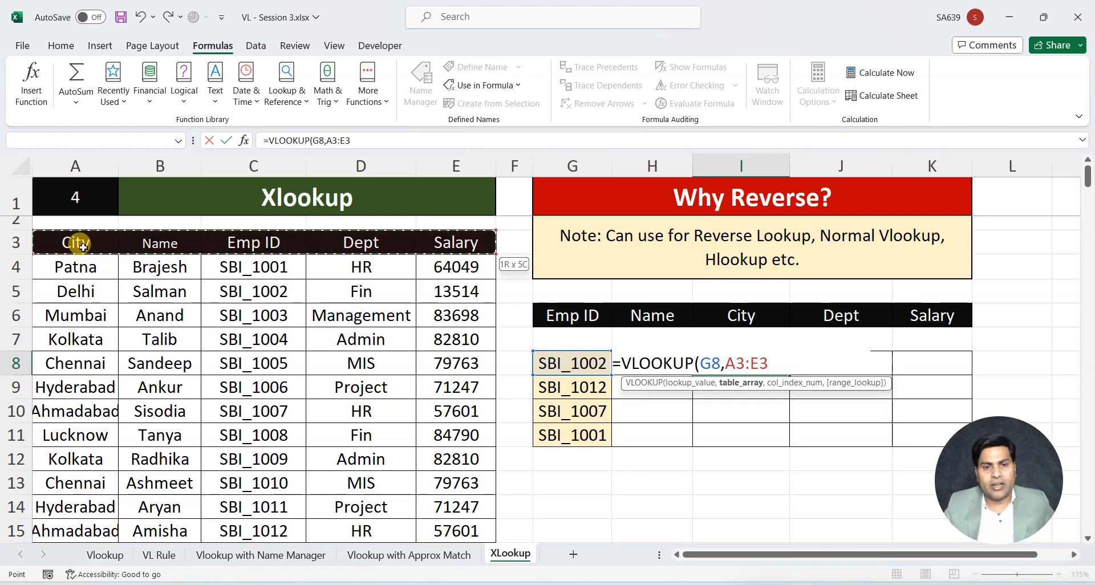
key(ctrl+shift+Down)
key(F4)
text(,)
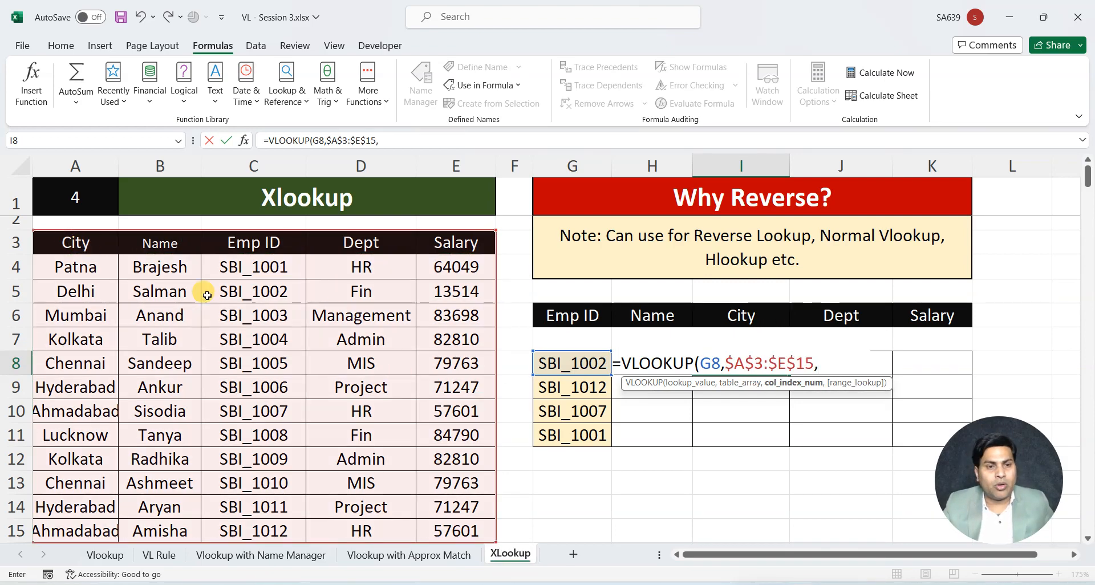
text(1)
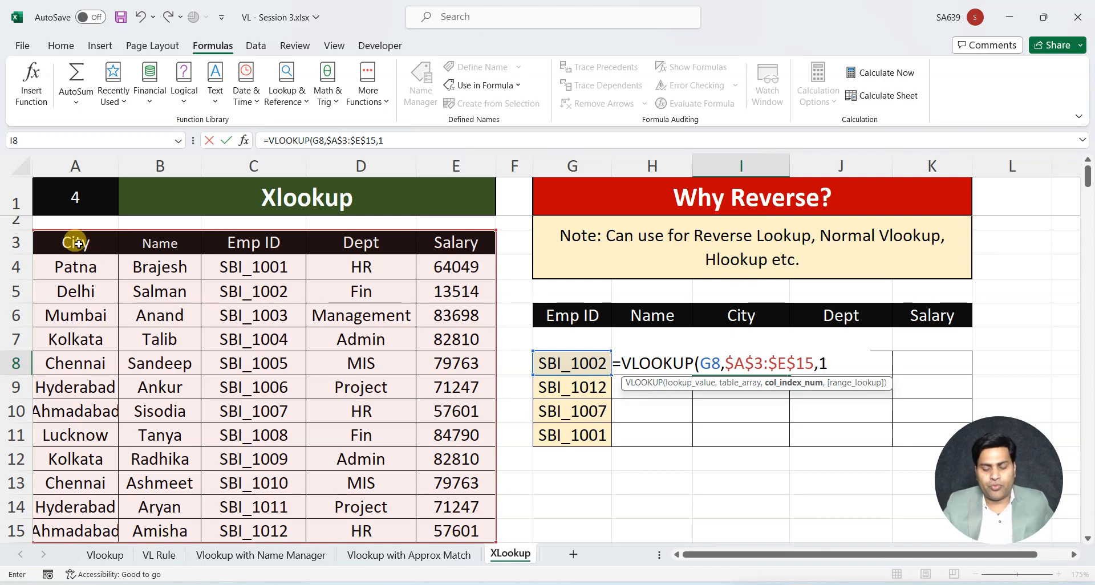
text(,0))
Complete the VLOOKUP in I8 with column index 1 and exact match 0
key(Return)
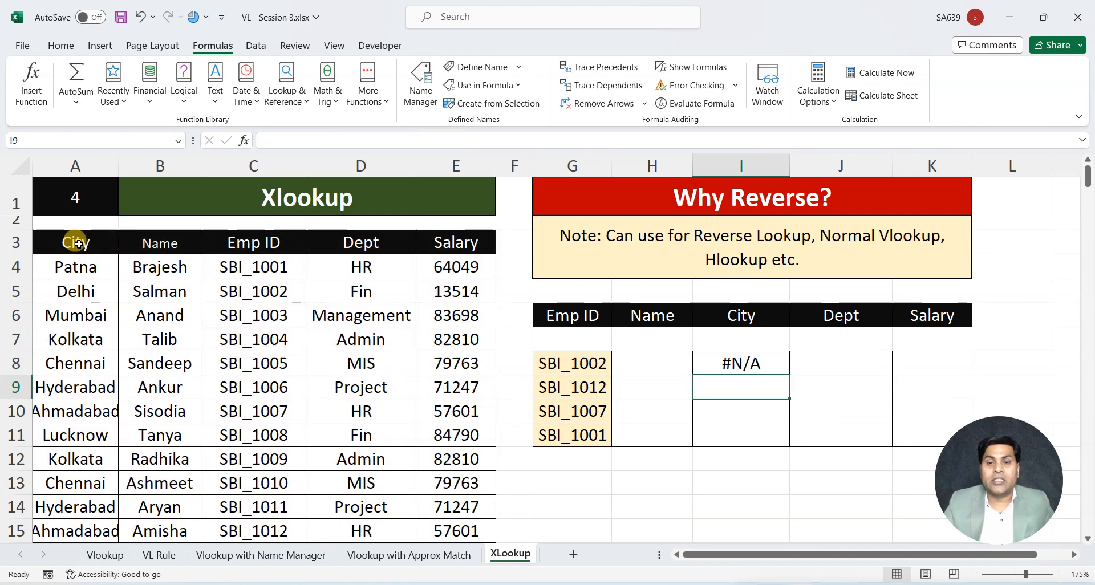
Try filling the VLOOKUP formula from I8 down to I11, and clear the City formulas
click(756, 359)
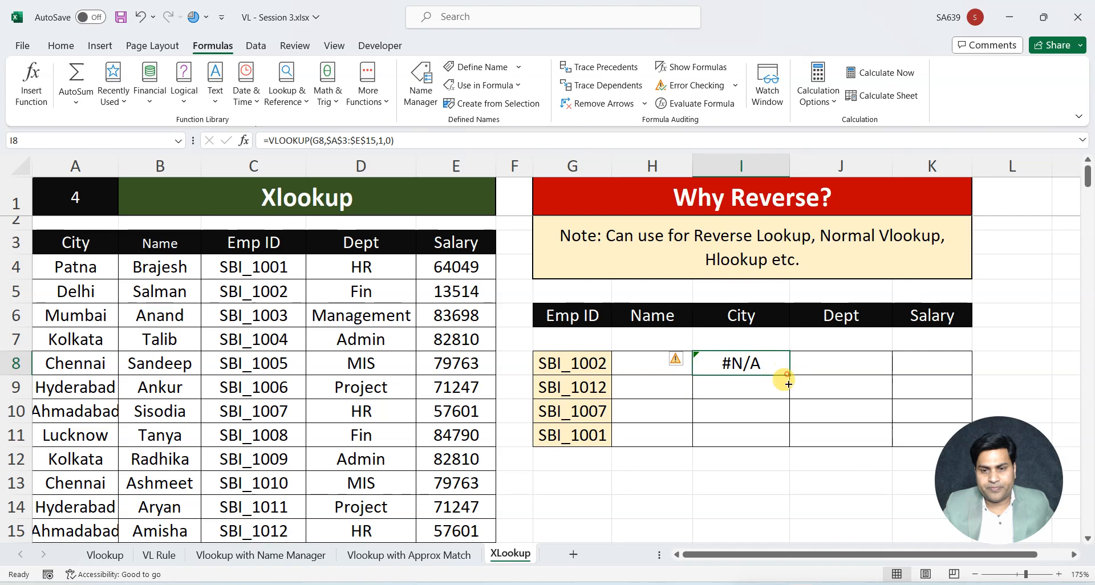
double_click(779, 375)
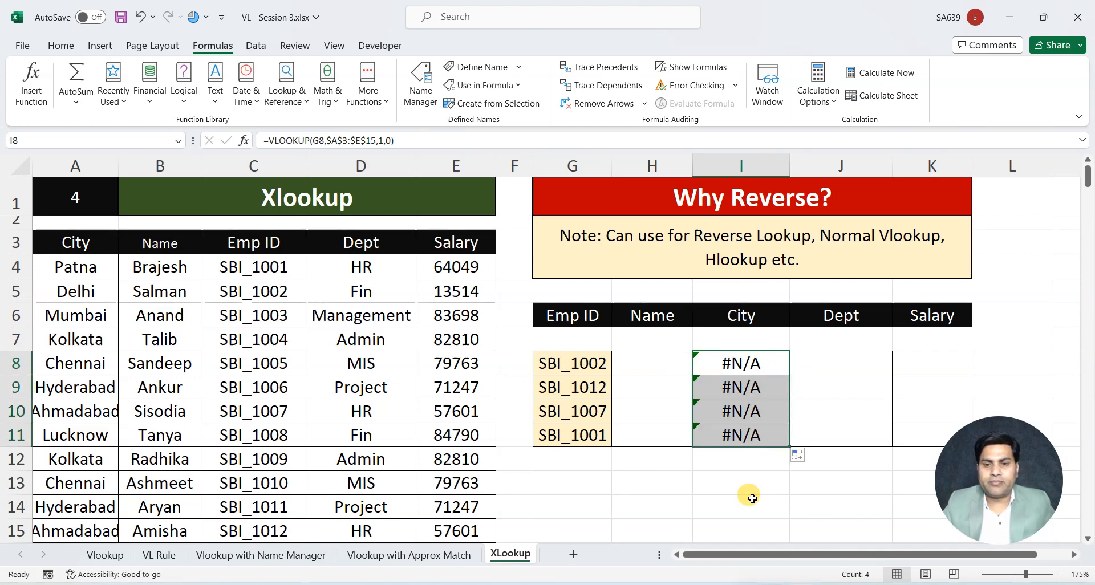
key(Delete)
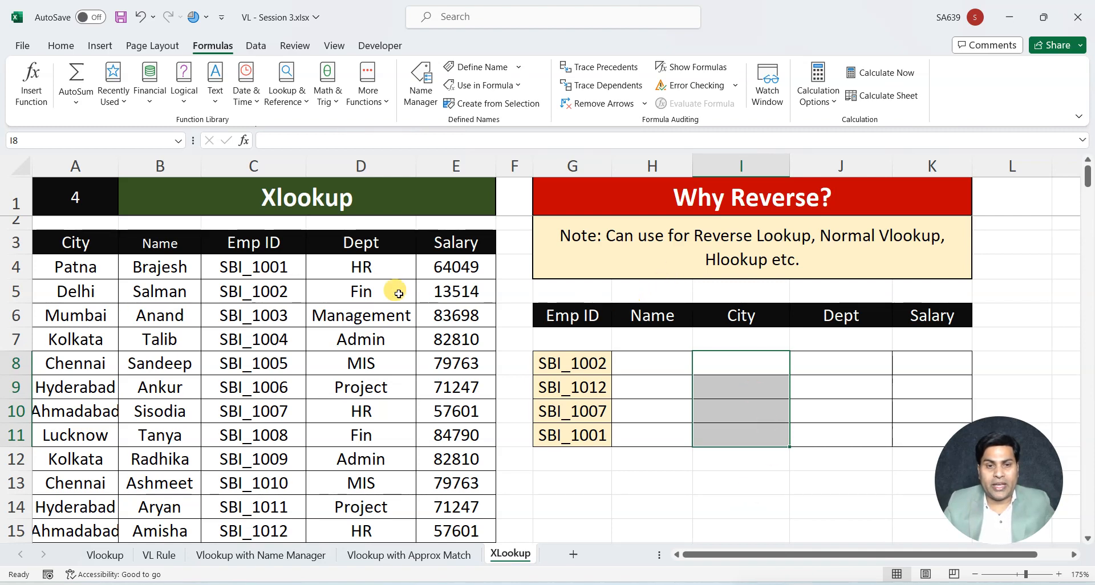
Examine the Emp ID column in the employee table and the INDEX formula behind the sheet title in B1
drag(257, 250, 260, 371)
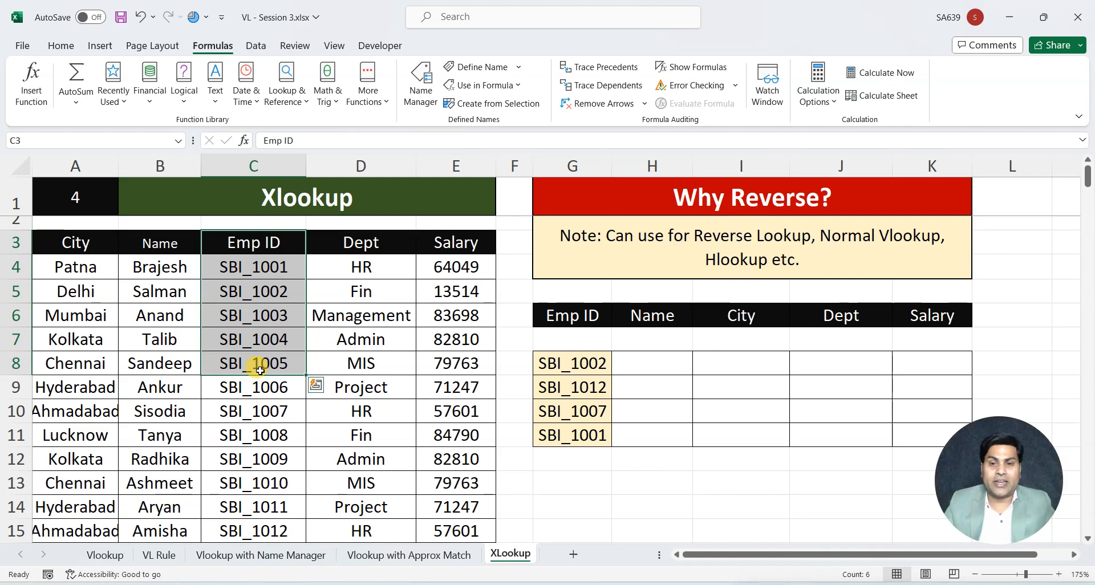
click(712, 360)
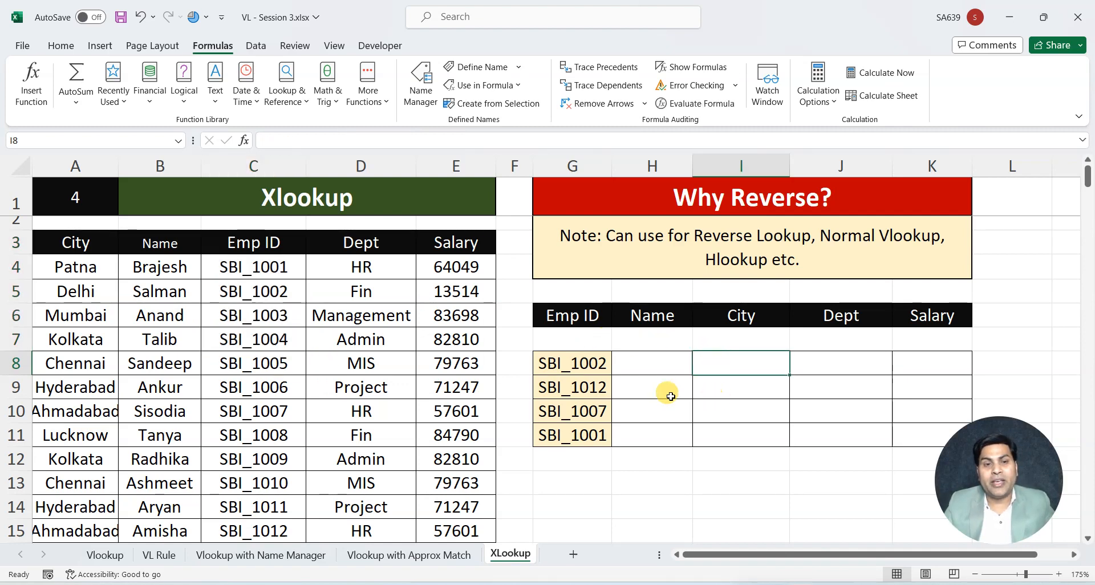
click(288, 212)
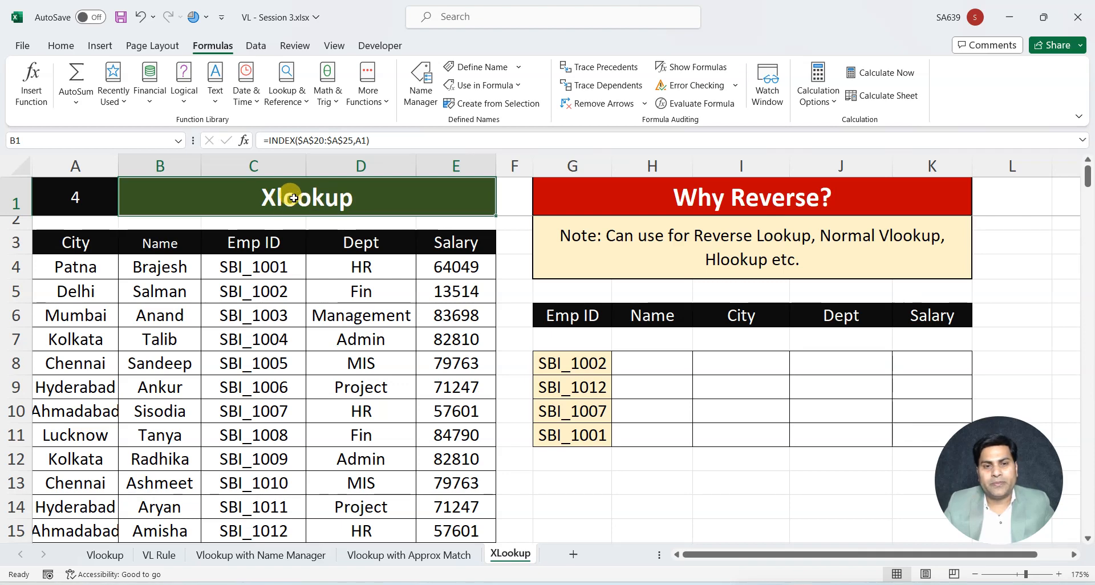
Test the INDEX-driven sheet title by entering the topic numbers 1 and 2 in A1
click(109, 200)
text(1)
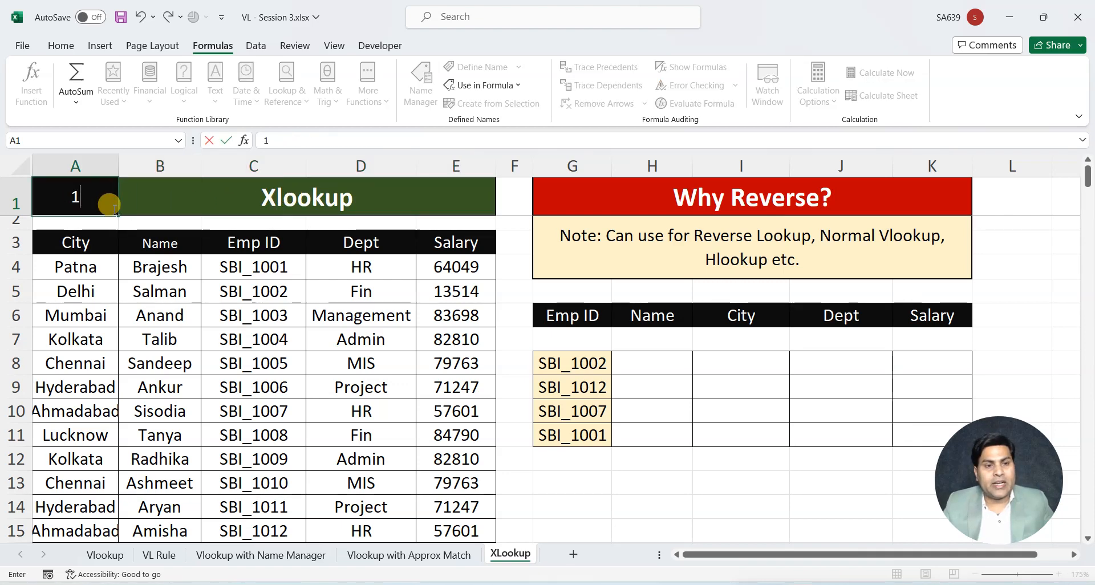
click(640, 484)
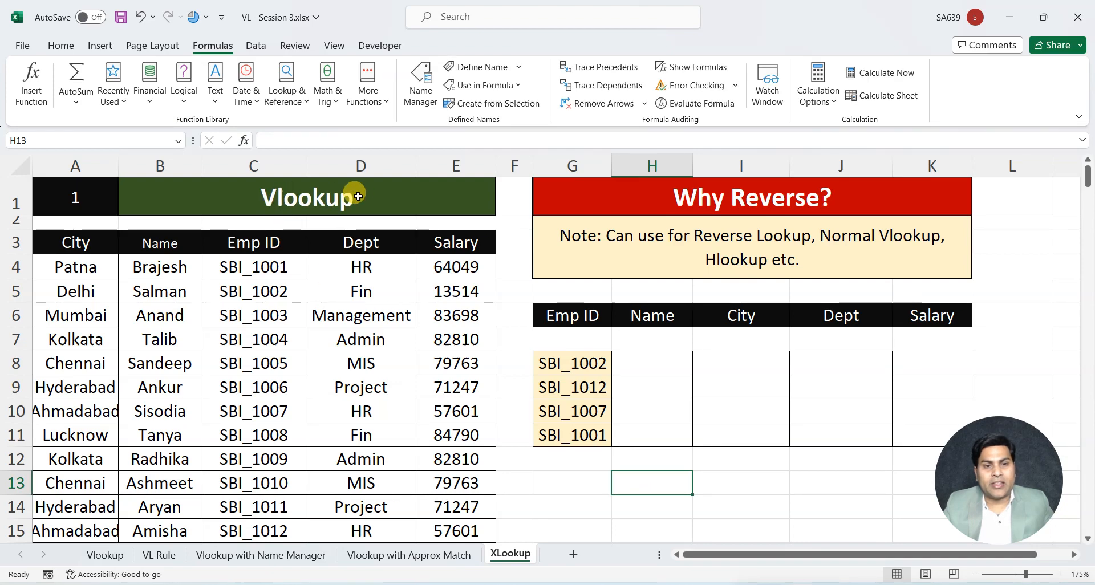
click(77, 194)
text(2)
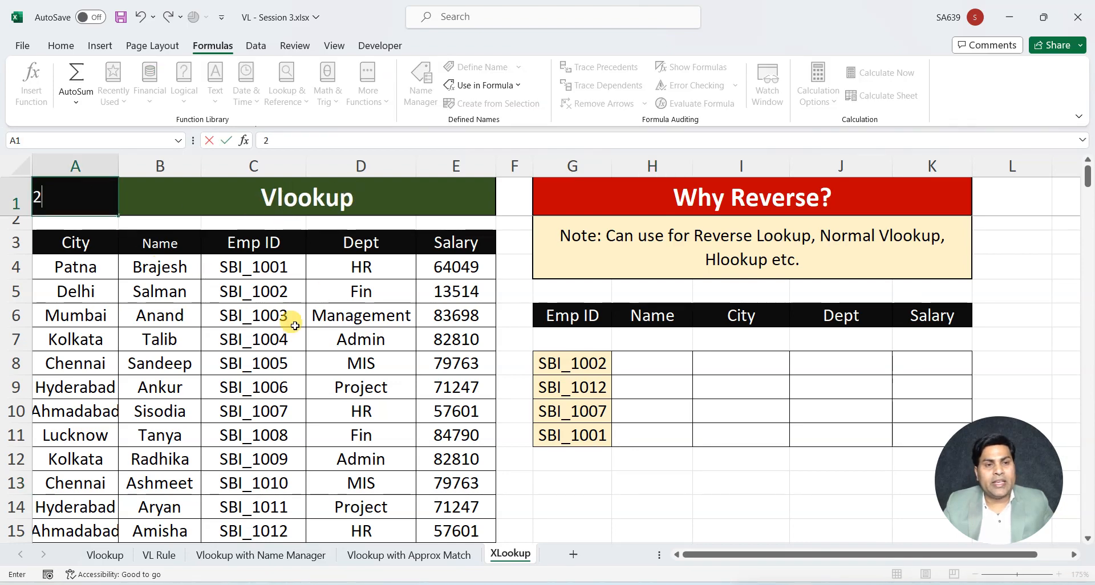
click(615, 483)
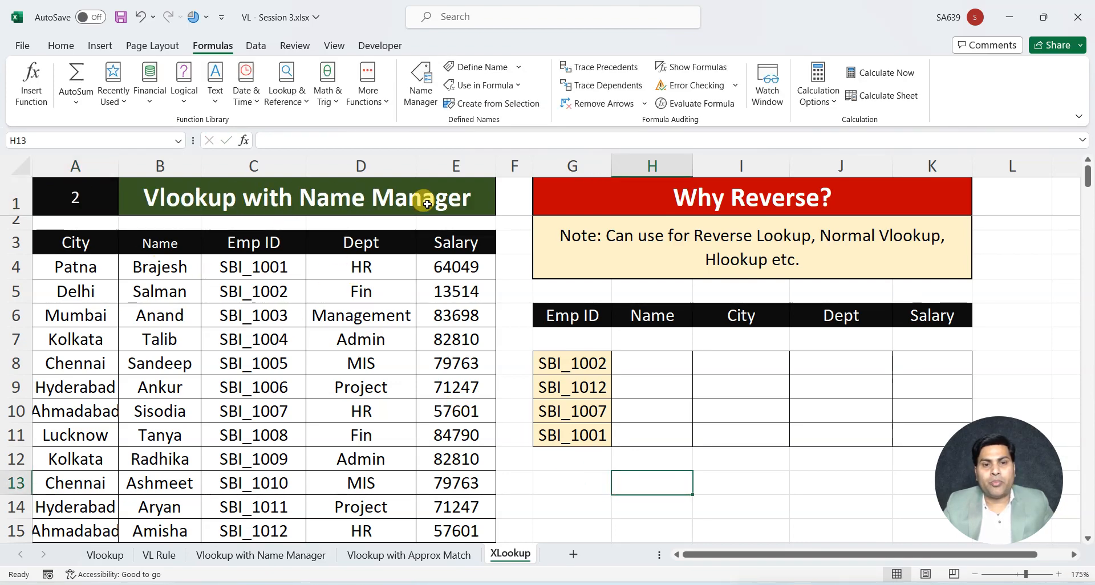
Try topic number 3 in A1, set it back to 4, and check the title formula in B1
click(82, 197)
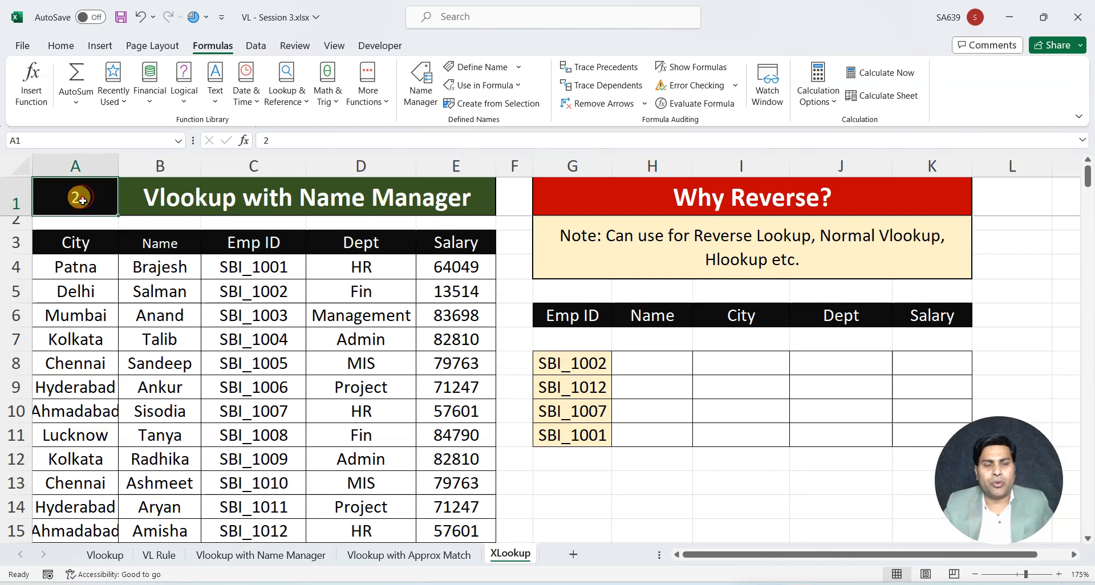
text(3)
click(573, 466)
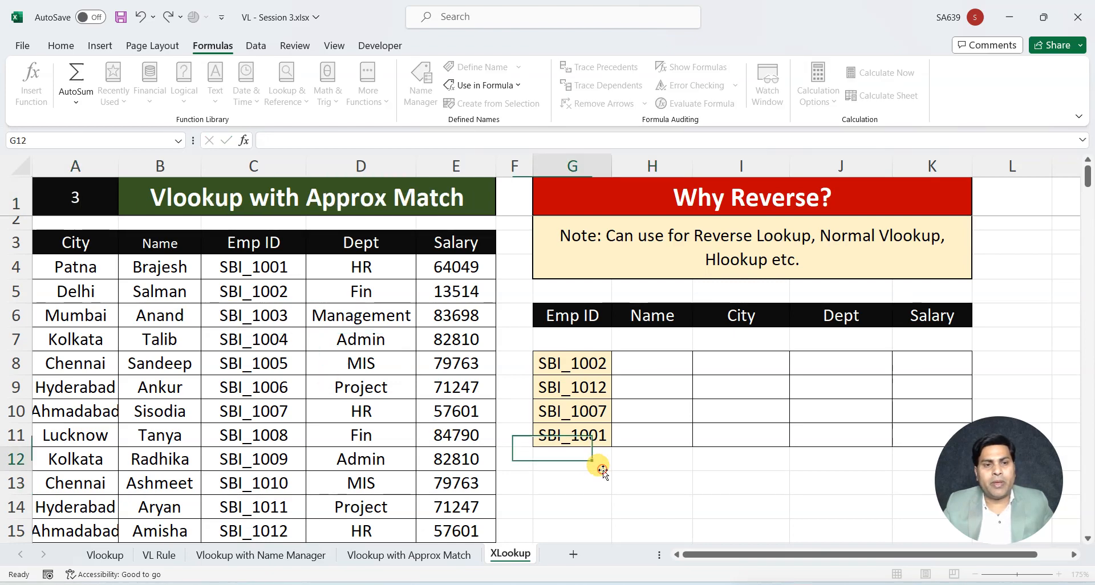
click(49, 199)
text(4)
click(569, 480)
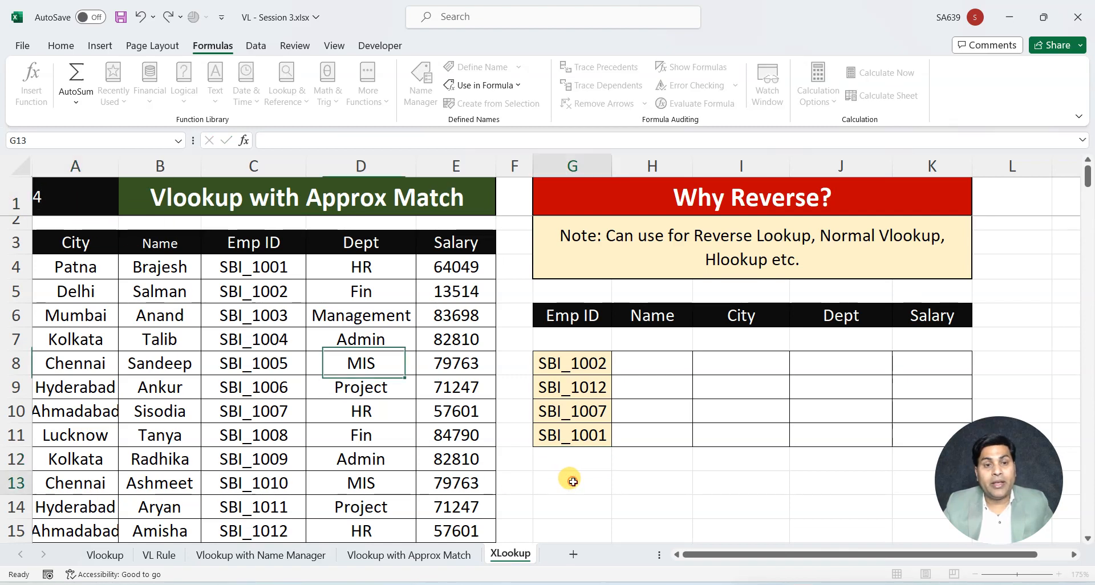
click(288, 196)
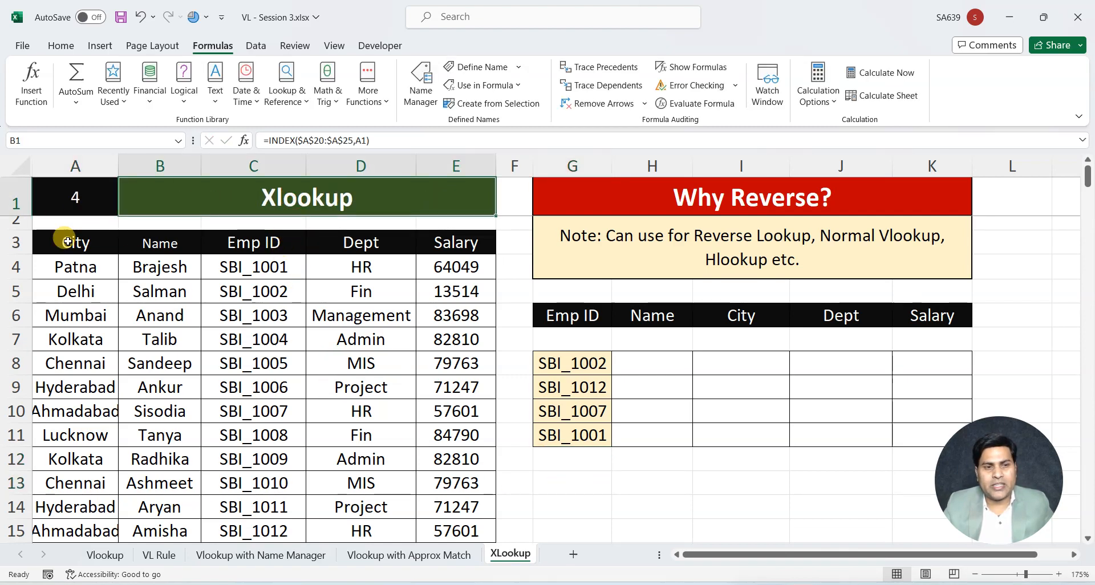
Cycle the topic number in A1 through 1 and 2 again, ending with 3
click(71, 199)
text(1)
click(589, 500)
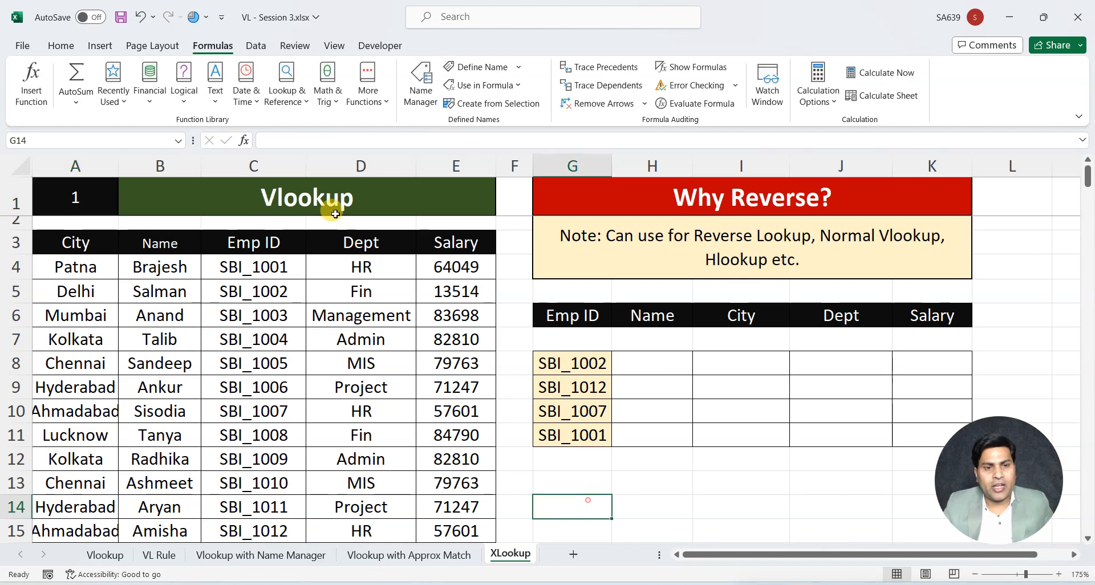
click(63, 200)
text(2)
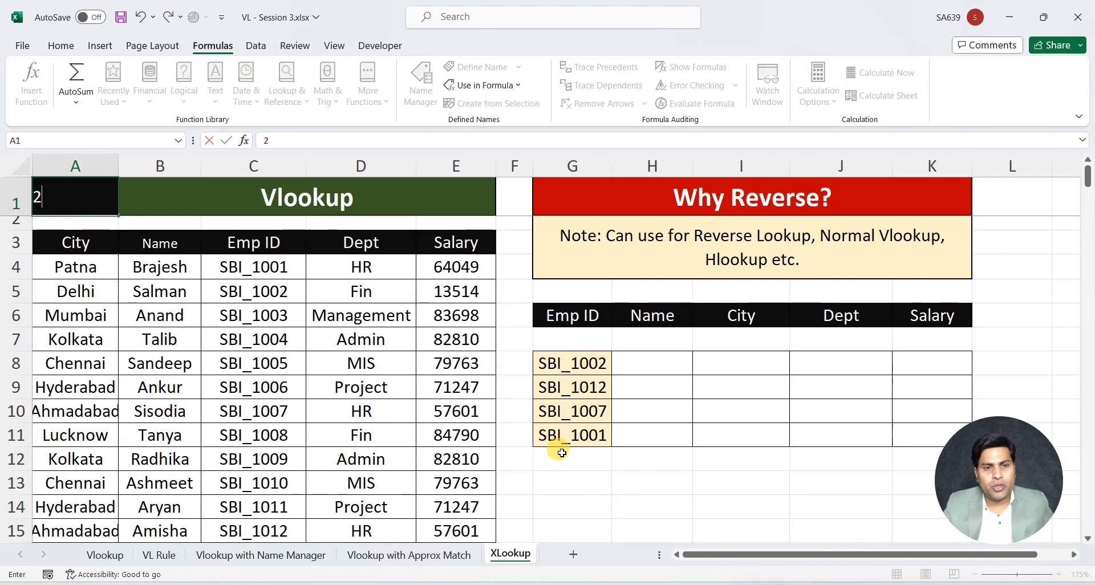
click(630, 502)
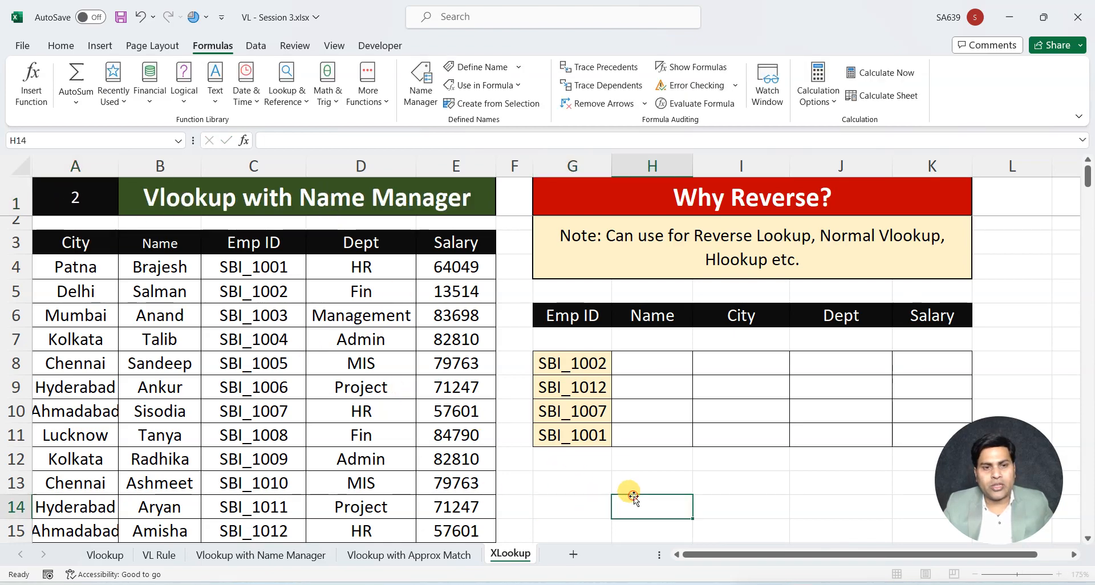
click(69, 197)
text(3)
click(584, 500)
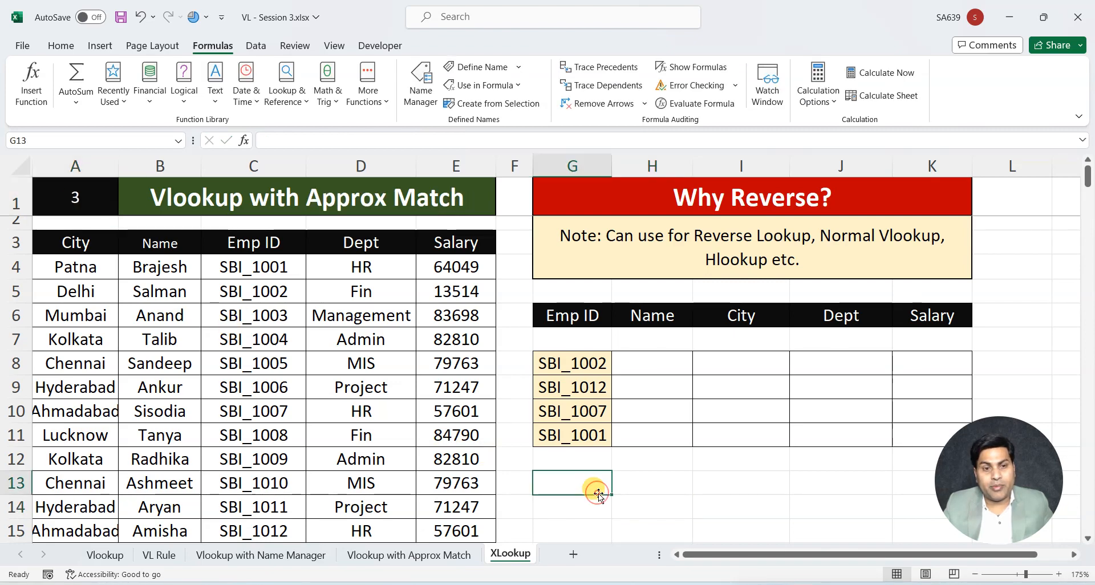
Switch the topic number in A1 to 1 and back to 4, and check the title in B1
click(55, 196)
text(1)
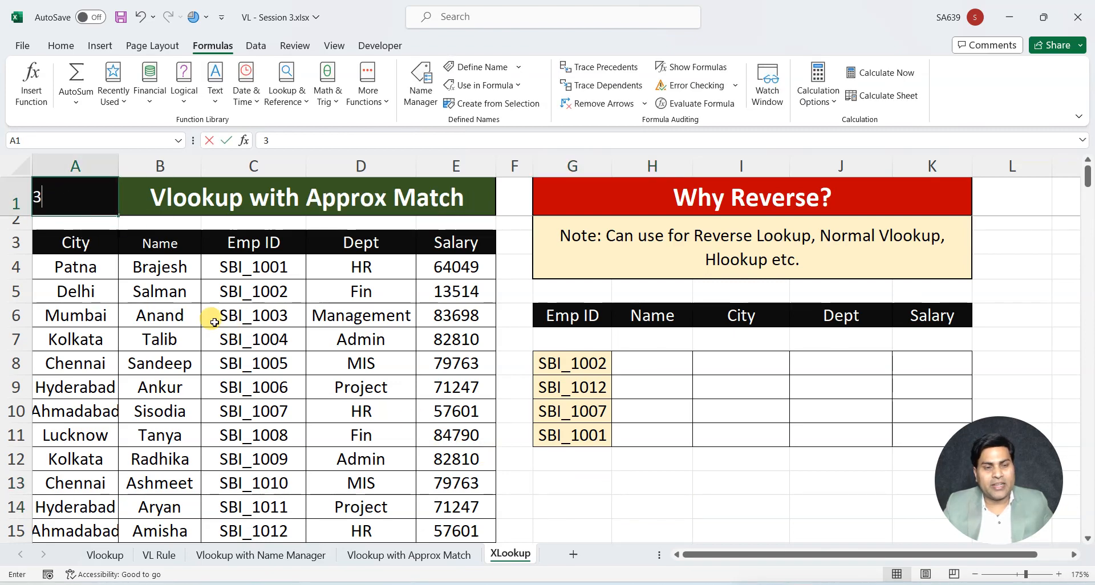
click(639, 507)
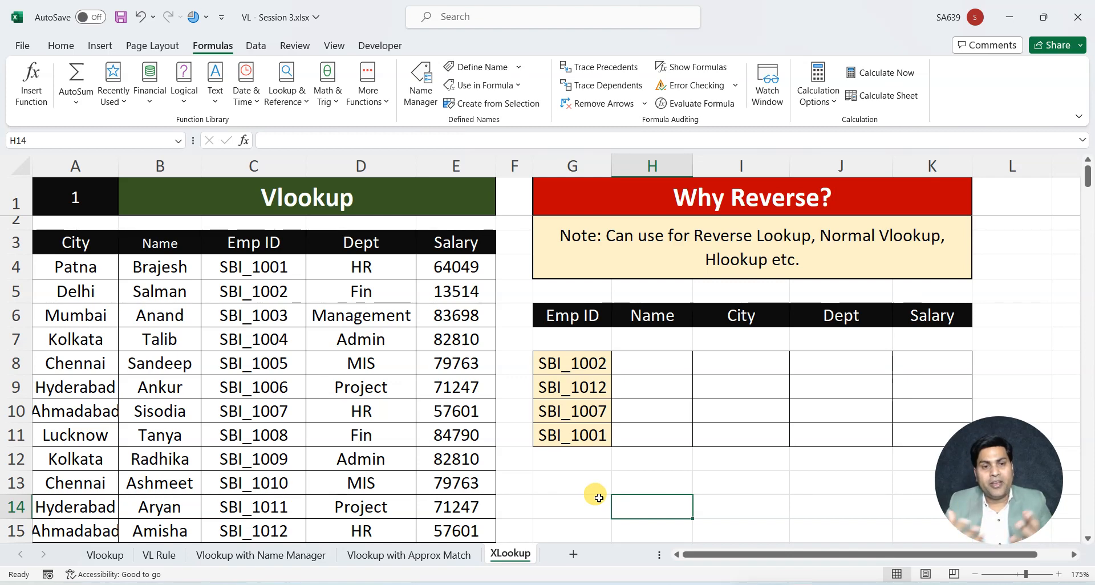
click(70, 197)
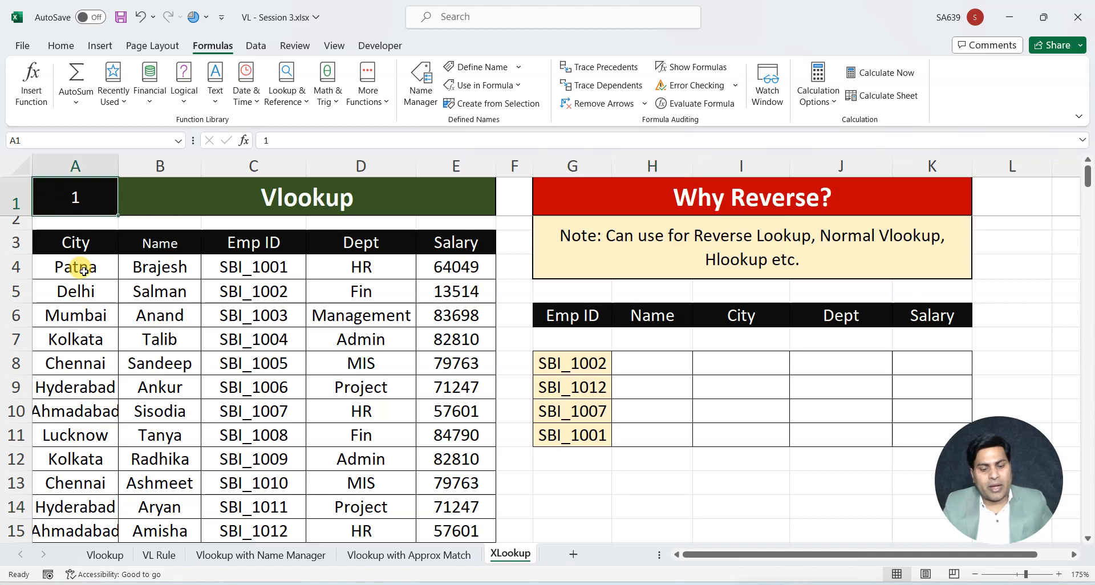
text(4)
click(650, 481)
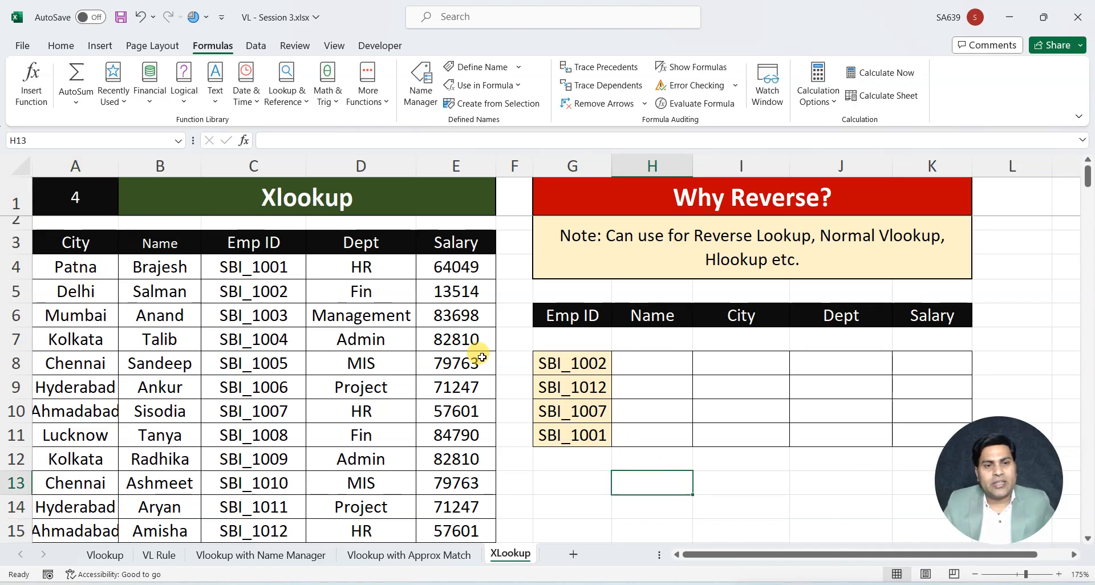
click(300, 203)
Start an XLOOKUP formula in the first City result cell, I8, with the Emp ID in G8 as the lookup value
click(656, 363)
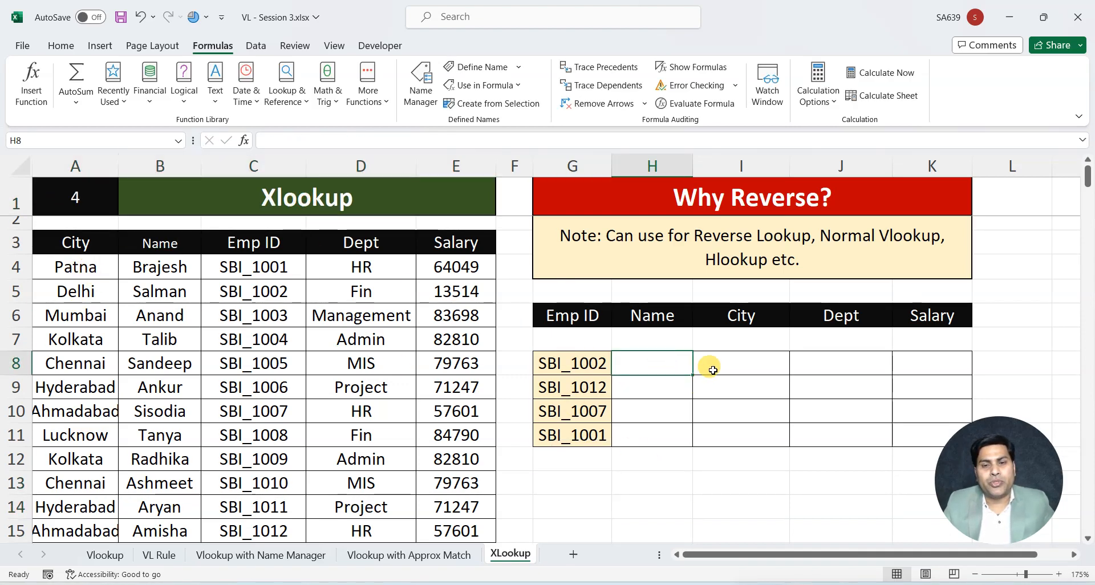
click(712, 369)
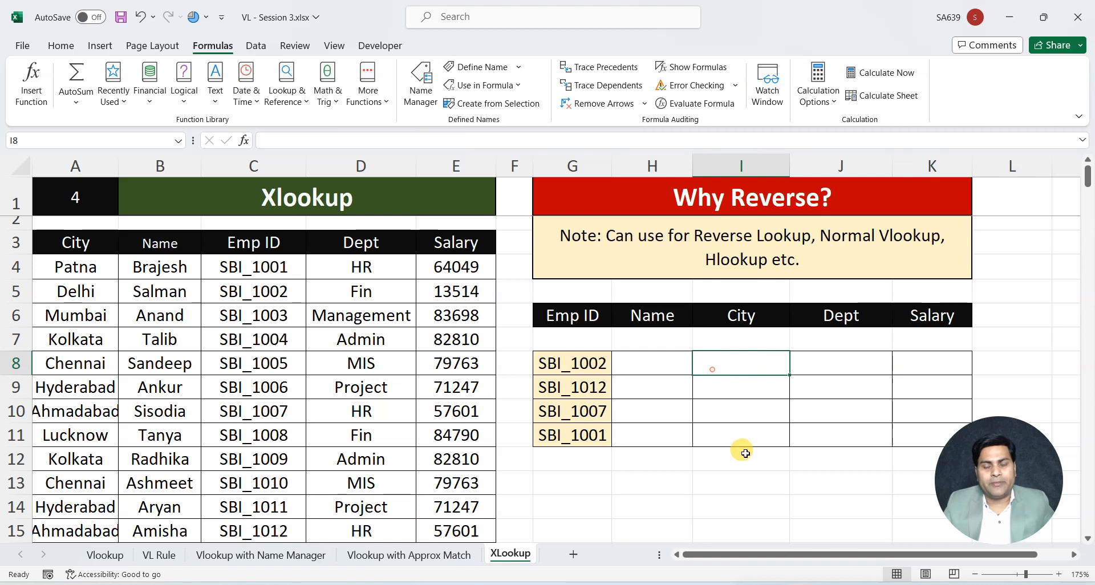
click(71, 165)
click(252, 166)
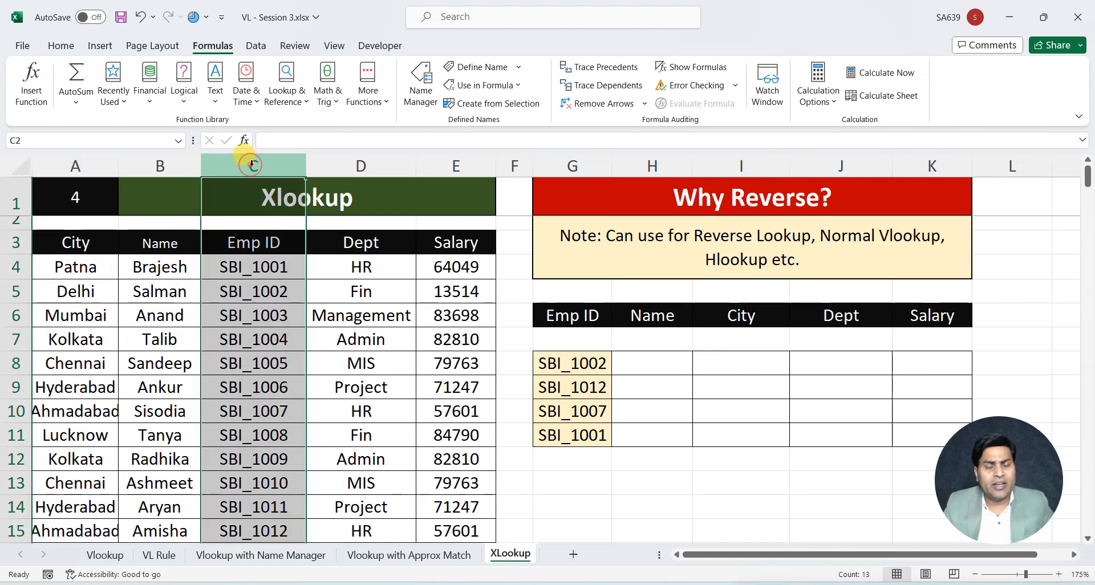
click(707, 359)
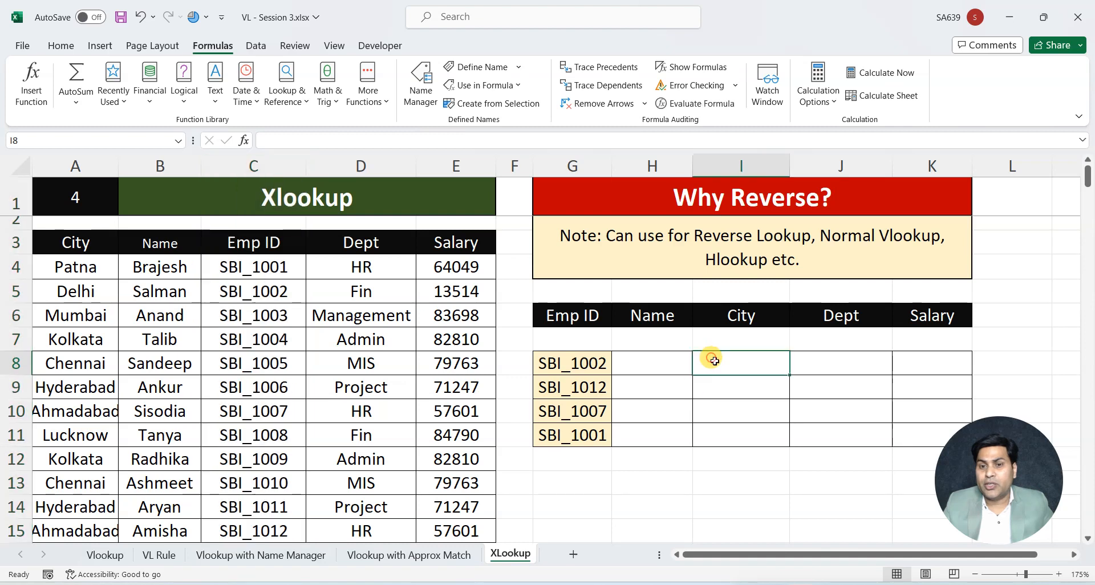
text(=xl)
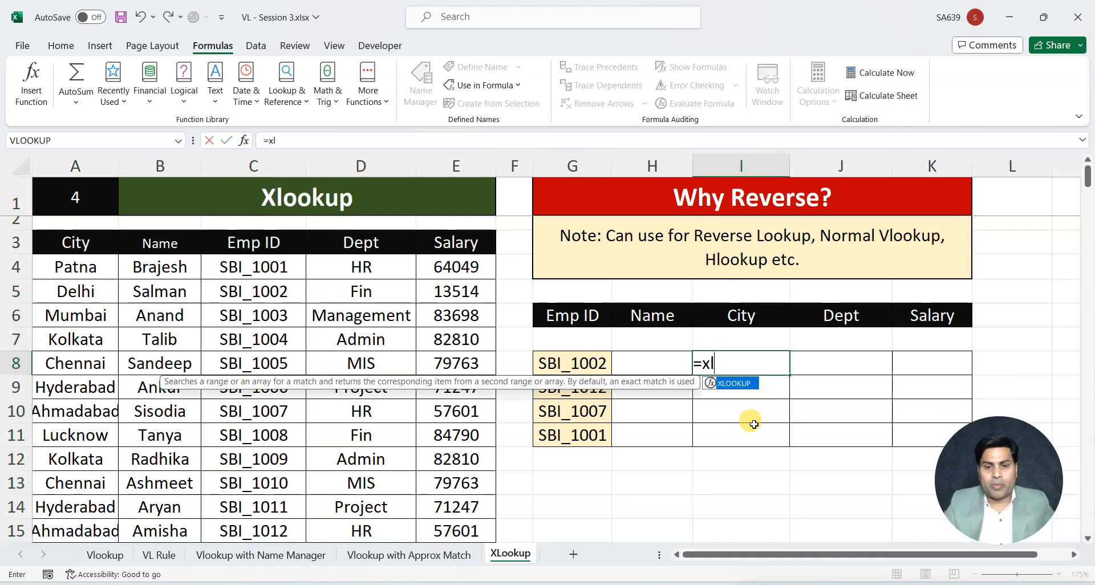
key(Tab)
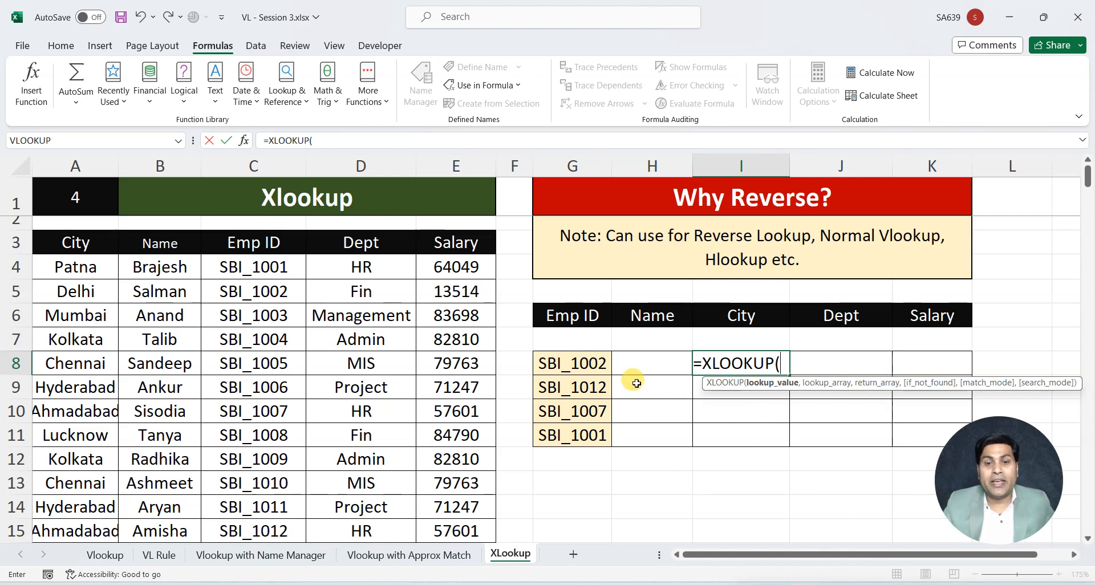
click(591, 364)
text(,)
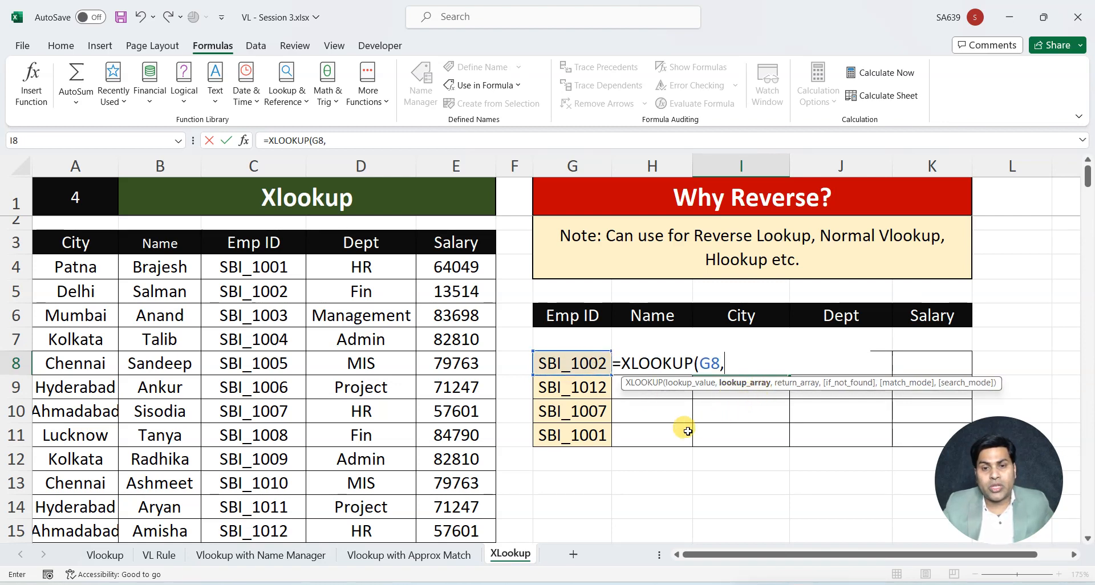
Set the lookup array of the City formula to the Emp ID column as the absolute range $C$3:$C$15
drag(253, 242, 248, 442)
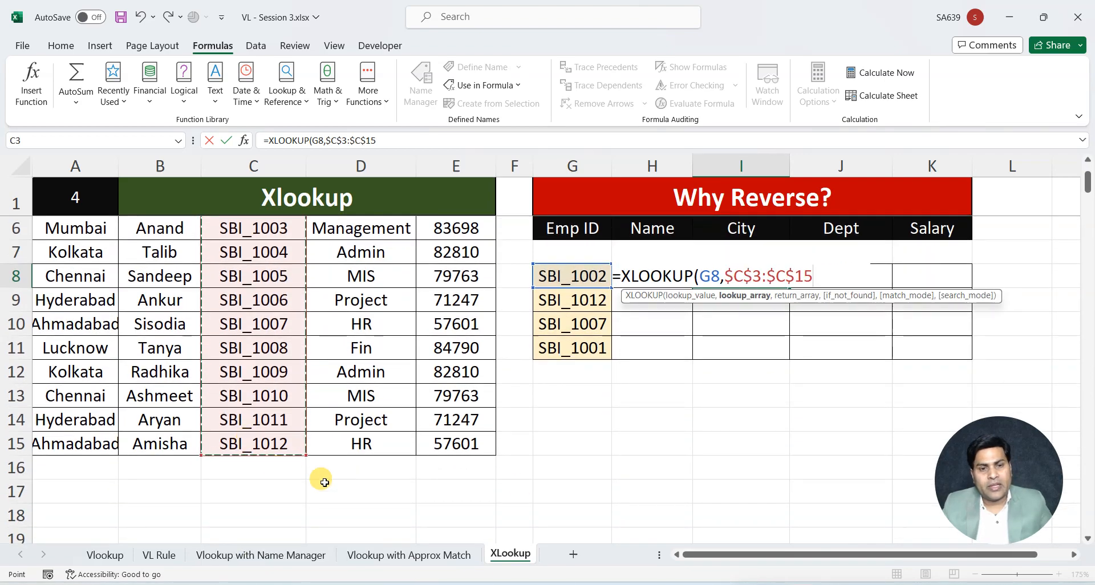
key(F4)
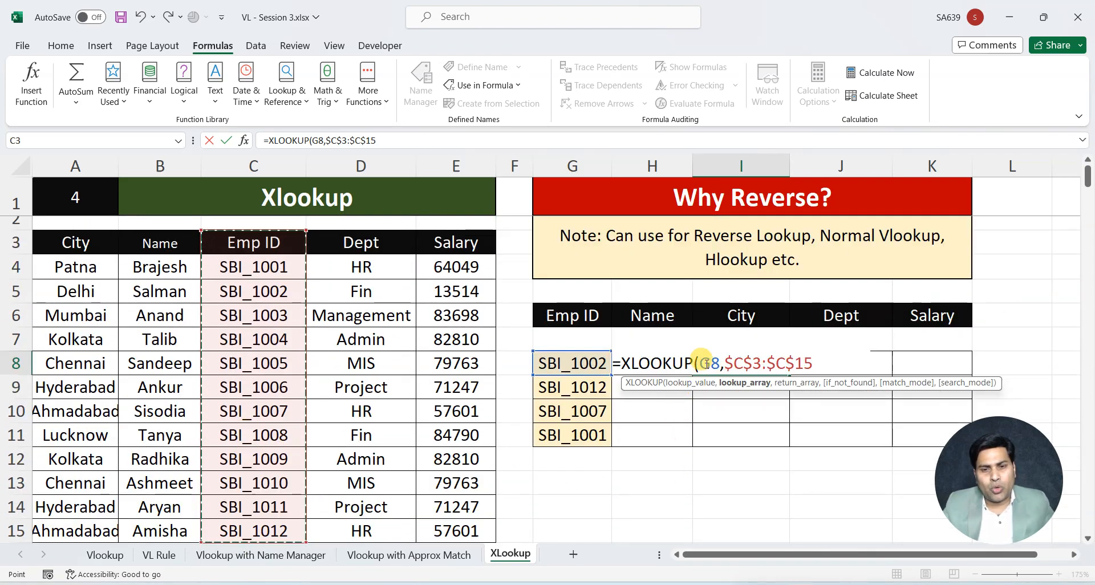
click(753, 364)
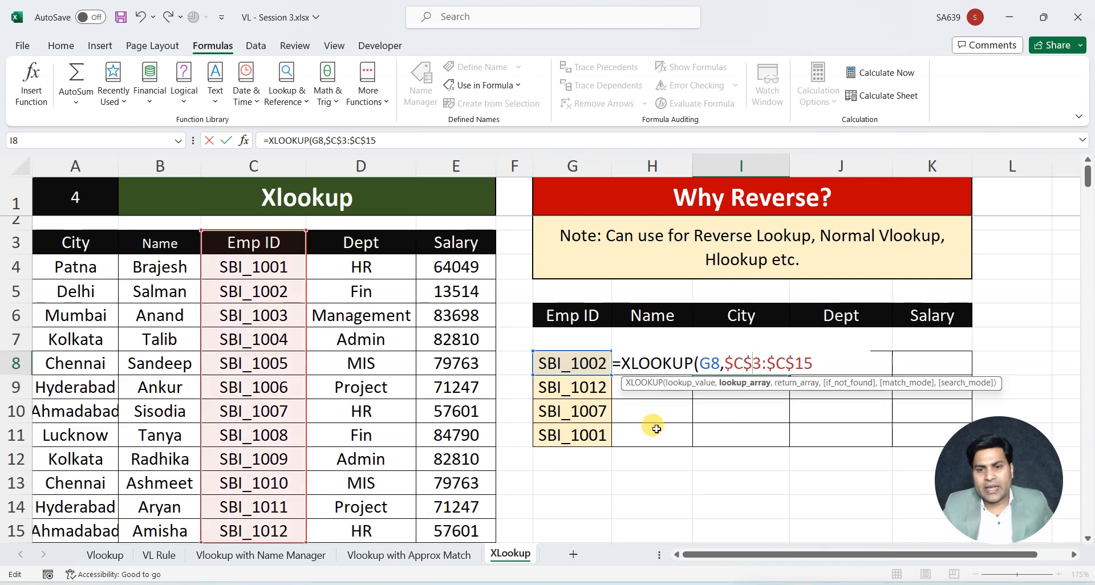
click(814, 365)
text(,)
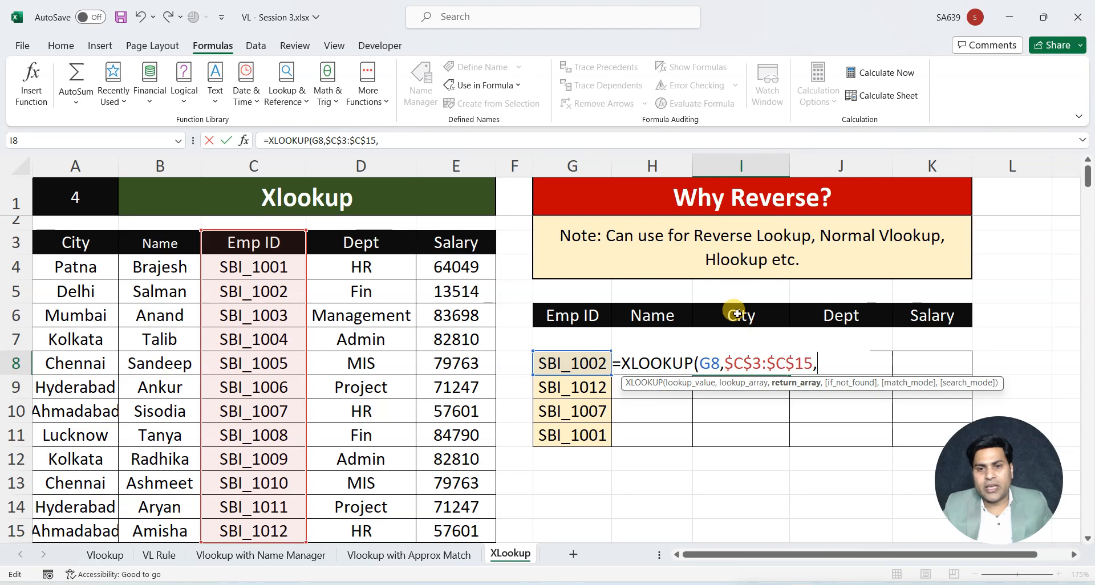
Complete the City XLOOKUP with the absolute return array $A$3:$A$15 and fill it down through I11
drag(73, 242, 68, 434)
key(F4)
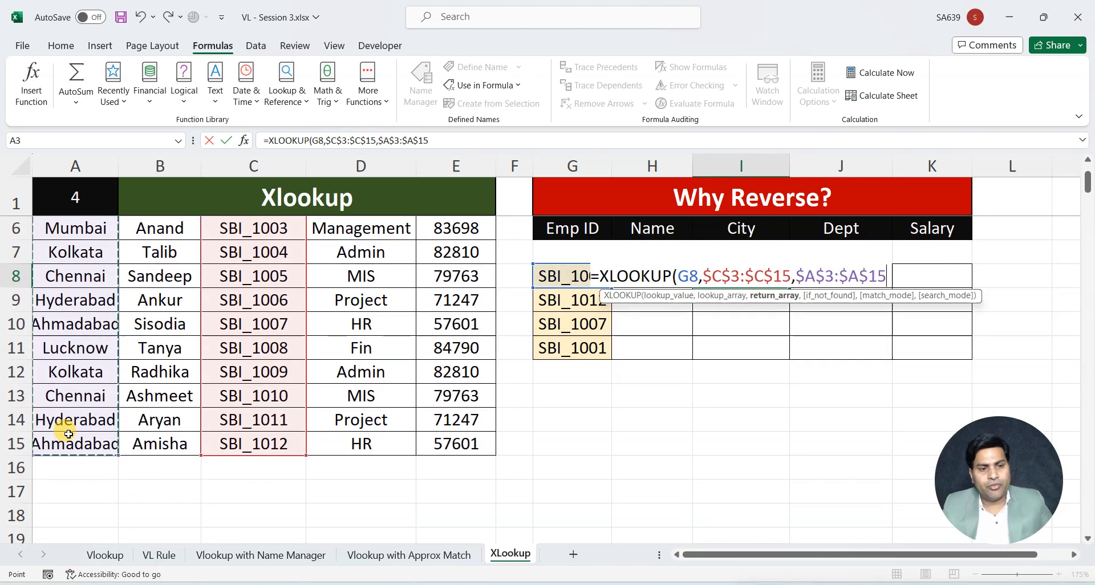
text())
key(ctrl+Return)
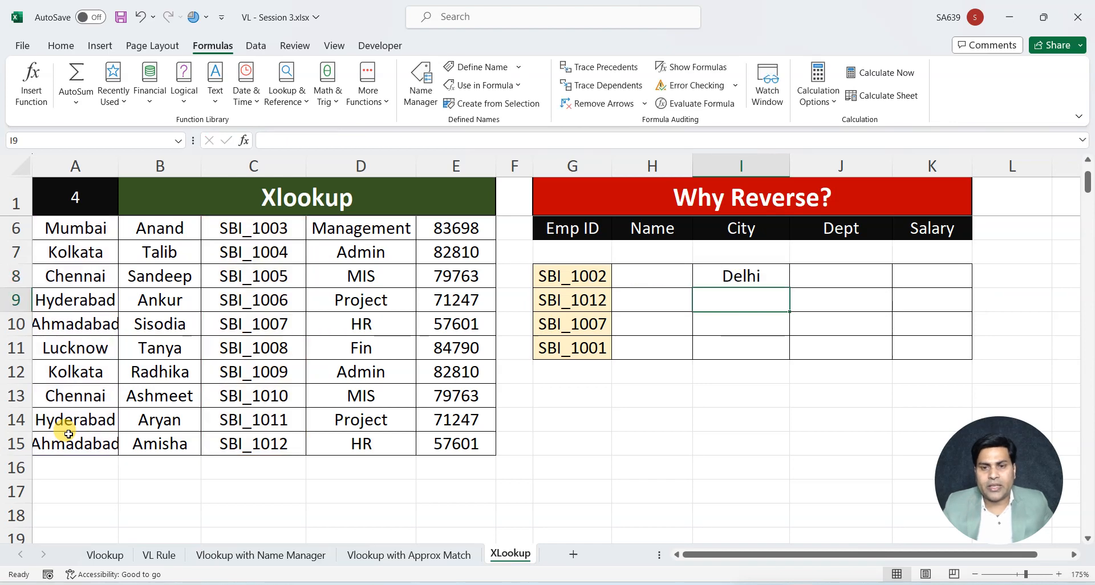
scroll(447, 482, up, 1)
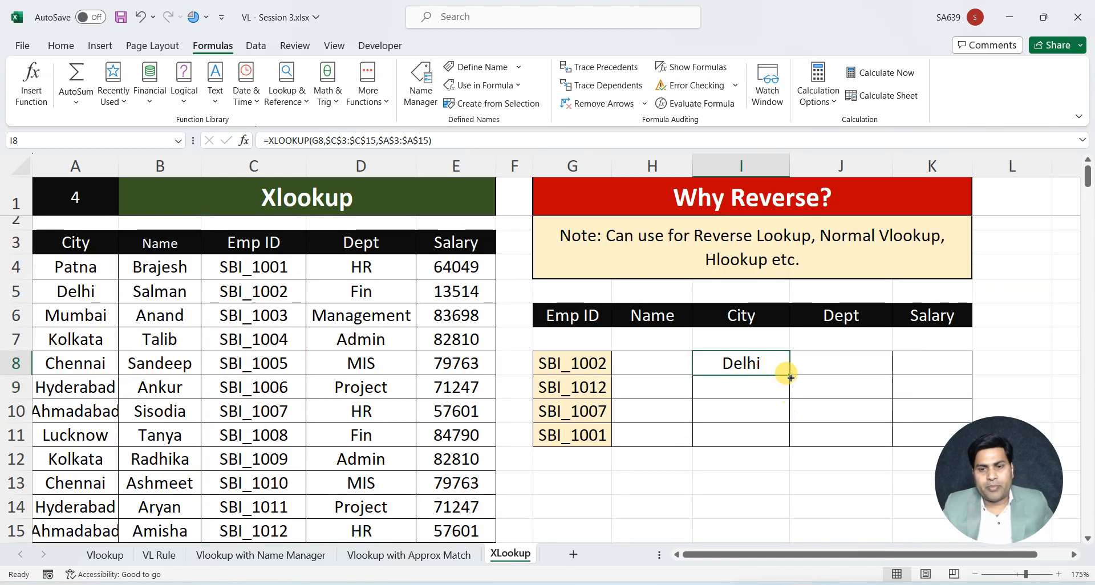
drag(788, 375, 786, 442)
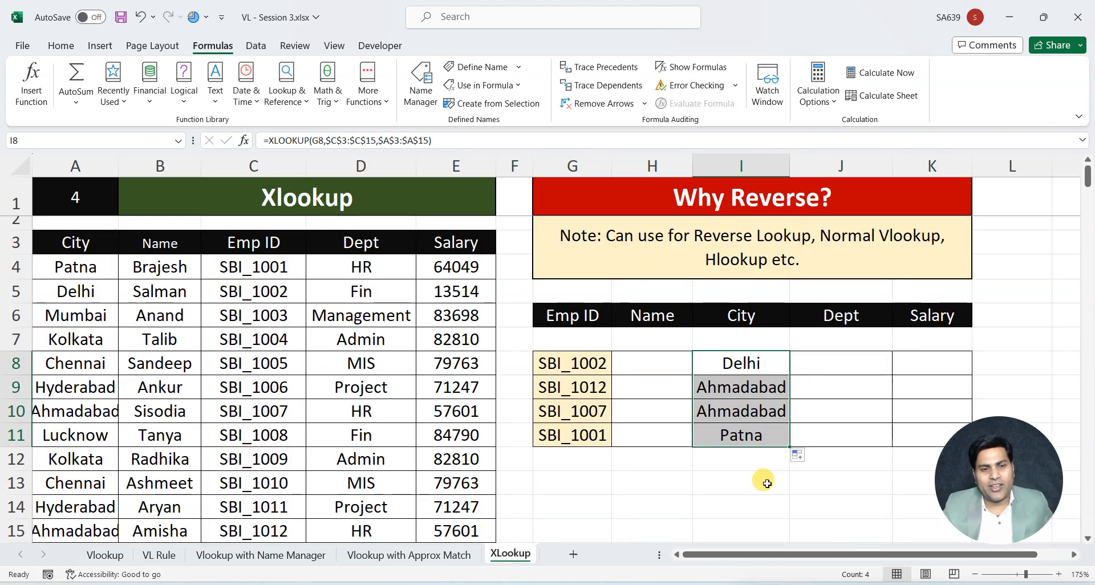
Start an XLOOKUP formula in the first Dept result cell, J8, with G8 as the lookup value
click(837, 362)
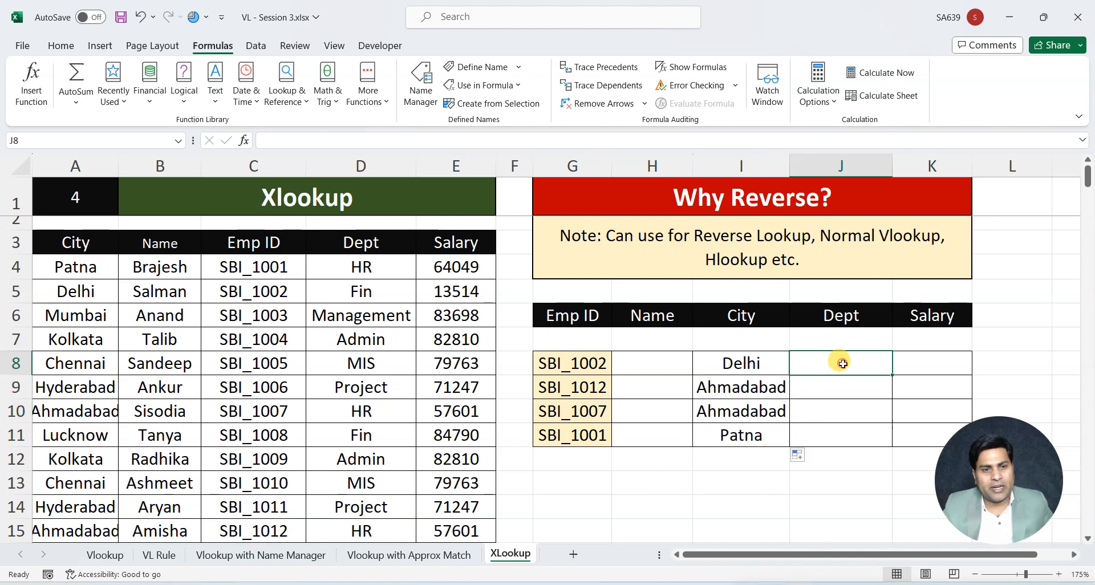
click(254, 242)
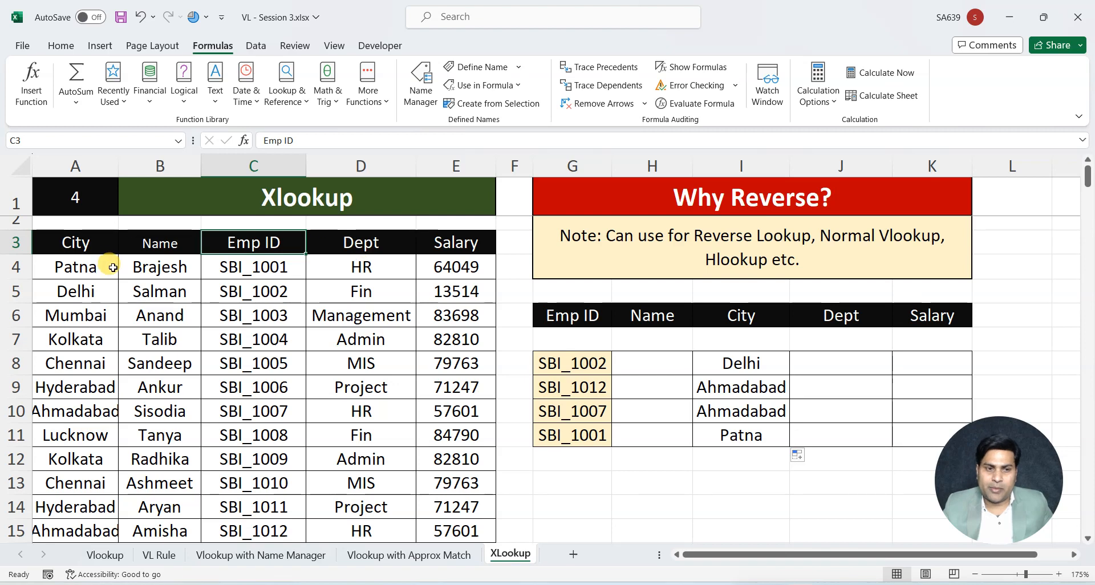
click(830, 370)
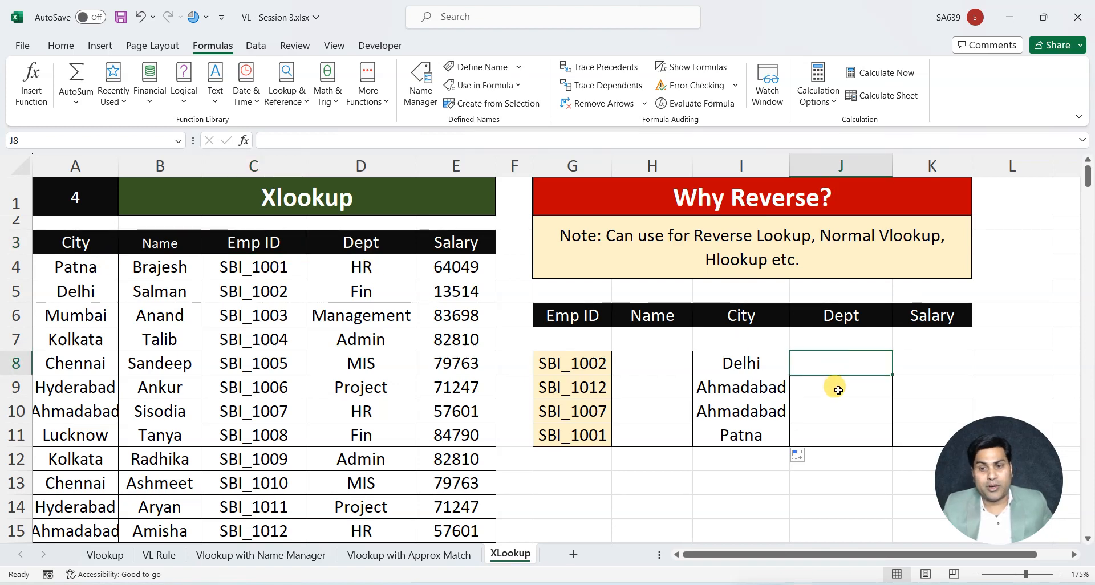
text(=xl)
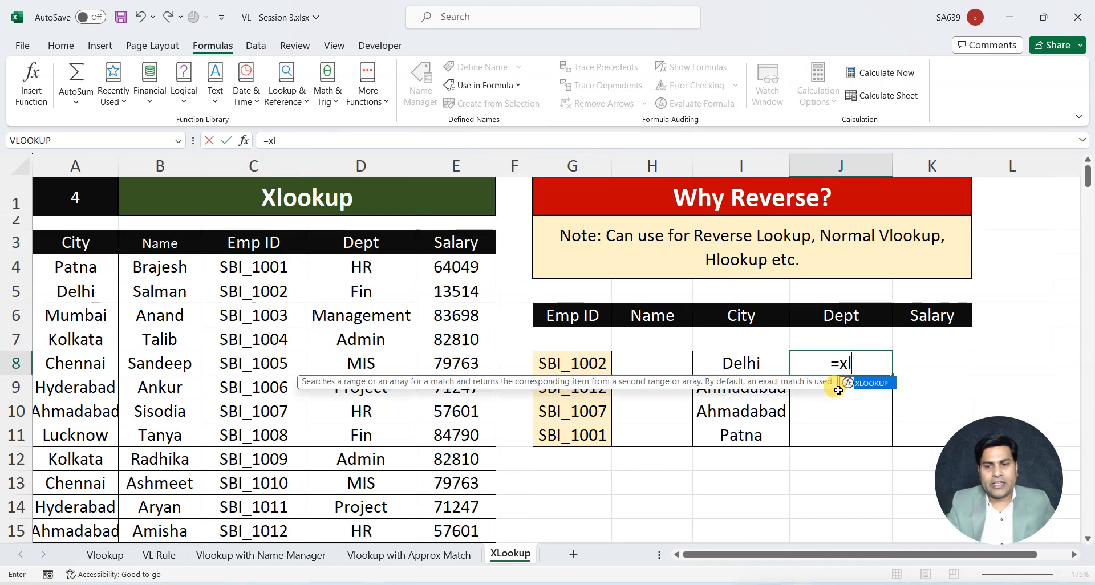
double_click(838, 388)
click(586, 363)
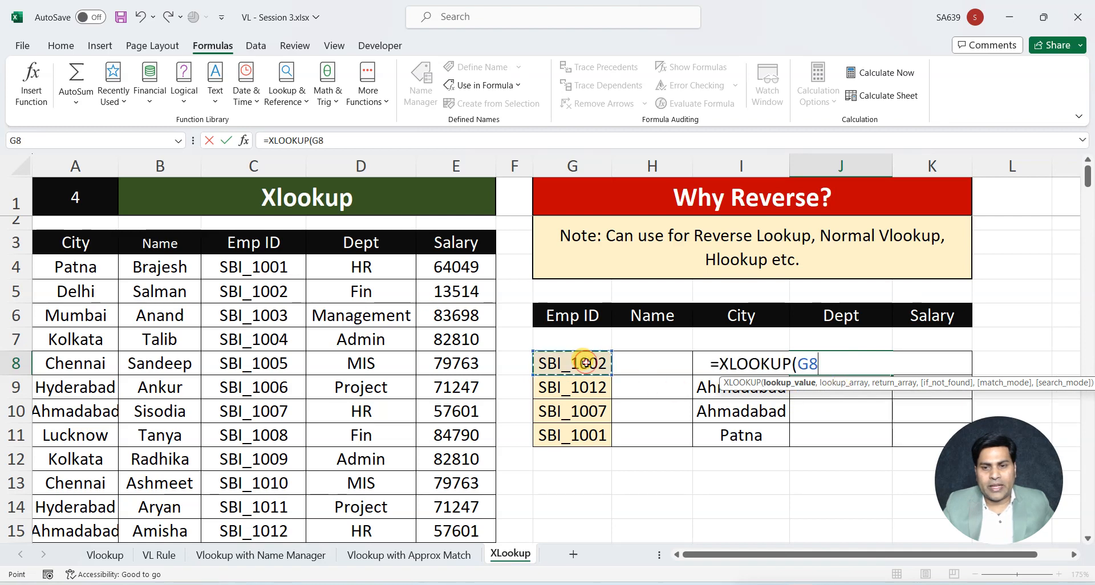
text(,)
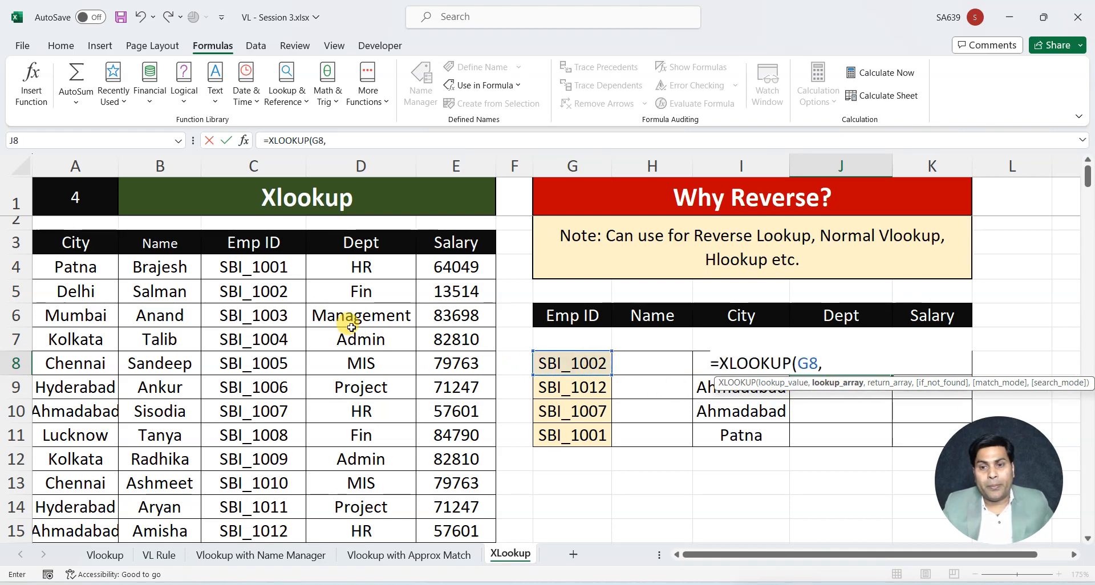
Set the lookup array of the Dept formula to the absolute range $C$3:$C$15
drag(254, 242, 258, 466)
key(F4)
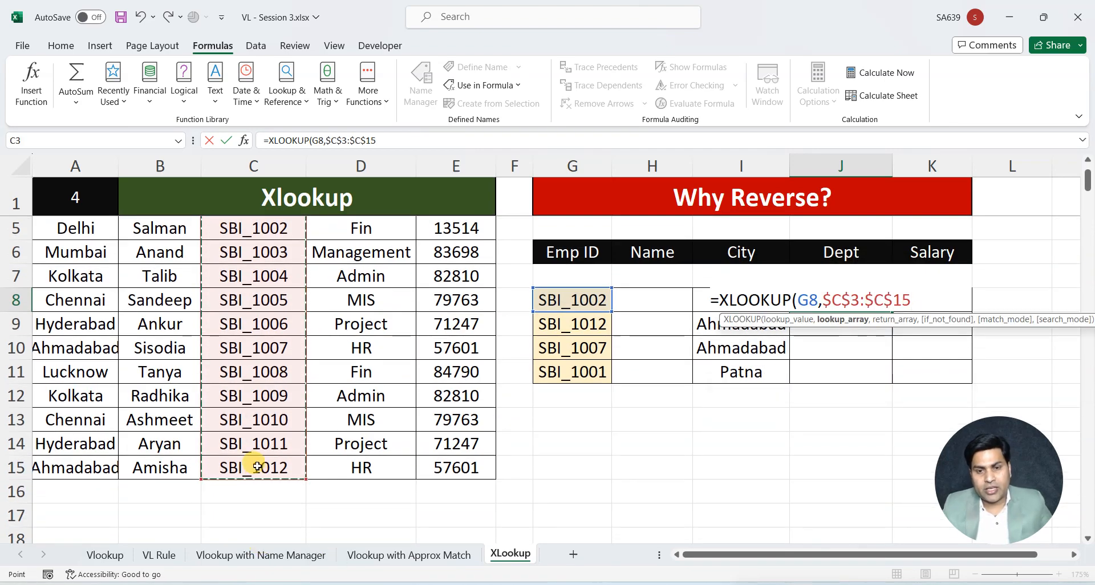
text(,)
scroll(732, 482, up, 1)
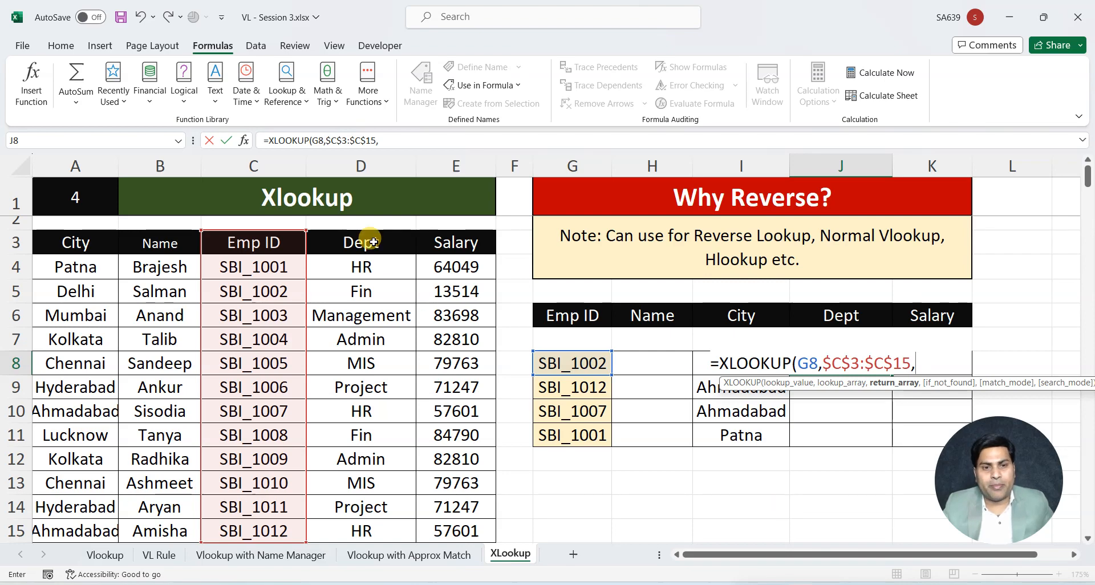
Complete the Dept XLOOKUP with the absolute return array $D$3:$D$15 and fill it down through J11
drag(374, 242, 374, 534)
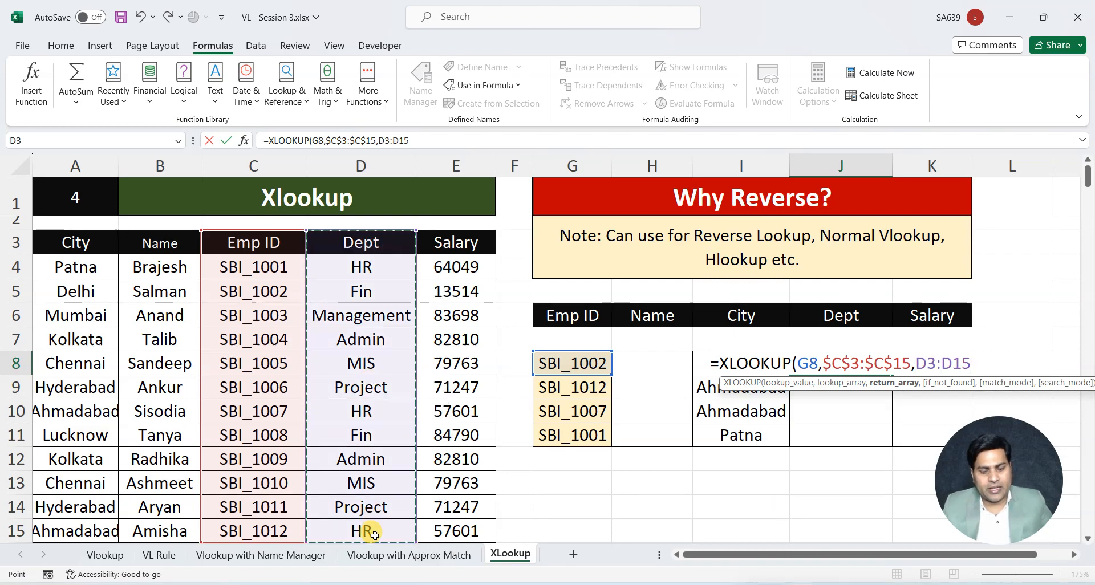
key(F4)
text())
key(Return)
text(\)
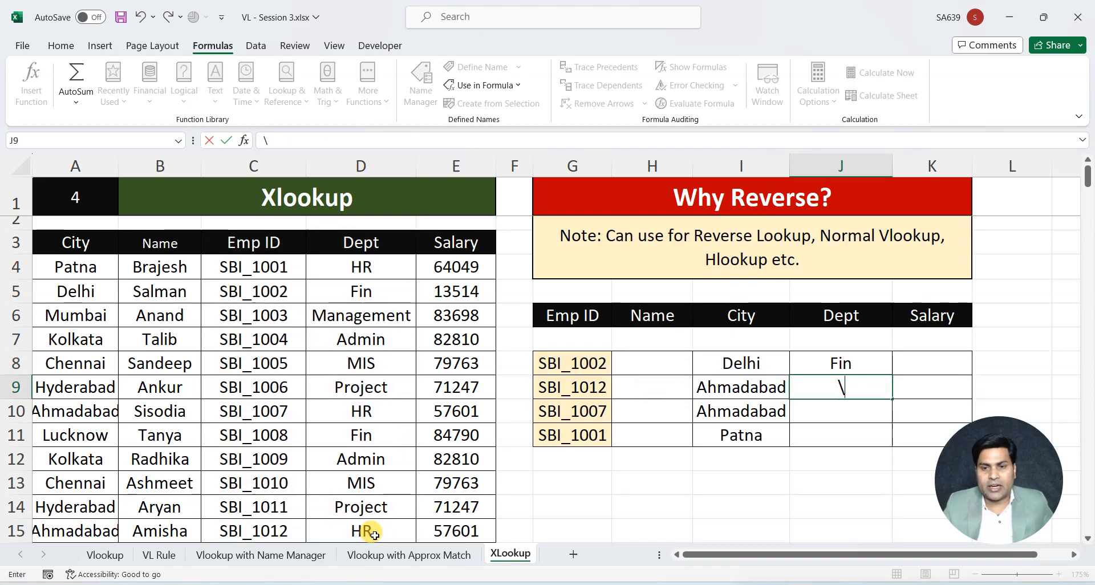
click(856, 363)
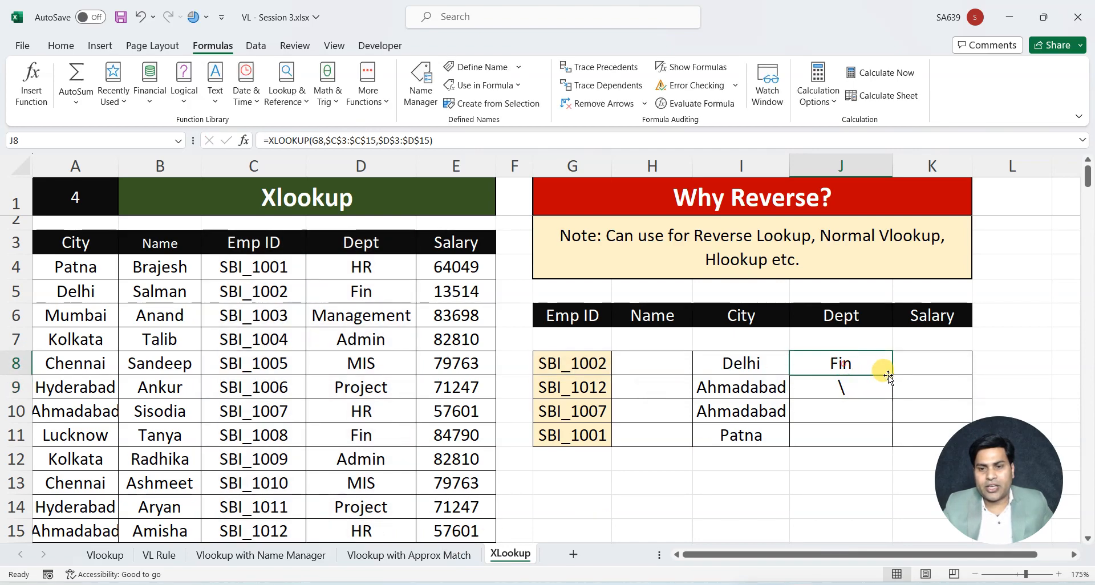
drag(890, 374, 889, 458)
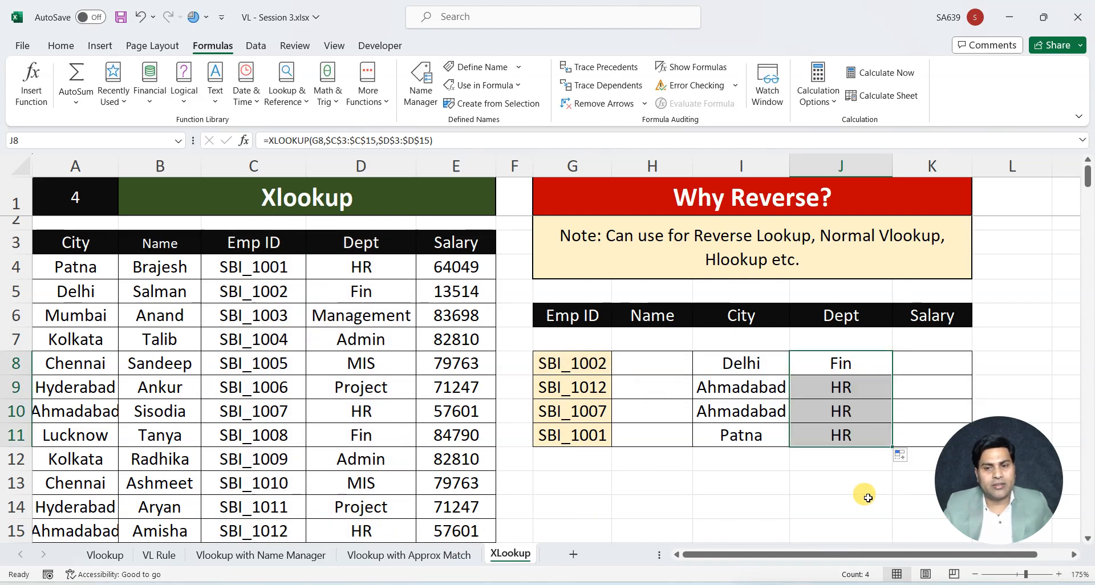
Check the Dept result in J8 against the matching Emp ID row of the employee table
click(584, 362)
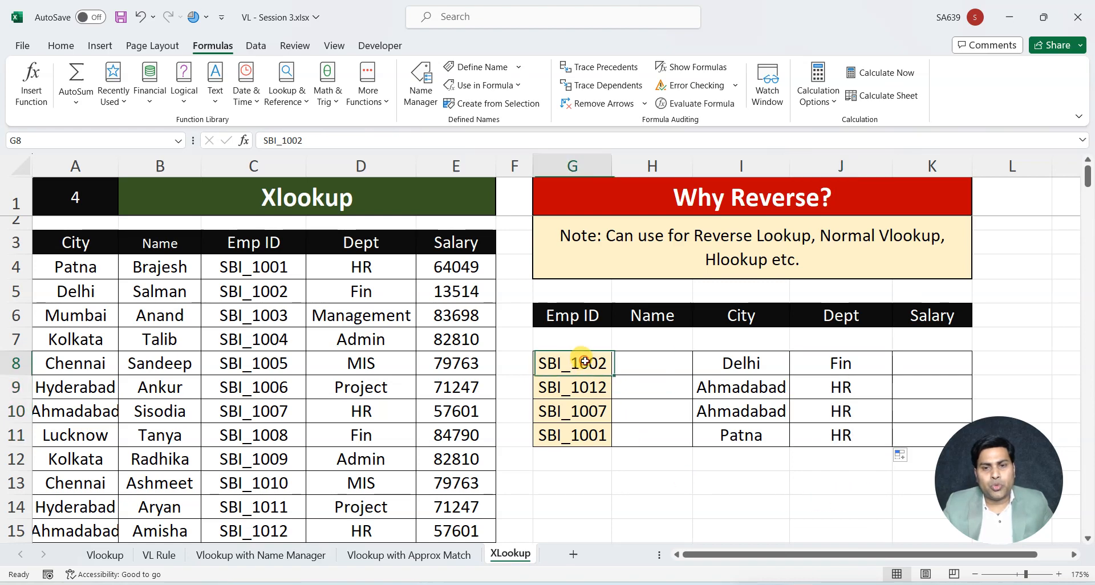
click(840, 365)
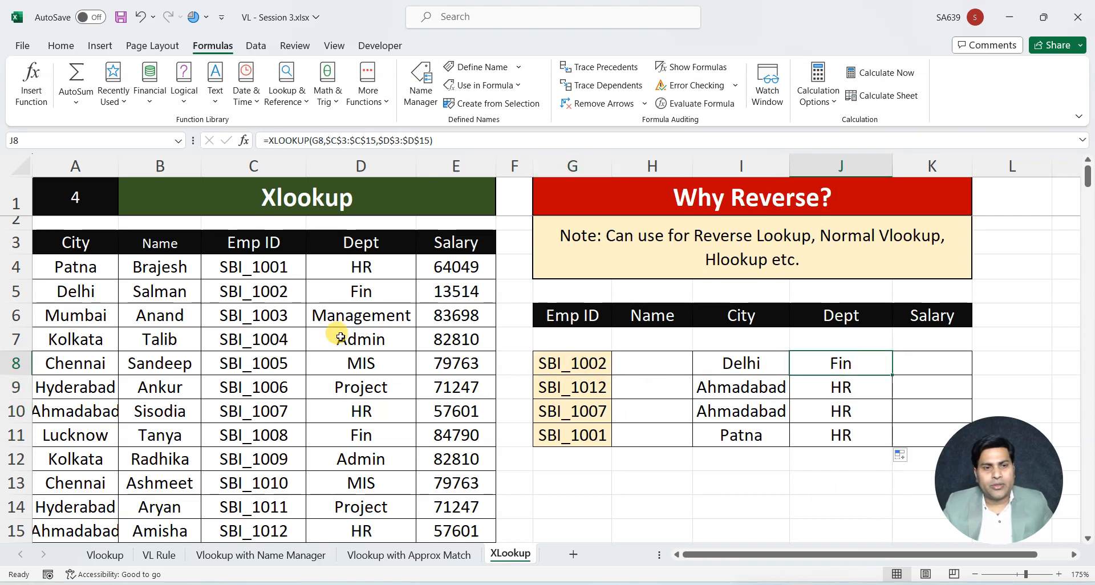
click(275, 294)
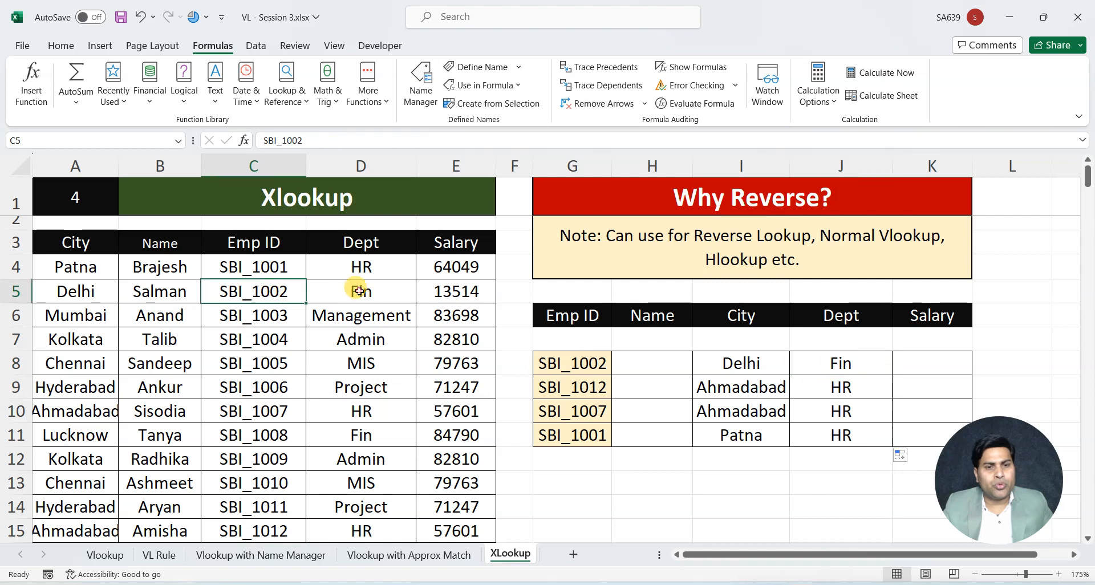
click(359, 288)
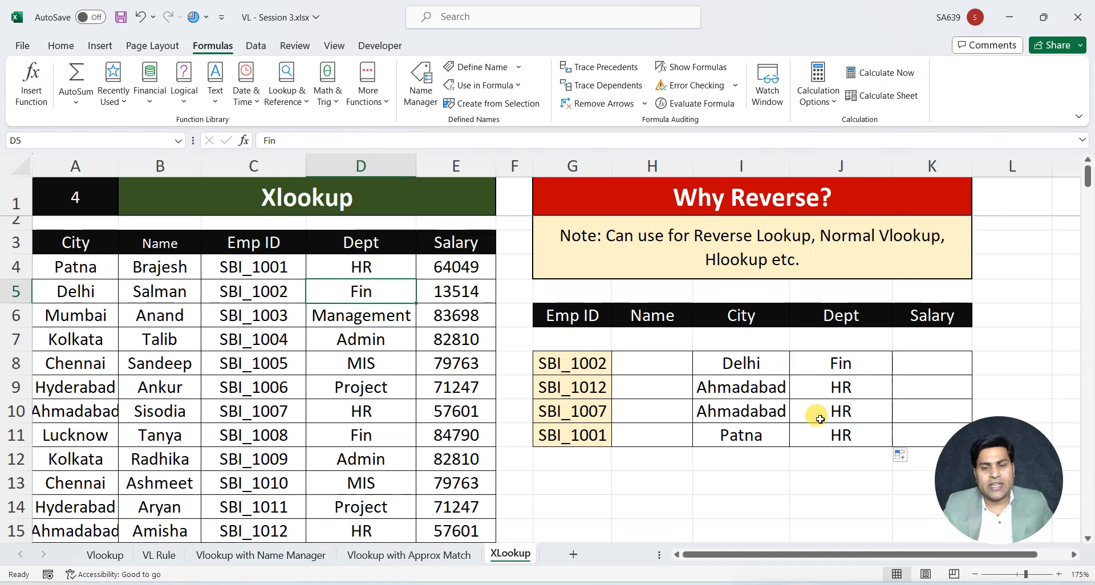
Check the Dept results in J9 and J10 against the matching Emp ID rows of the employee table
click(579, 387)
click(821, 387)
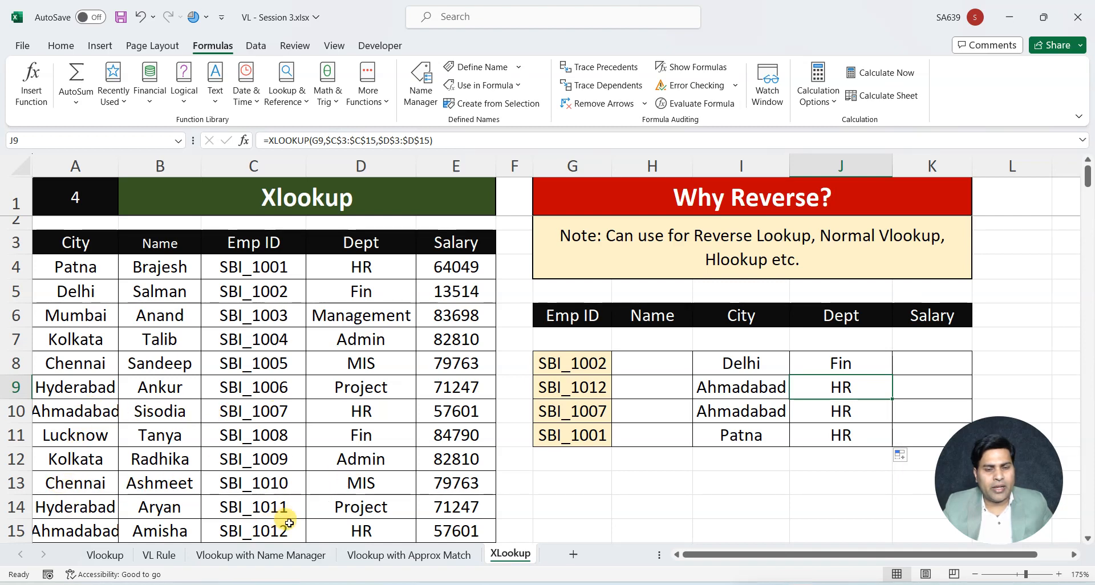
click(350, 525)
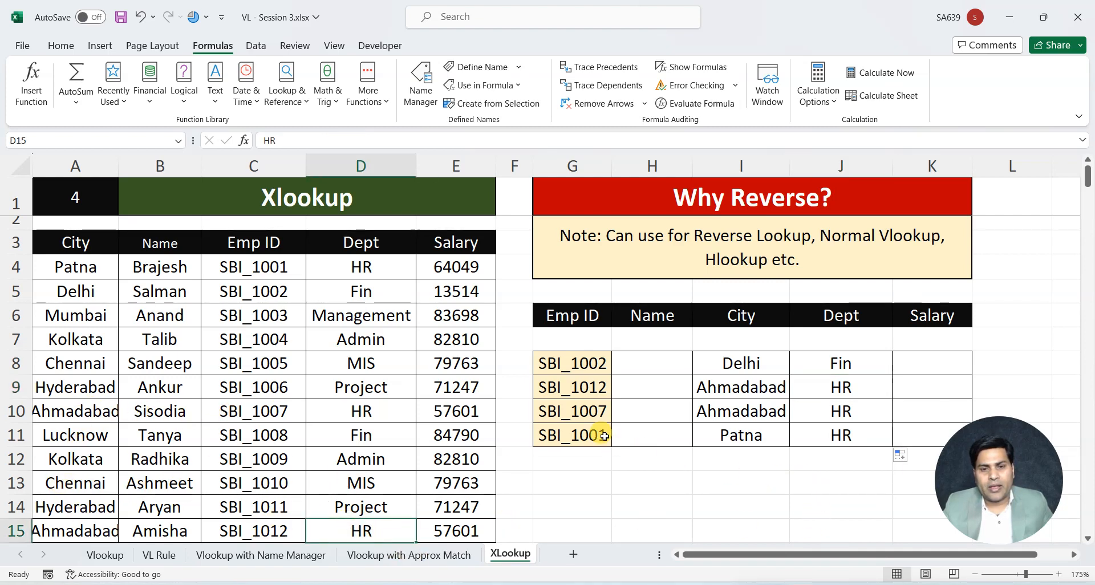
click(591, 411)
click(861, 409)
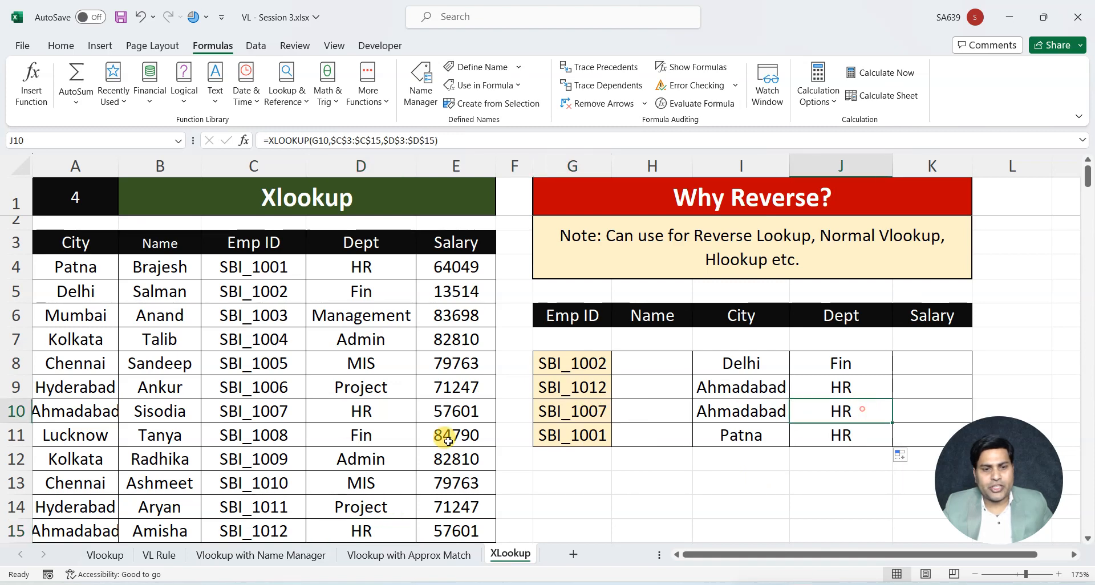
click(262, 410)
Change the department in D10 of the employee table to Sales to test the Dept lookup
click(356, 411)
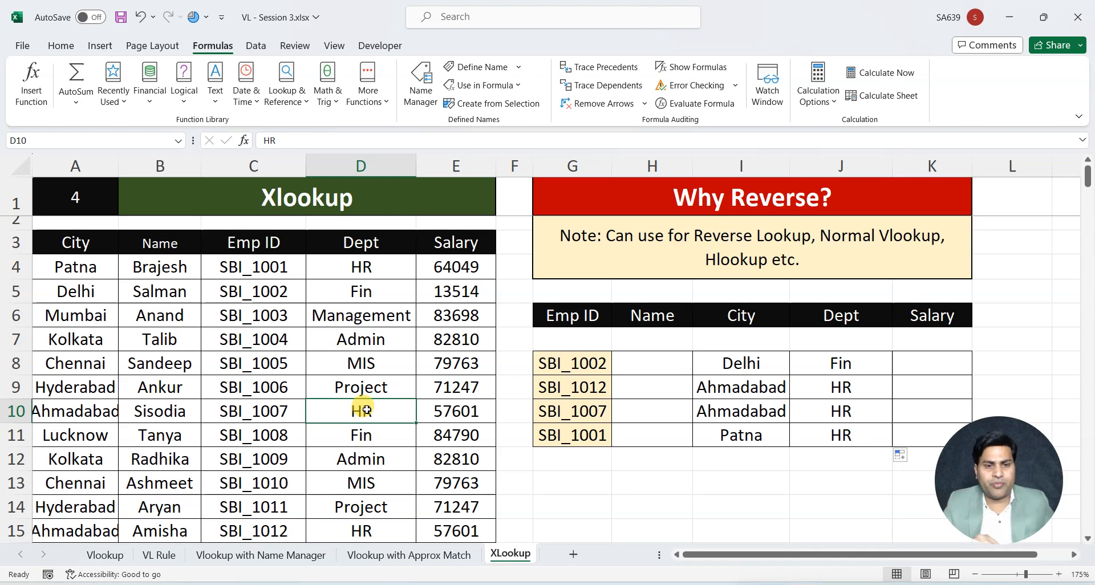
text(Sales)
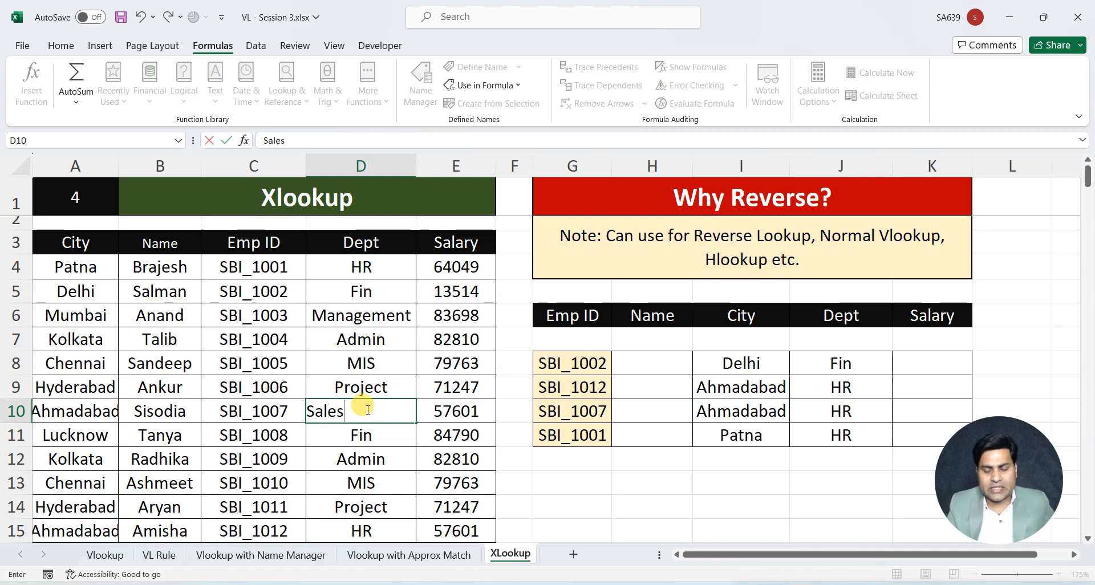
key(Return)
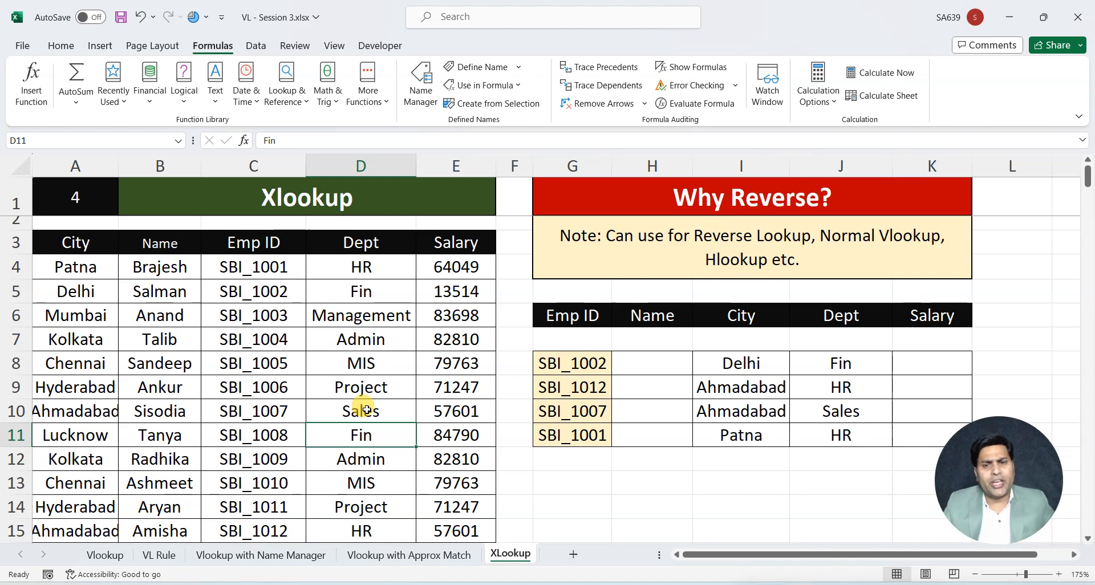
click(646, 360)
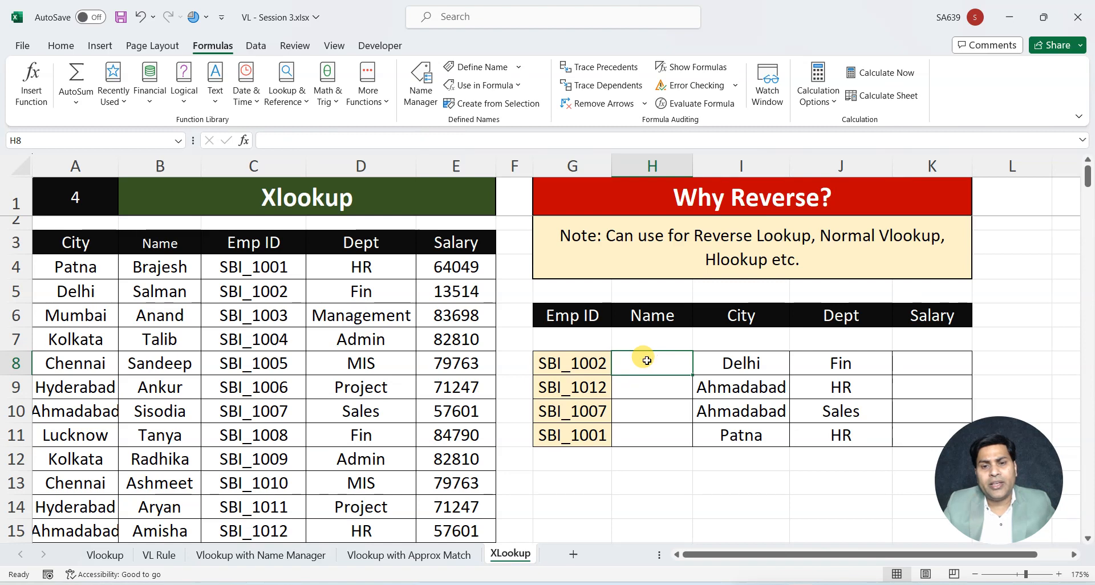
click(915, 368)
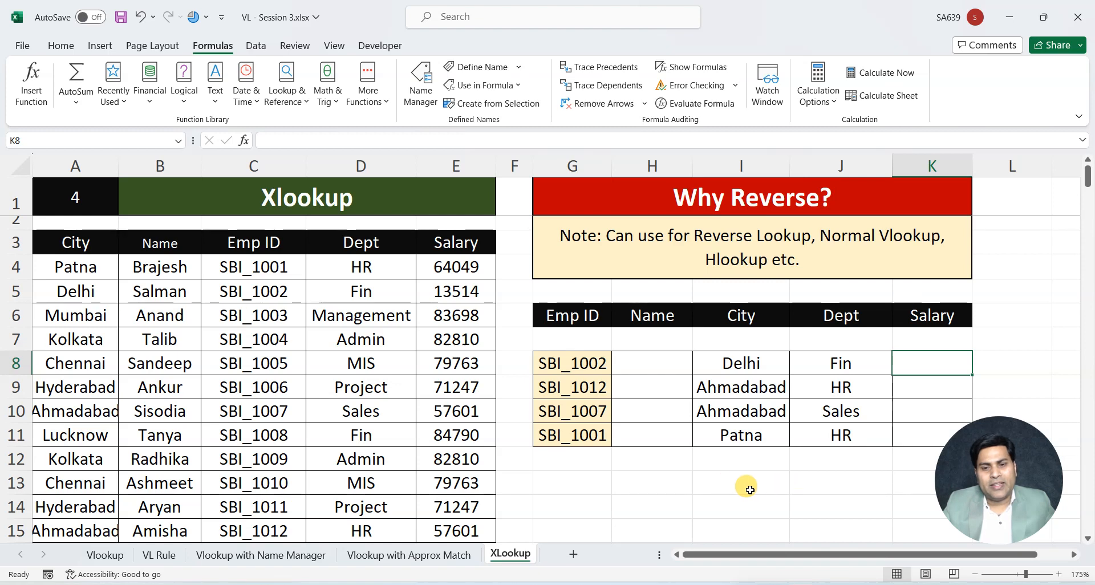
Enter 90% in G13 and 10% in G14, below the lookup results table
click(594, 486)
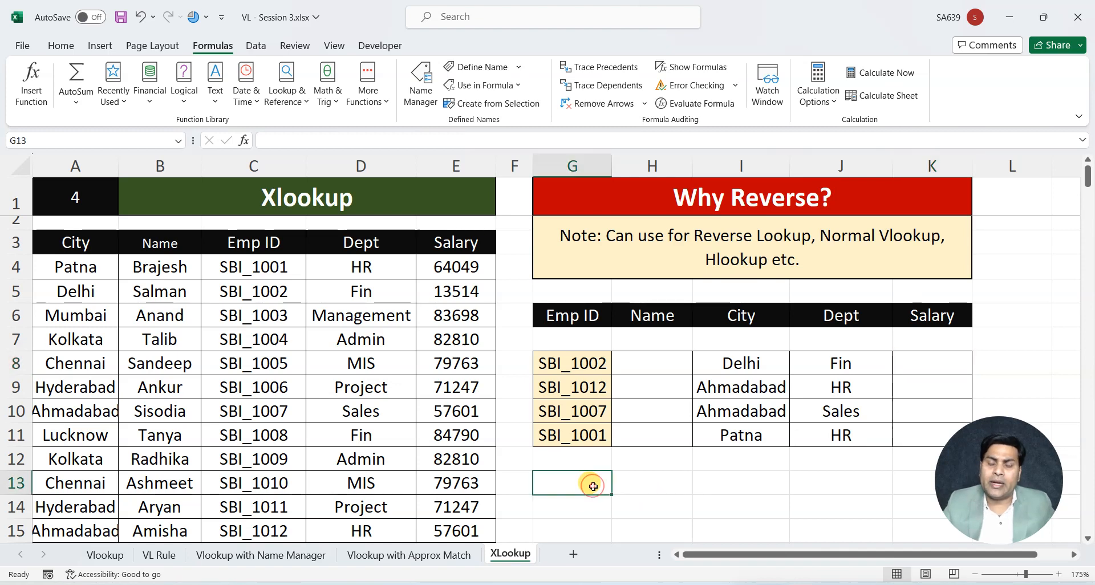
text(90)
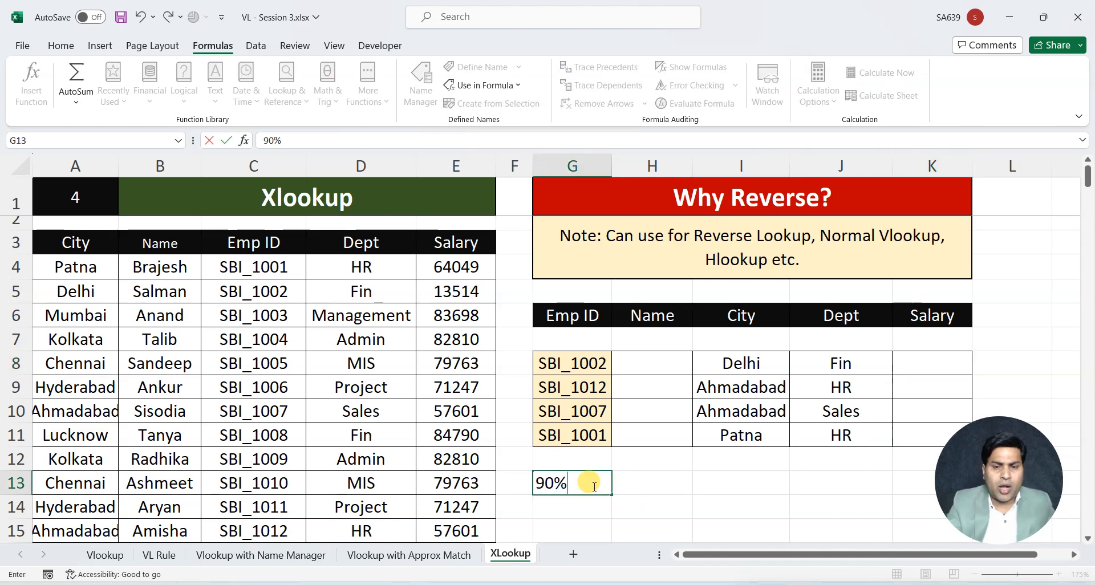
key(Return)
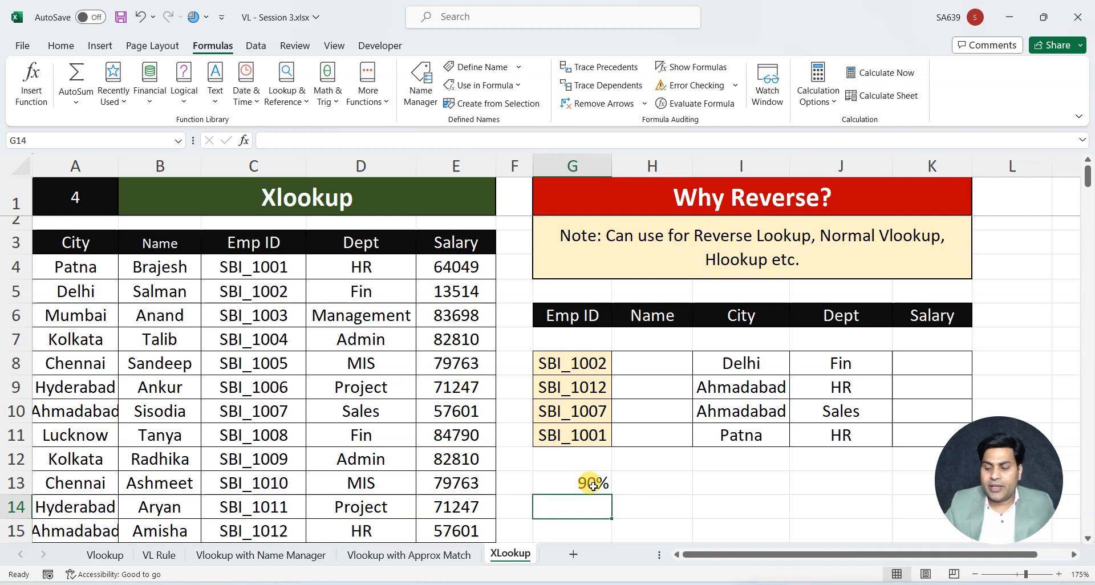
text(10%)
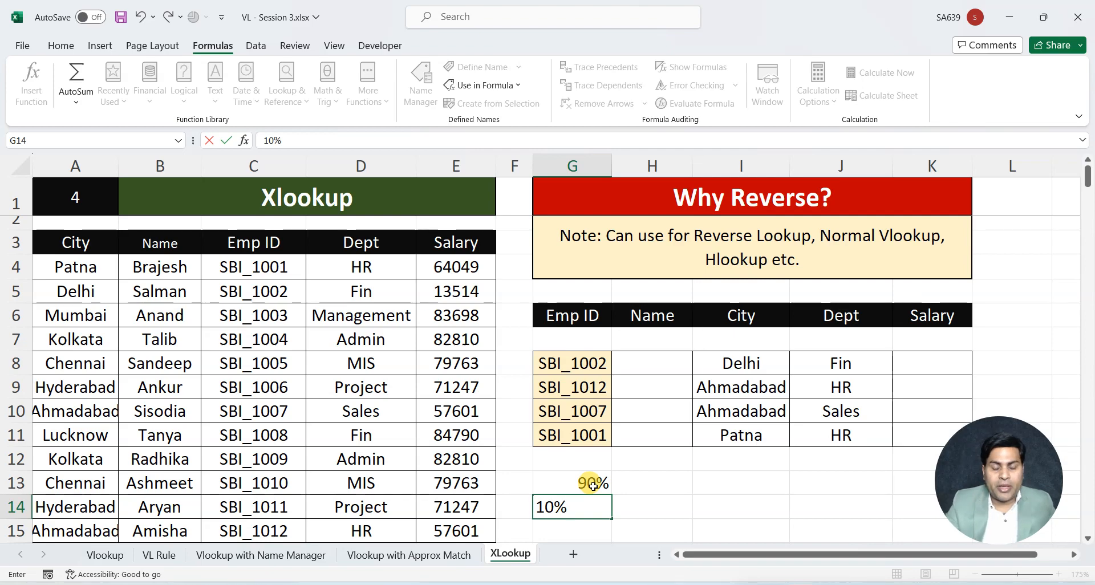
key(Return)
click(595, 511)
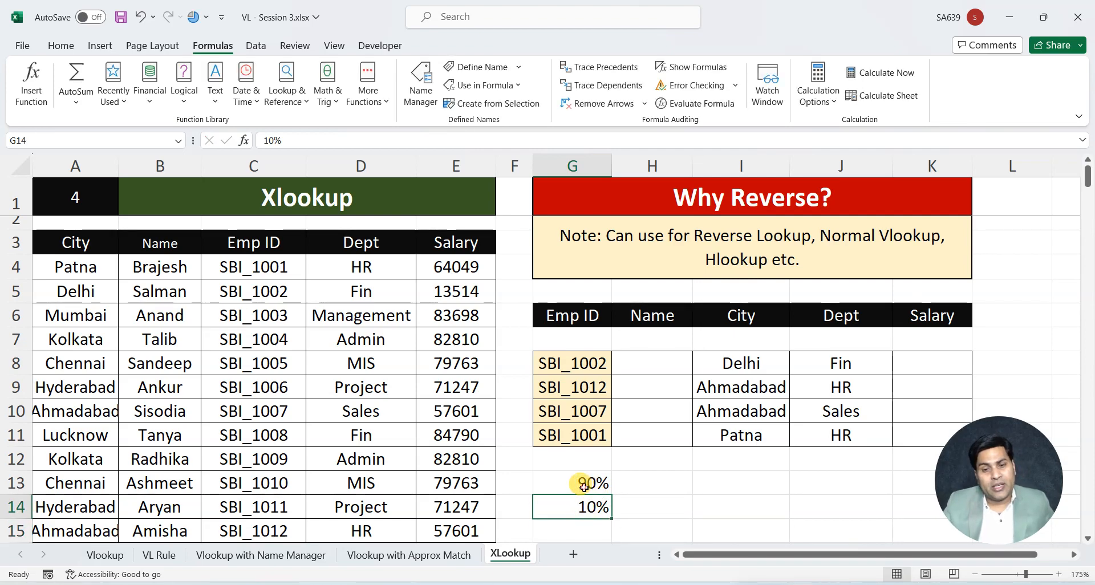
click(583, 486)
click(580, 507)
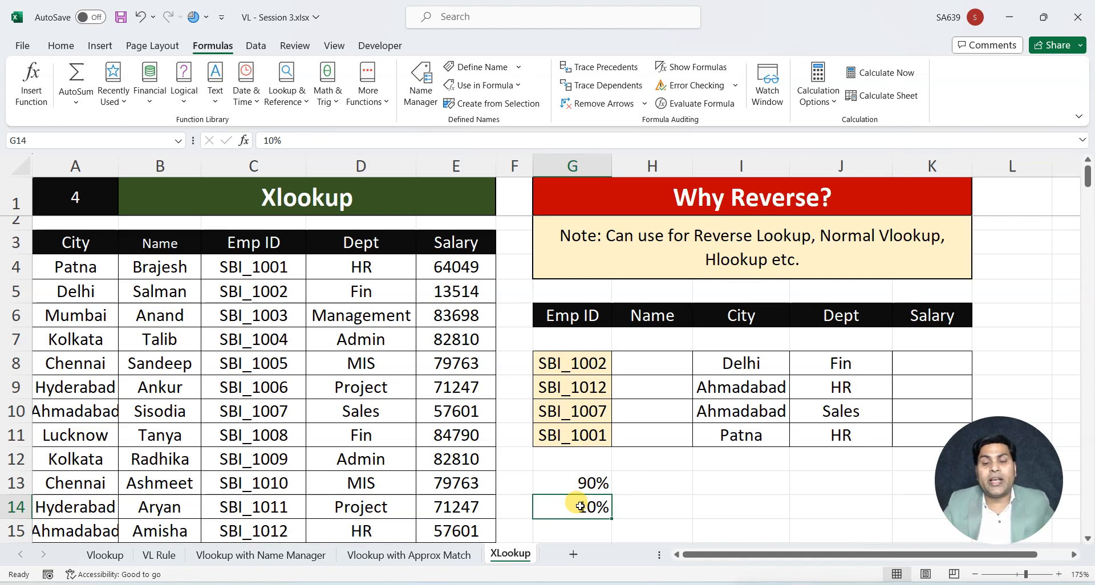
Clear both percentage entries from G13:G14
drag(580, 482, 580, 506)
key(Delete)
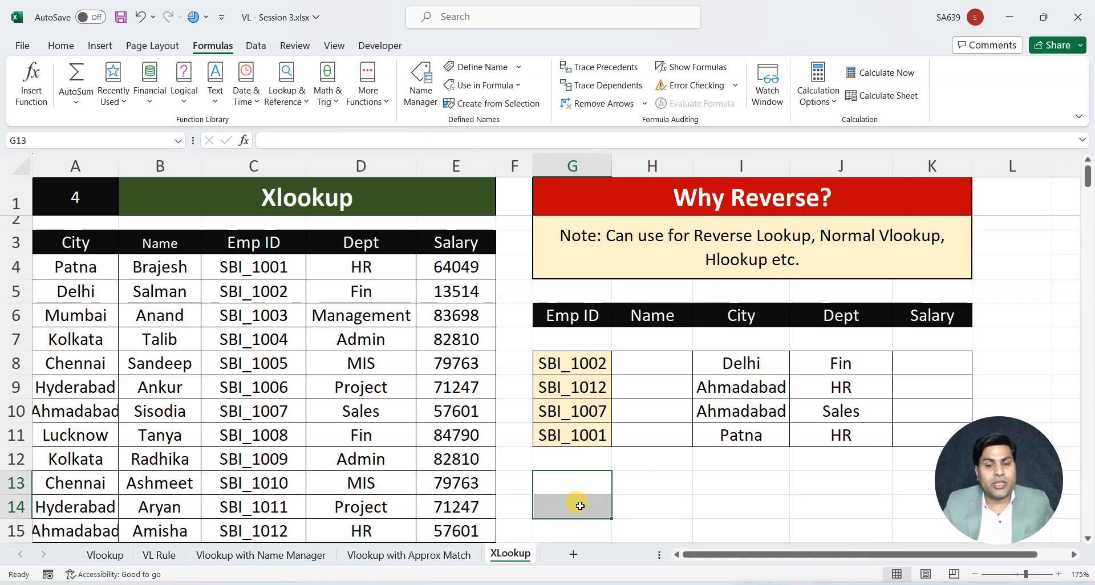
click(639, 504)
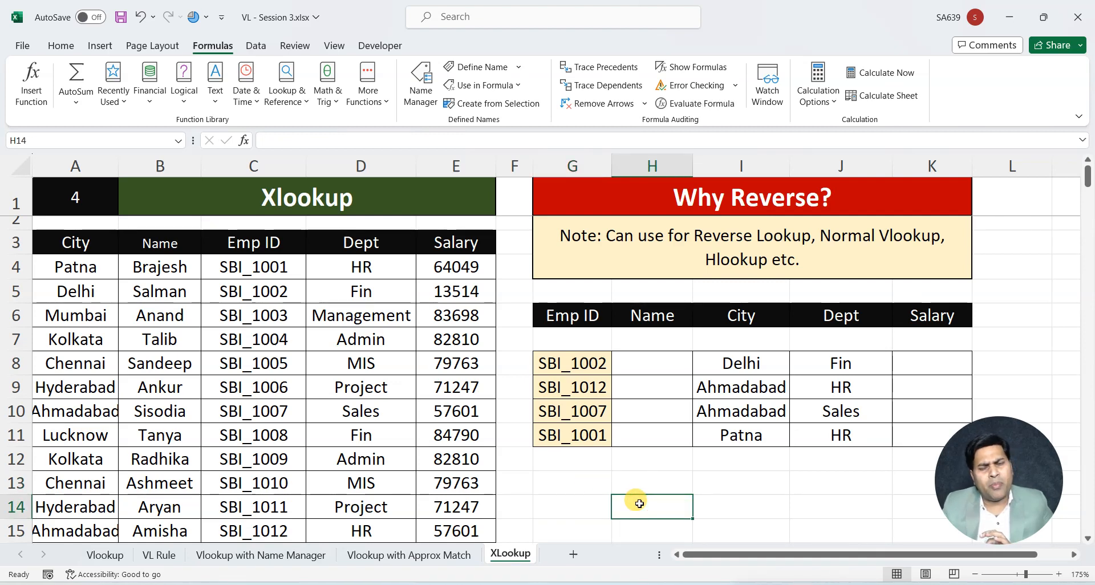